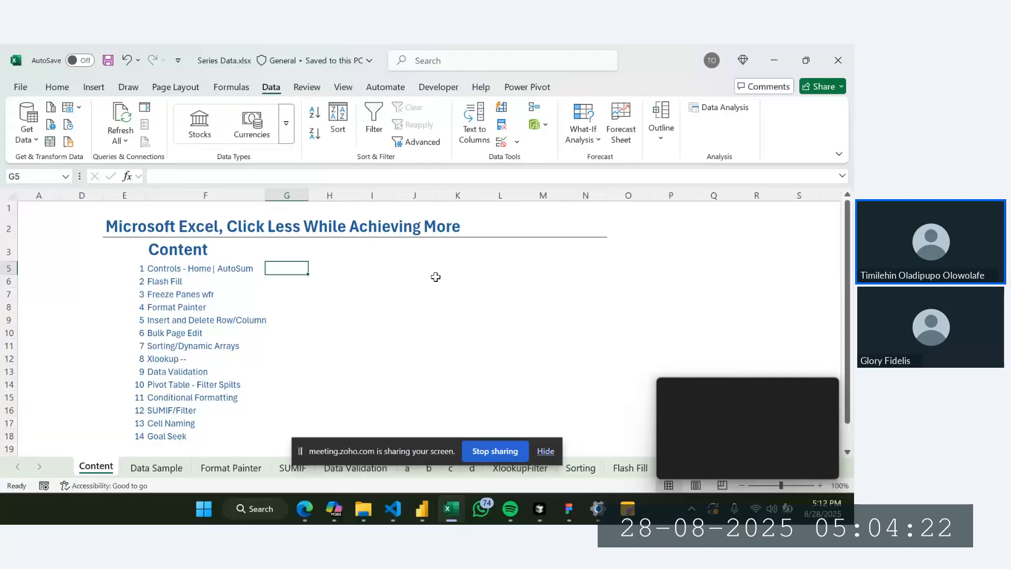
left_click(447, 251)
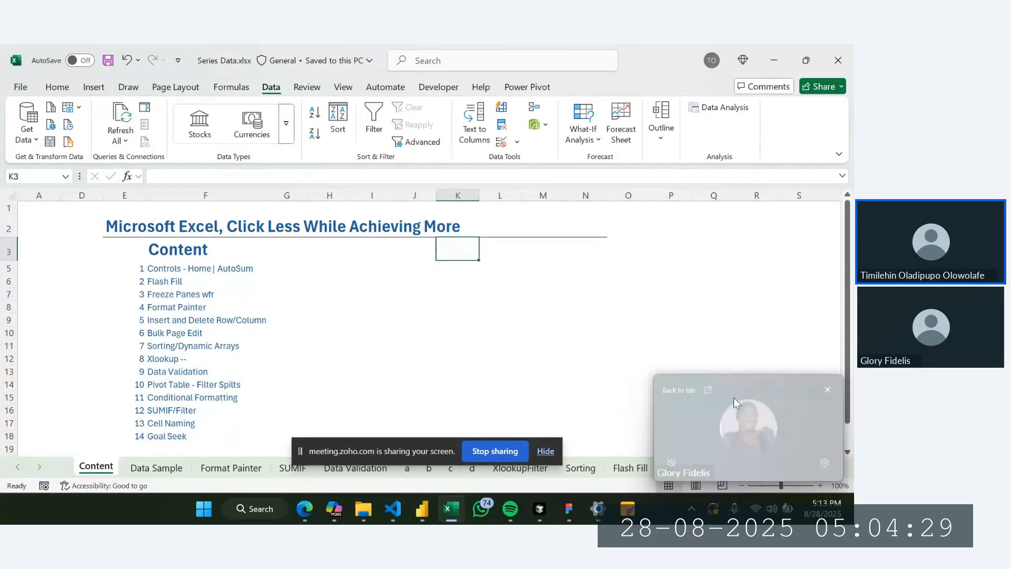
left_click(769, 380)
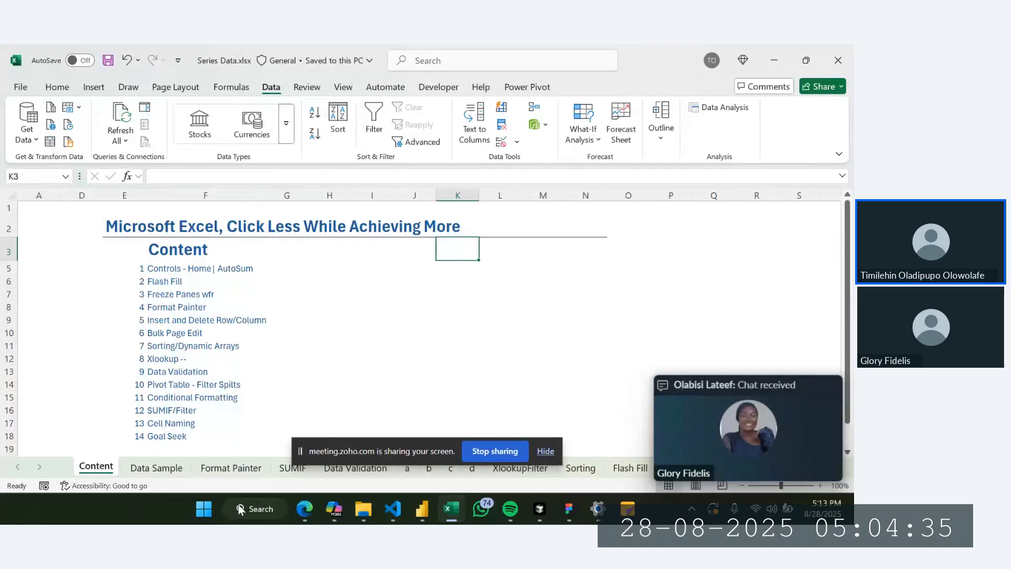
left_click_drag(345, 441, 352, 466)
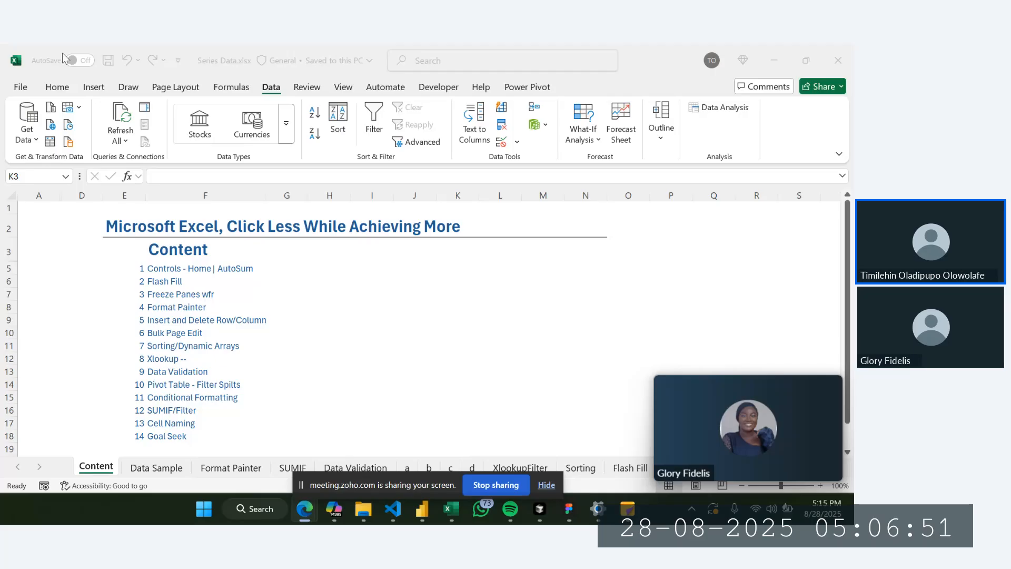
left_click(51, 90)
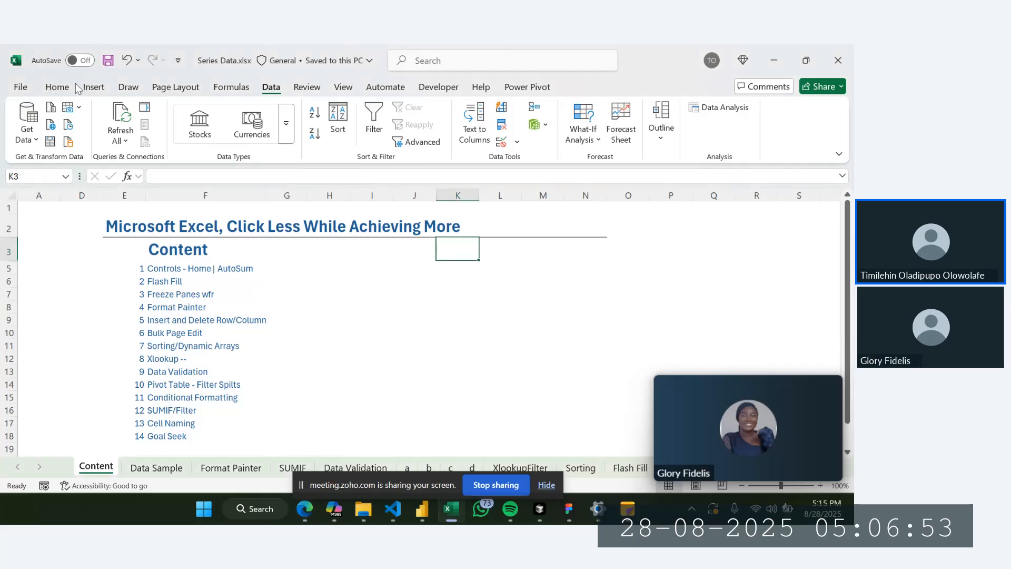
left_click(57, 88)
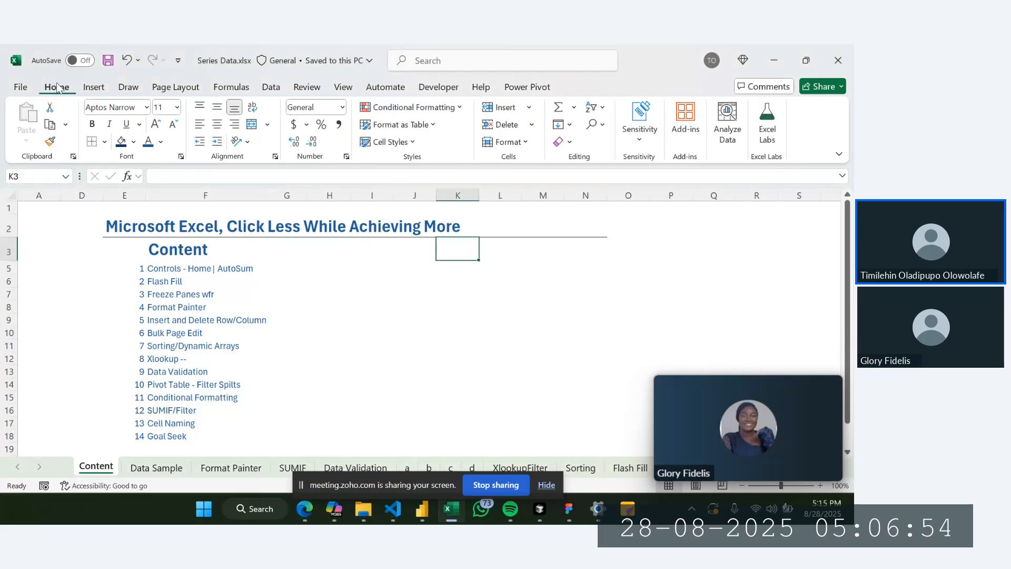
left_click(98, 89)
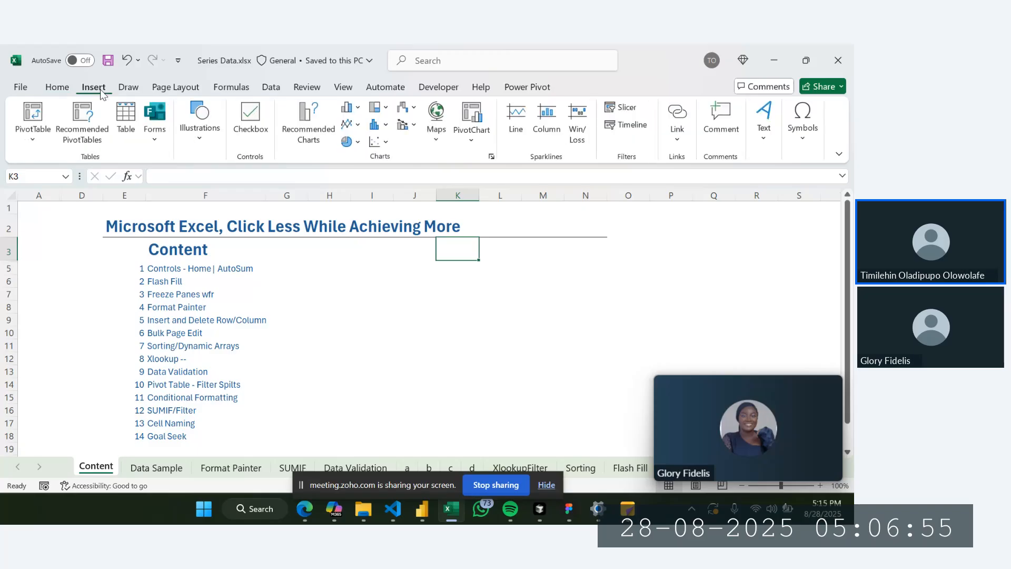
left_click(134, 90)
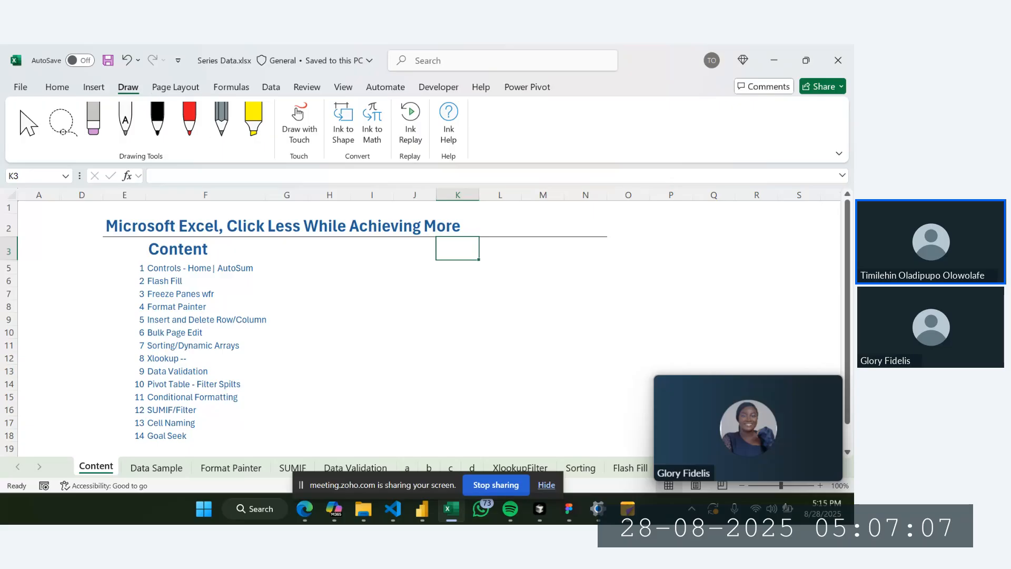
left_click(57, 87)
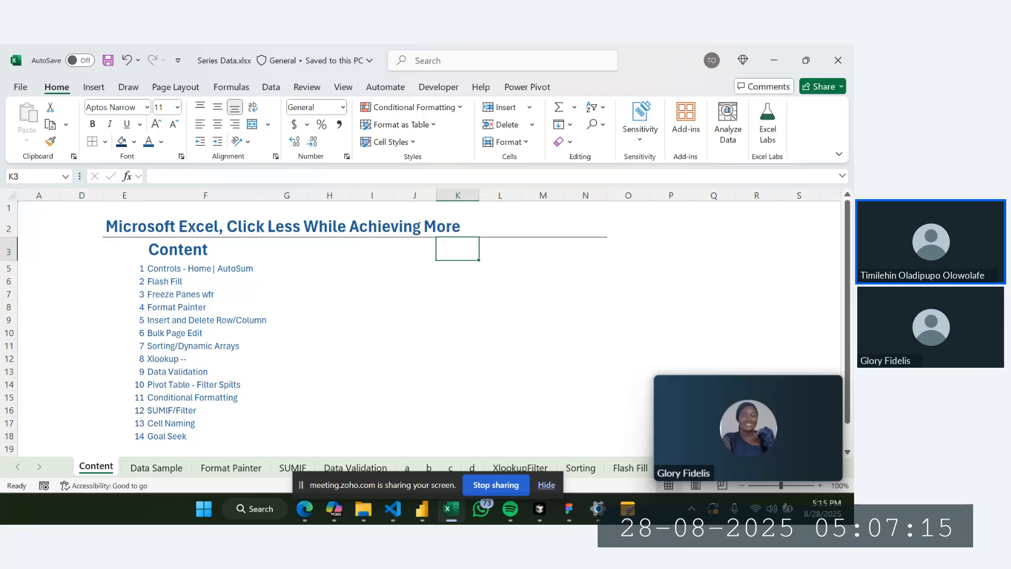
Step: Try to run Text to Columns on the empty cell K3 of the Content sheet
key("alt")
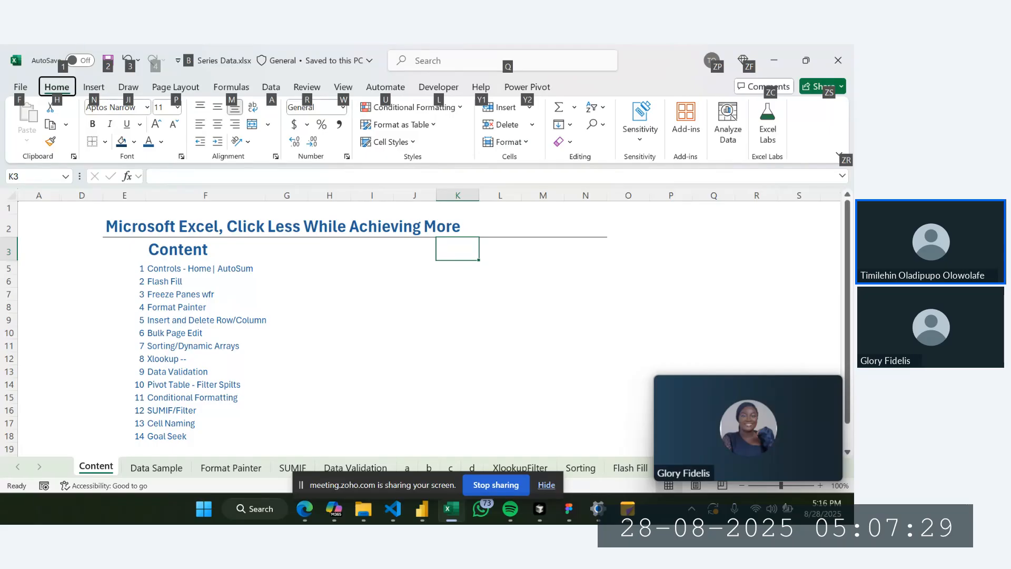
key("a")
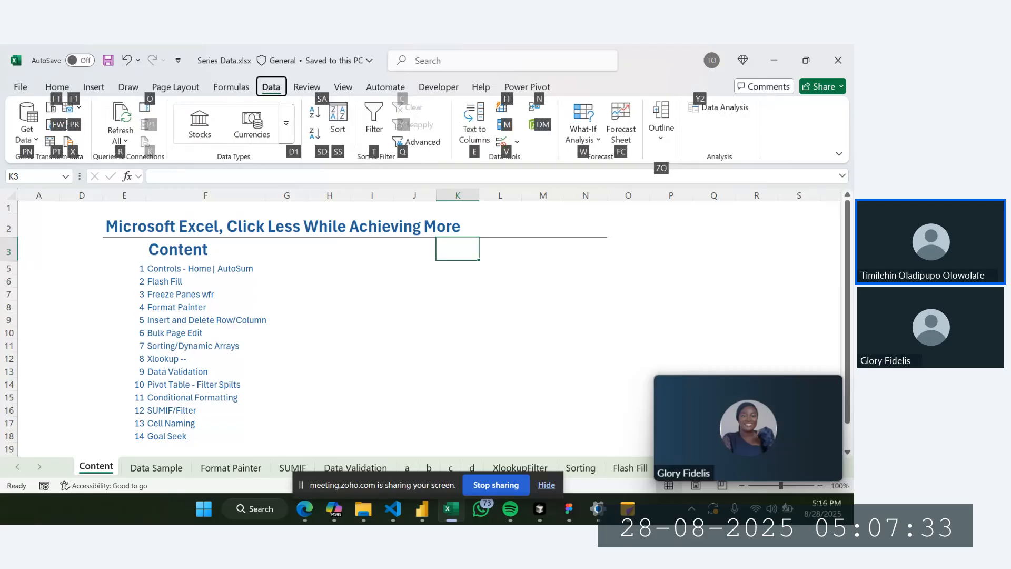
key("e")
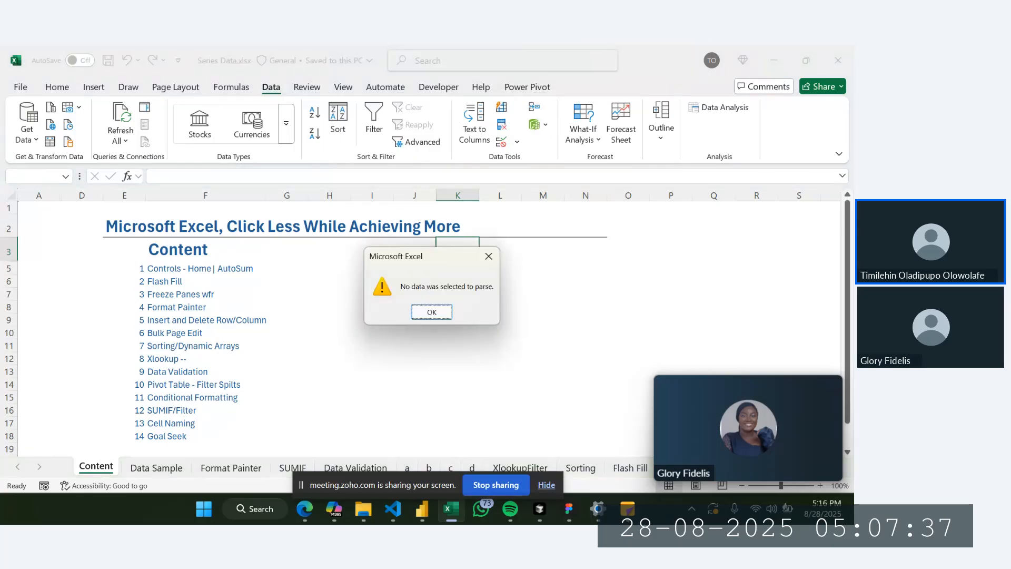
key("Return")
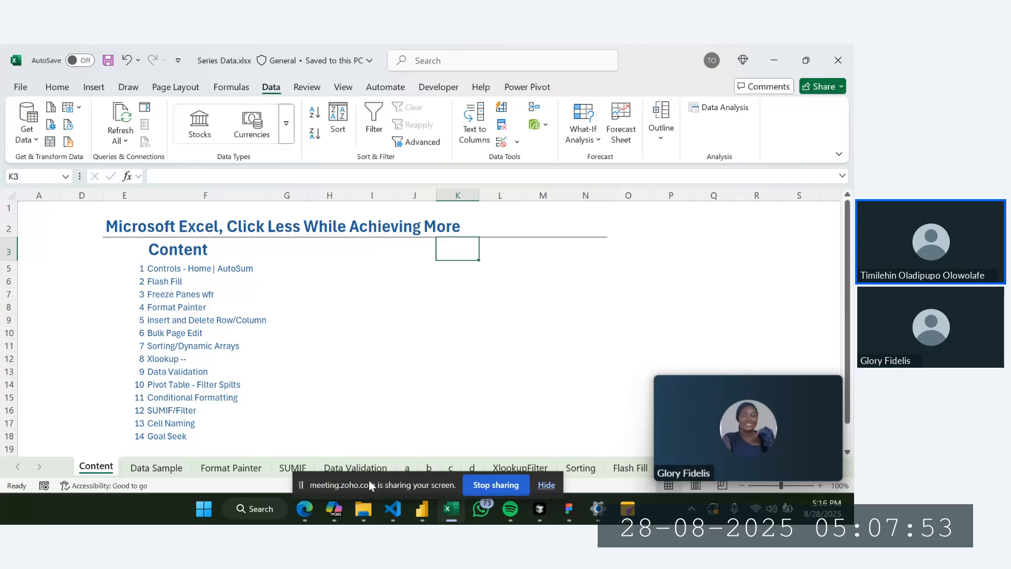
Step: Open the Data Sample sheet and look through the employee records down to the last row and back to the header row
left_click_drag(369, 479, 372, 506)
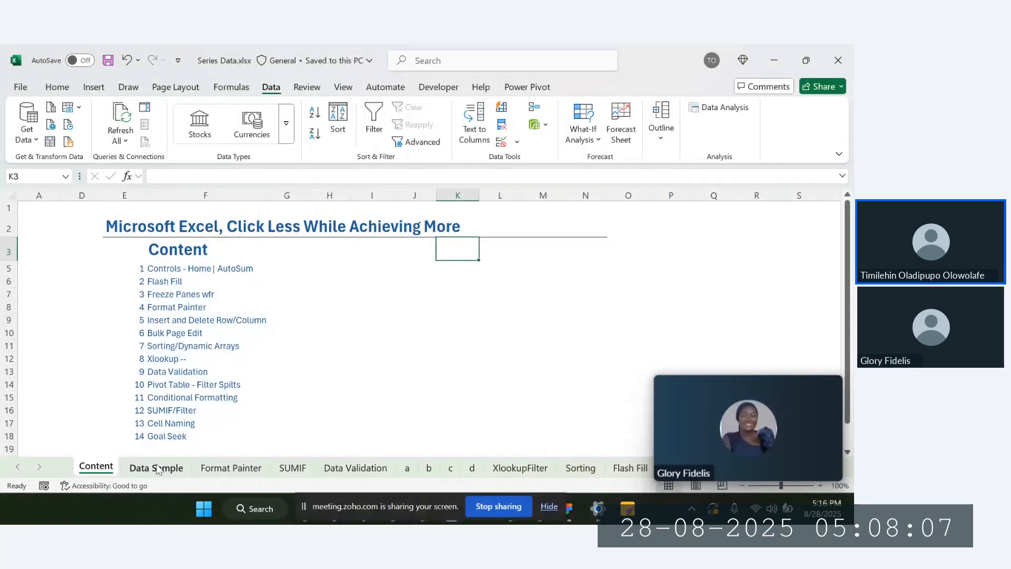
left_click(157, 467)
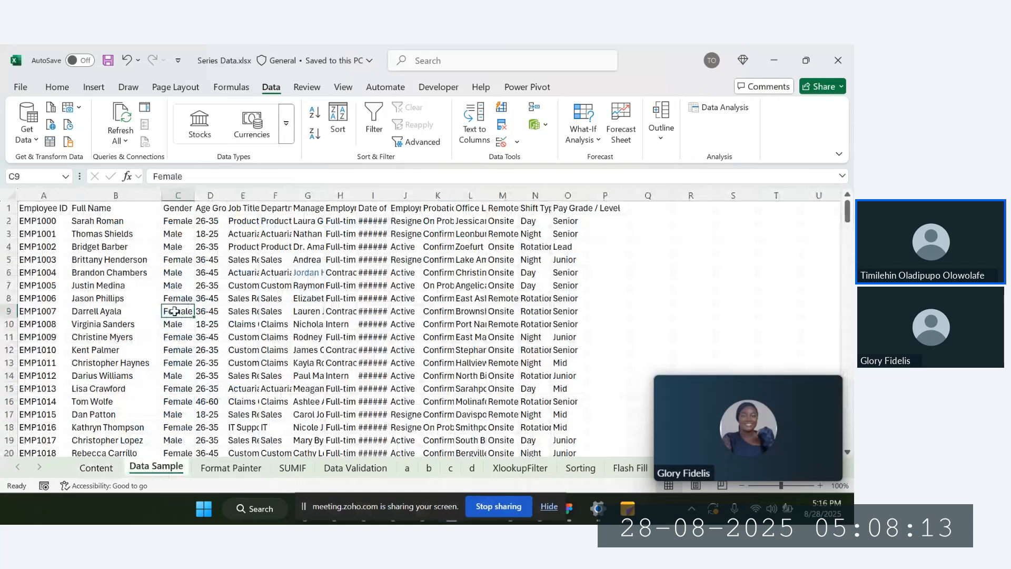
scroll(210, 321, "down", 20)
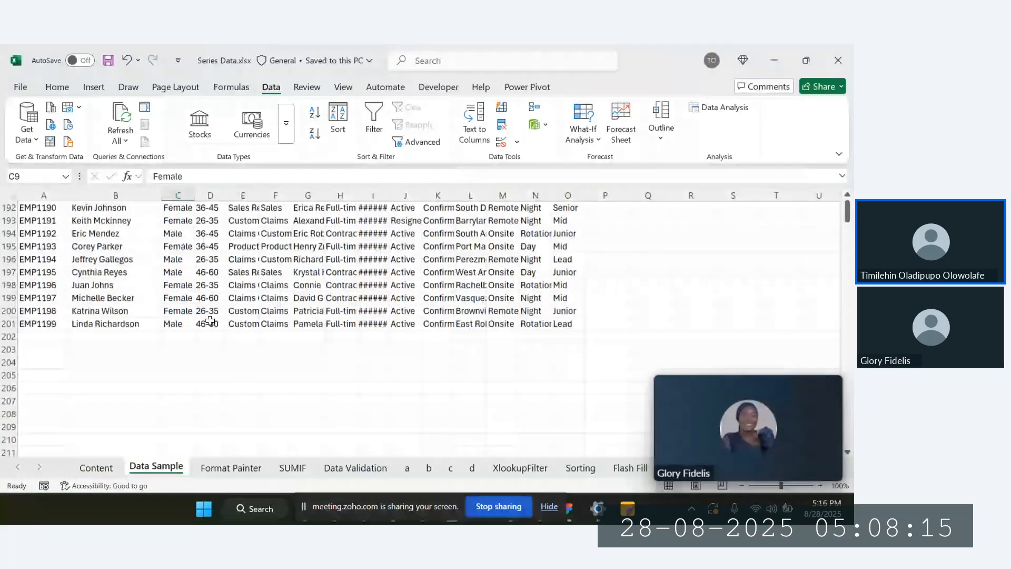
left_click(210, 322)
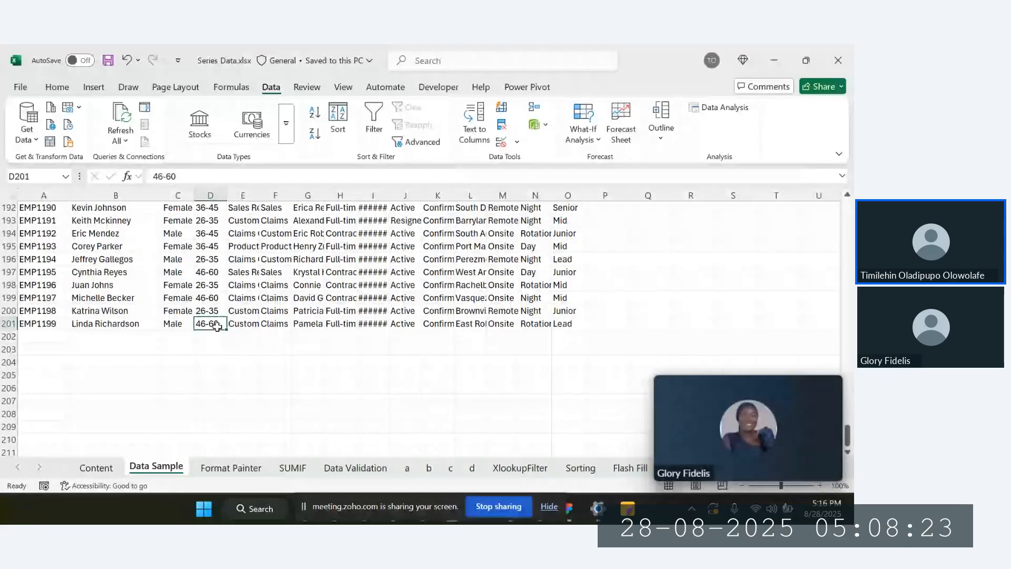
scroll(218, 326, "up", 12)
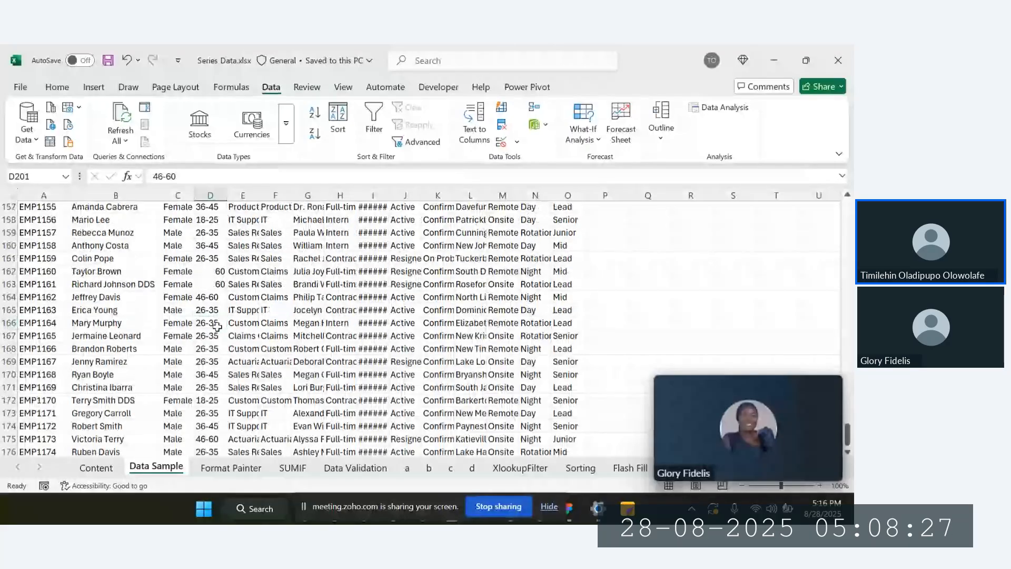
scroll(218, 327, "up", 20)
scroll(218, 326, "up", 10)
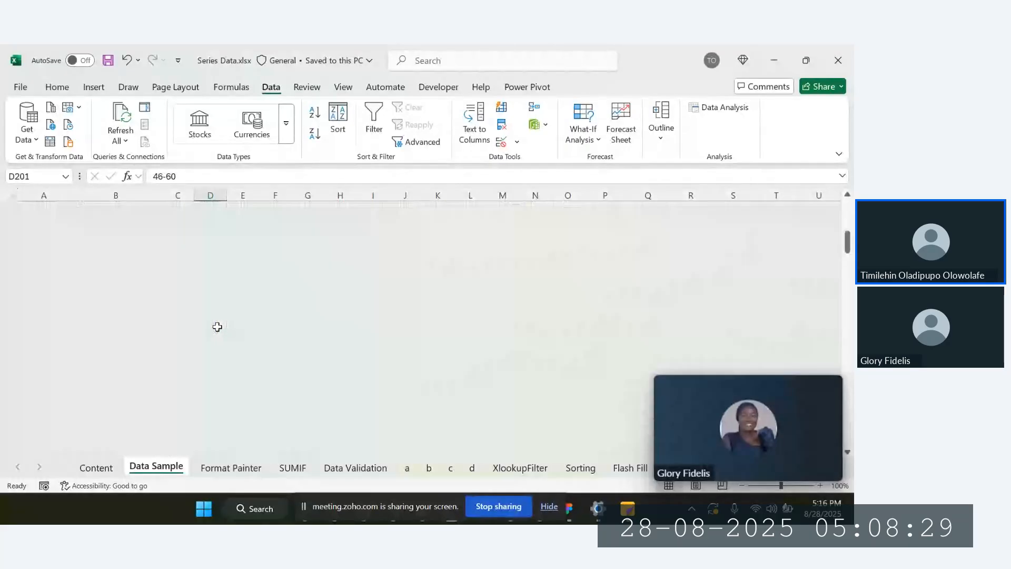
scroll(217, 326, "up", 6)
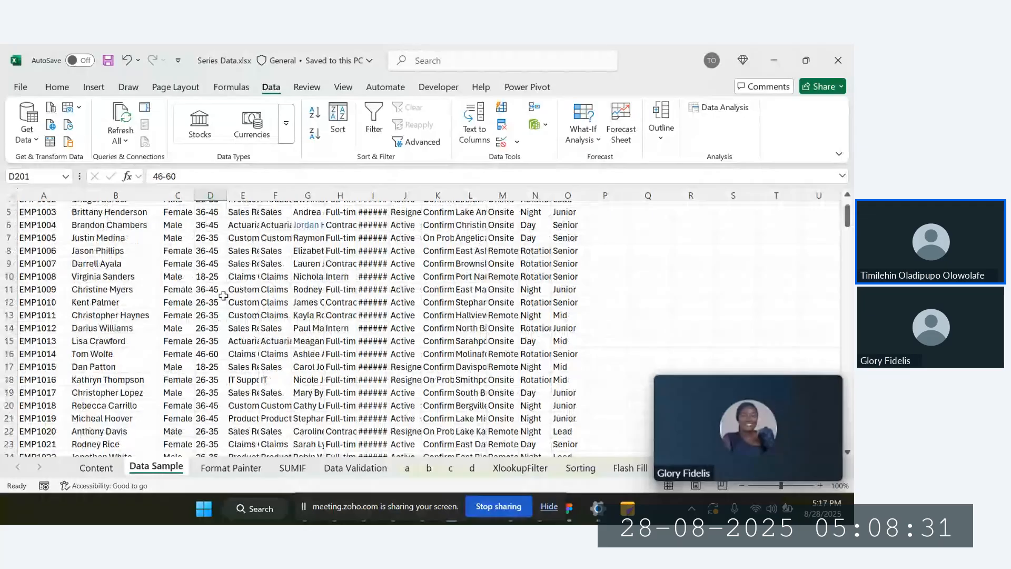
scroll(223, 296, "up", 2)
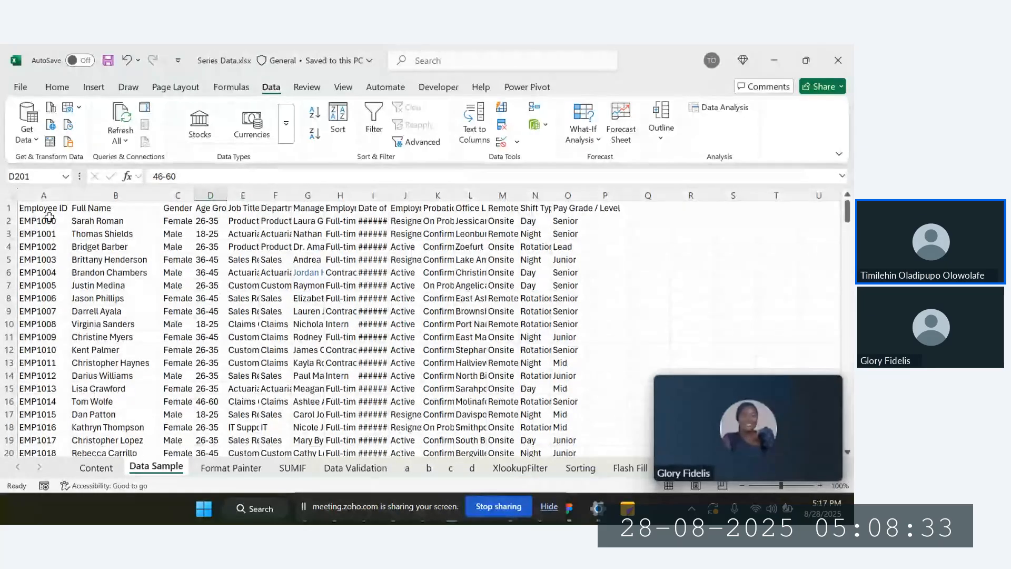
Step: From the Employee ID header, jump to the column's last record, back to the header, and across to the Pay Grade / Level header
left_click(47, 212)
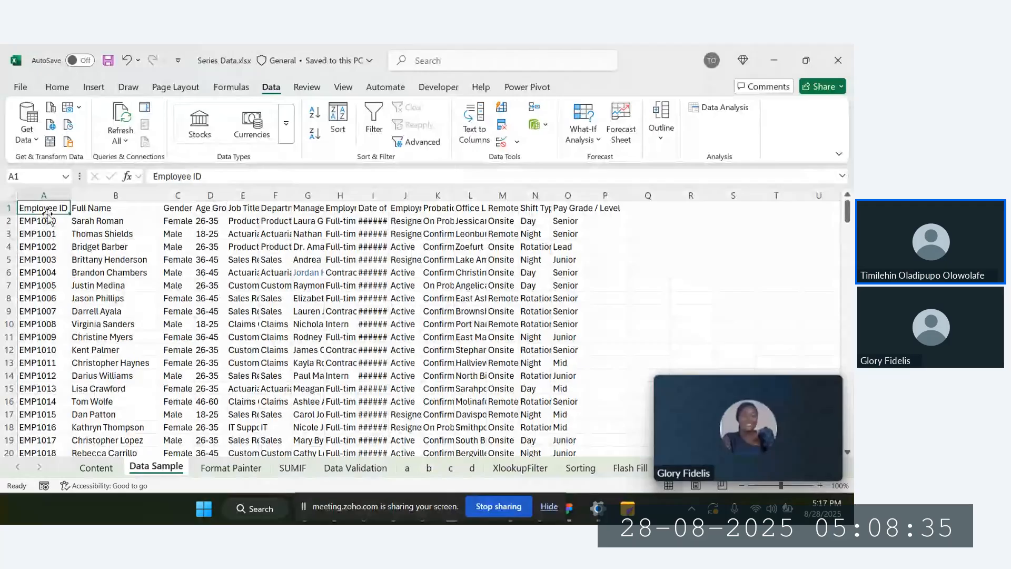
scroll(49, 216, "down", 2)
scroll(49, 216, "up", 2)
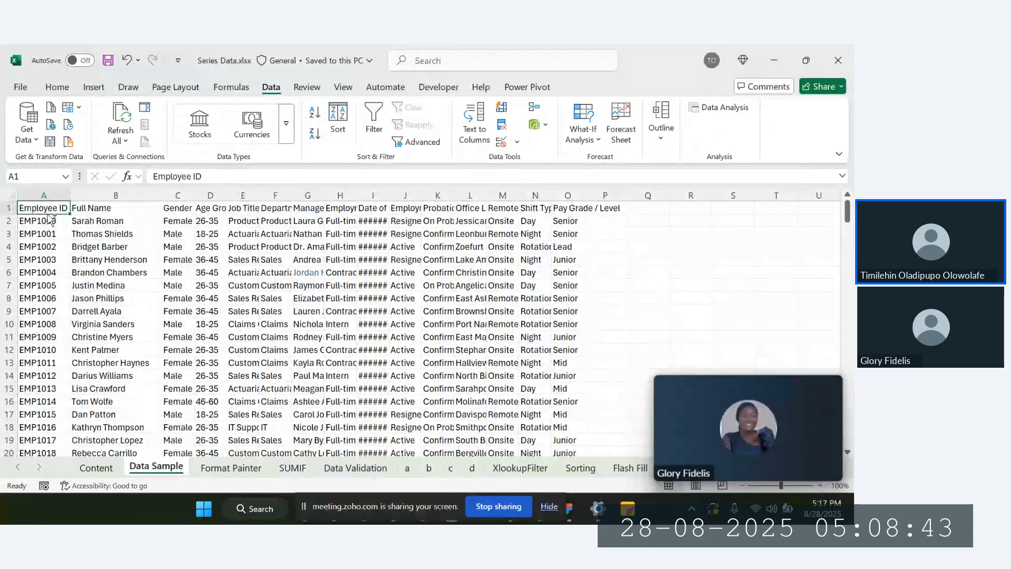
key("ctrl+Down")
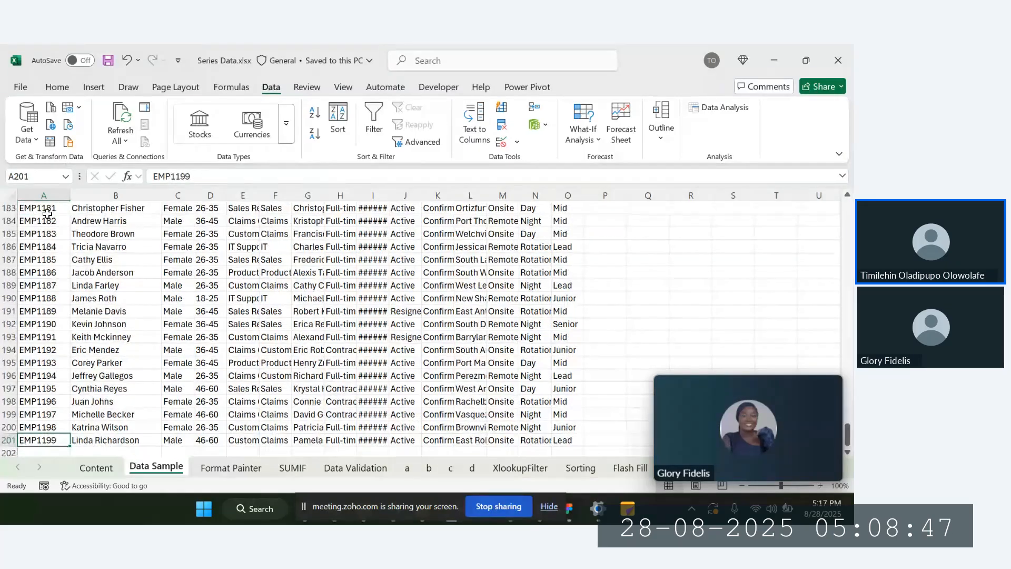
key("ctrl+Up")
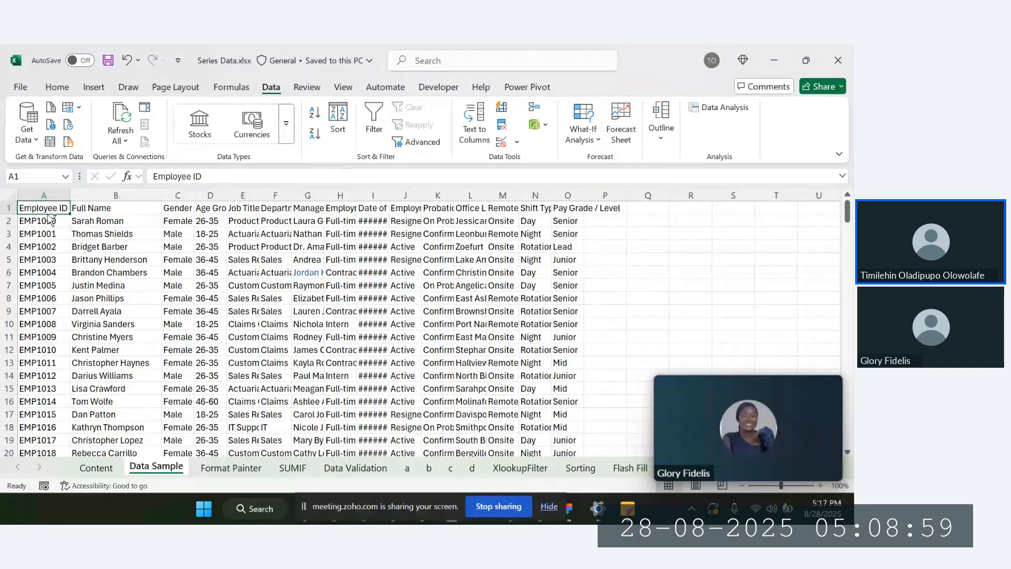
key("ctrl+Right")
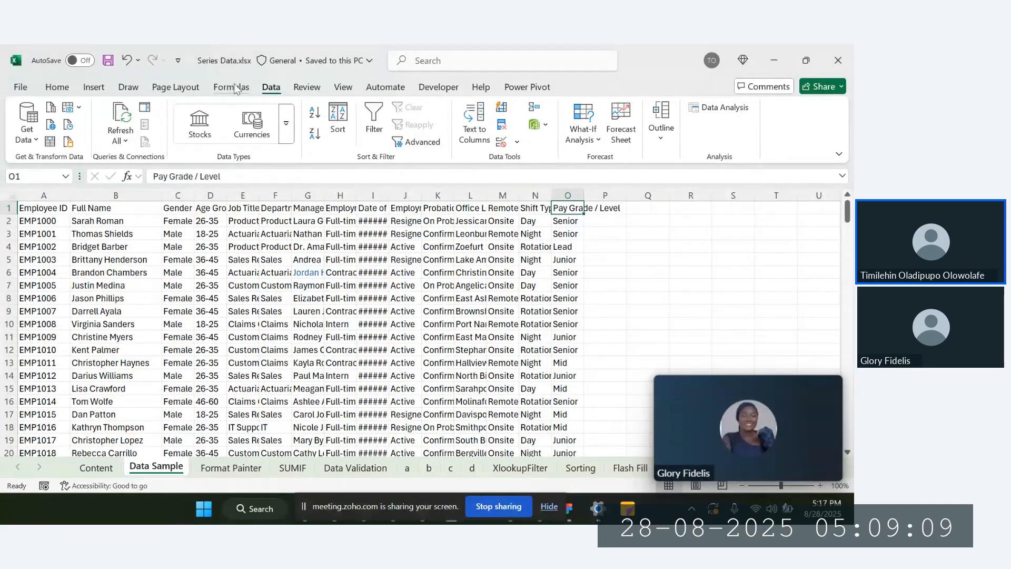
Step: Turn on Focus Cell to highlight the active cell's row and column
left_click(306, 87)
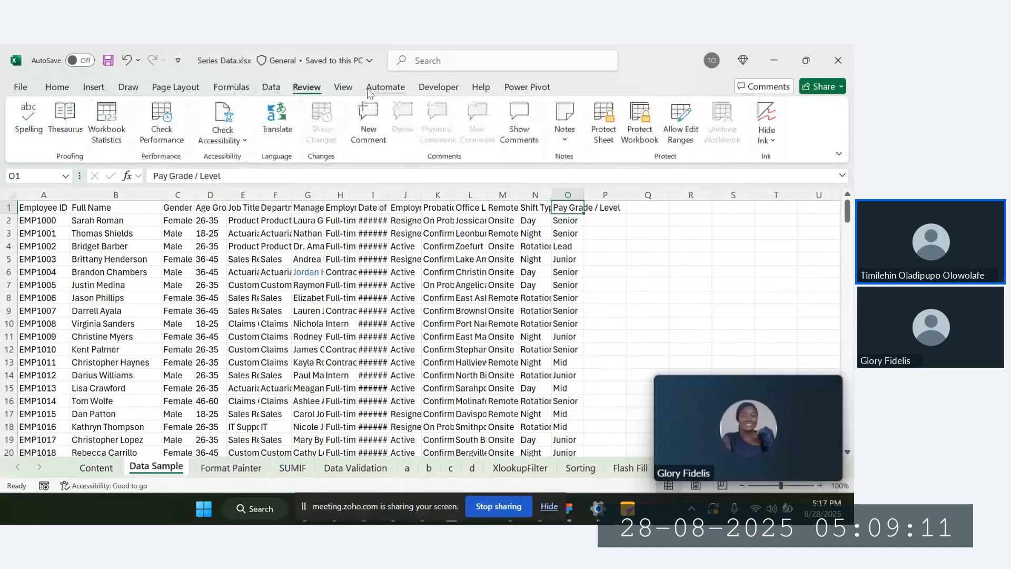
left_click(343, 87)
left_click(382, 142)
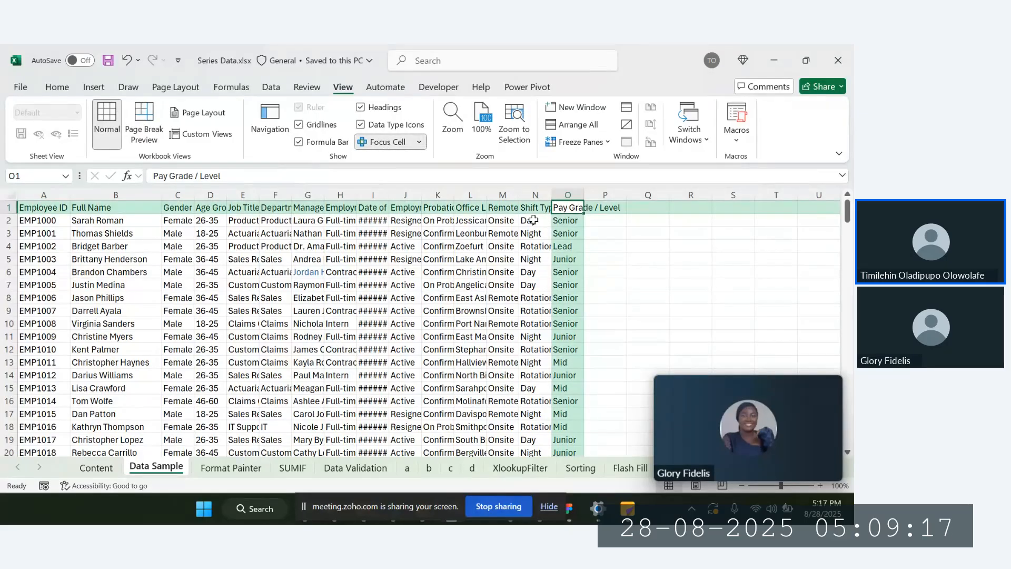
Step: Jump between the corner cells A1, A201, O1 and O201 of the employee table, ending at A1
key("ctrl+Home")
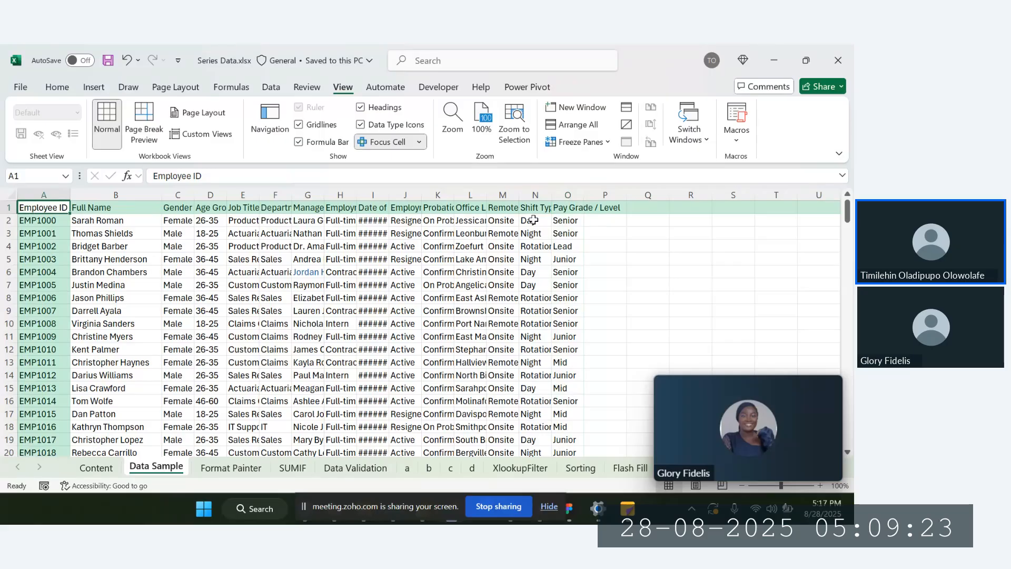
key("ctrl+Down")
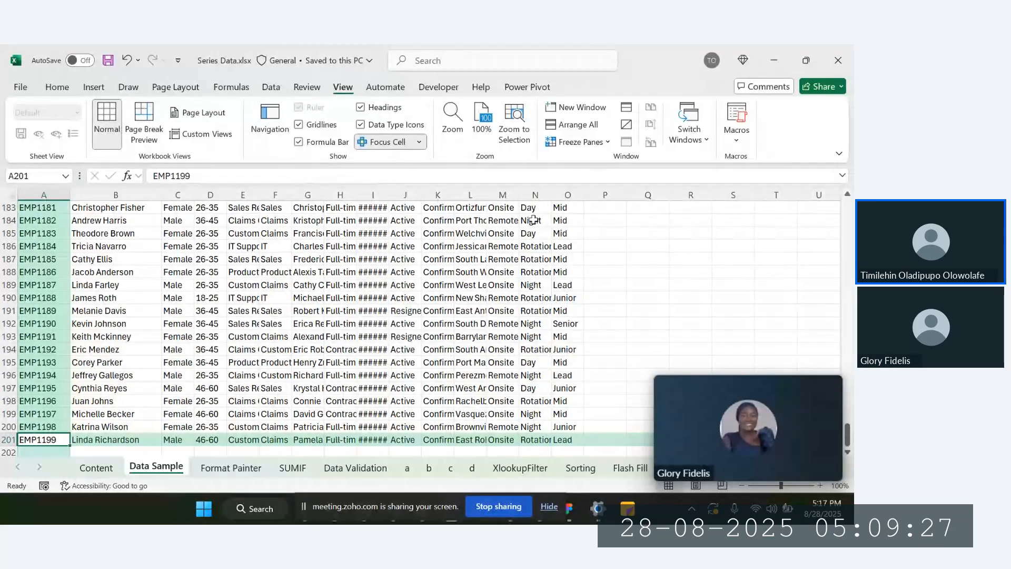
key("ctrl+Right")
key("ctrl+Up")
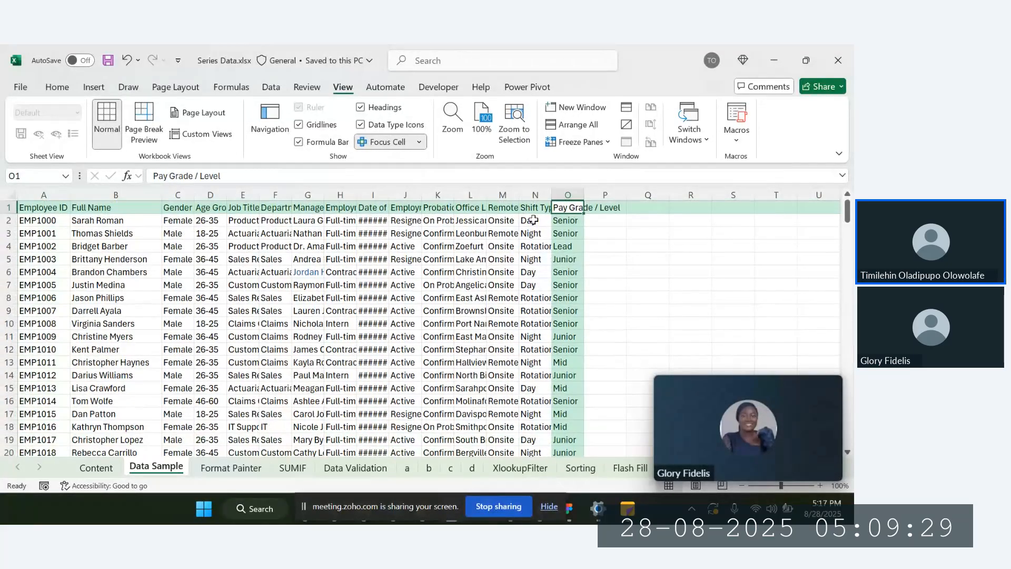
key("ctrl+Down")
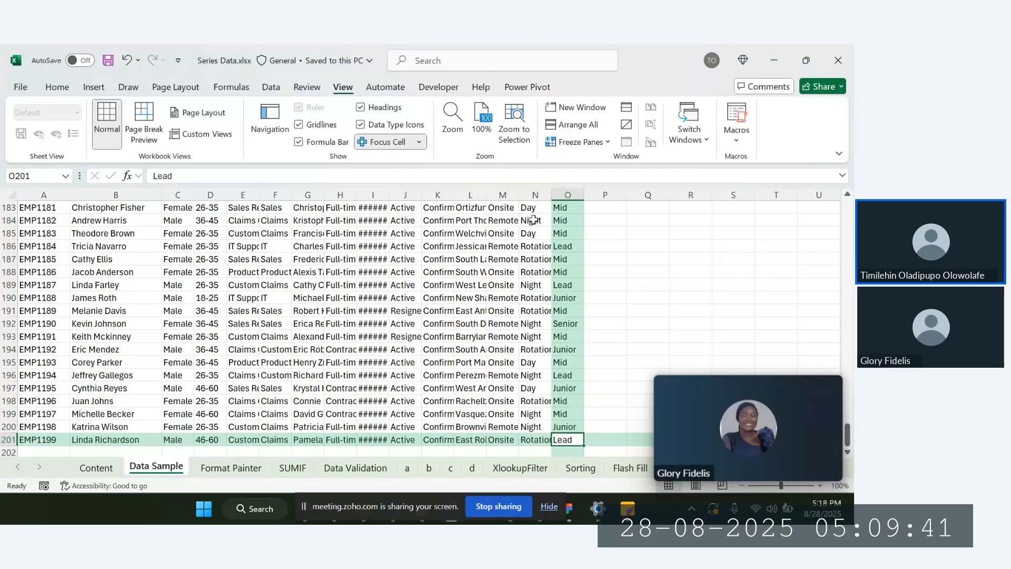
key("ctrl+Home")
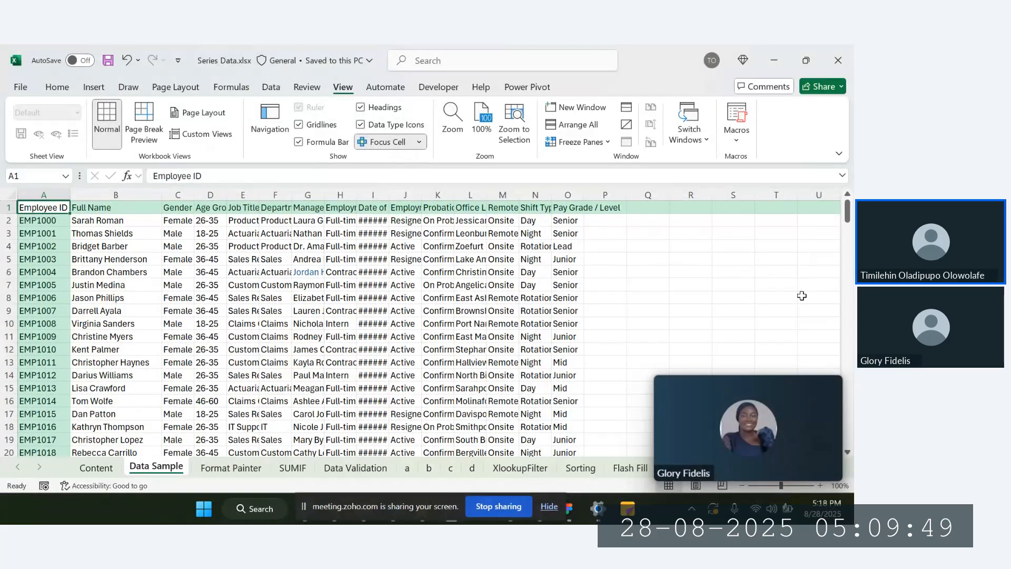
Step: Select the empty cell AH9 far beyond the employee table, and return directly to cell A1
left_click(802, 296)
scroll(758, 301, "right", 7)
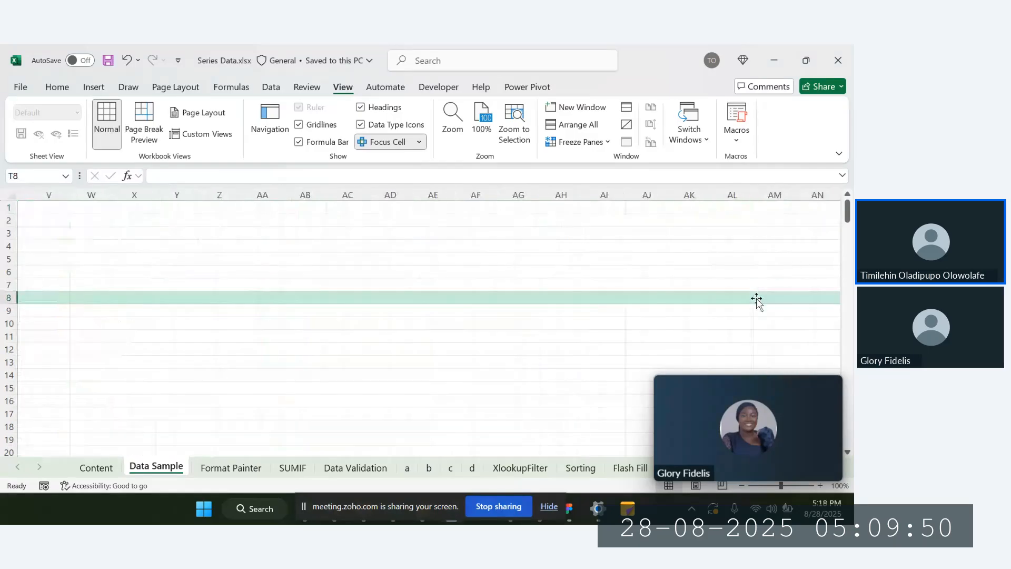
left_click(556, 315)
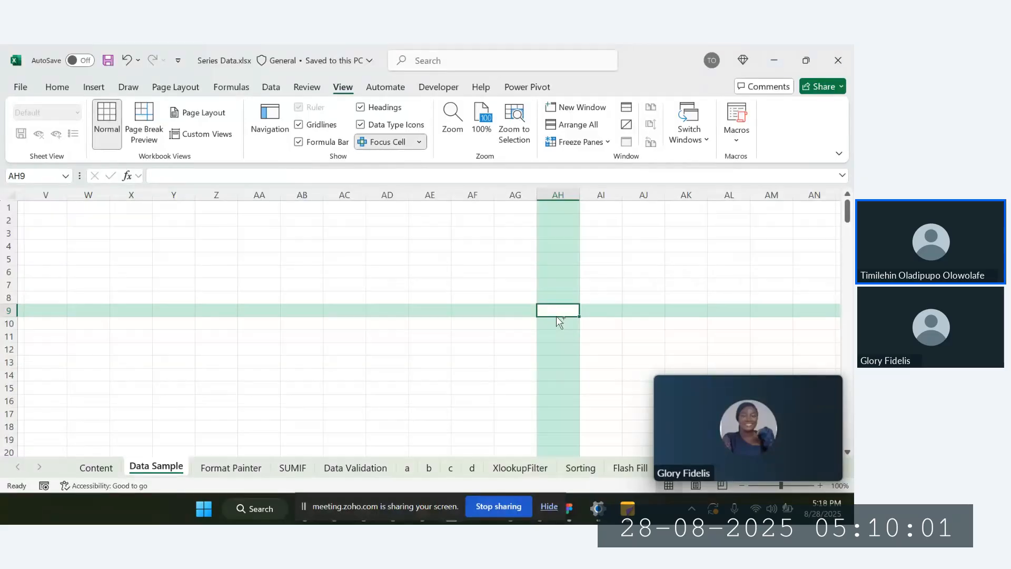
key("ctrl+Home")
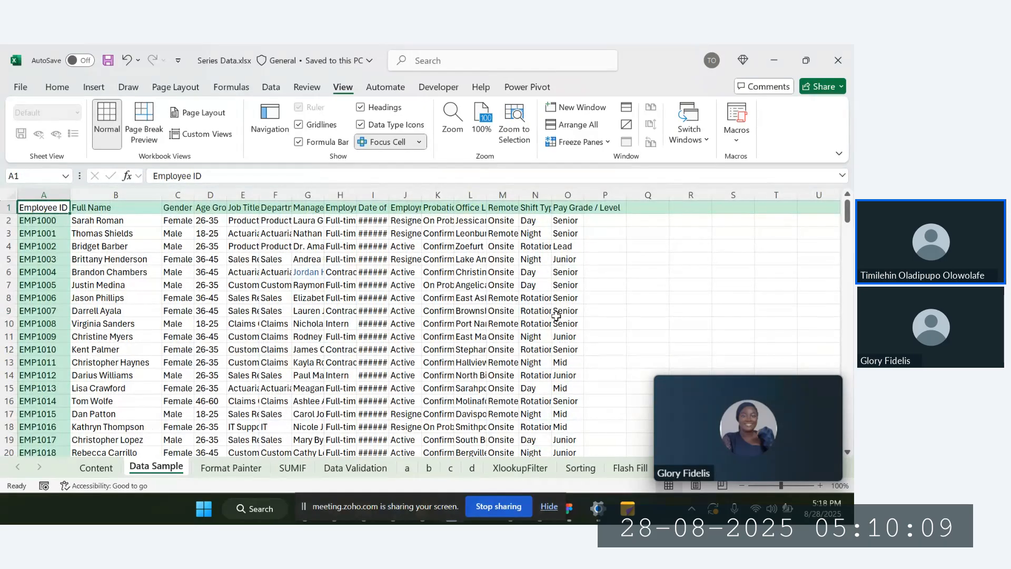
Step: Jump to the employee table's last cell O201 and select the whole table back to A1
key("ctrl+End")
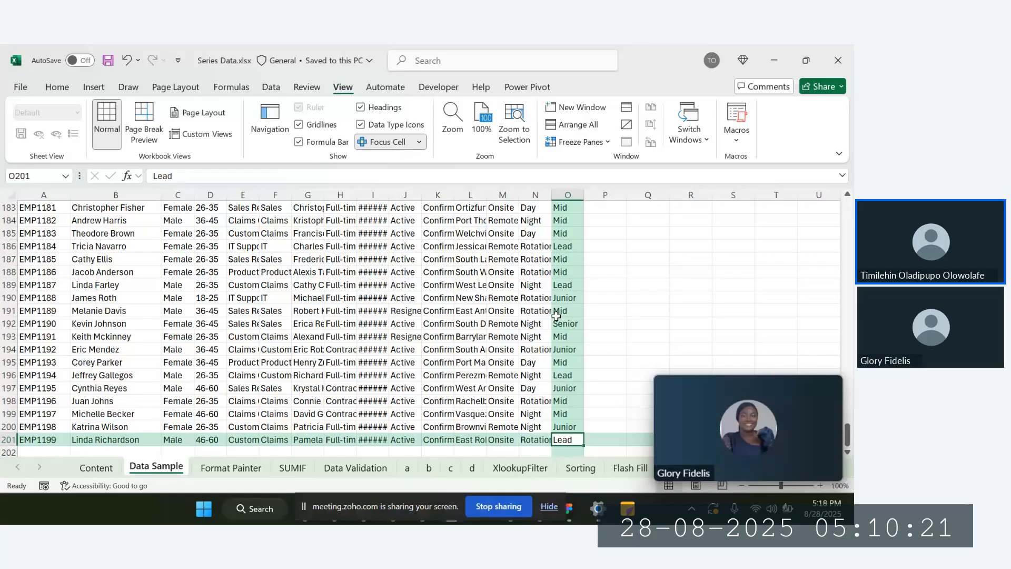
key("ctrl+shift+Home")
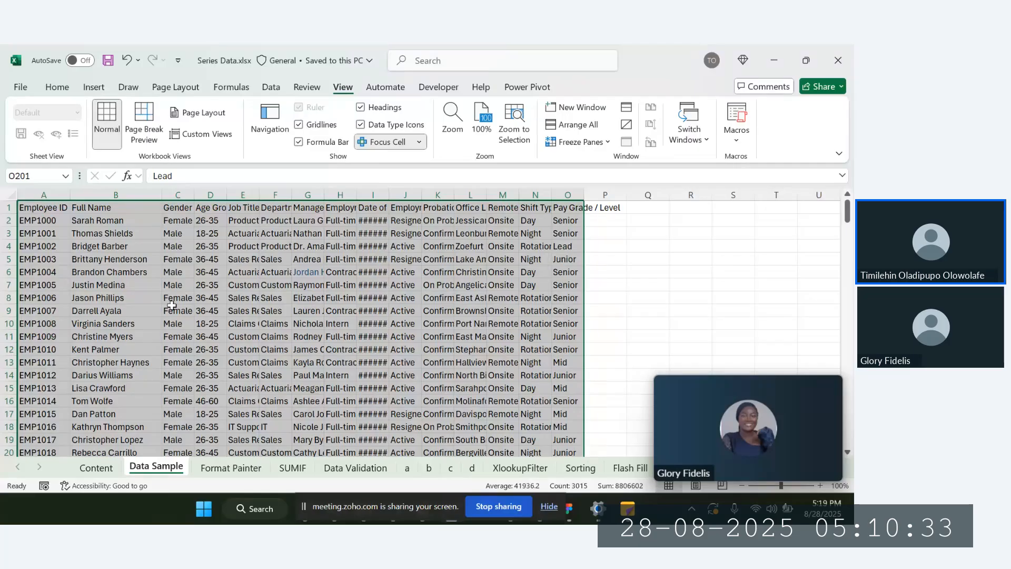
Step: Check the topic list on the Content sheet, return to Data Sample's empty columns beside the table, and dismiss the WhatsApp notification
left_click(92, 467)
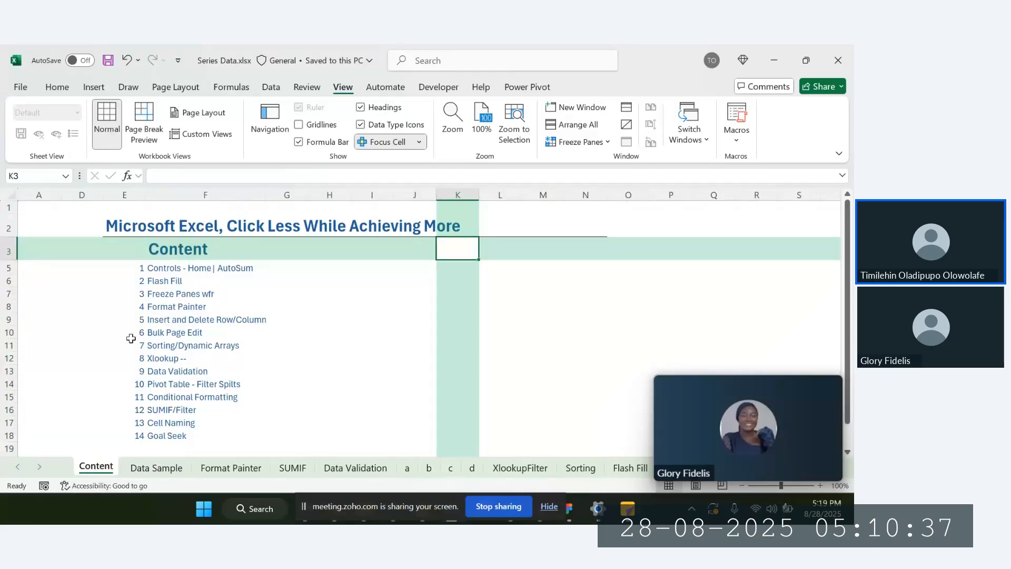
left_click(157, 467)
scroll(476, 280, "right", 5)
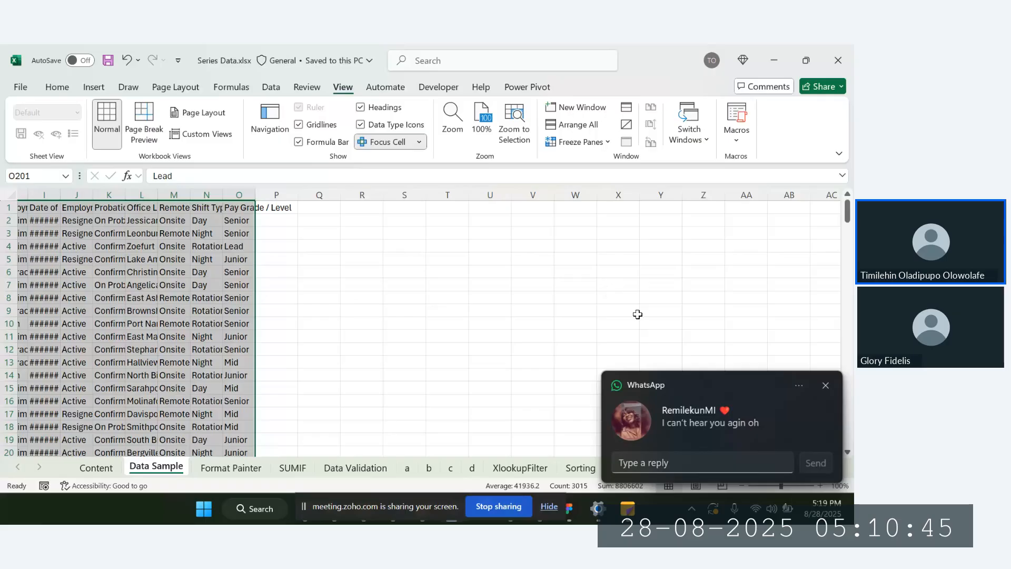
left_click(825, 387)
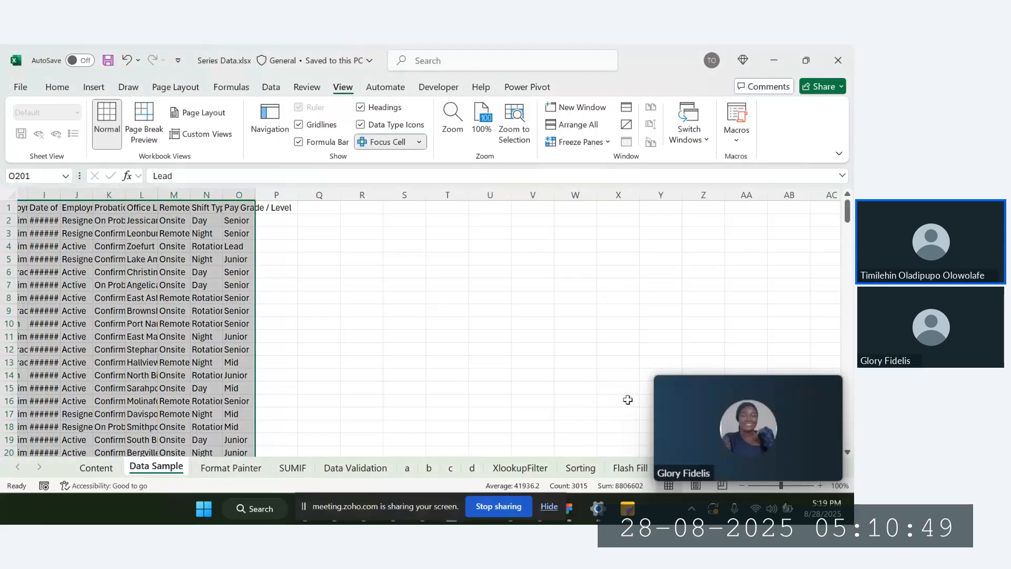
Step: Hide the screen-sharing bar, switch to the Click Less, Do More webinar in Microsoft Edge, and use its screen-share control
left_click(548, 507)
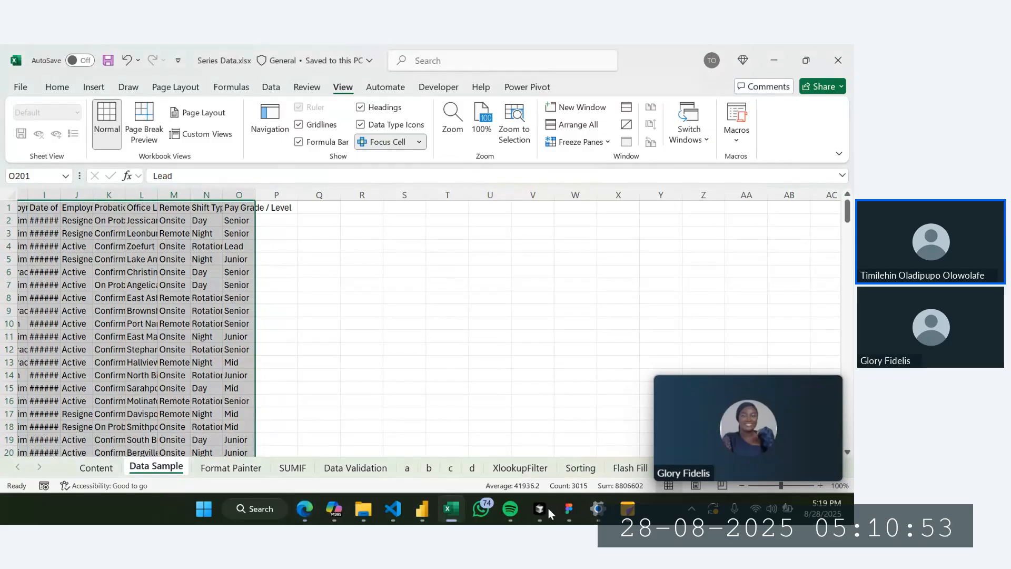
mouse_move(782, 424)
left_click(709, 406)
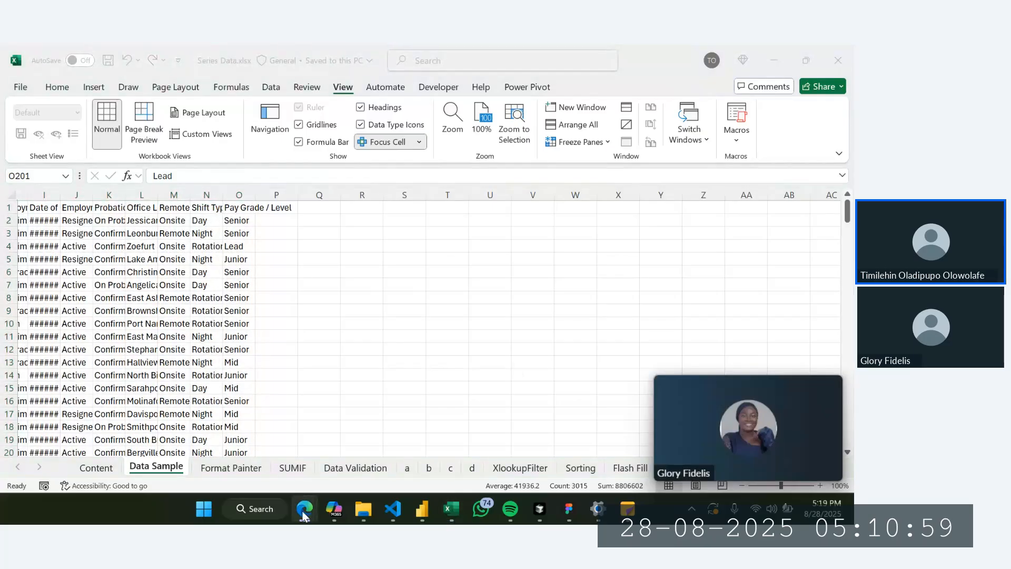
mouse_move(304, 515)
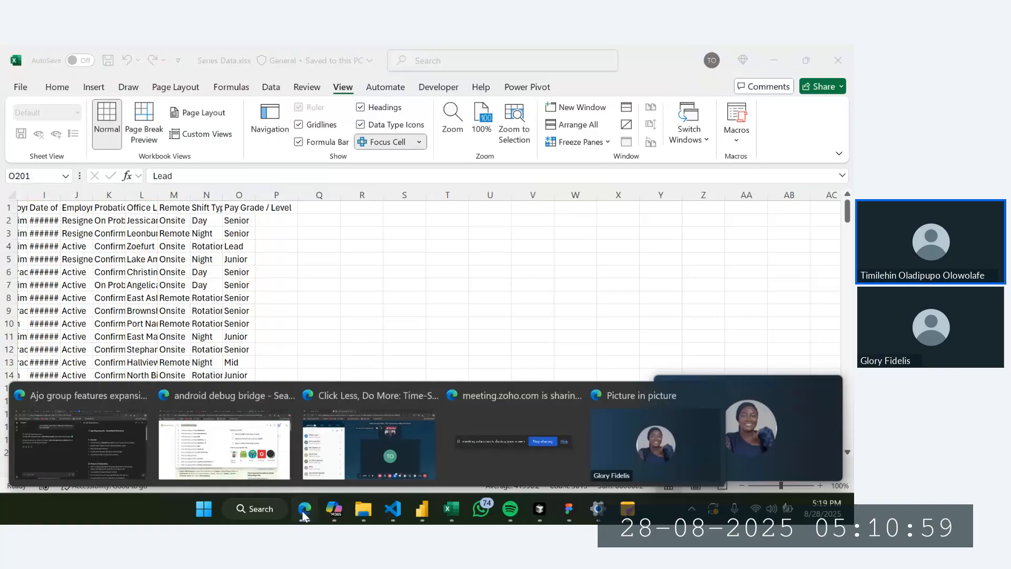
left_click(368, 440)
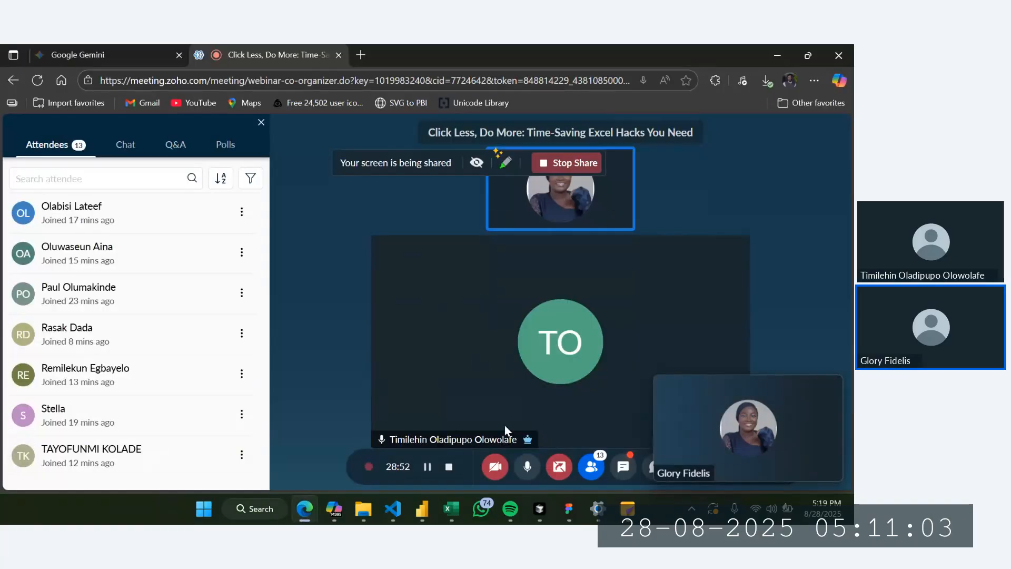
left_click(560, 477)
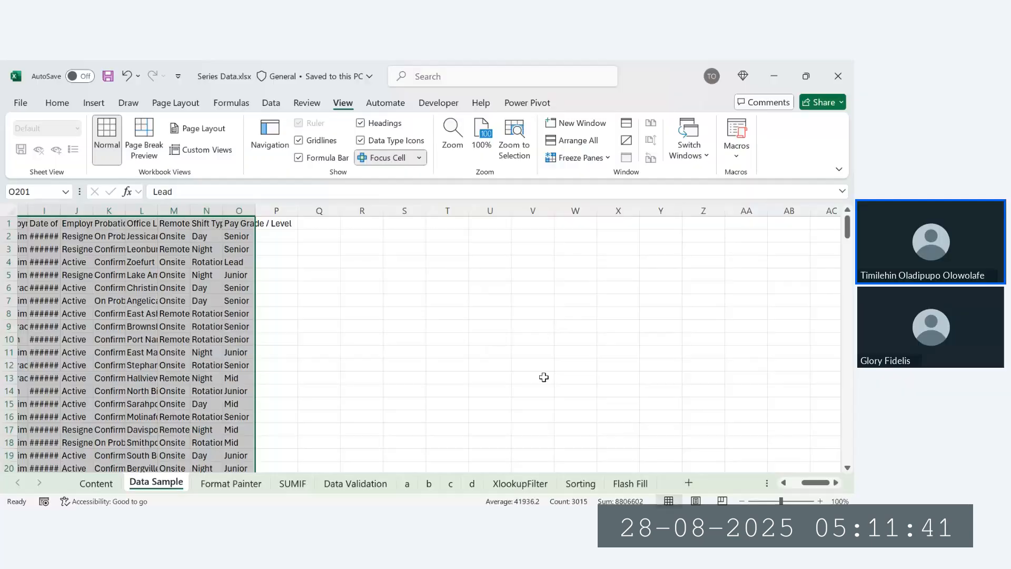
Step: Enter the column header Amount in cell S4, beside the employee table on the Data Sample sheet
left_click(400, 259)
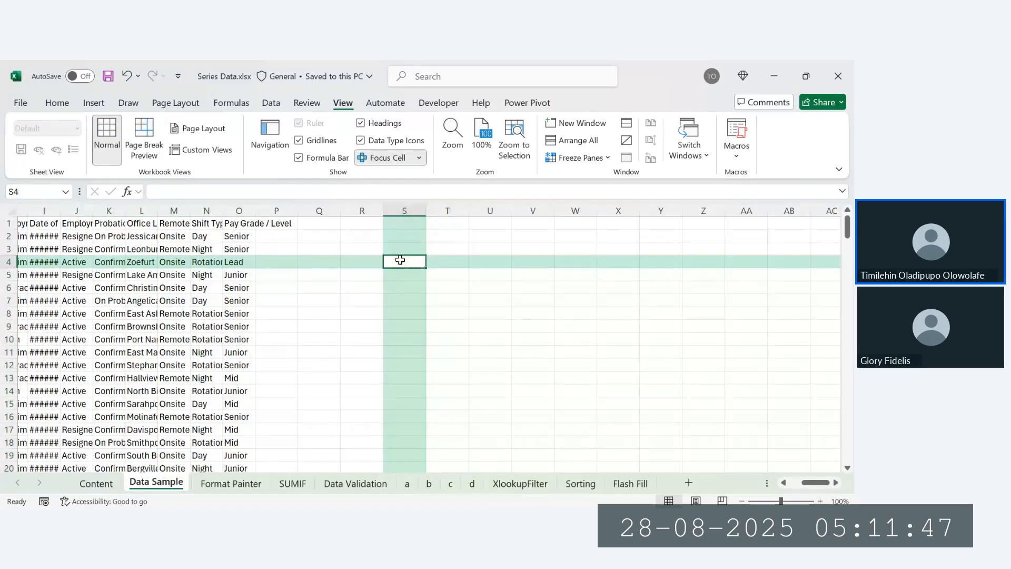
type("A")
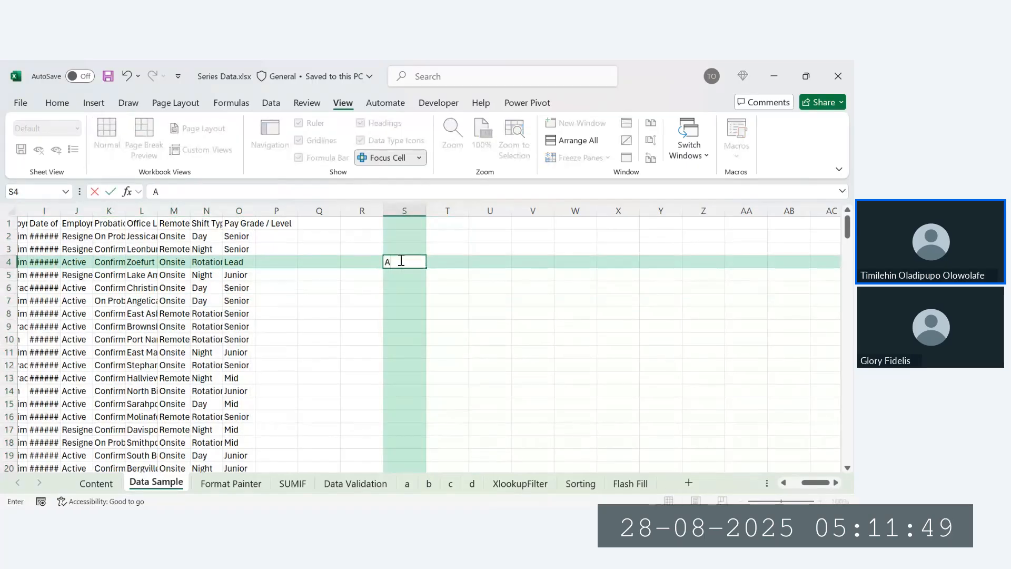
type("mount")
key("Return")
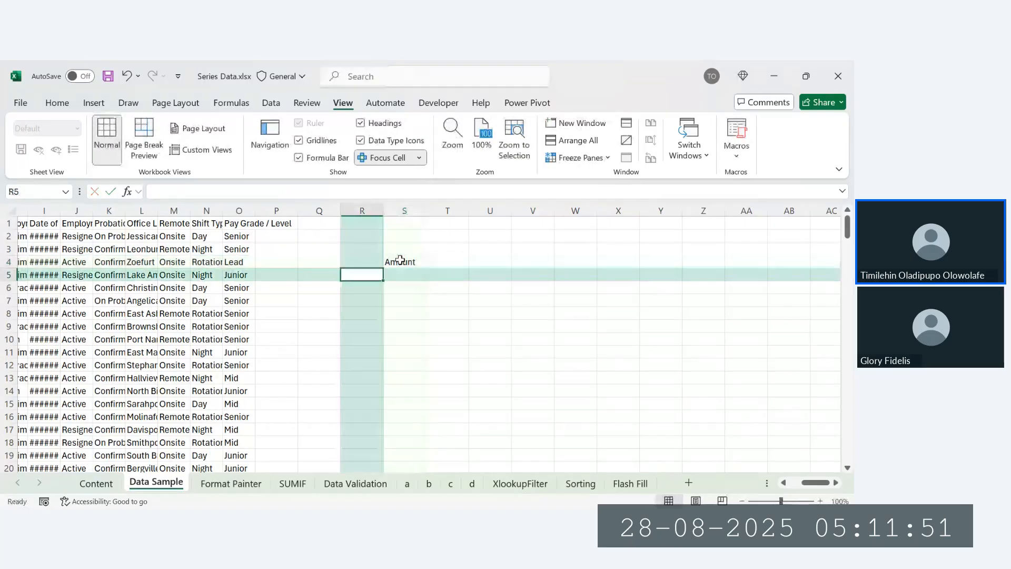
Step: List the items Pen, Bag and Cap in cells R5 to R7
type("Pen")
key("Return")
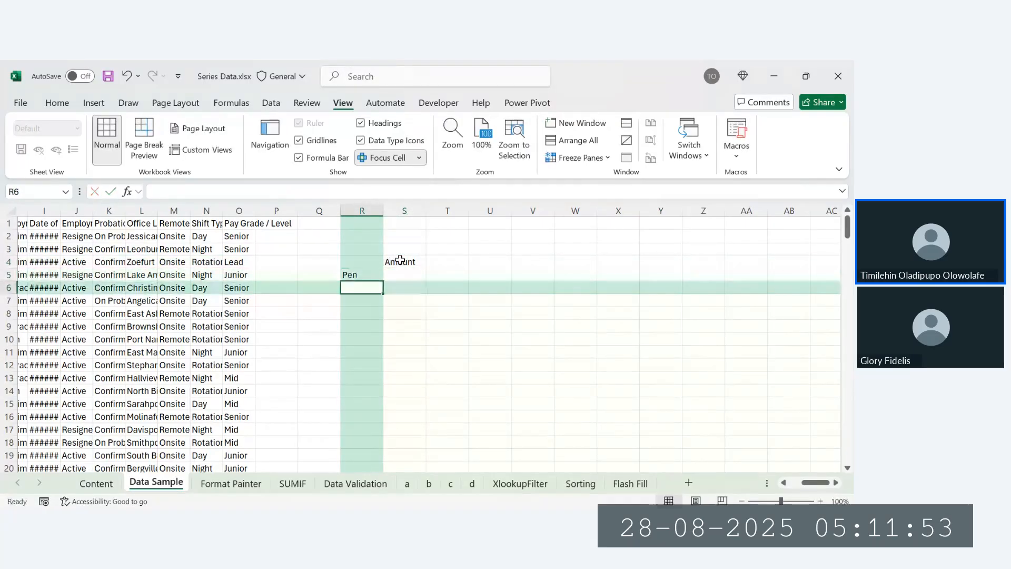
type("BAAG")
key("Return")
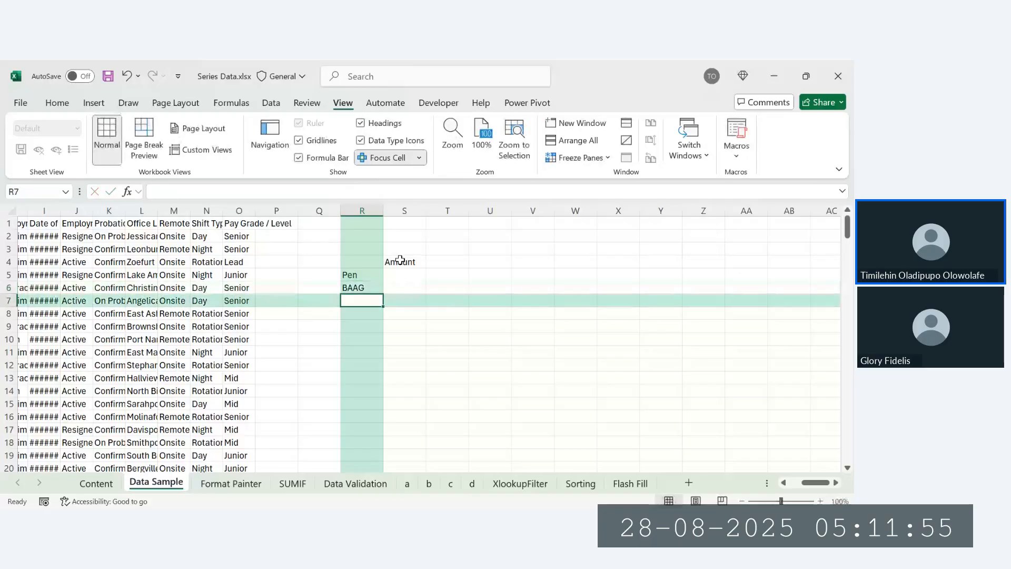
key("Up")
type("Bag")
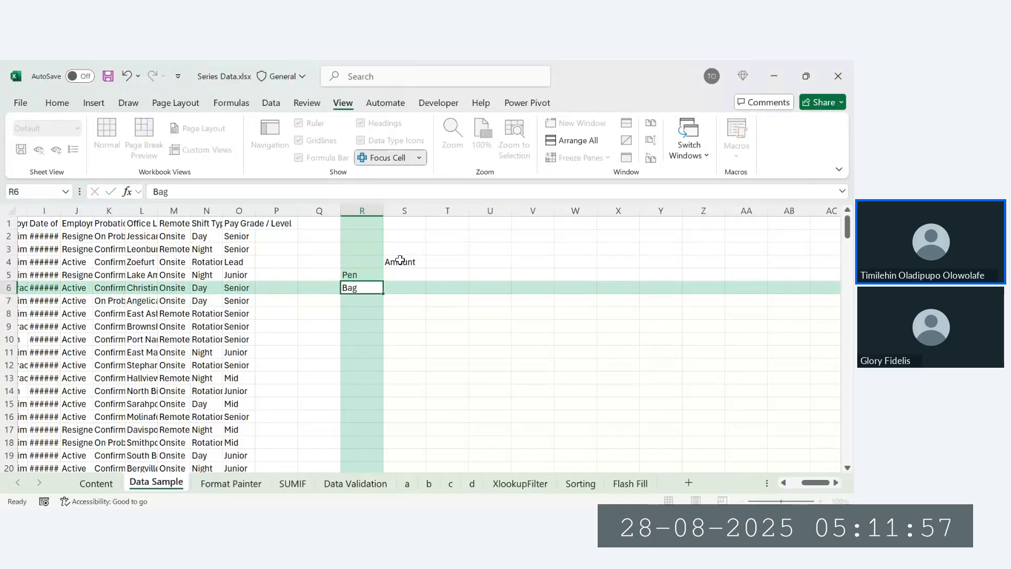
key("Return")
type("Cap")
key("Tab")
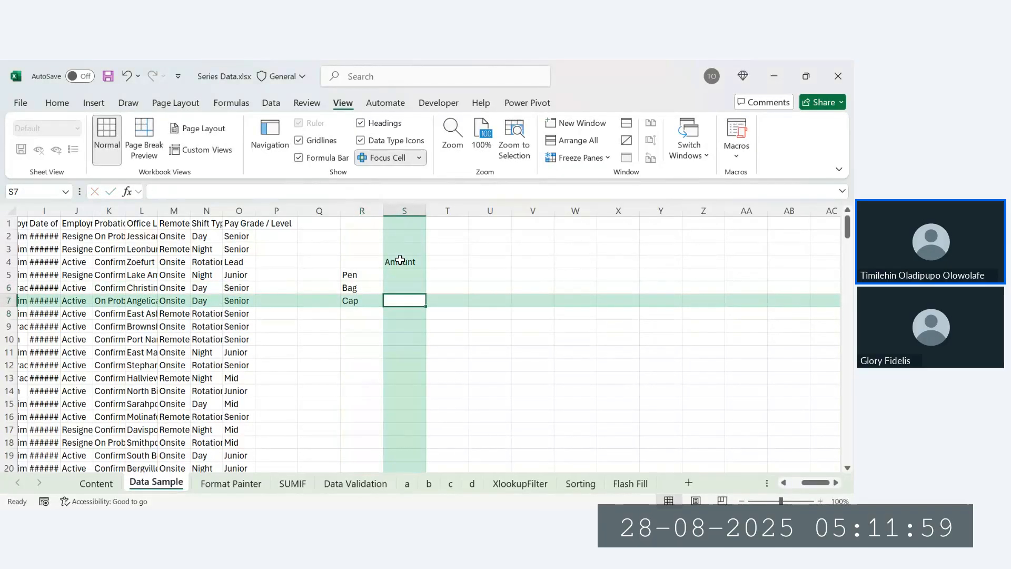
Step: Enter the amounts 200 for Pen, 50 for Bag and 100 for Cap in cells S5 to S7
key("Up")
key("Up")
type("200")
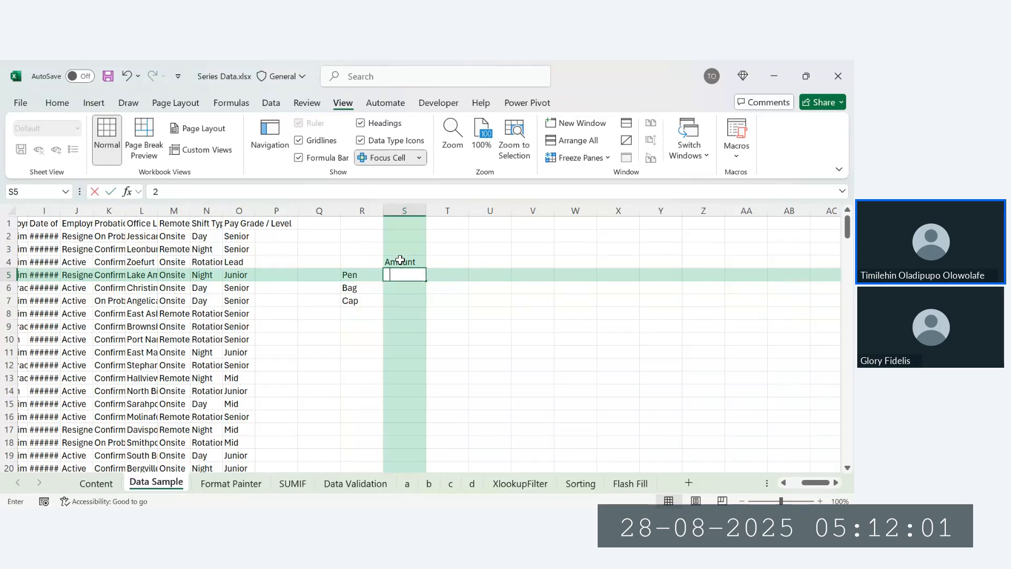
key("Return")
type("50")
key("Return")
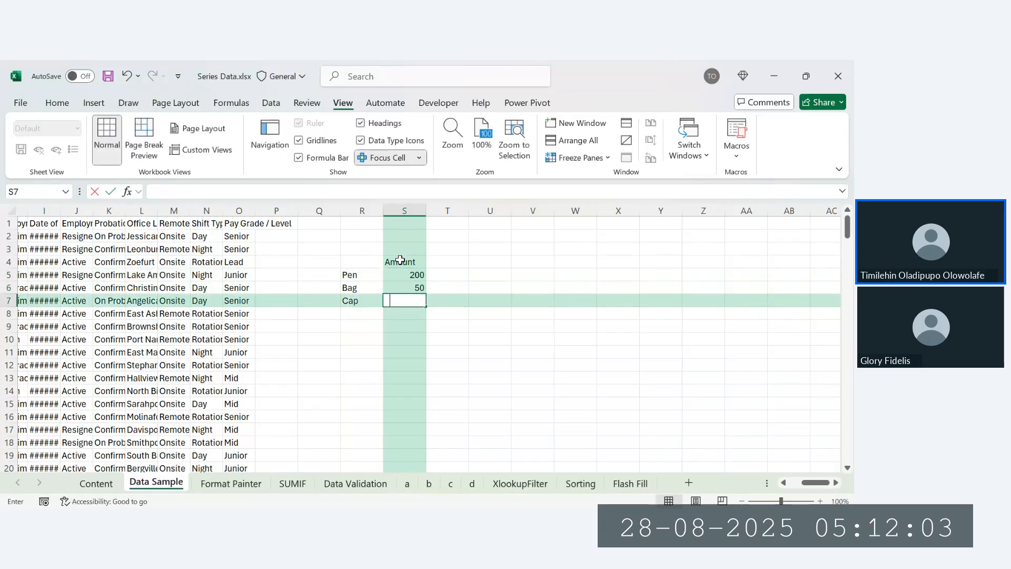
type("100")
key("Return")
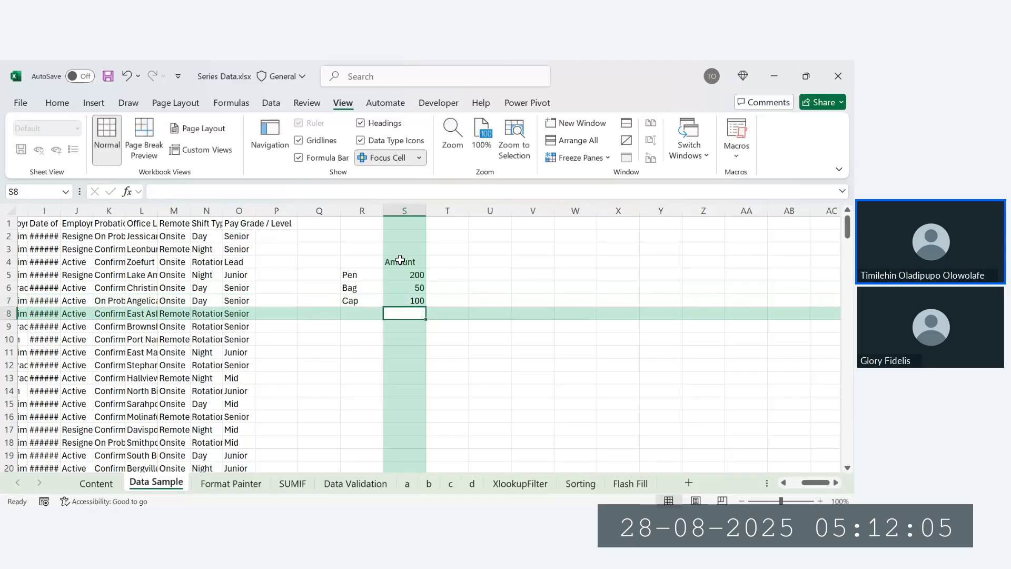
Step: Label cell R8 as Total and move to the amount cell S8 beside it
key("Left")
type("Total")
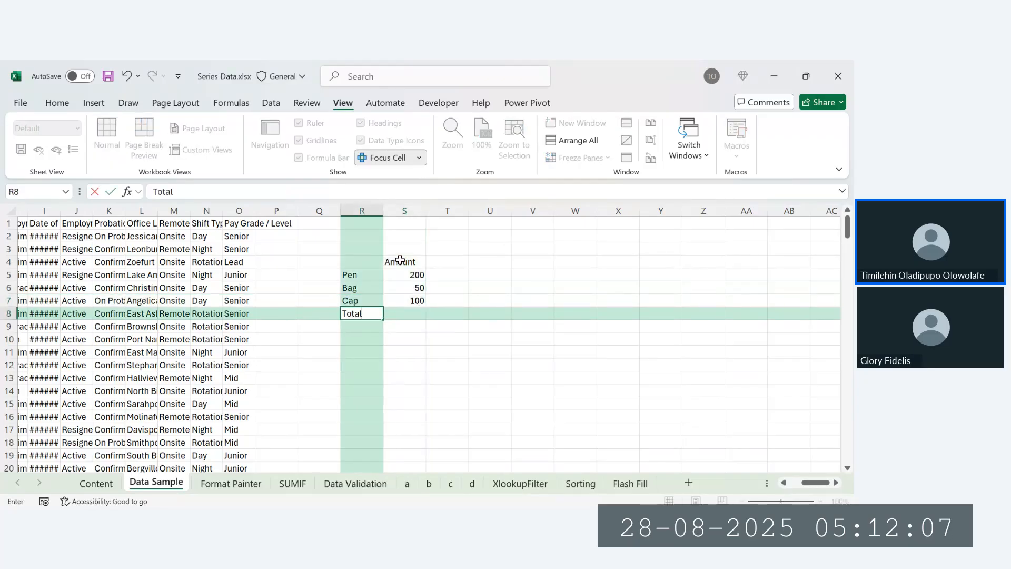
key("Return")
key("Up")
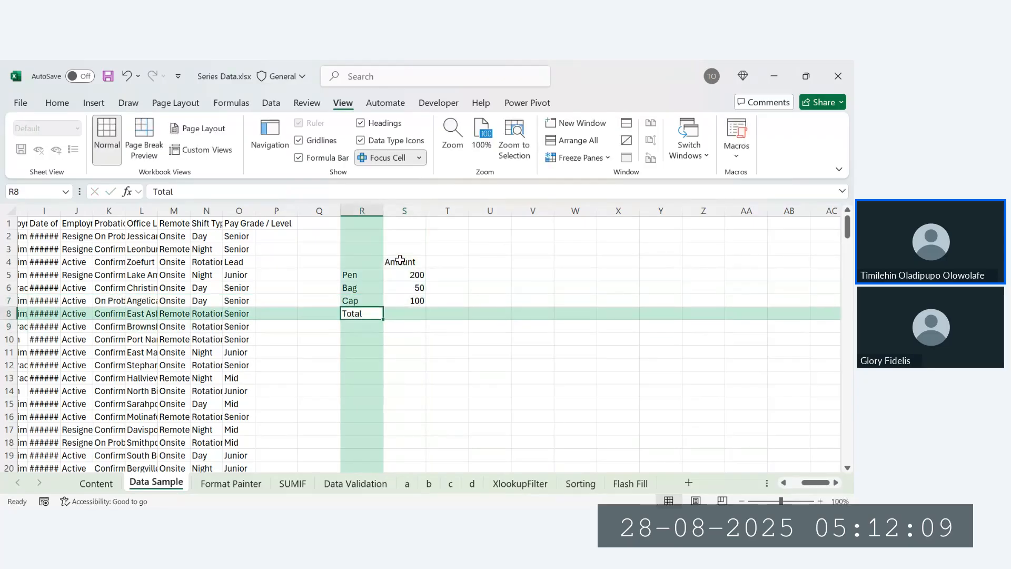
key("Right")
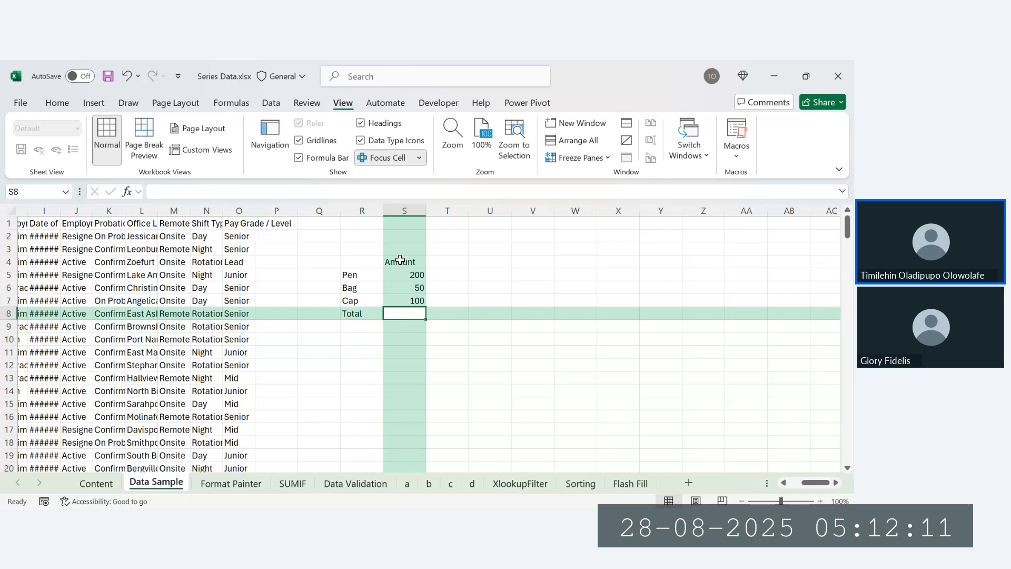
key("F2")
type("=")
key("BackSpace")
key("Escape")
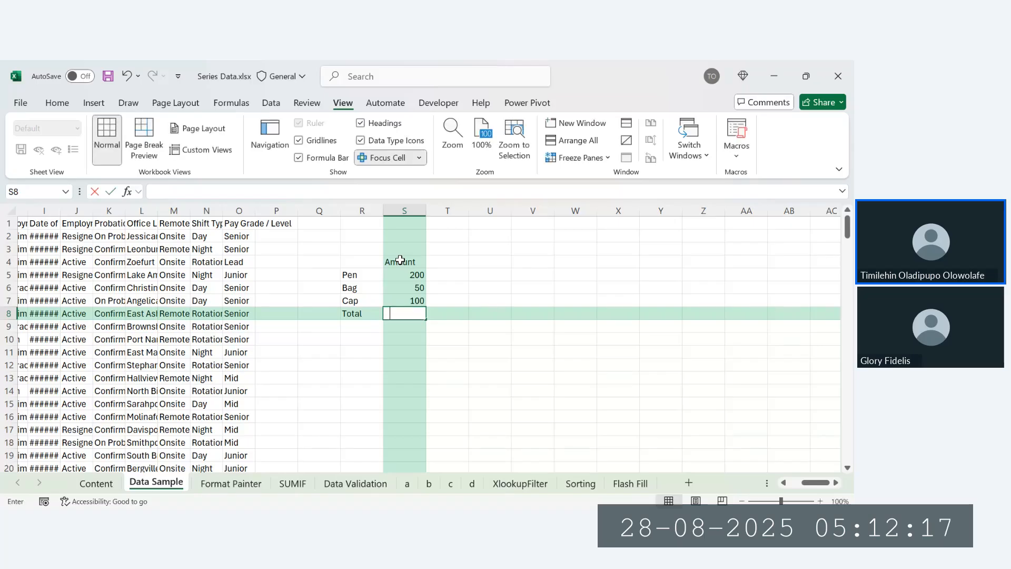
Step: Write the formula =SUM(S5:S7) manually in S8 to total the amounts, and reselect that cell
type("=sum")
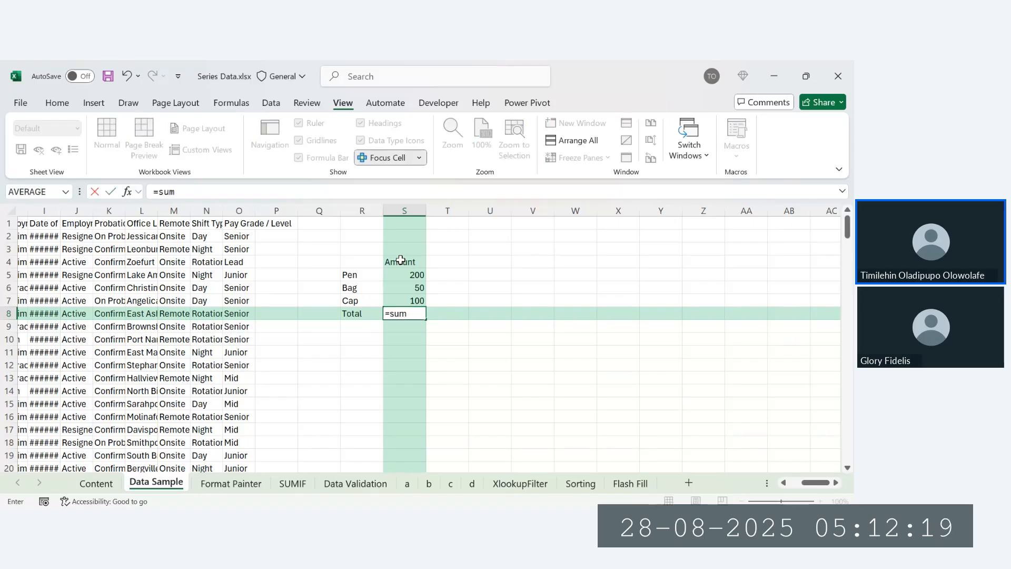
type("(")
left_click_drag(408, 274, 413, 299)
type(")")
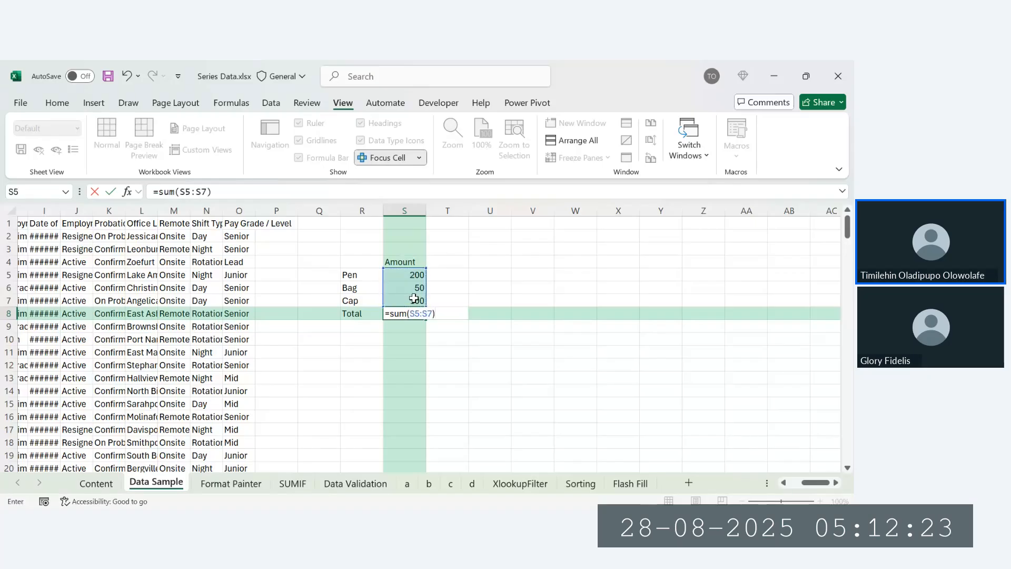
key("Return")
key("Up")
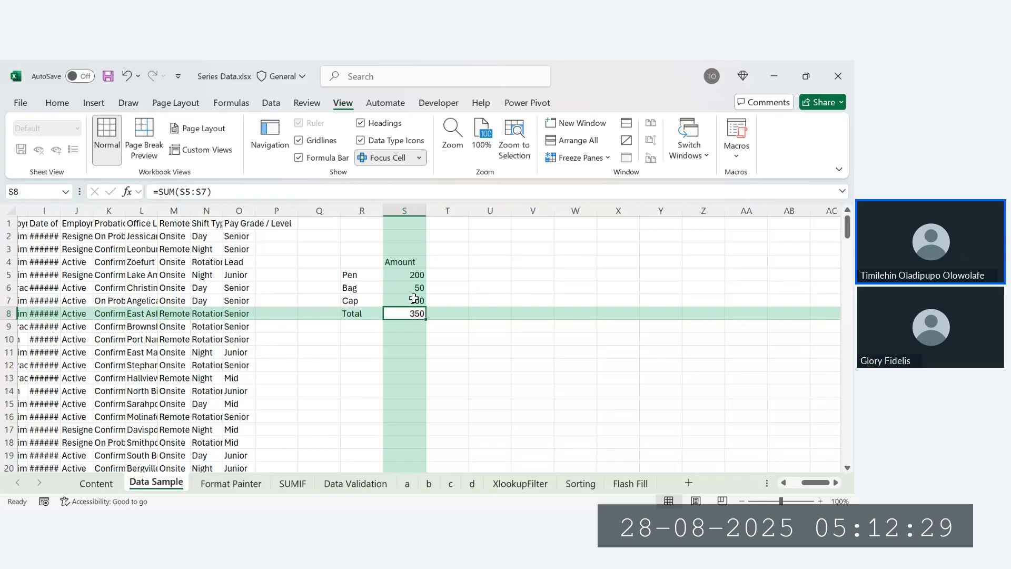
Step: Clear the formula from S8, and try AutoSum there on the range S5:S7
key("BackSpace")
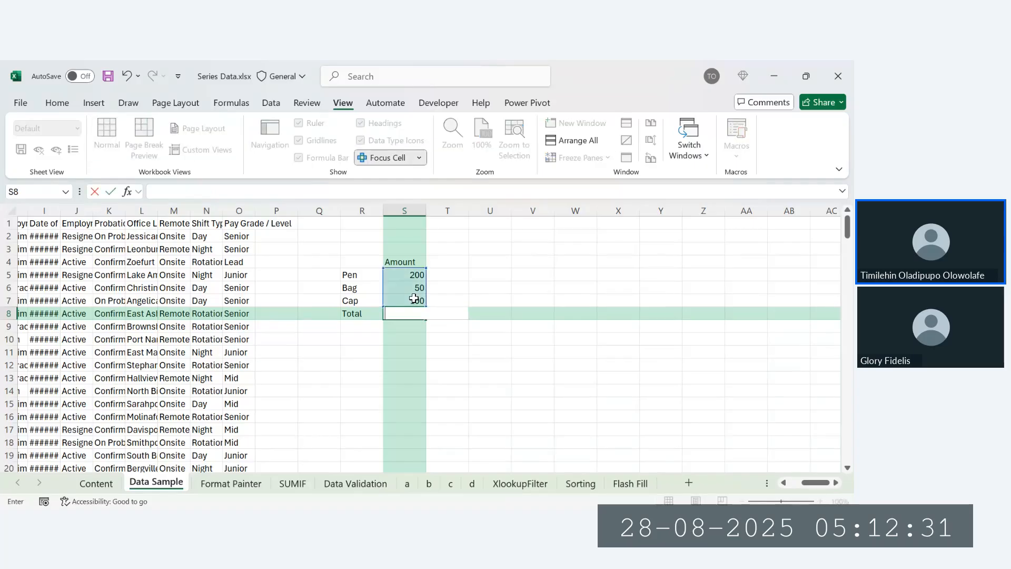
key("Escape")
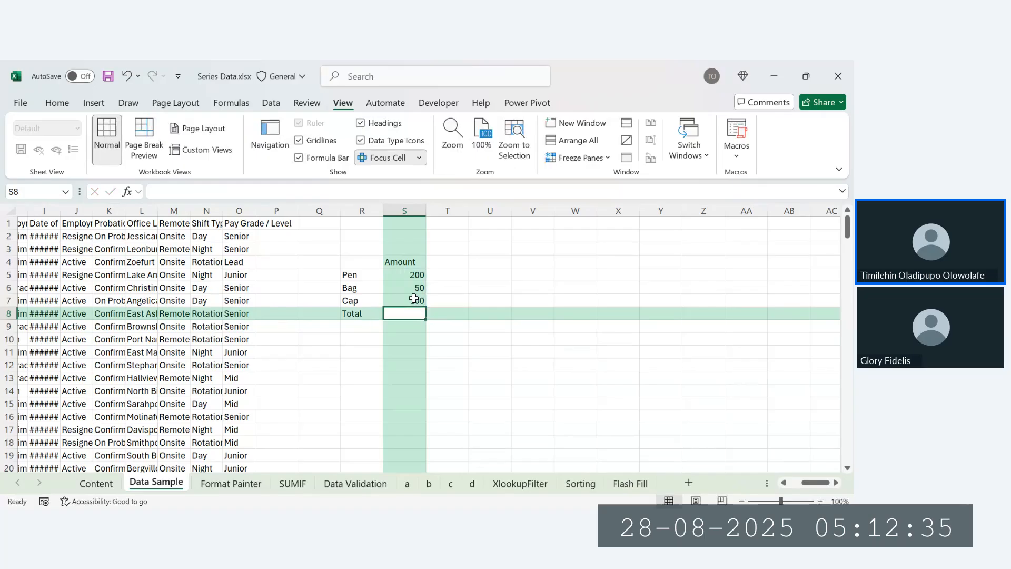
key("alt+equal")
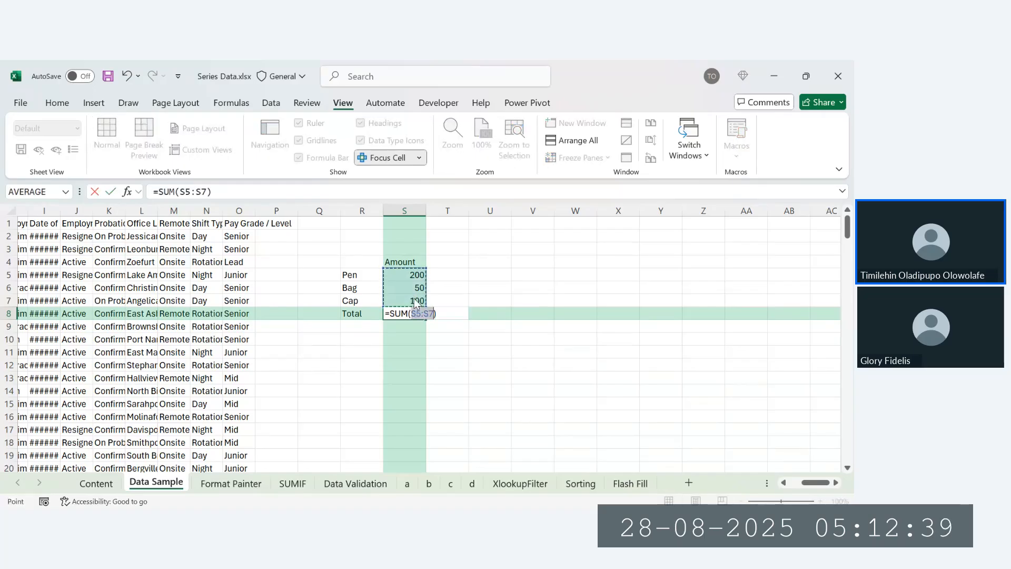
key("Escape")
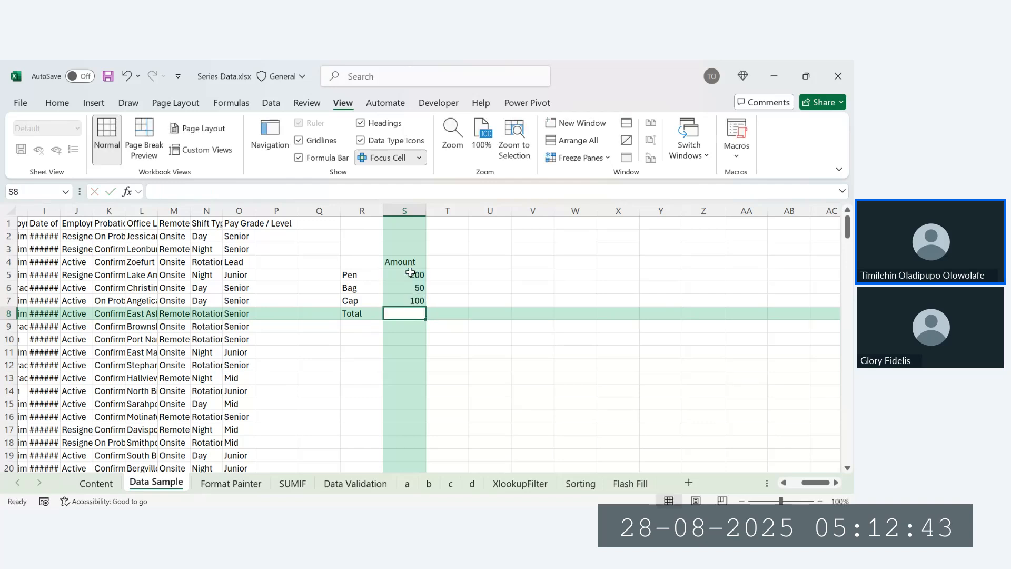
Step: Total the Pen, Bag and Cap amounts in S8 with AutoSum over the range S5:S7
left_click_drag(410, 273, 413, 295)
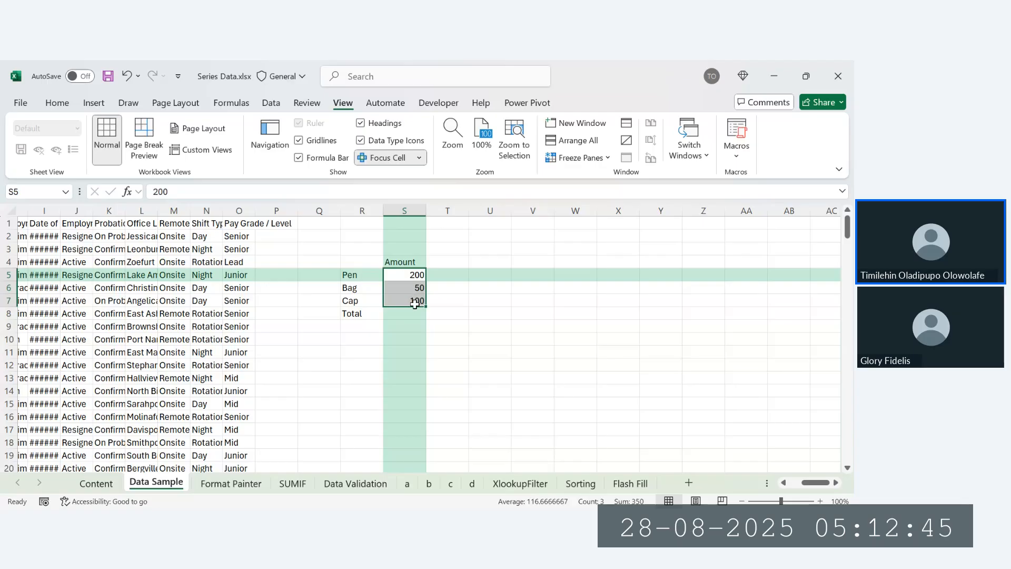
left_click(418, 312)
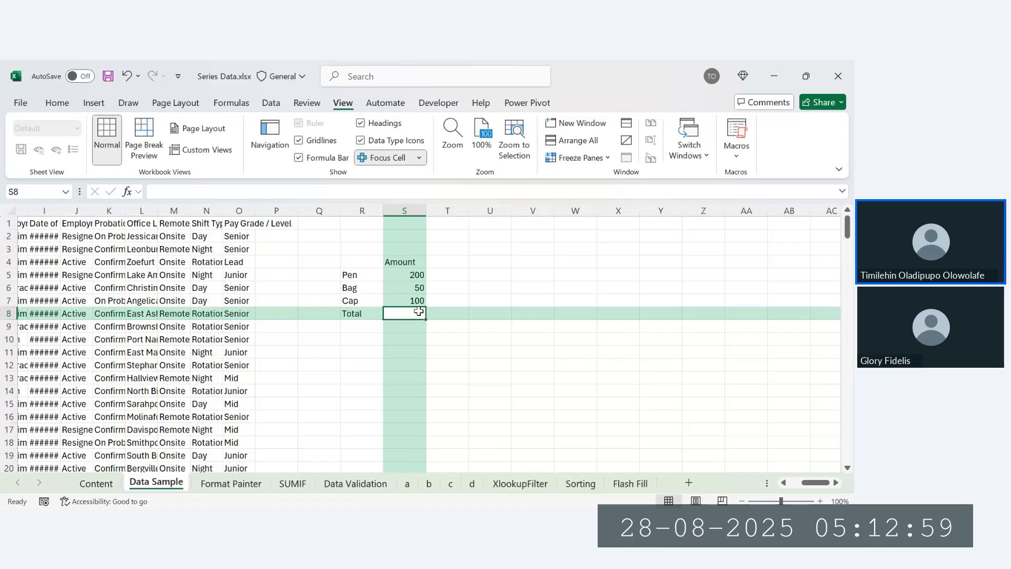
key("alt")
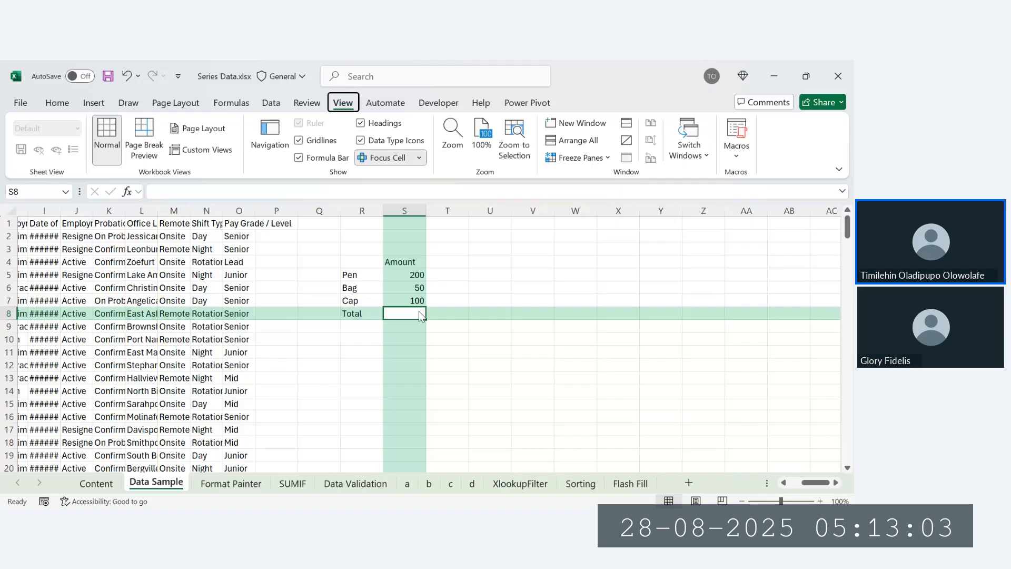
key("alt+equal")
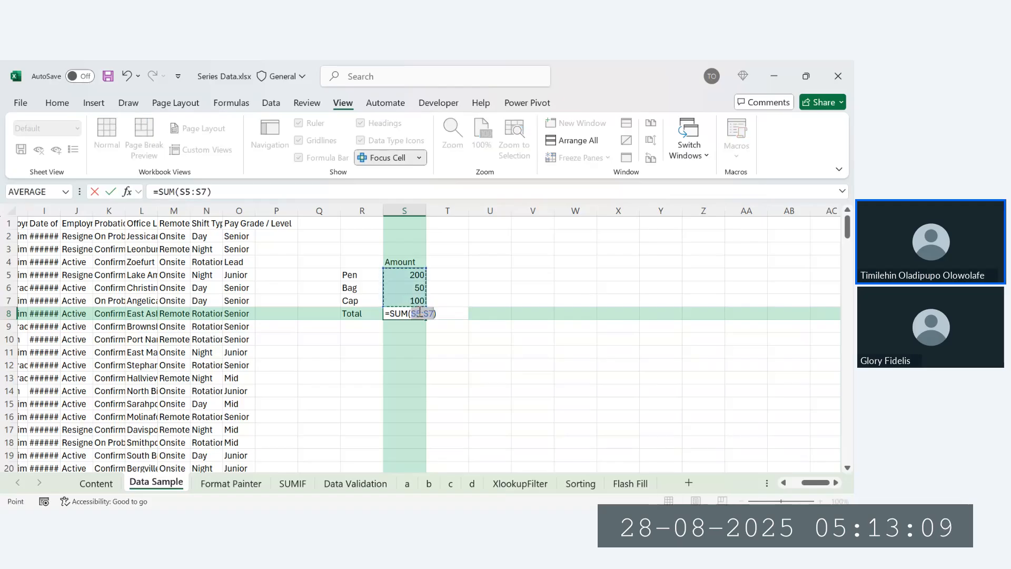
key("Return")
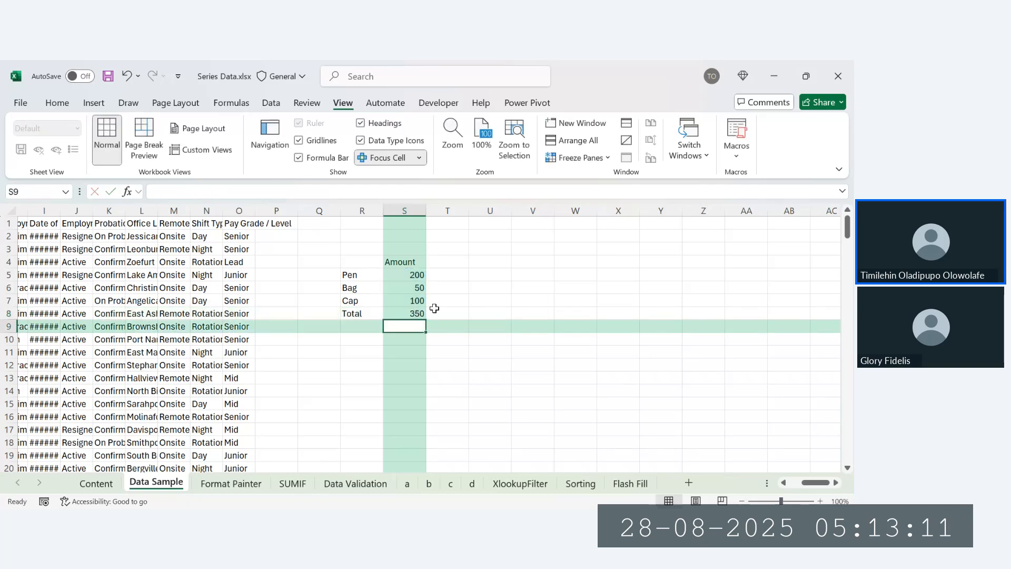
left_click(457, 313)
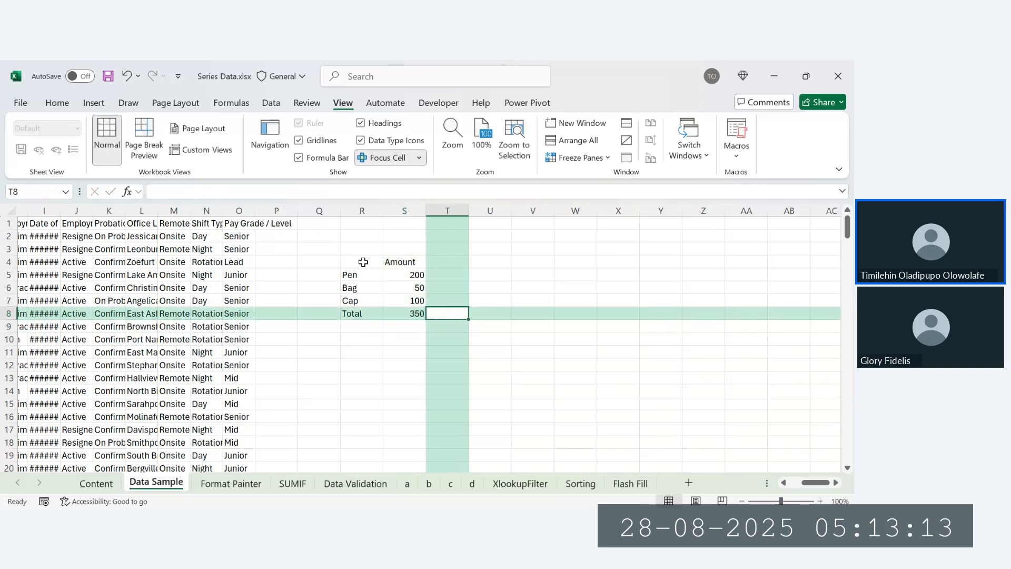
Step: Enter the heading AutoSum in cell R3 above the amount table
left_click(362, 262)
left_click(371, 248)
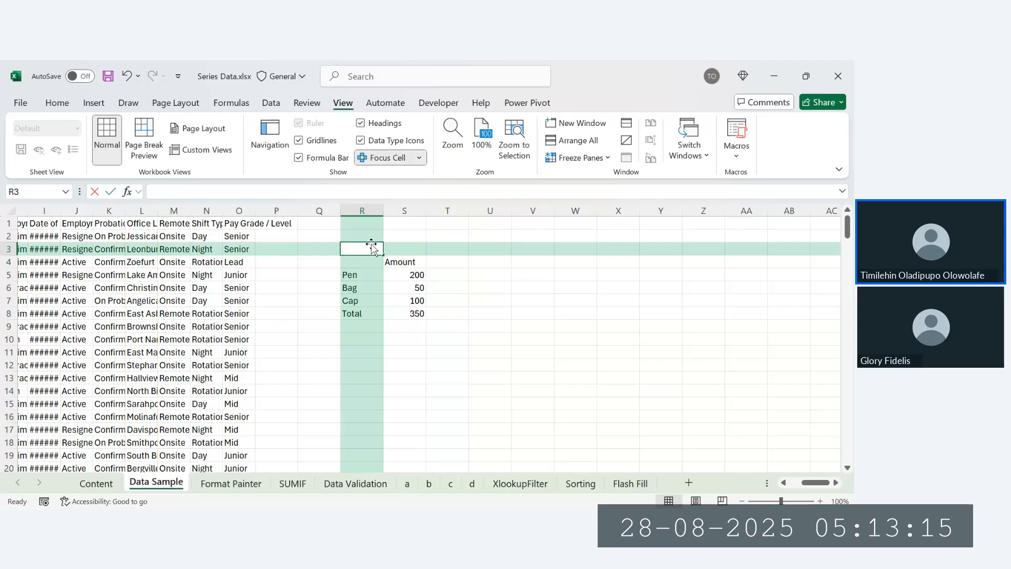
type("AutoS")
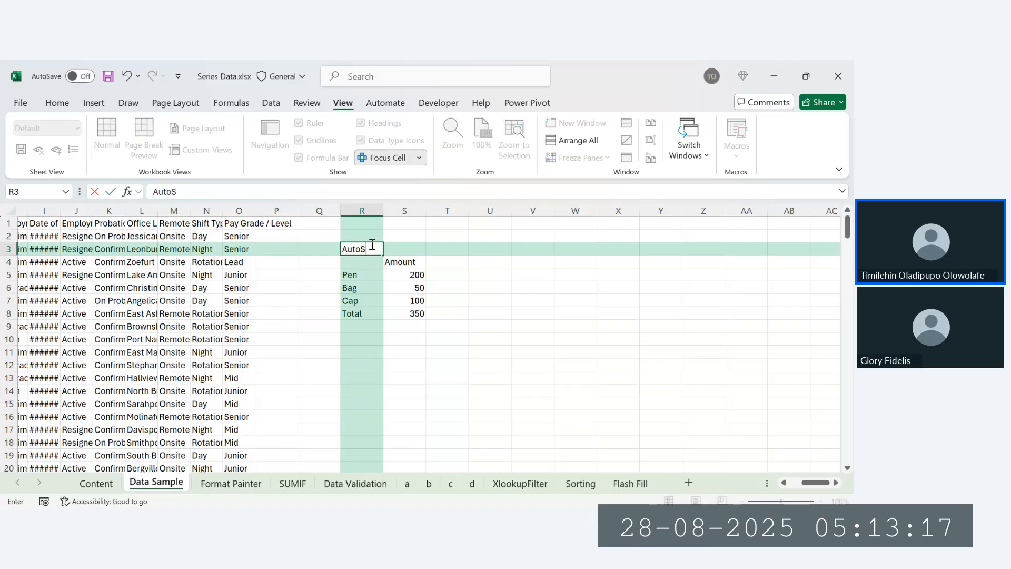
type("um")
key("Return")
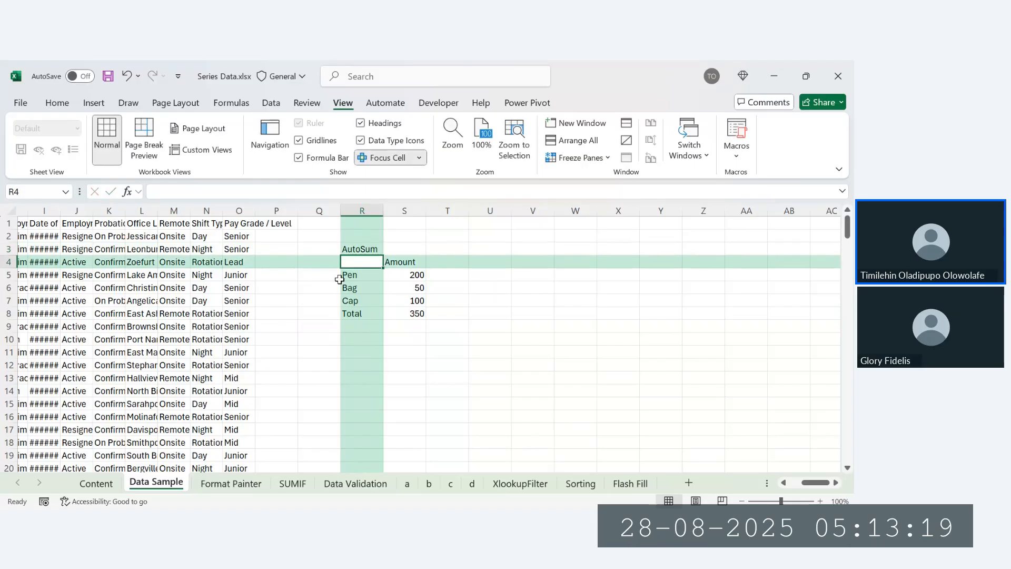
Step: Check the topic list on the Content sheet, and open the Flash Fill sheet
left_click(96, 483)
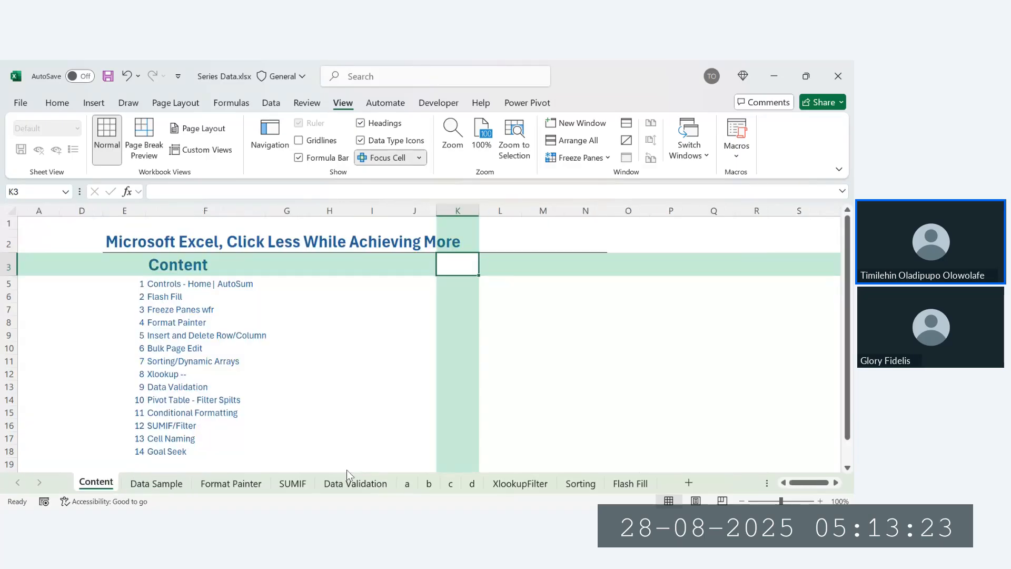
left_click(353, 486)
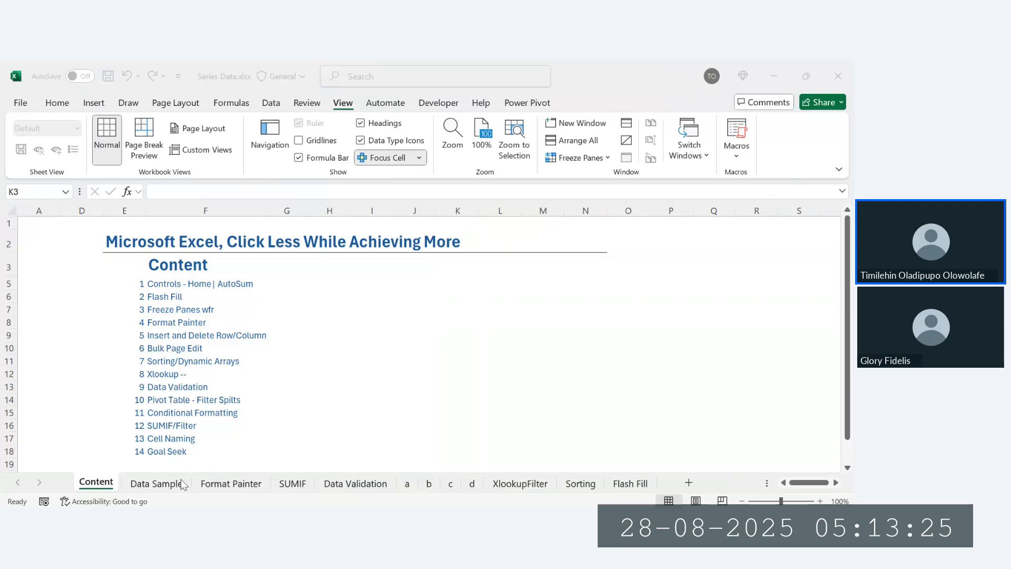
left_click(217, 482)
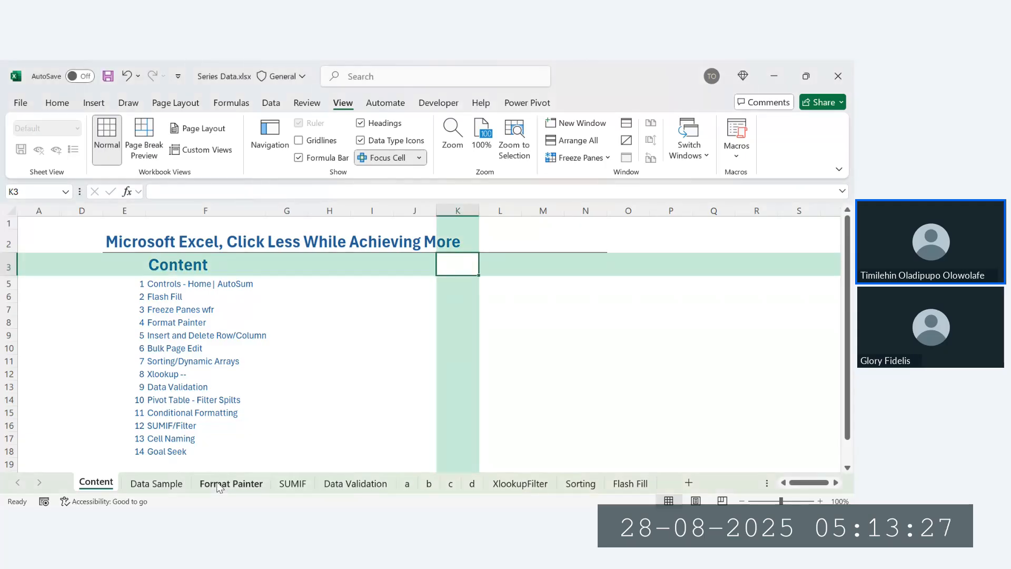
left_click(220, 485)
left_click(177, 481)
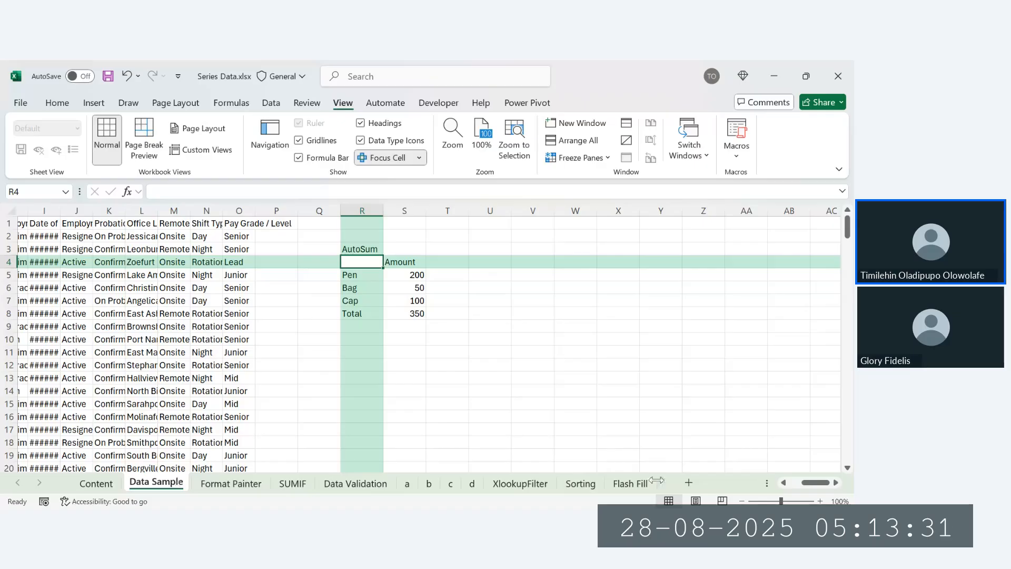
left_click(625, 485)
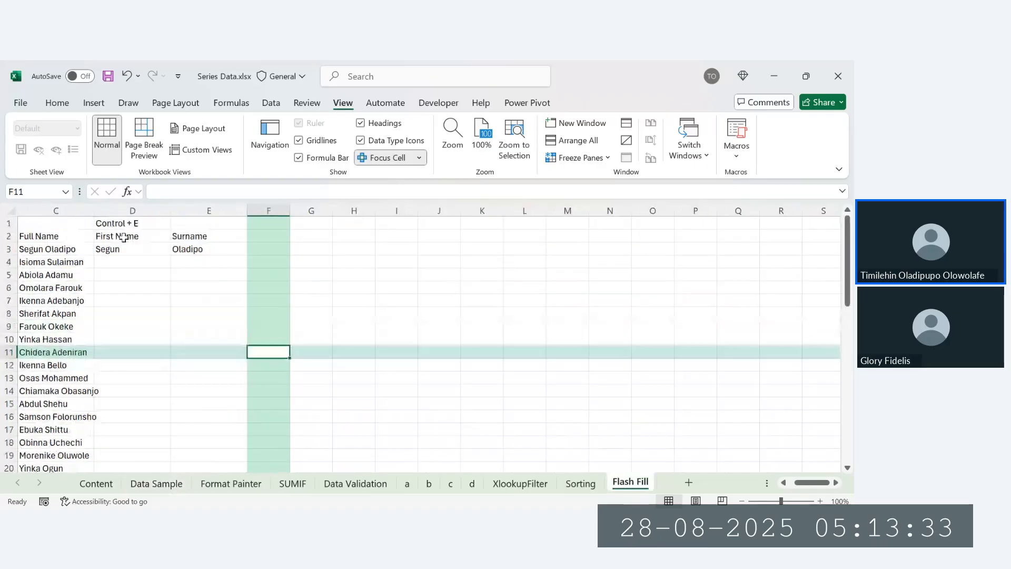
Step: Clear the Control + E note from cell D1 above the First Name header
left_click(122, 221)
key("BackSpace")
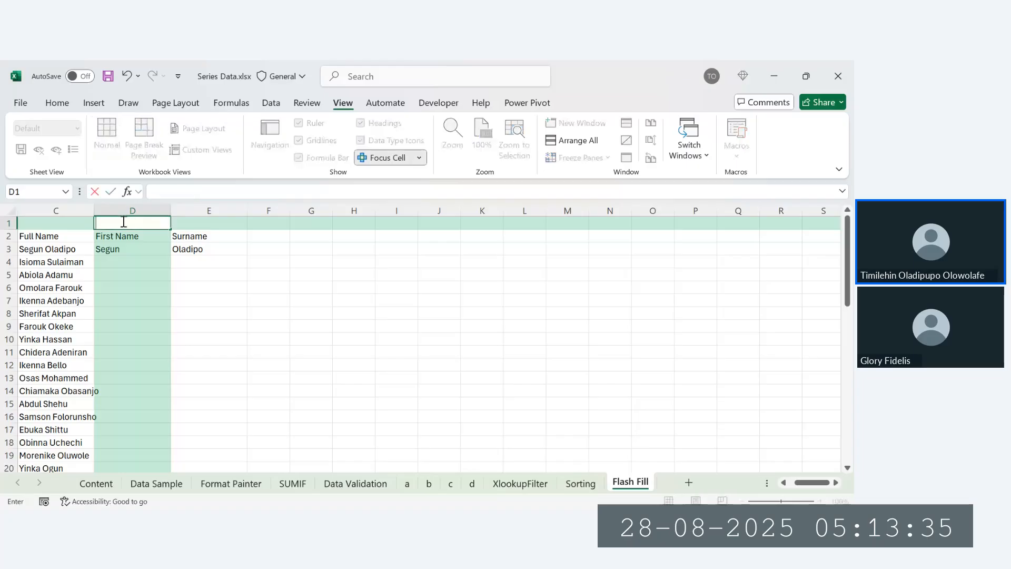
key("Return")
key("Left")
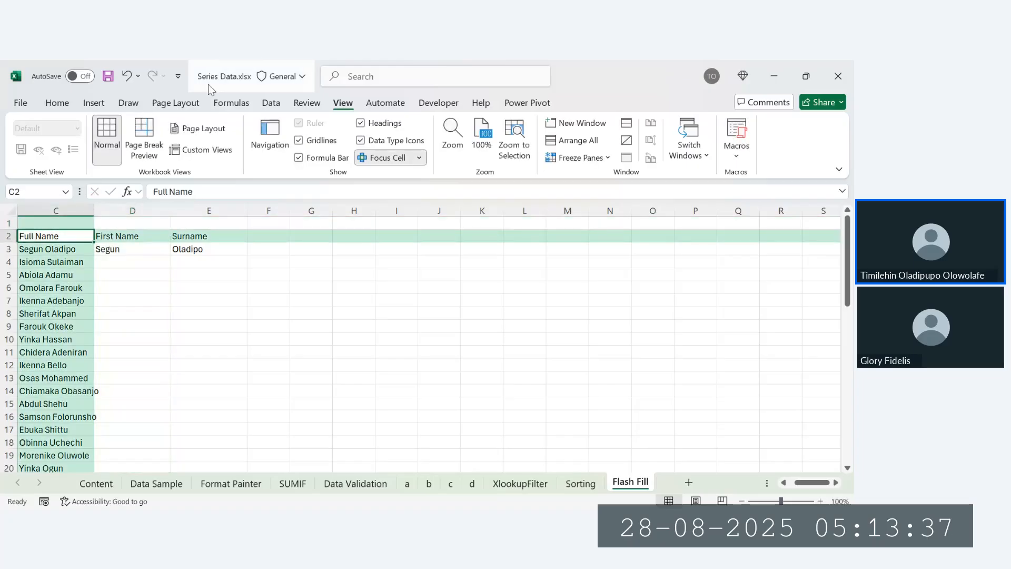
Step: Clear the example first name and surname from cells D3 and E3
key("Down")
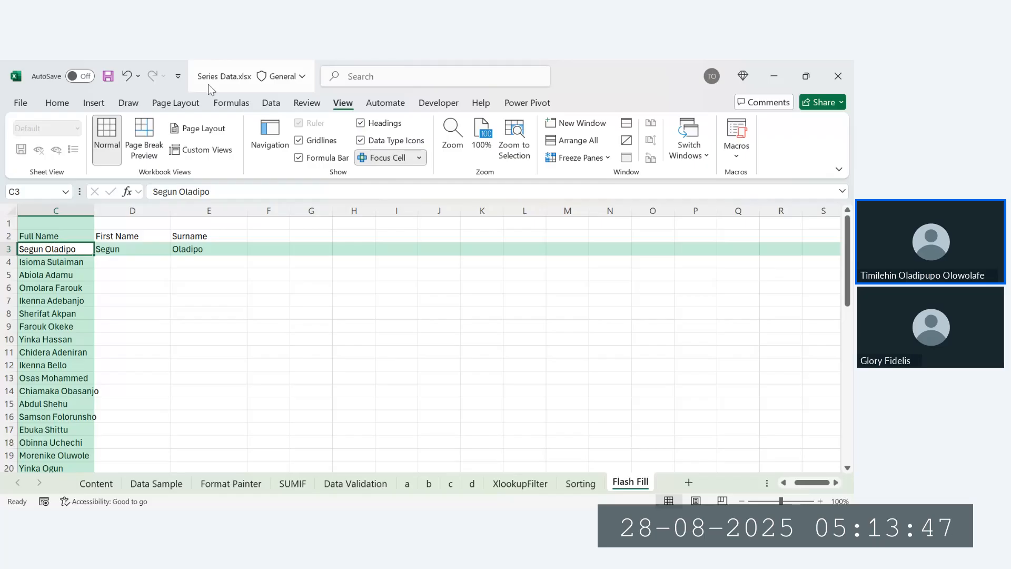
key("Right")
key("shift+Right")
key("BackSpace")
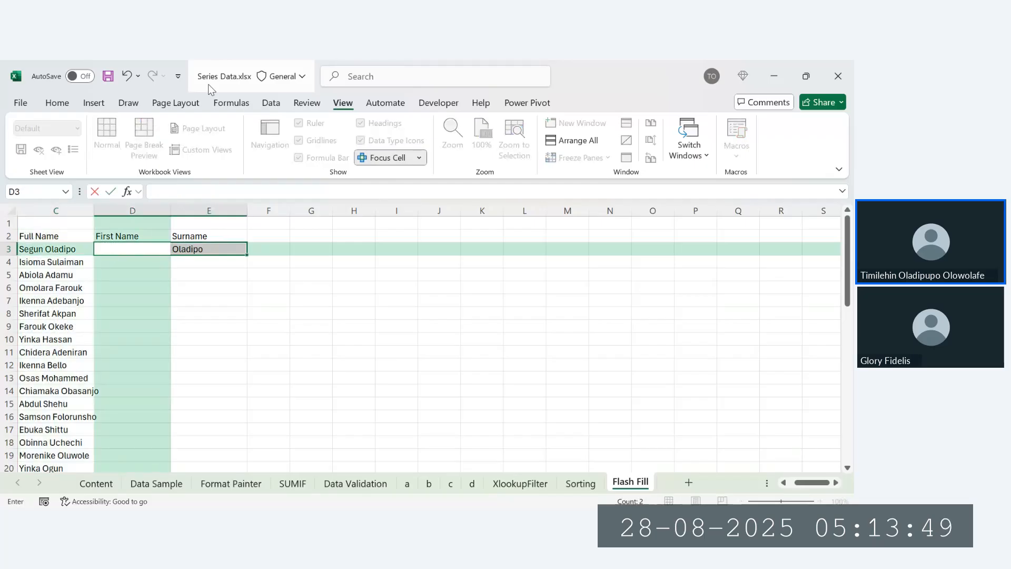
key("Right")
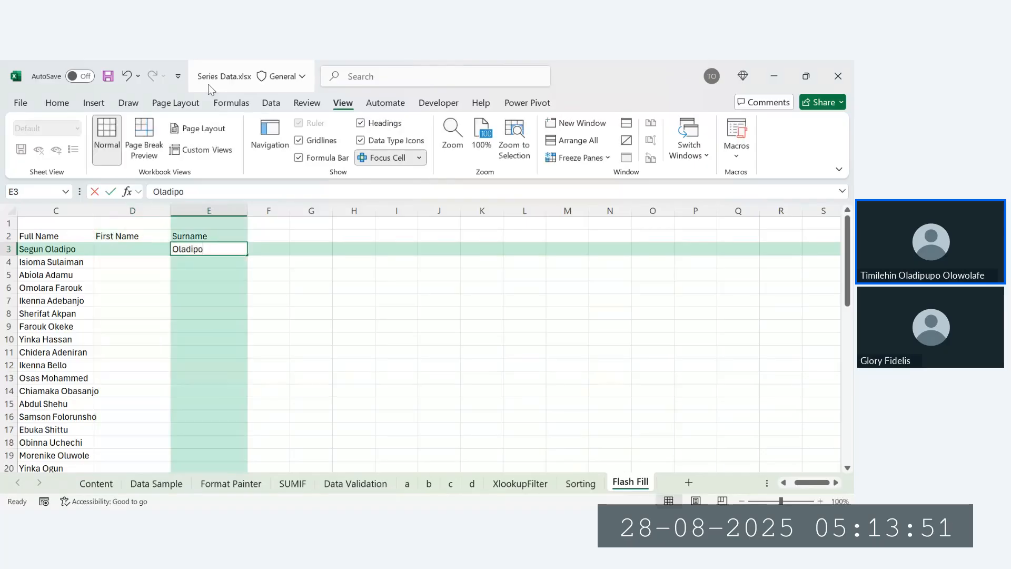
key("BackSpace")
key("Left")
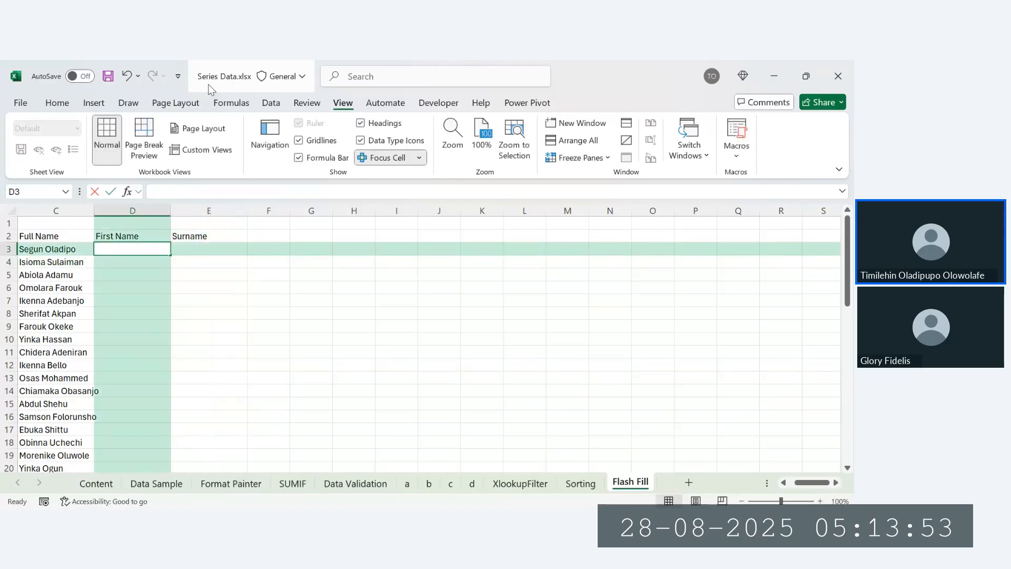
Step: Enter the first person's first name in D3 and surname in E3, splitting the full name in C3
type("Sequn")
key("BackSpace")
key("BackSpace")
key("BackSpace")
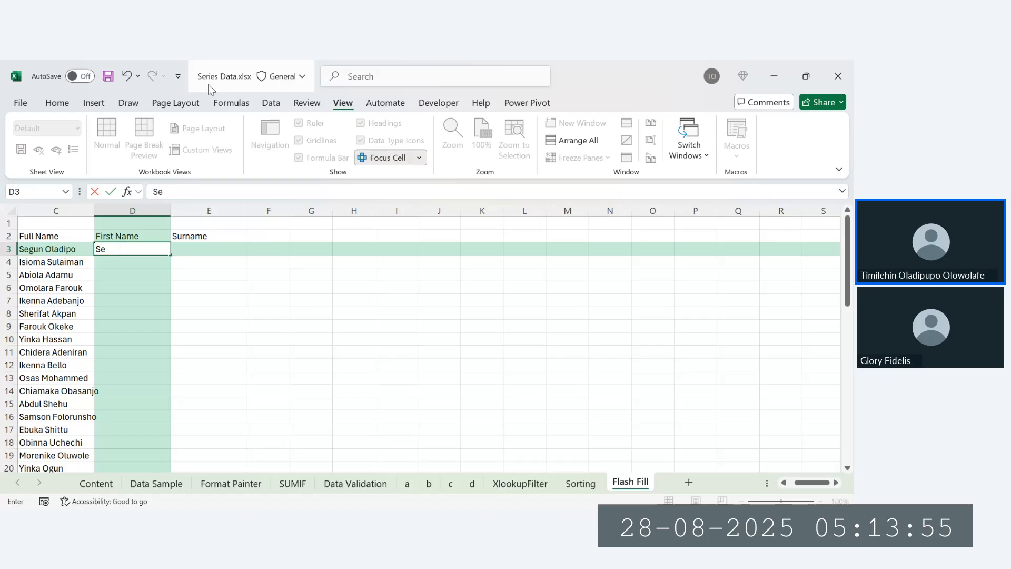
type("gun")
key("Tab")
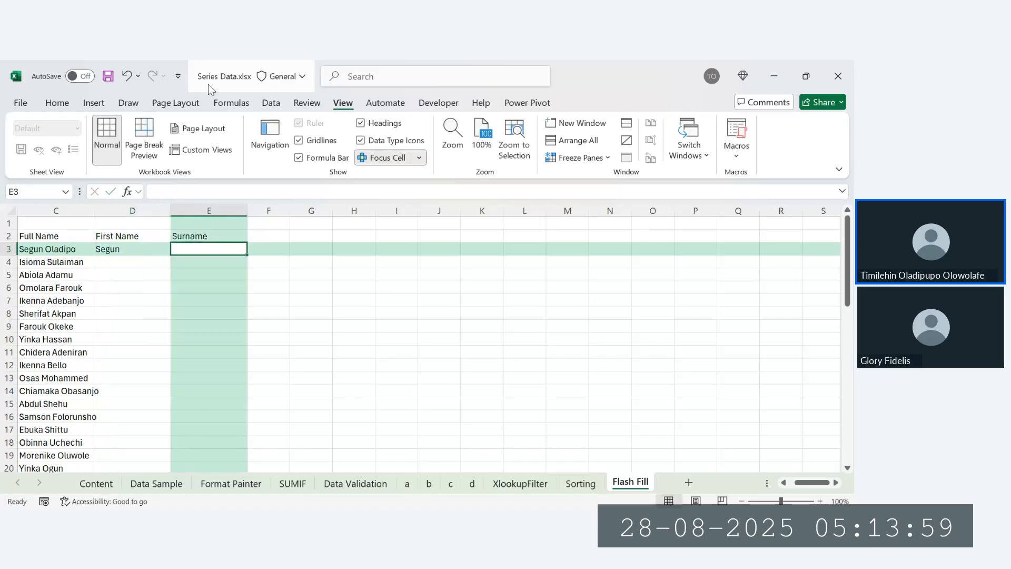
type("Oladip")
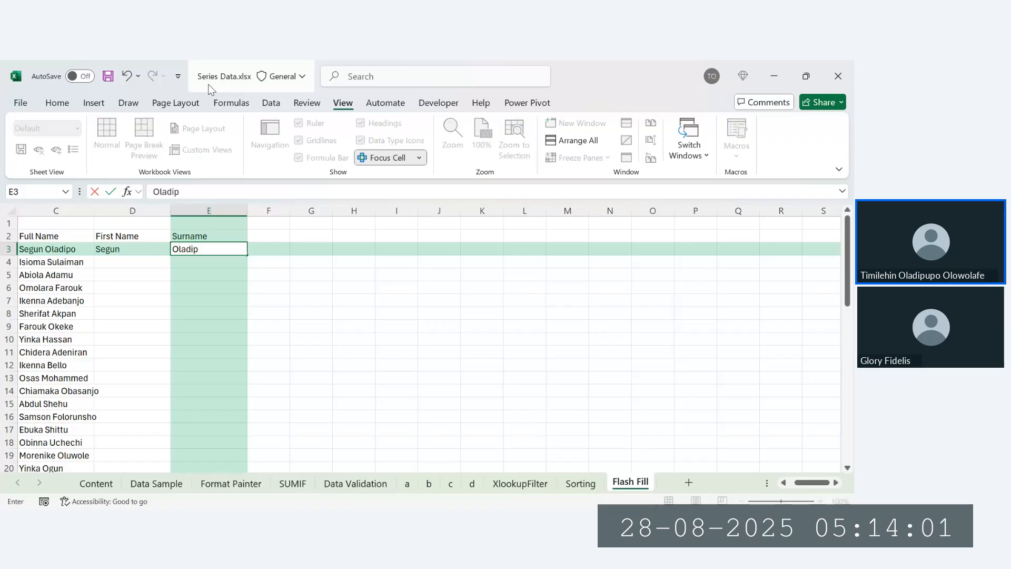
type("o")
key("Return")
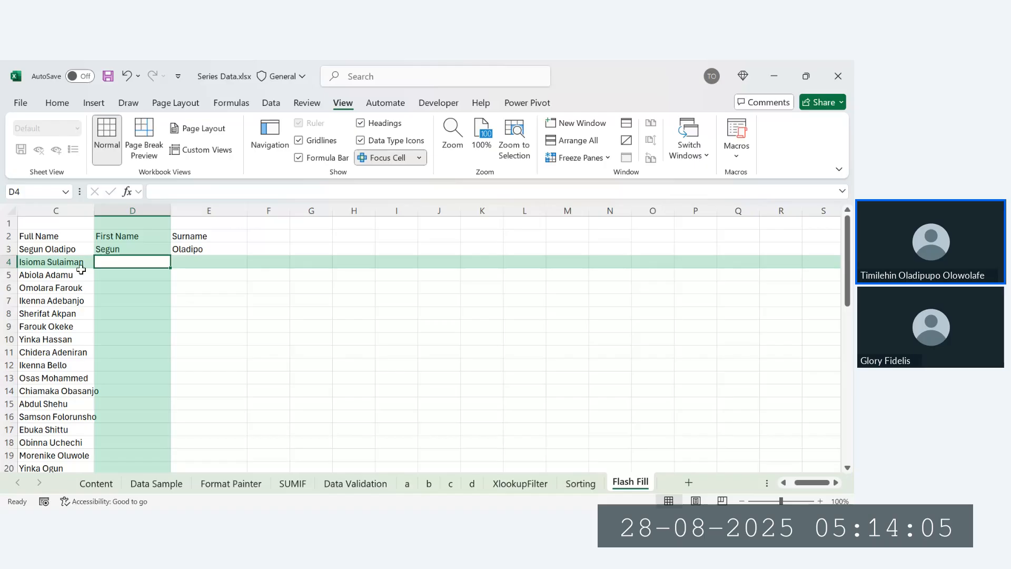
Step: Split the second full name manually, entering the first name in D4 and the surname in E4
scroll(81, 269, "down", 2)
scroll(81, 269, "up", 2)
type("I")
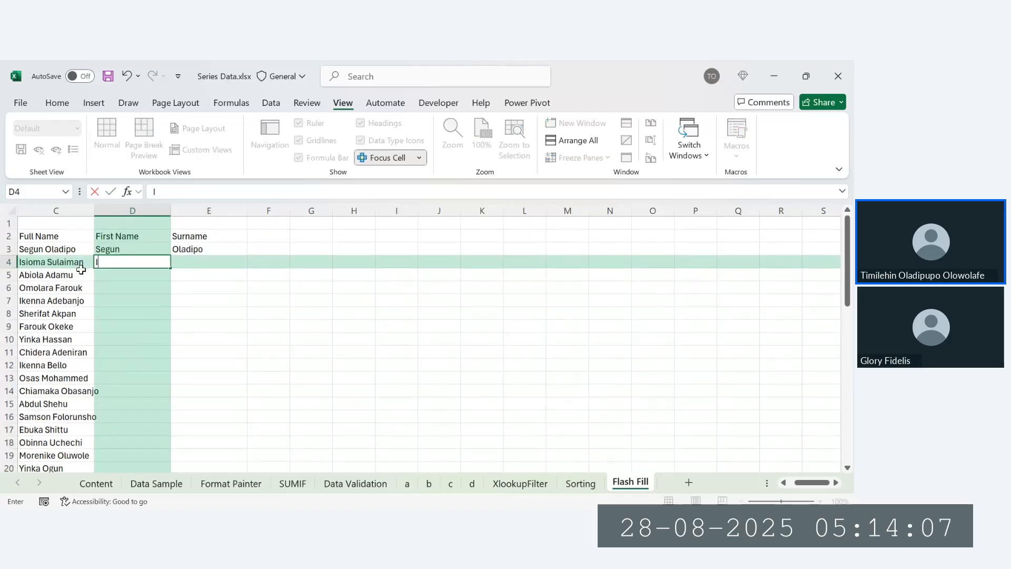
type("sioma")
key("Tab")
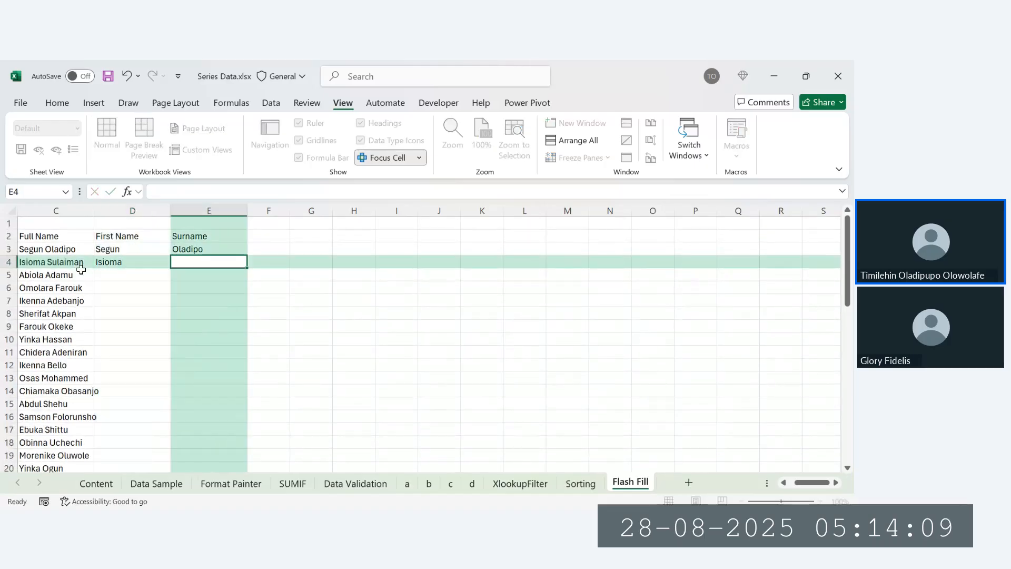
type("Su")
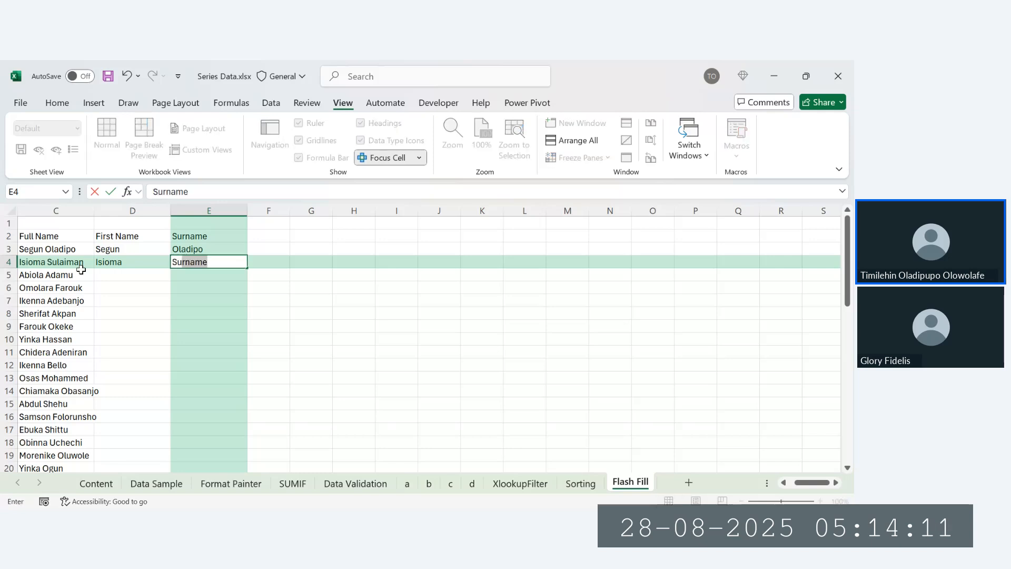
type("lai")
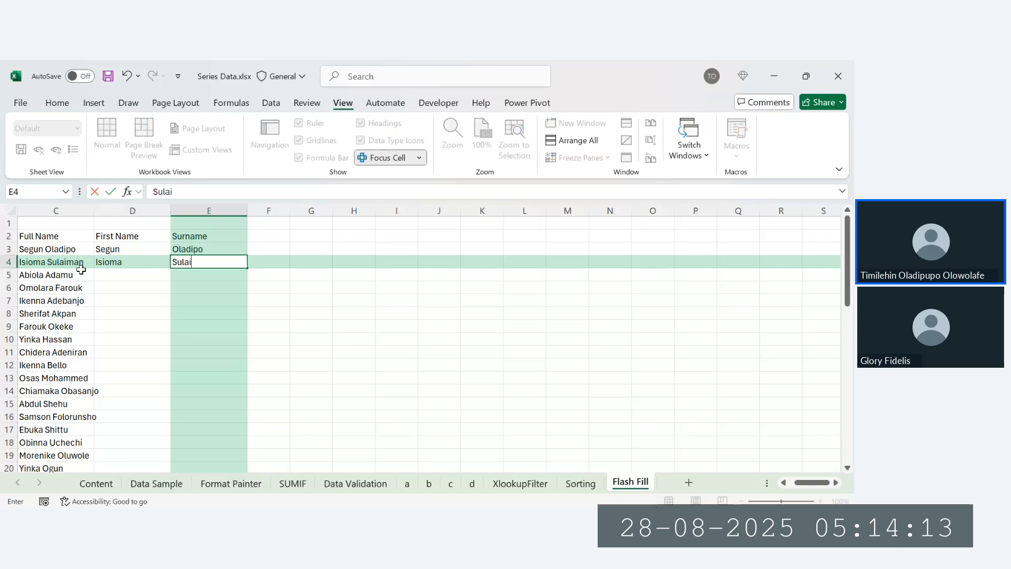
type("man")
key("Return")
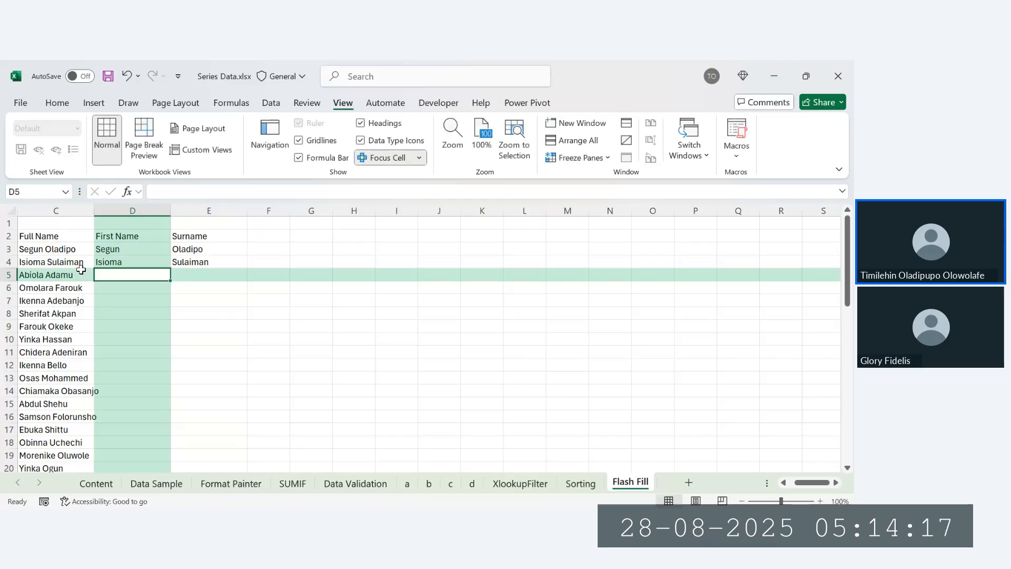
Step: Delete the manually entered first name and surname from D4:E4, and return to D4
key("Up")
key("shift+Right")
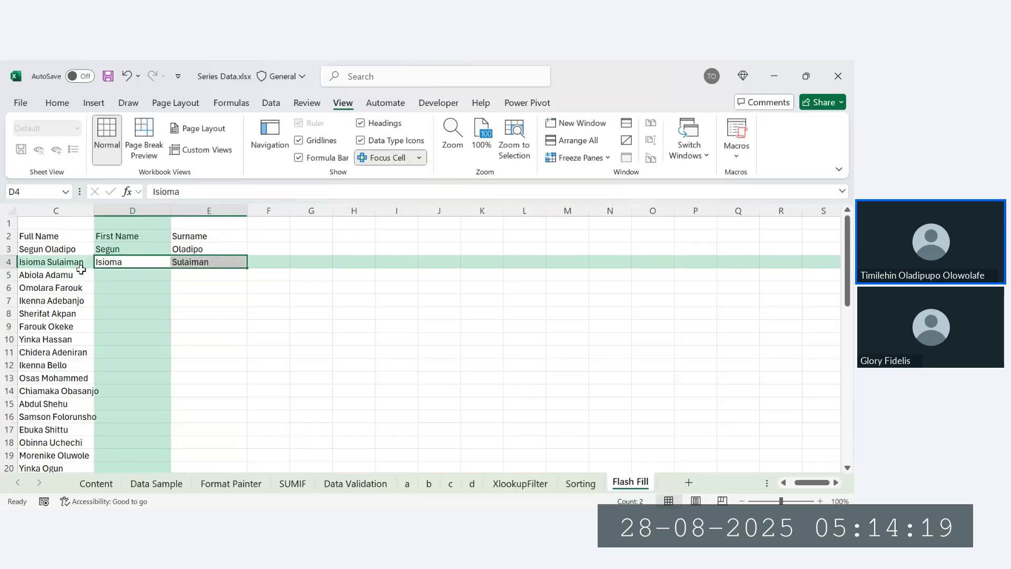
key("Delete")
key("Up")
key("Down")
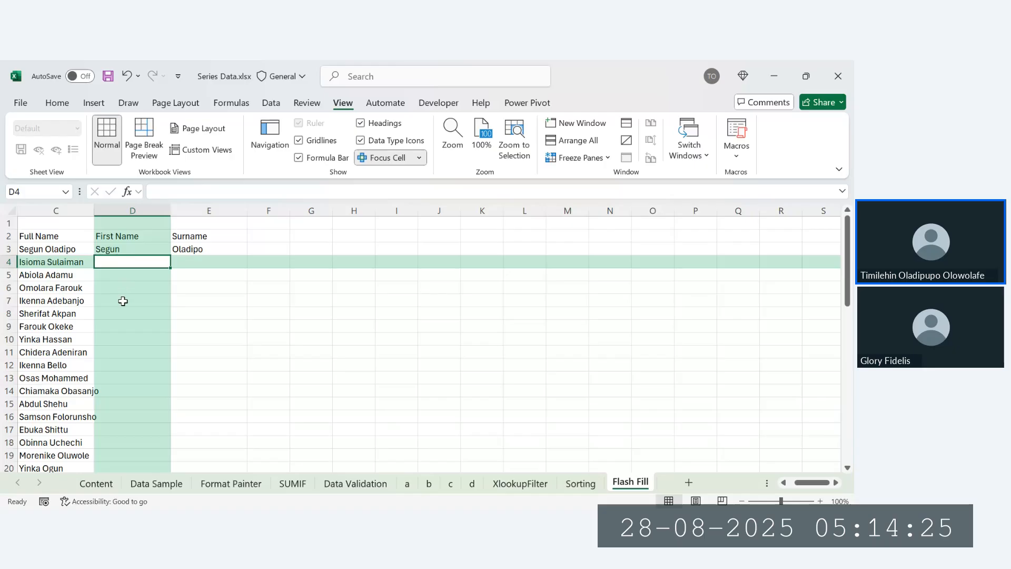
Step: Highlight the blank cells still needing names, D4:D19 under First Name and E4:E14 under Surname
scroll(123, 300, "down", 1)
scroll(123, 300, "up", 1)
left_click(124, 245)
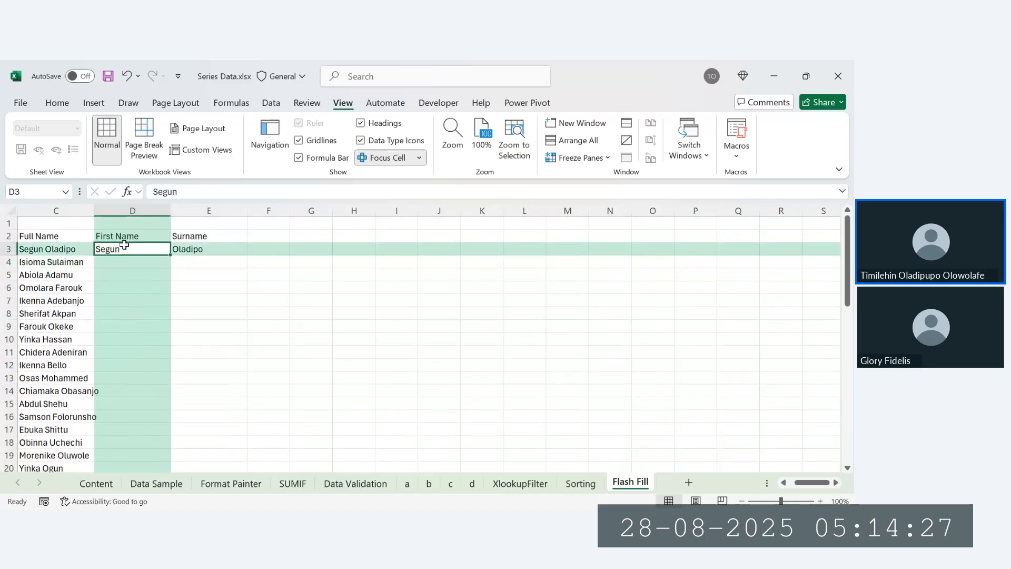
left_click_drag(125, 262, 131, 450)
scroll(133, 451, "down", 1)
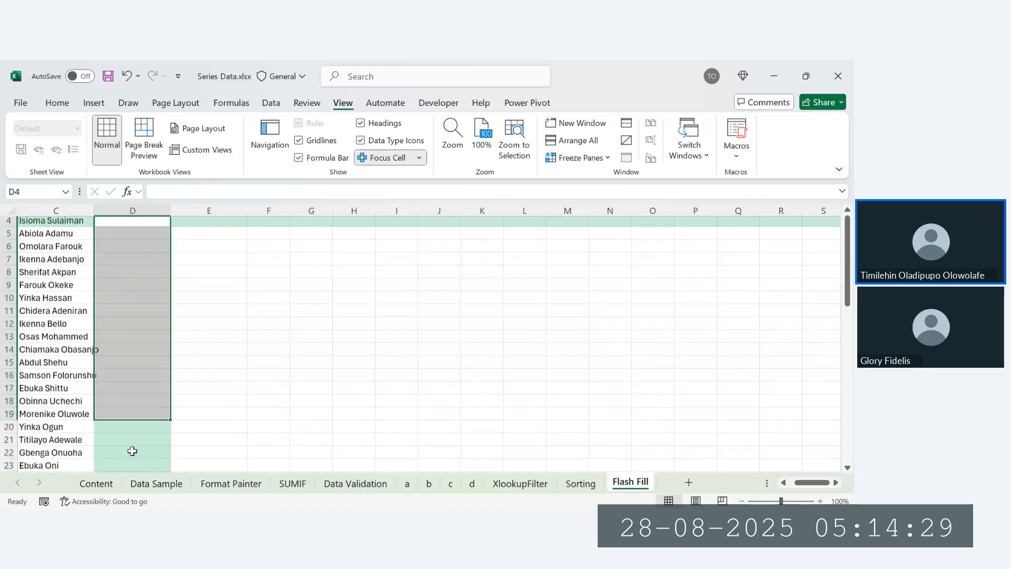
scroll(132, 451, "up", 1)
left_click_drag(200, 261, 198, 387)
scroll(197, 387, "down", 5)
scroll(197, 387, "up", 5)
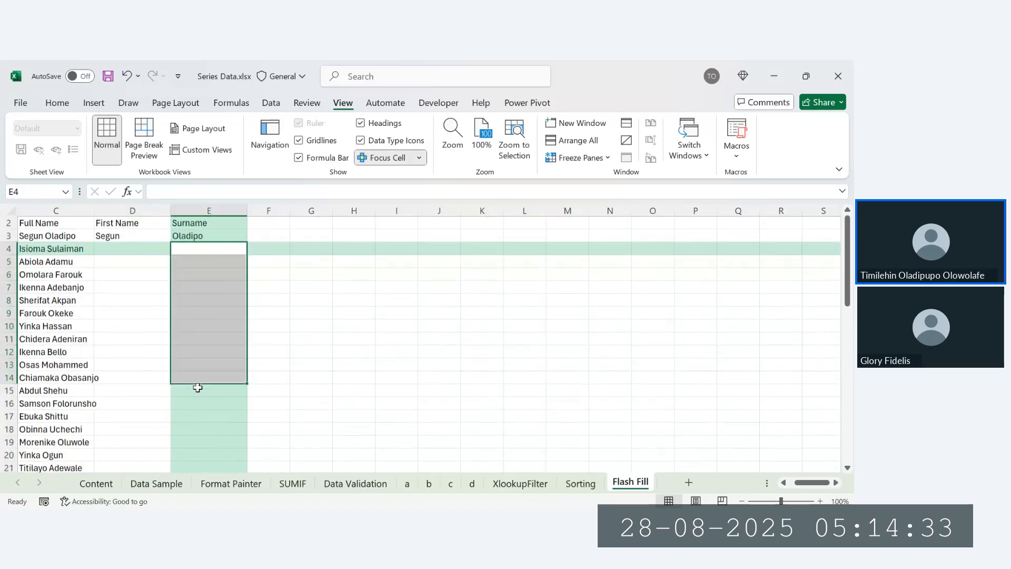
scroll(198, 387, "up", 1)
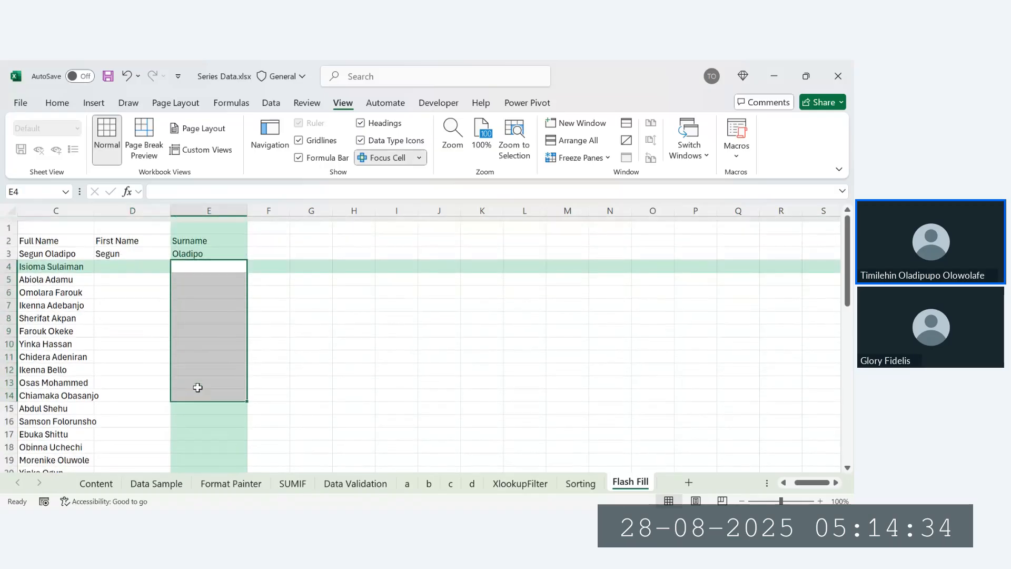
Step: Flash Fill the First Name column from D4 down to the end of the full-name list
left_click(132, 263)
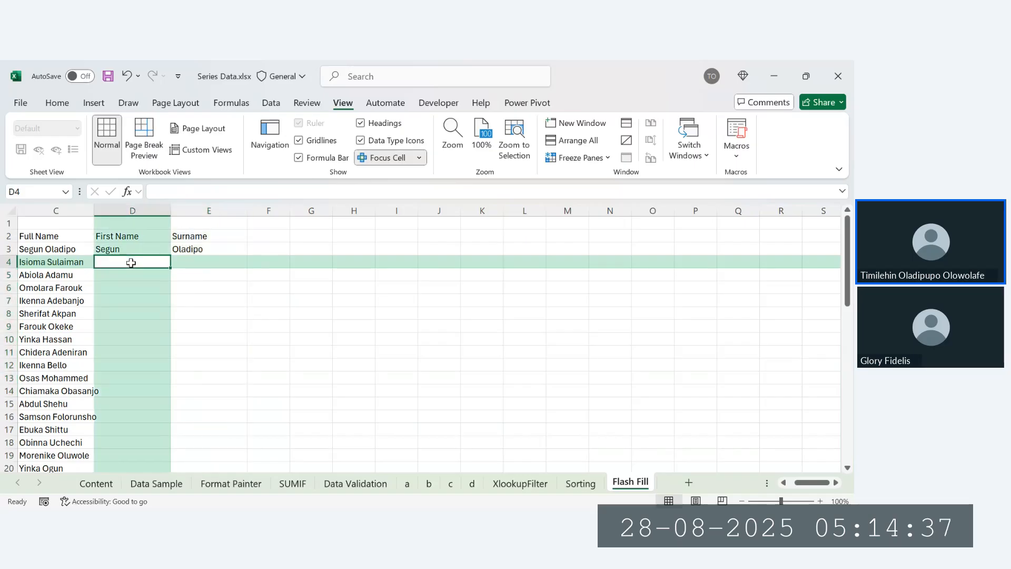
key("ctrl+e")
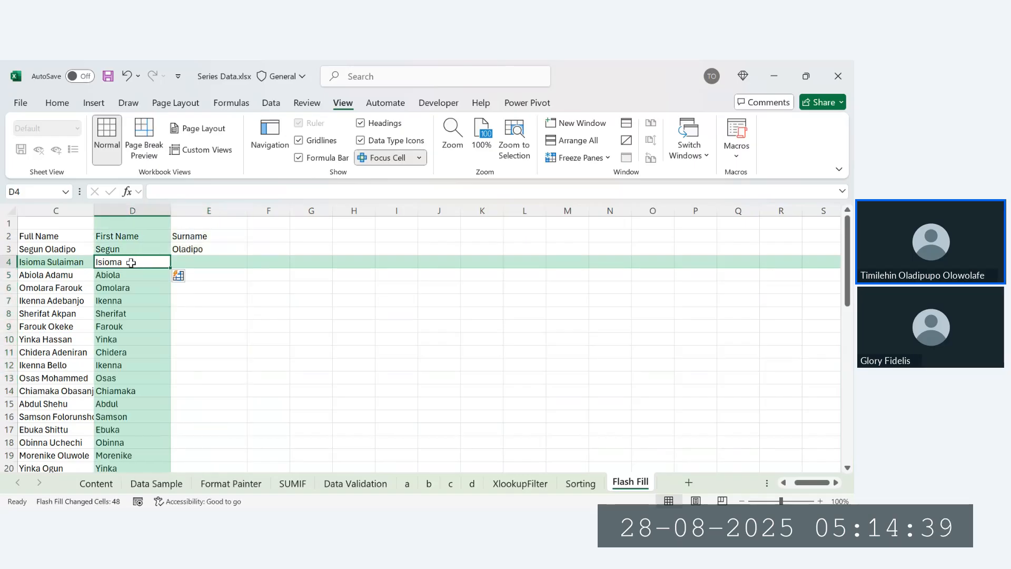
left_click(134, 296)
Step: Examine the filled first names in D49:D51 against the full names beside them in C49:C51
scroll(135, 295, "down", 8)
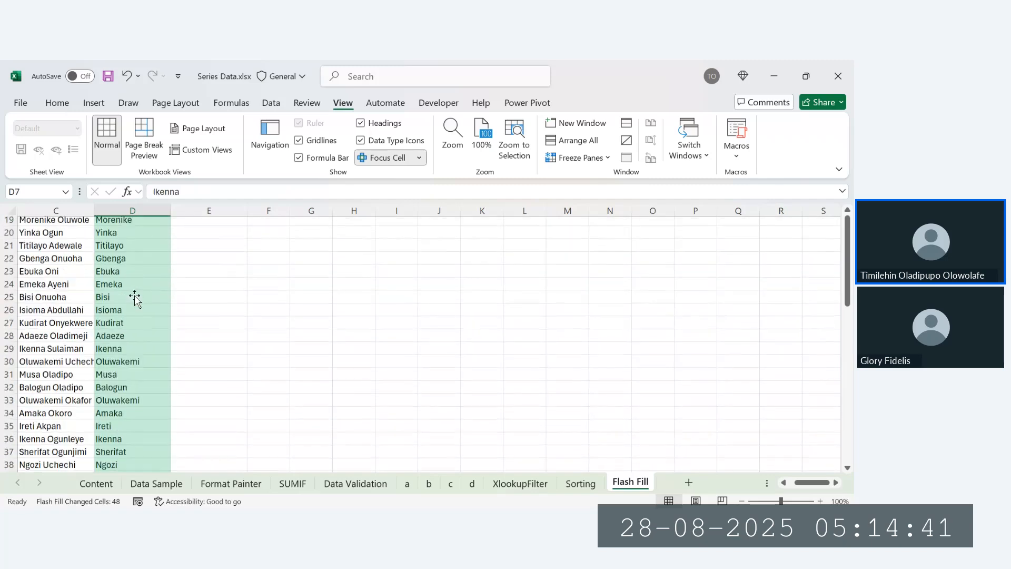
scroll(134, 295, "down", 6)
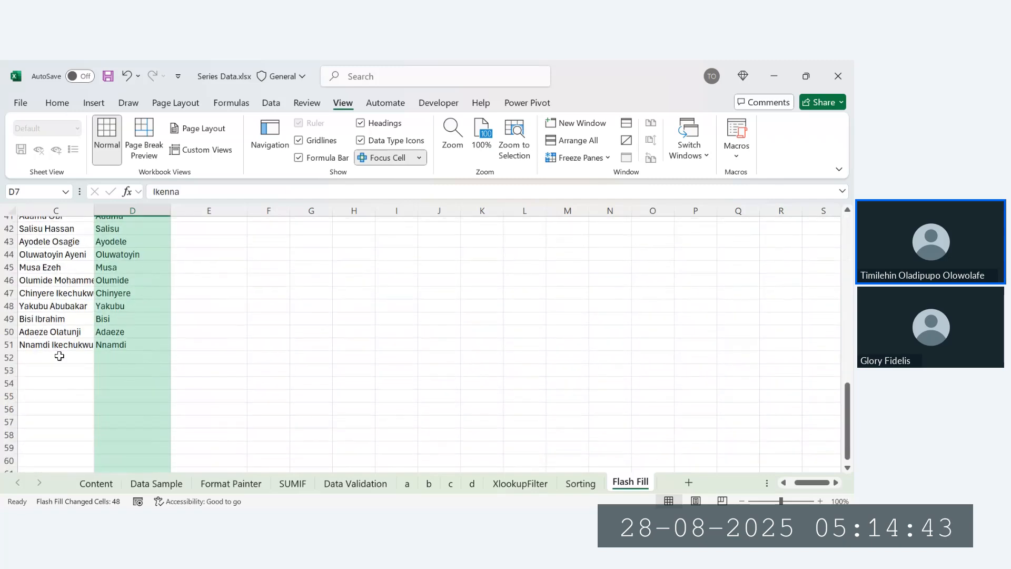
left_click(53, 346)
left_click(132, 345)
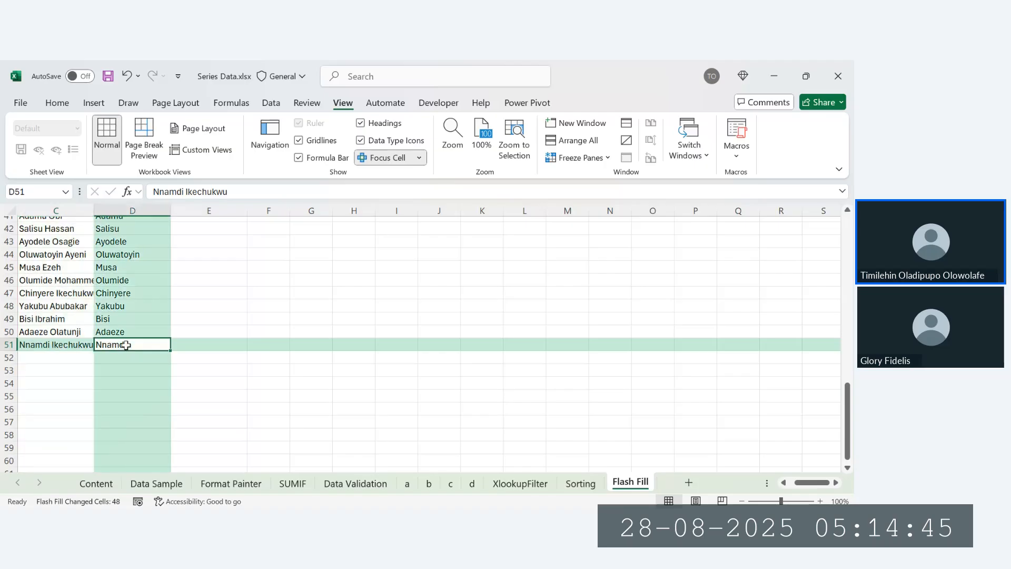
left_click(48, 333)
left_click(114, 329)
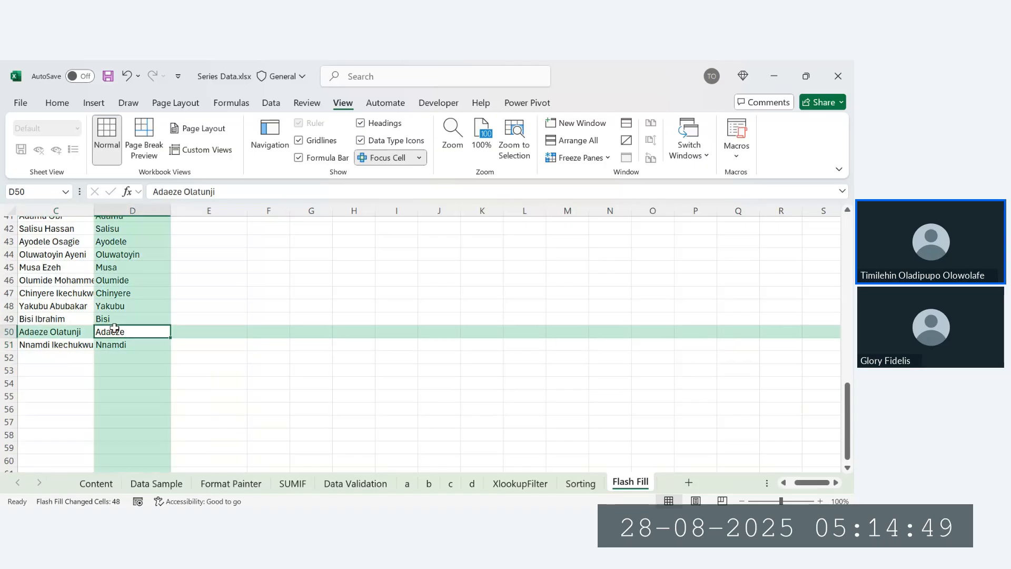
left_click(51, 321)
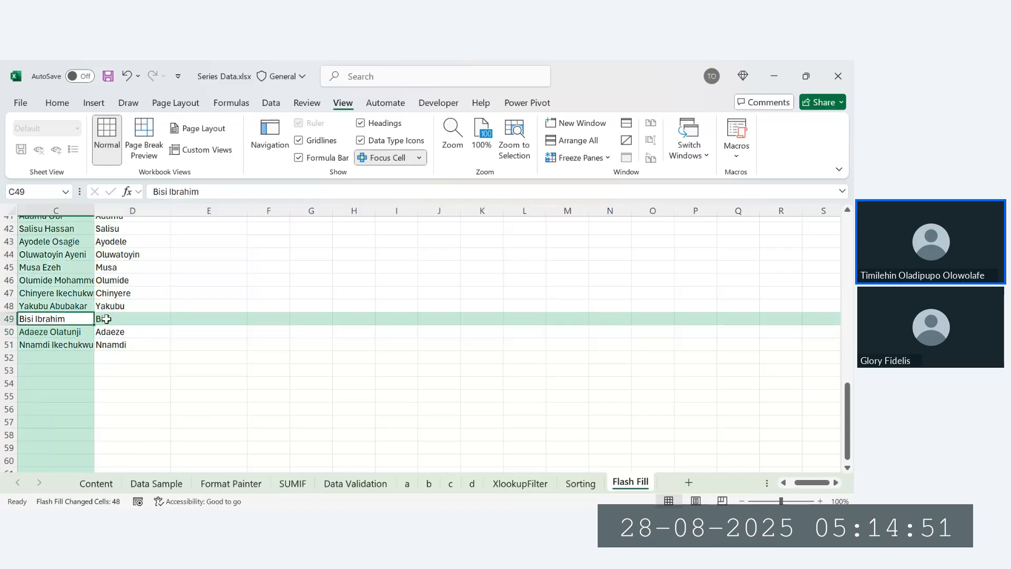
left_click(105, 319)
scroll(129, 316, "up", 13)
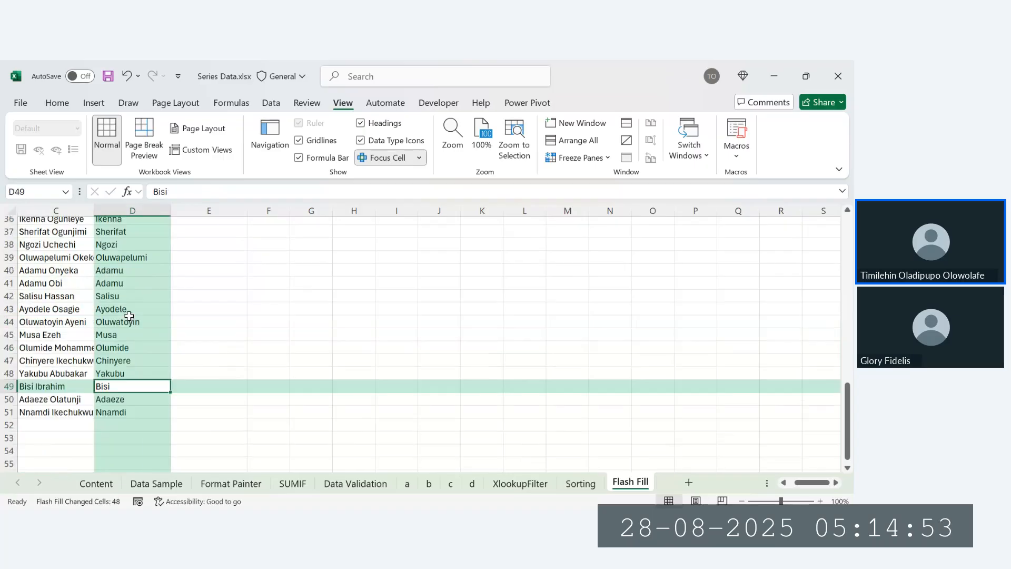
Step: Flash Fill the Surname column from E4 down, and check the surnames through row 51
left_click(189, 260)
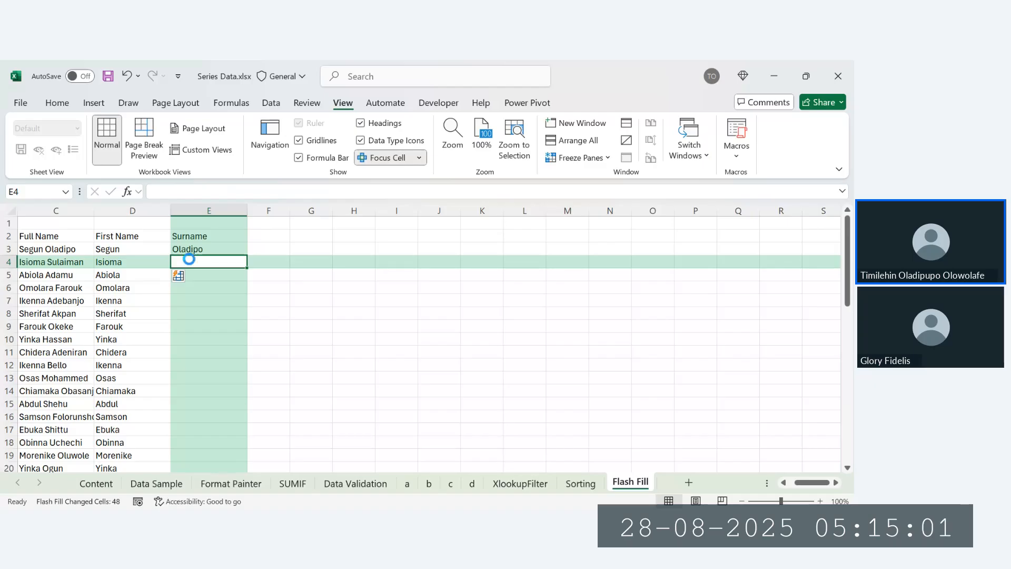
scroll(201, 359, "down", 3)
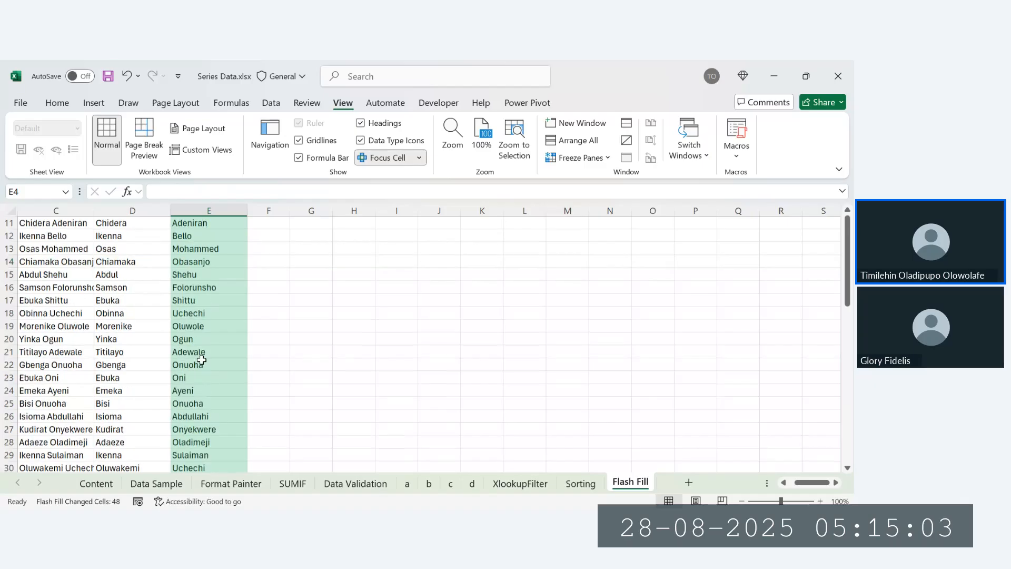
scroll(201, 360, "down", 9)
left_click(200, 400)
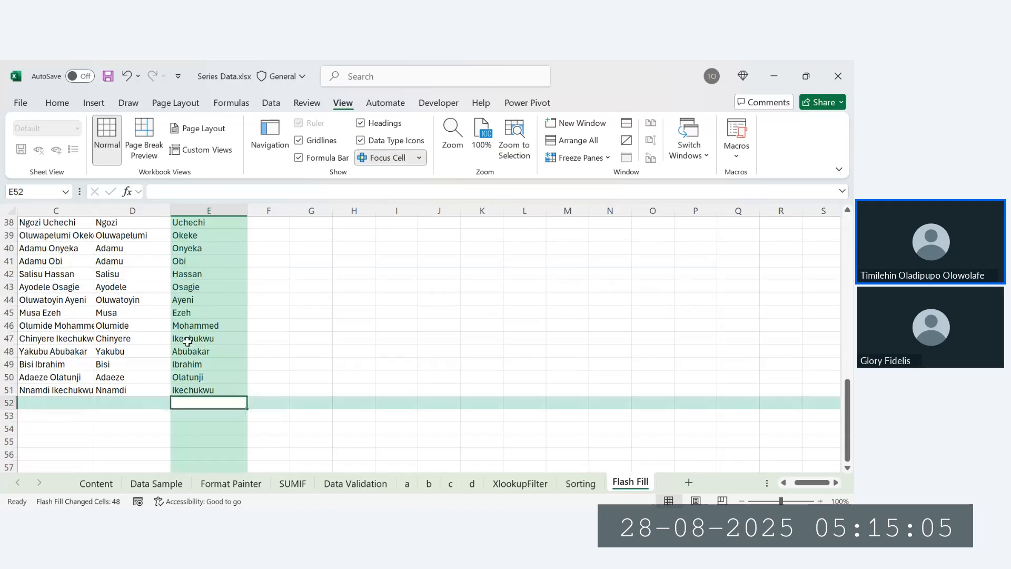
left_click(186, 341)
scroll(187, 341, "up", 12)
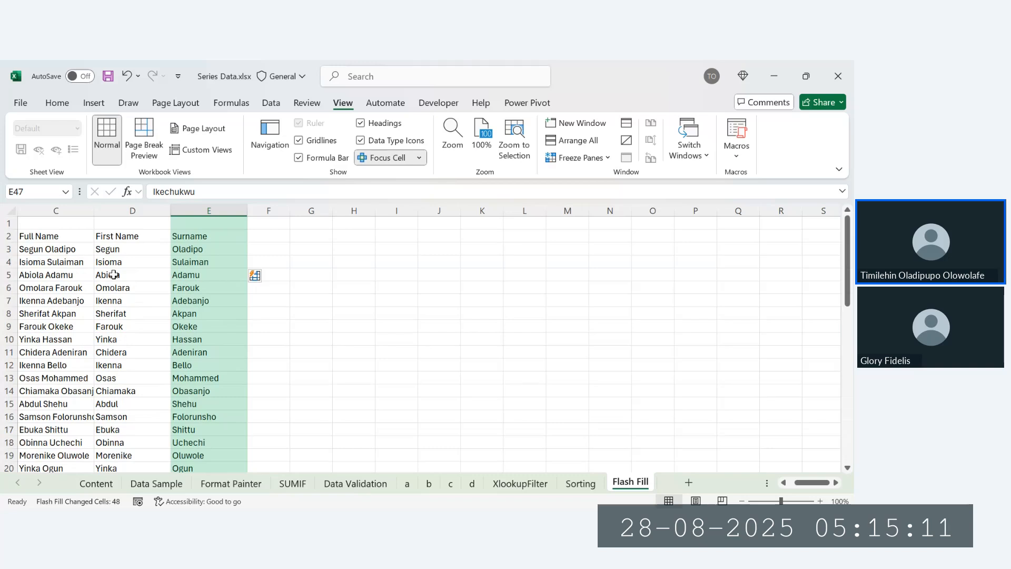
Step: Add an extra person's full name in C52, directly below the last entry in the Full Name column
left_click(119, 248)
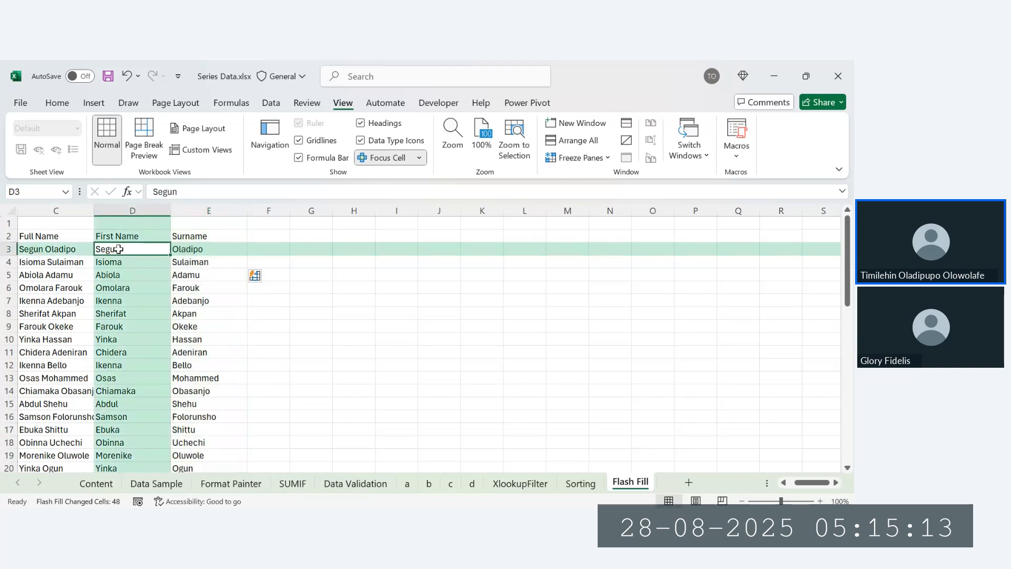
left_click(74, 351)
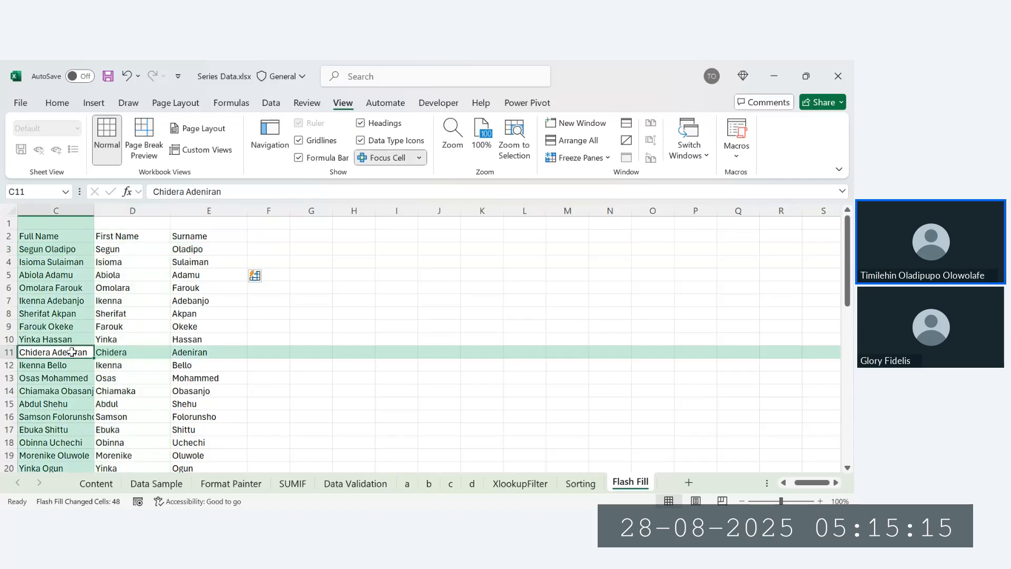
scroll(72, 351, "down", 1)
scroll(72, 351, "down", 13)
left_click(65, 321)
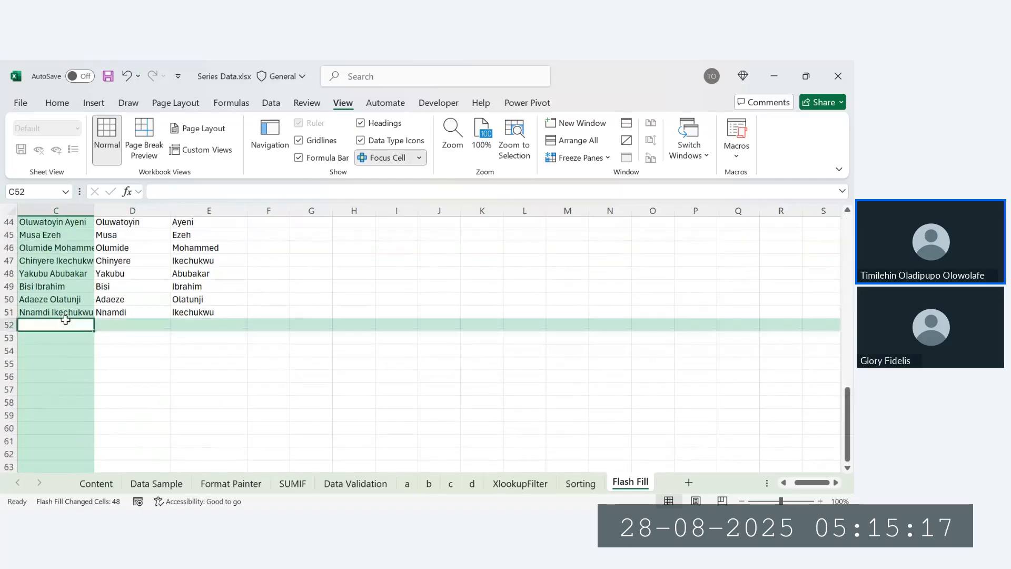
double_click(66, 321)
type("Micja")
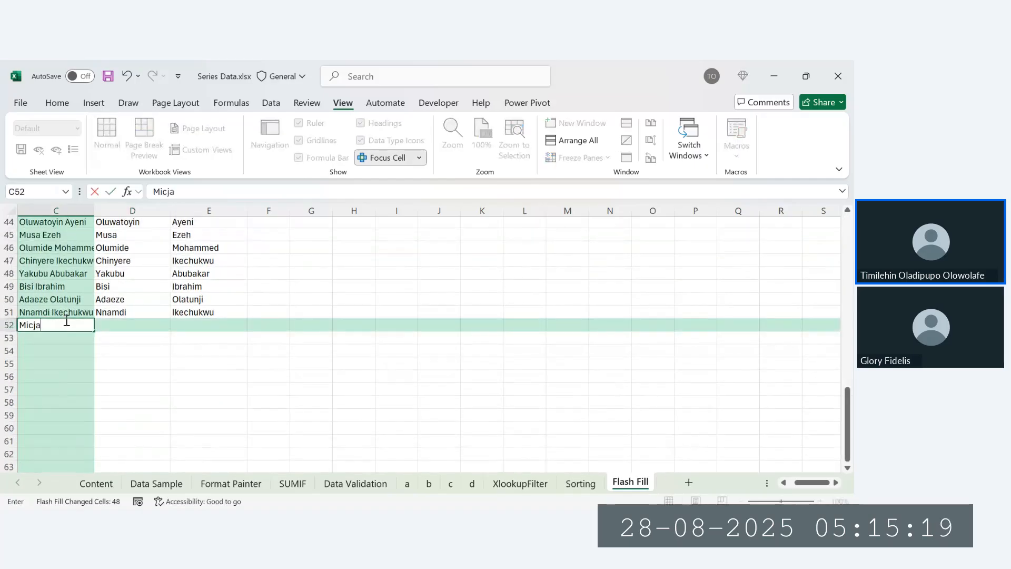
key("BackSpace")
key("BackSpace")
type("hael John")
key("Tab")
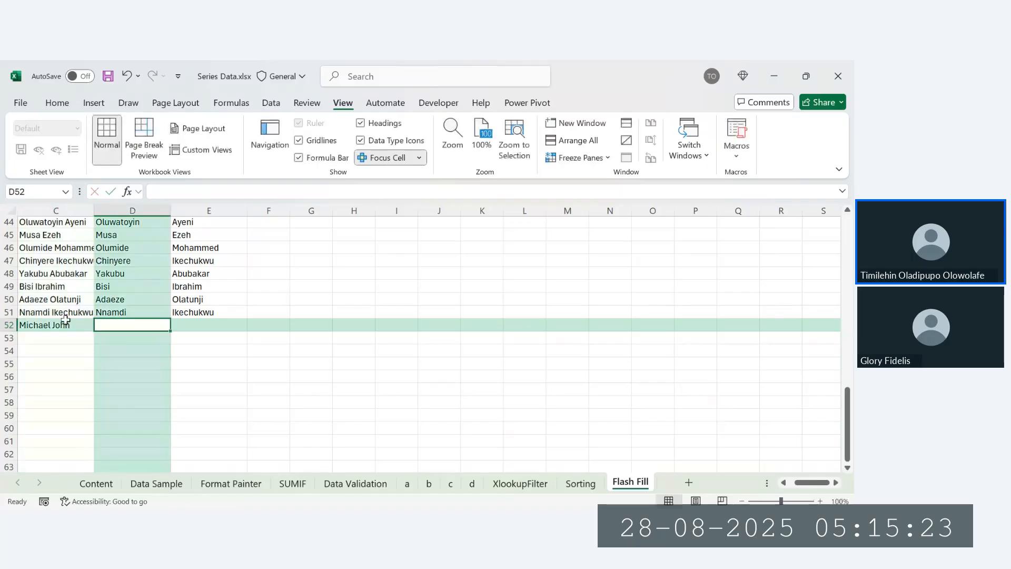
Step: Try to Flash Fill the extra person's first name into D52 twice, clearing the cell after each attempt
key("ctrl+e")
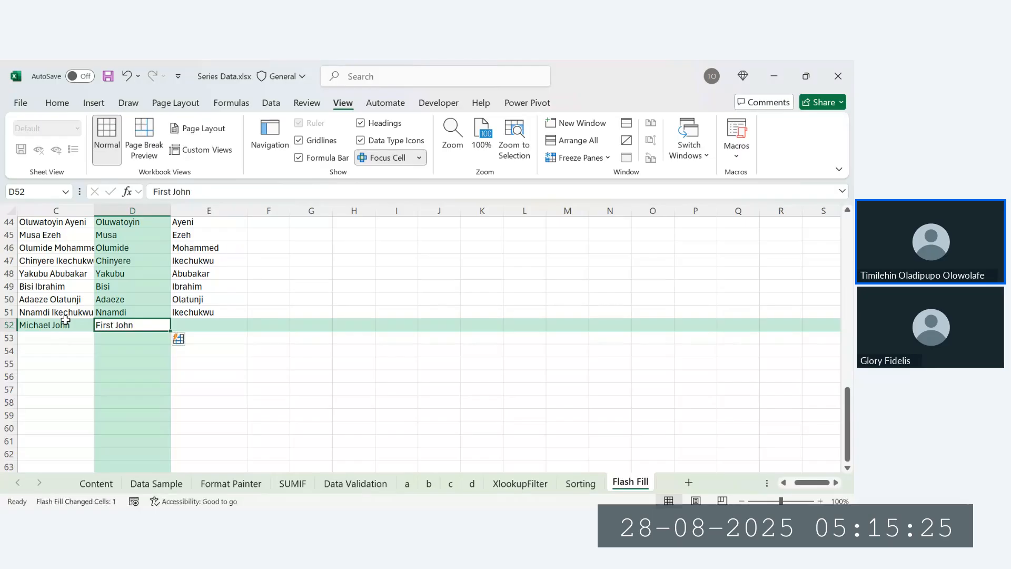
key("BackSpace")
key("Return")
key("Up")
key("Up")
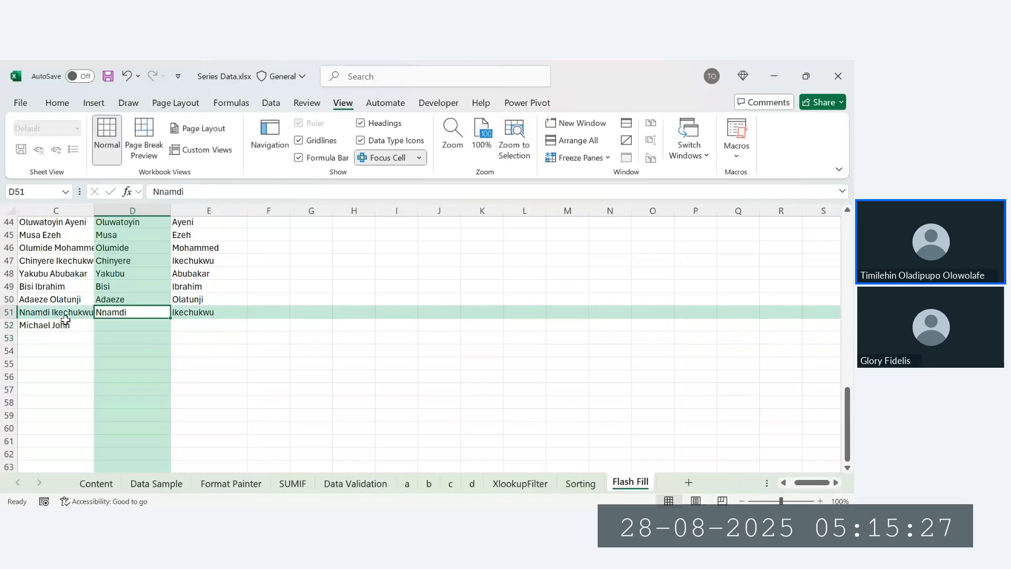
key("Down")
key("ctrl+e")
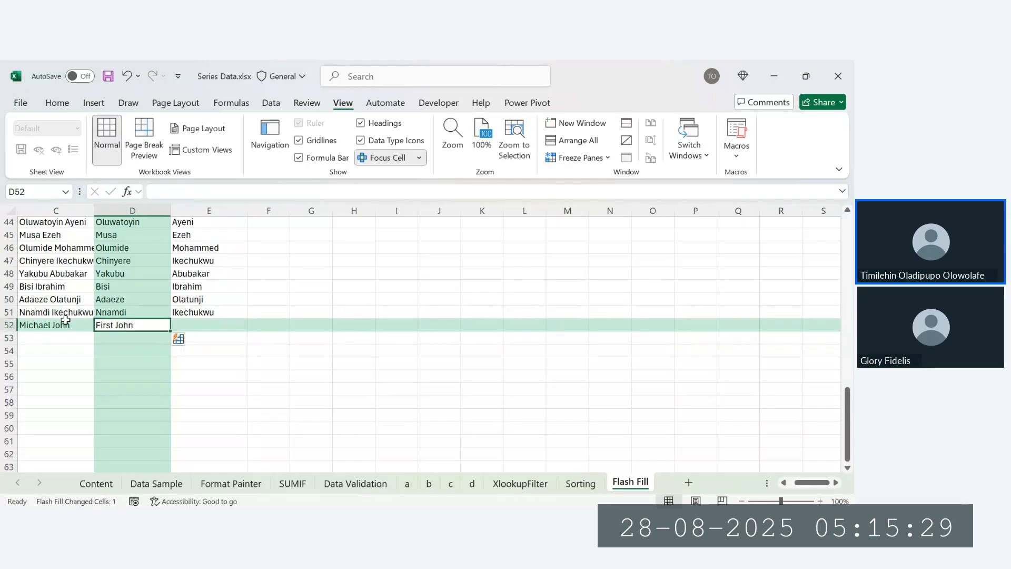
key("Down")
key("Up")
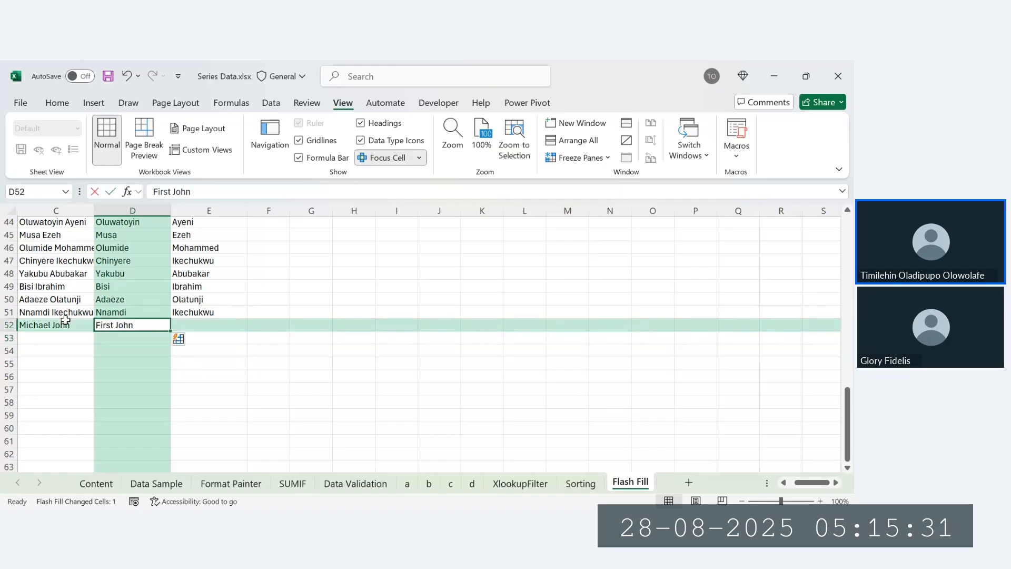
key("BackSpace")
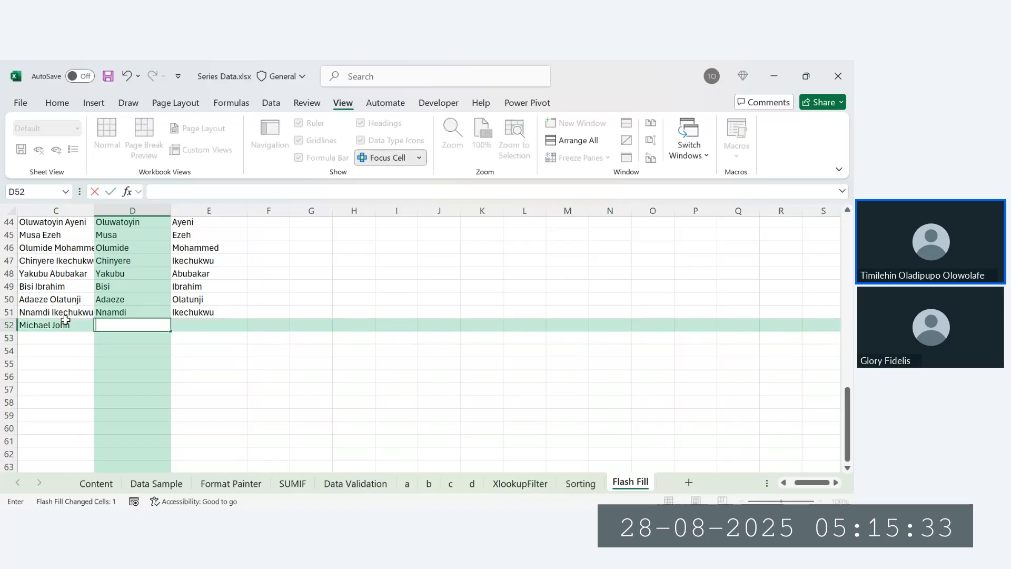
key("Escape")
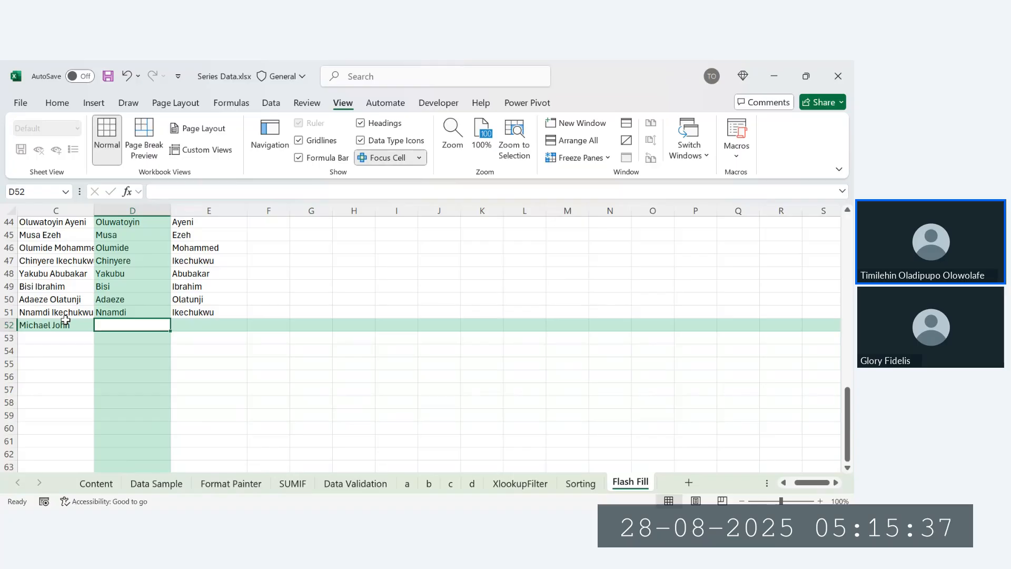
Step: Delete the extra full name from C52, and undo the Flash Fill results in the First Name and Surname columns
left_click(65, 321)
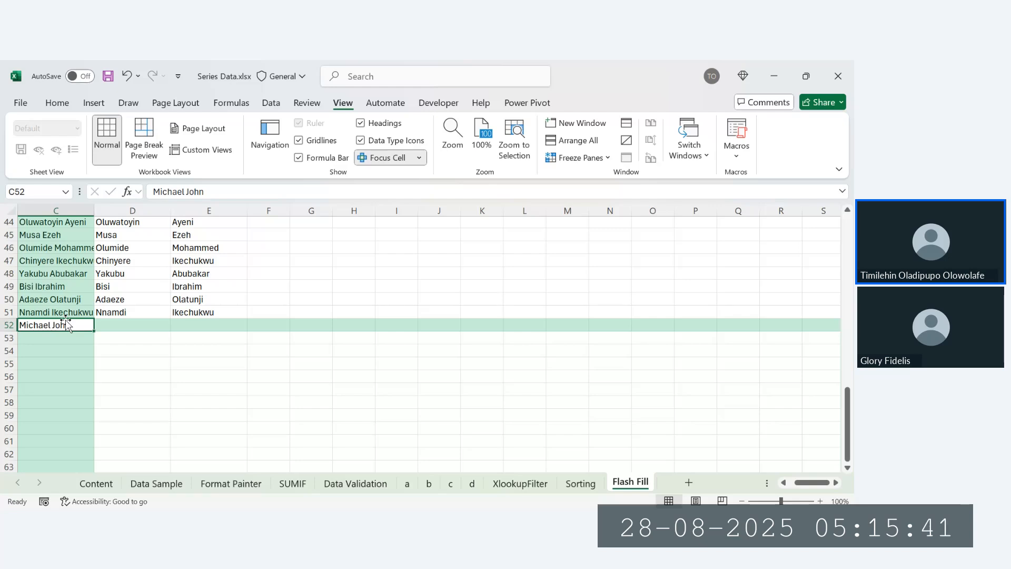
key("Return")
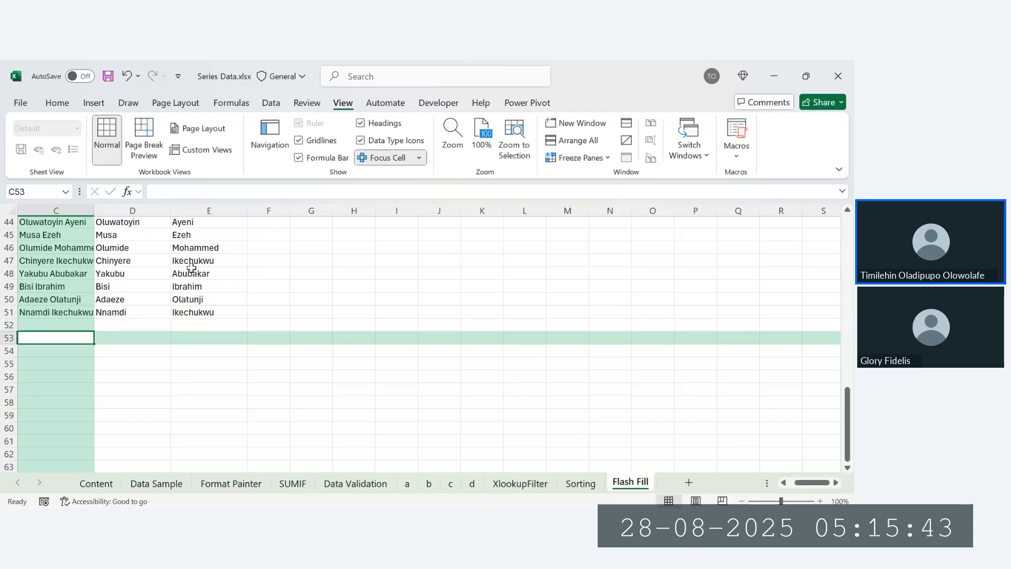
scroll(191, 267, "up", 15)
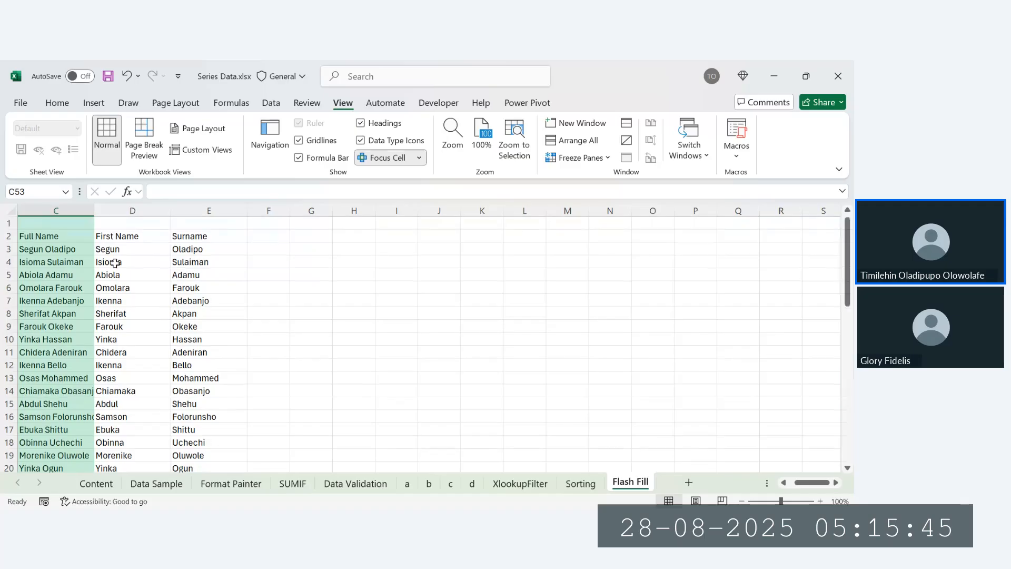
key("ctrl+z")
key("ctrl+z")
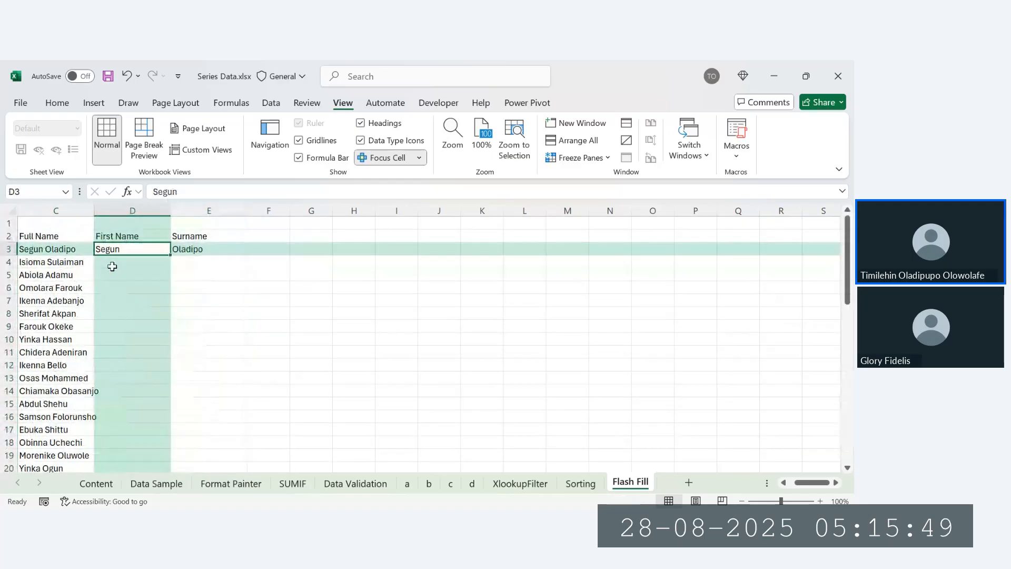
Step: Flash Fill the first names from D4 down and the surnames from E4 down
key("Right")
key("Left")
key("Down")
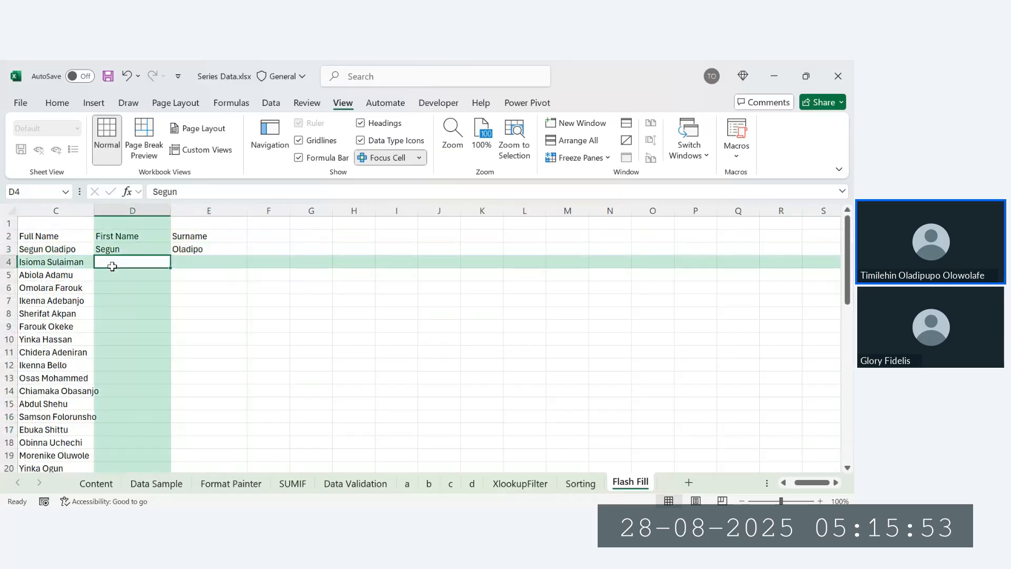
key("ctrl+e")
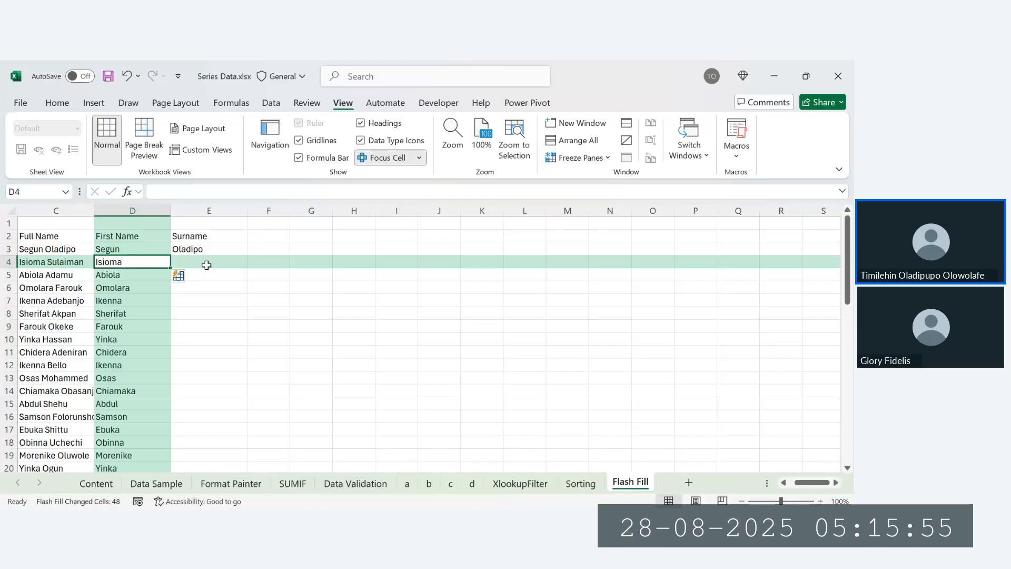
left_click(207, 265)
key("ctrl+e")
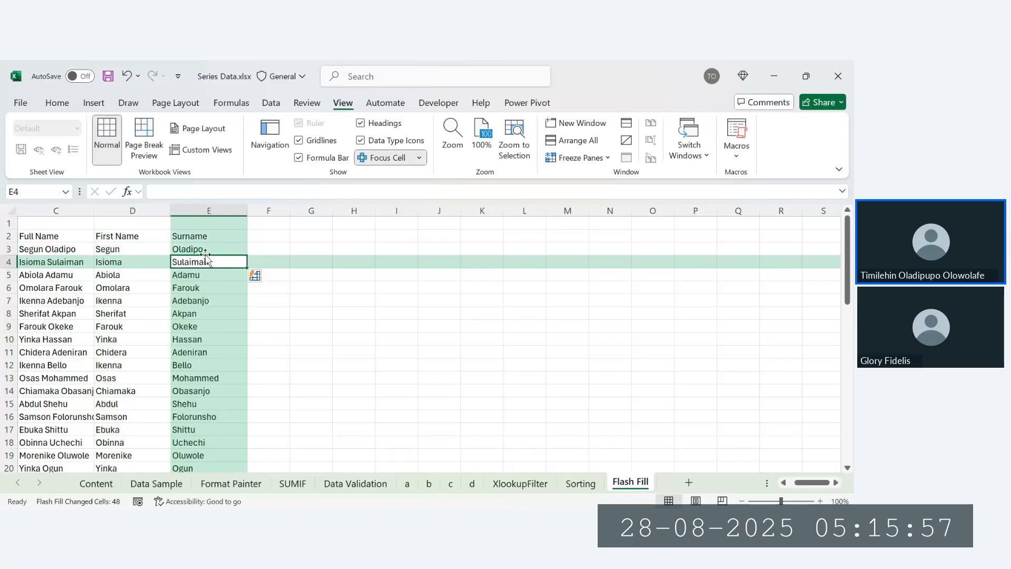
left_click(193, 234)
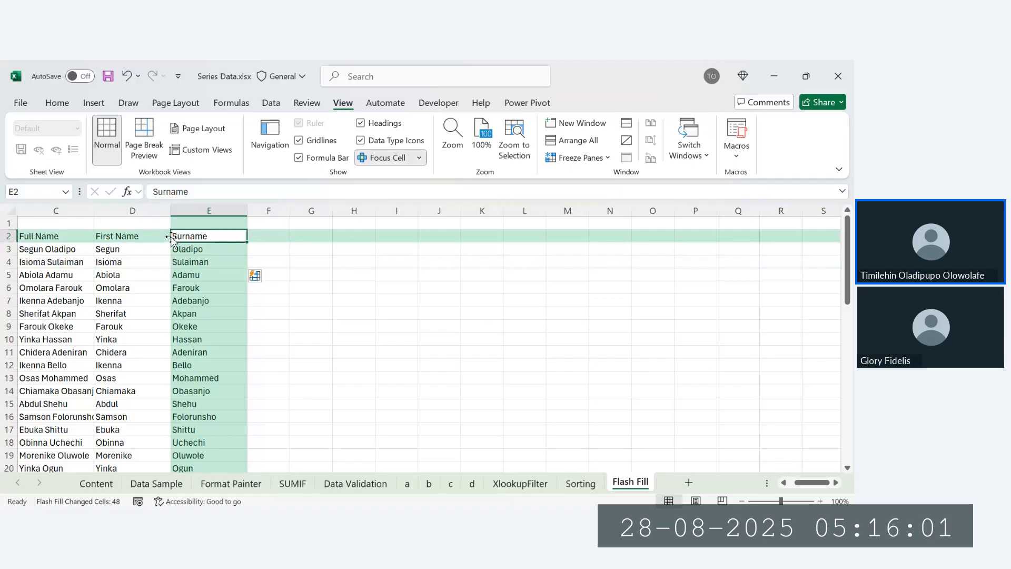
Step: Select the Freeze Panes topic in F7 of the Content sheet, and show the employee table on the Data Sample sheet
left_click(99, 485)
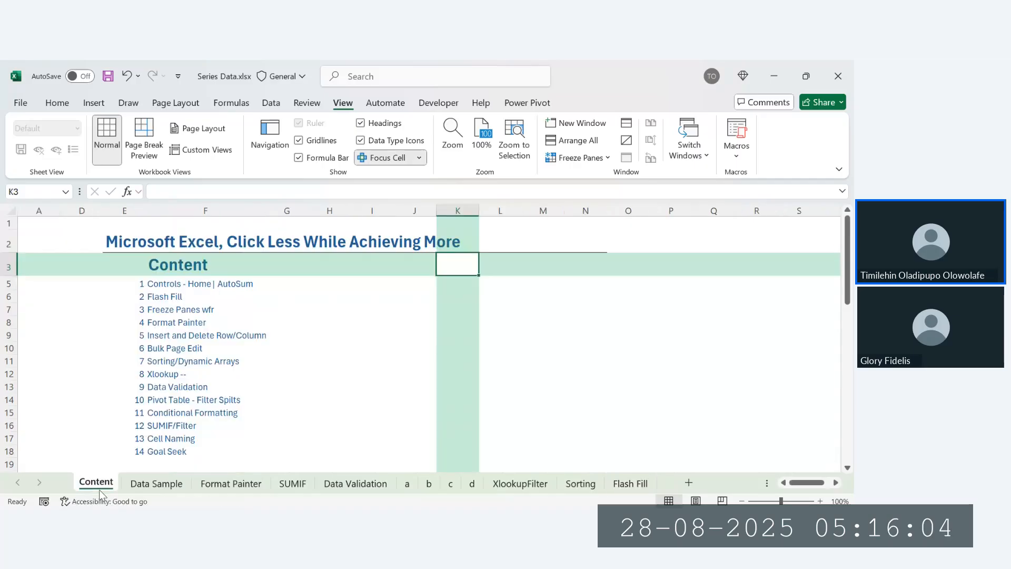
left_click(177, 309)
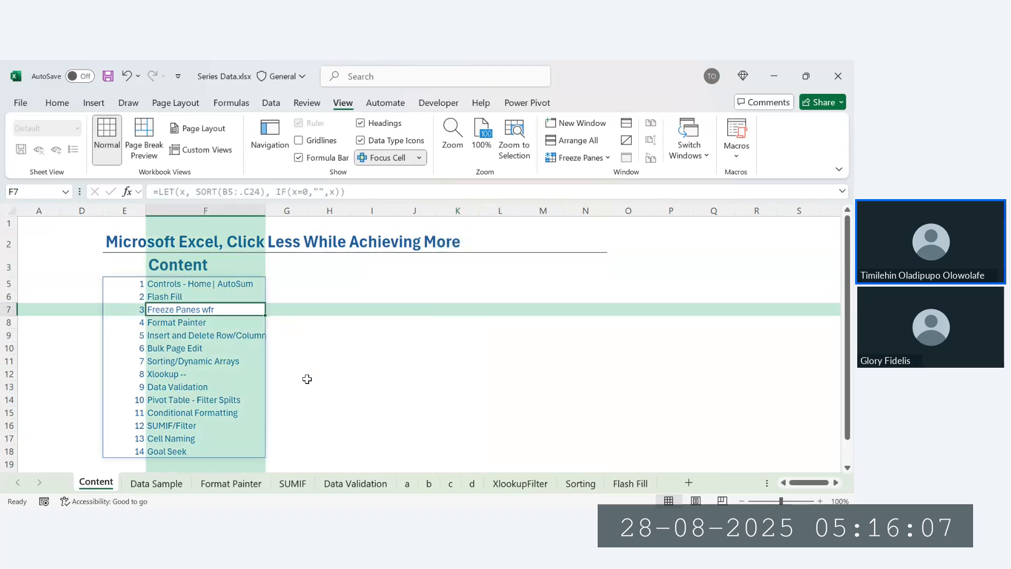
left_click(156, 483)
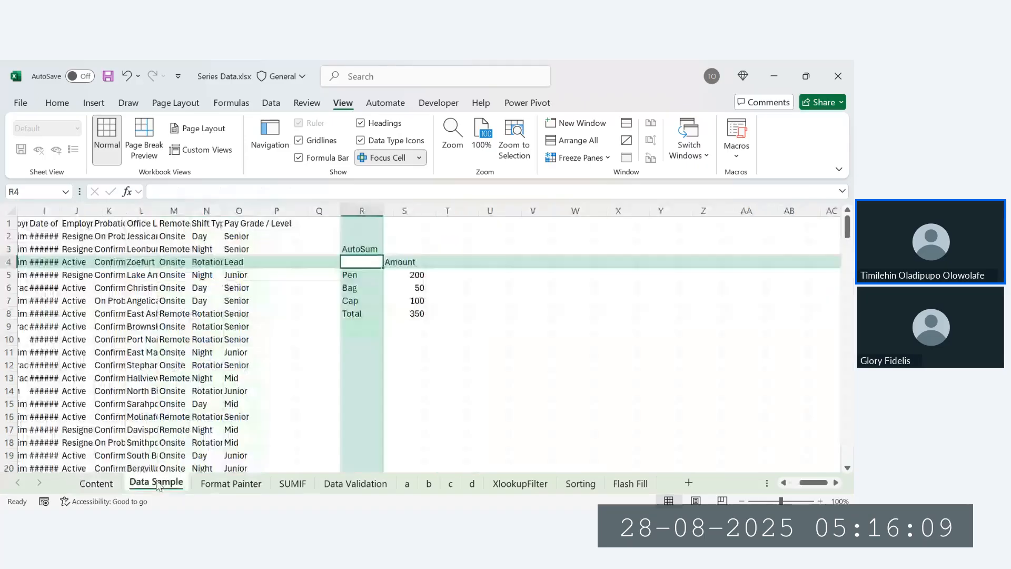
scroll(121, 341, "left", 4)
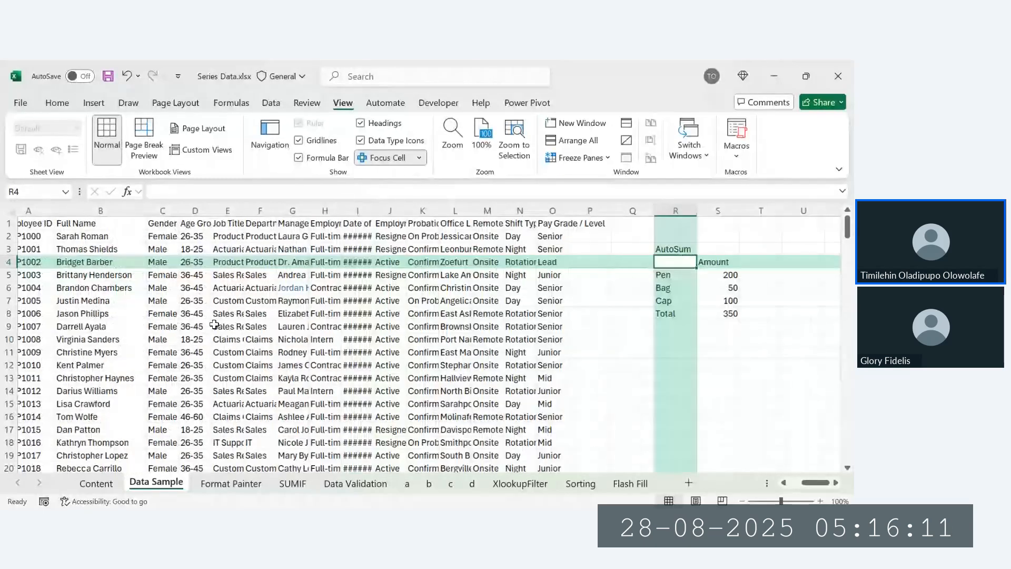
Step: Clear the AutoSum example from R2:S9 beside the employee table
left_click_drag(690, 236, 736, 331)
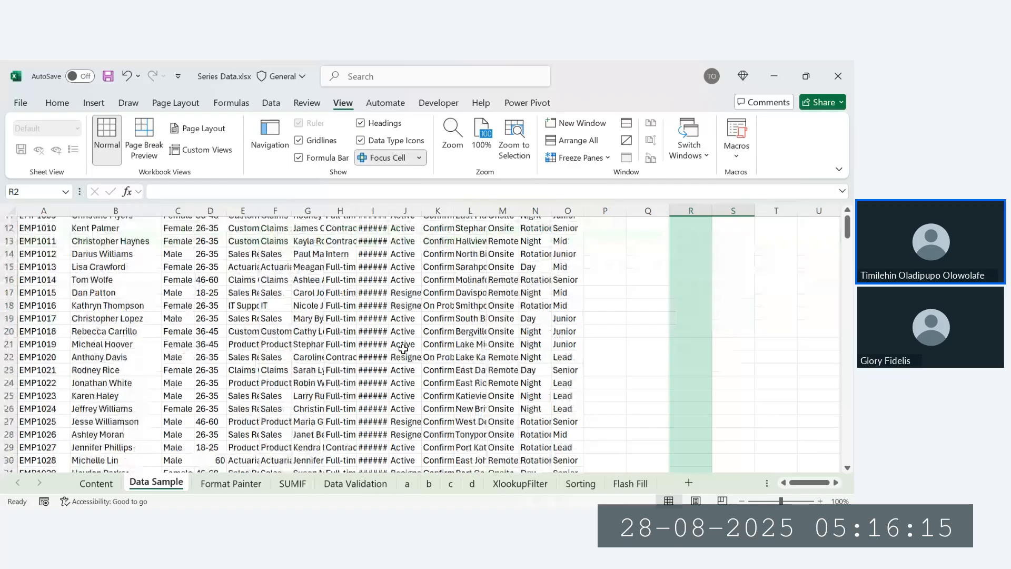
scroll(403, 348, "down", 4)
scroll(211, 289, "up", 7)
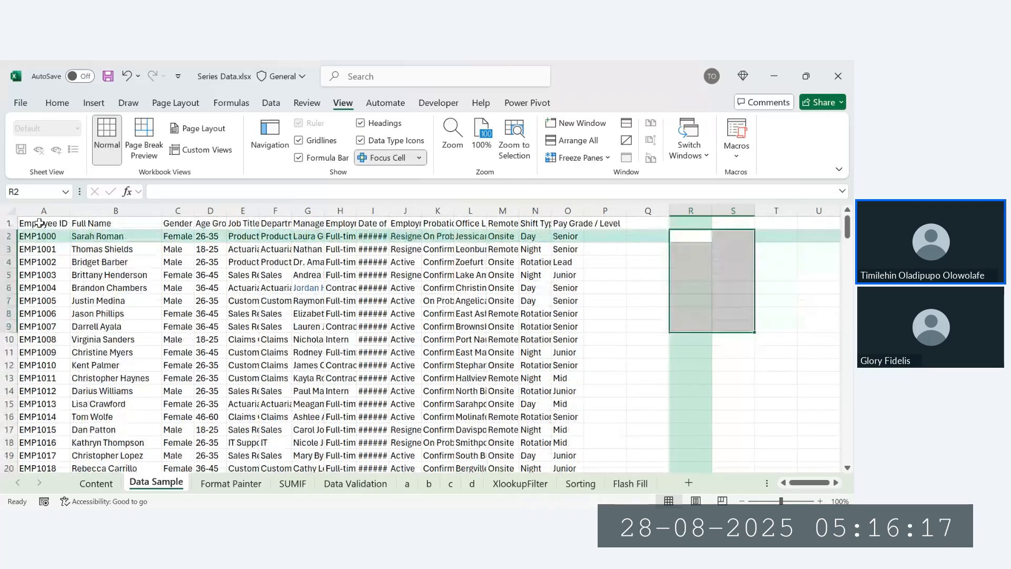
Step: Select the employee table's header cells A1:P1, and freeze the top row of the sheet
left_click_drag(45, 221, 590, 212)
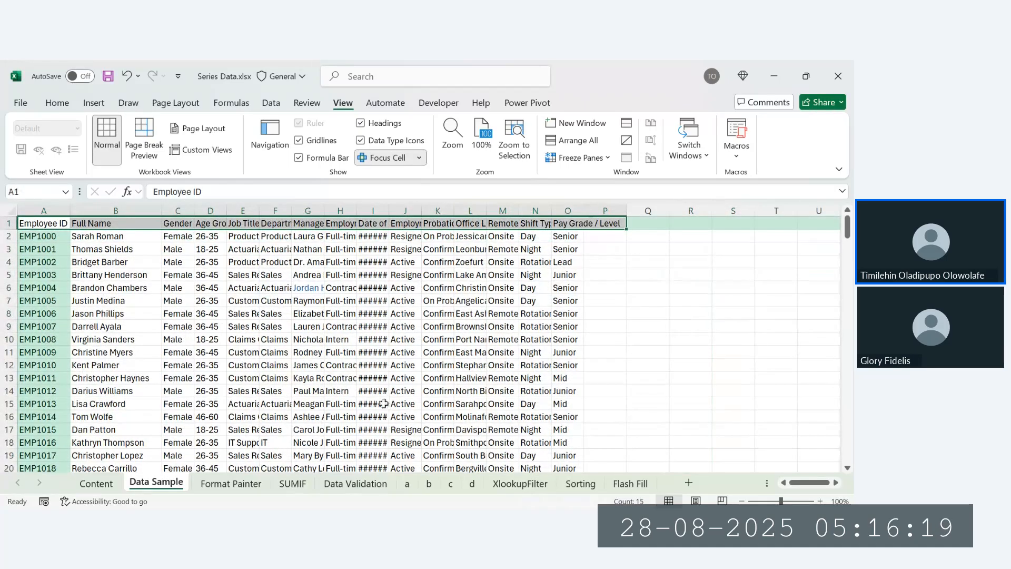
scroll(384, 403, "down", 3)
scroll(384, 403, "up", 4)
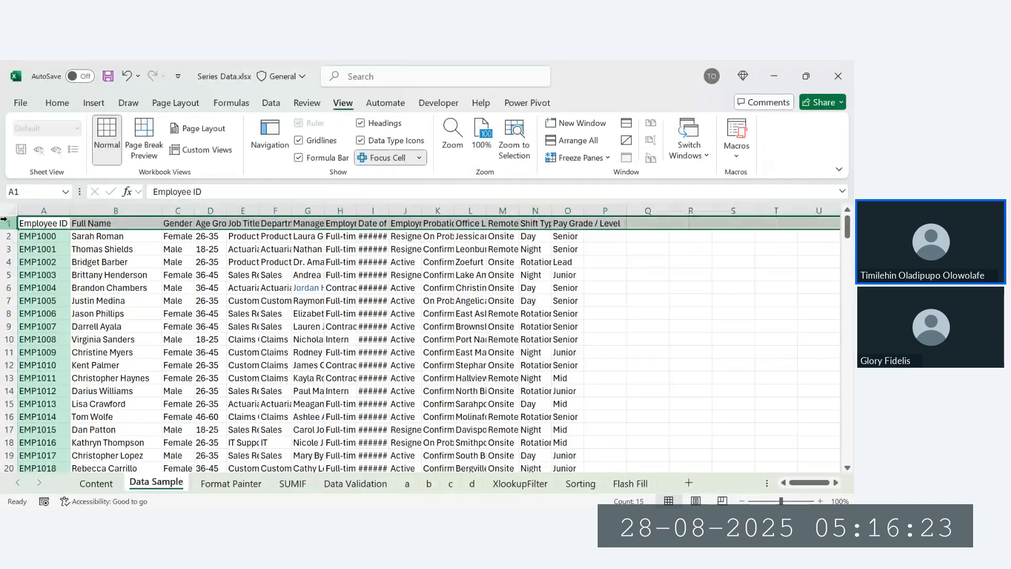
left_click(119, 278)
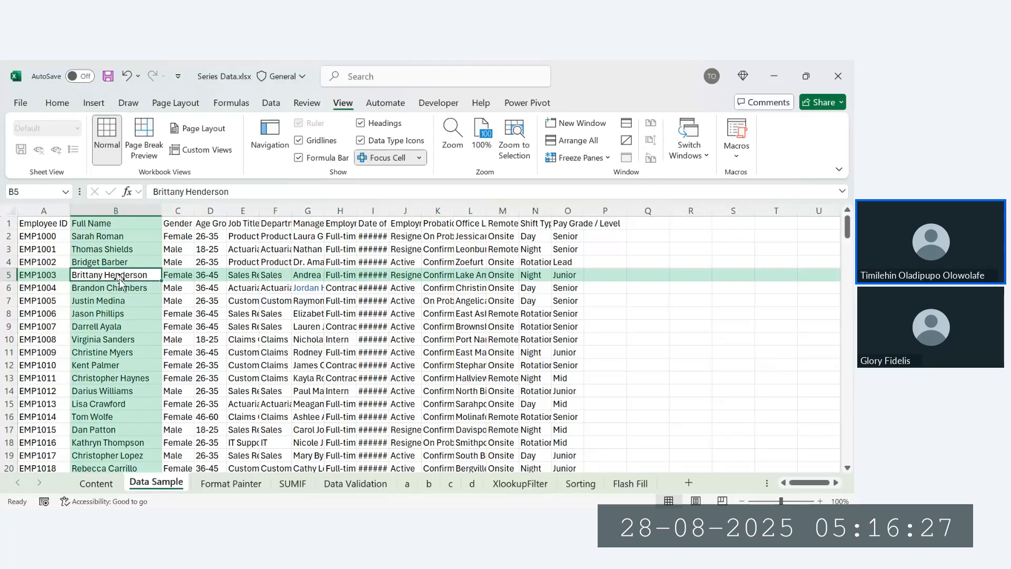
key("alt+w")
key("f")
key("r")
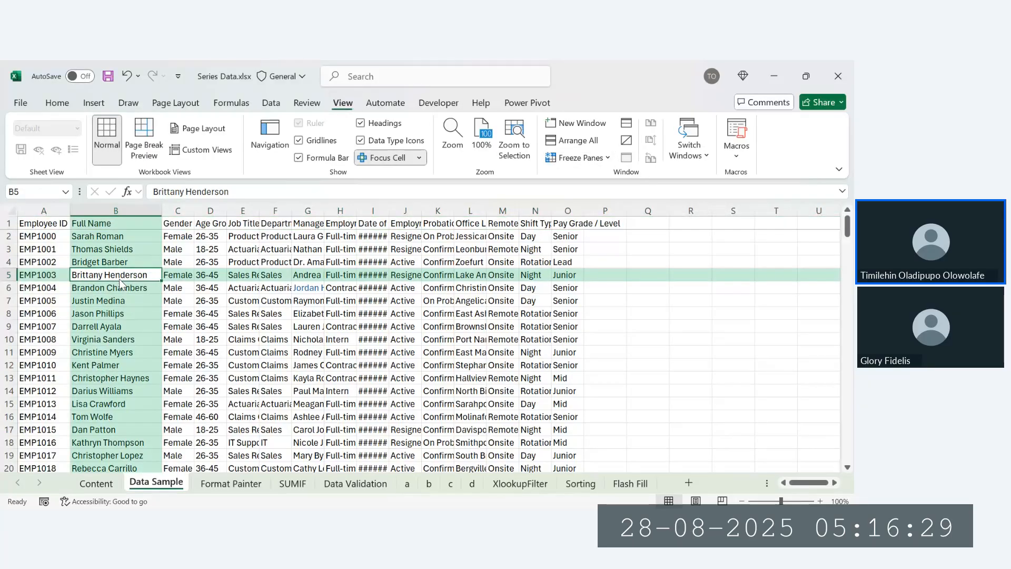
Step: Review the frozen header row against the employee records down to the last row and back to the first
scroll(200, 316, "down", 2)
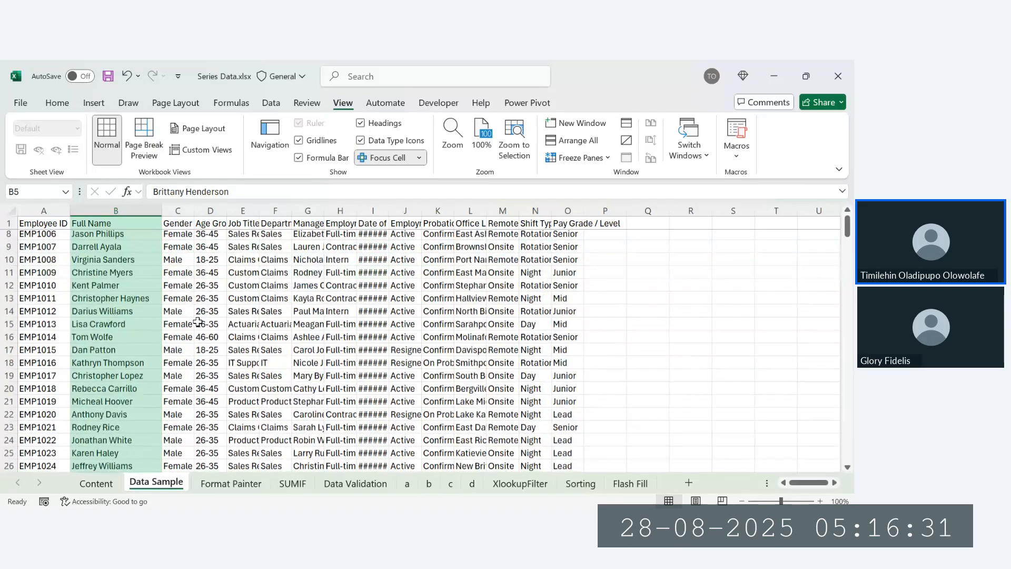
scroll(197, 322, "down", 14)
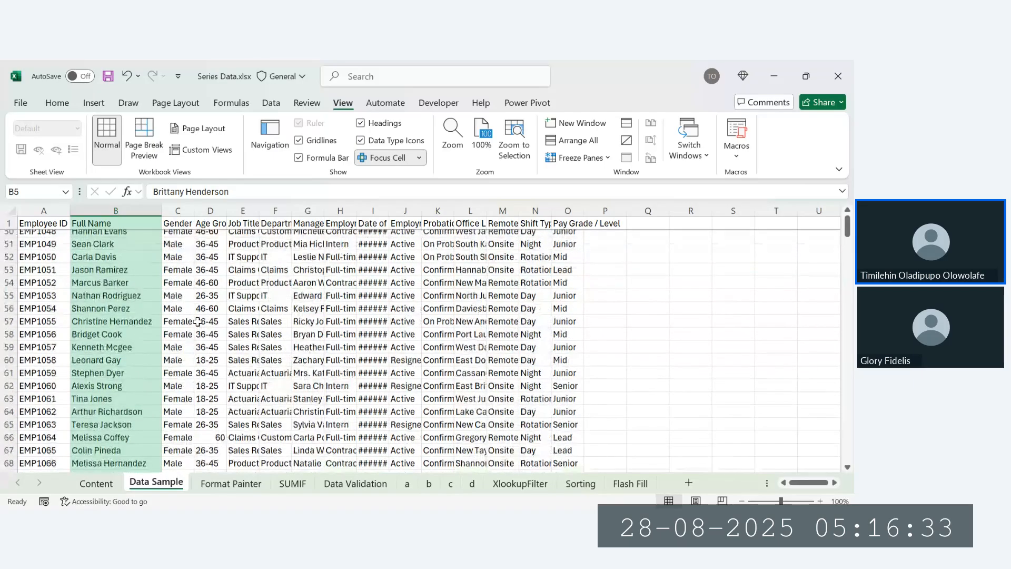
scroll(198, 321, "down", 20)
scroll(197, 321, "down", 1)
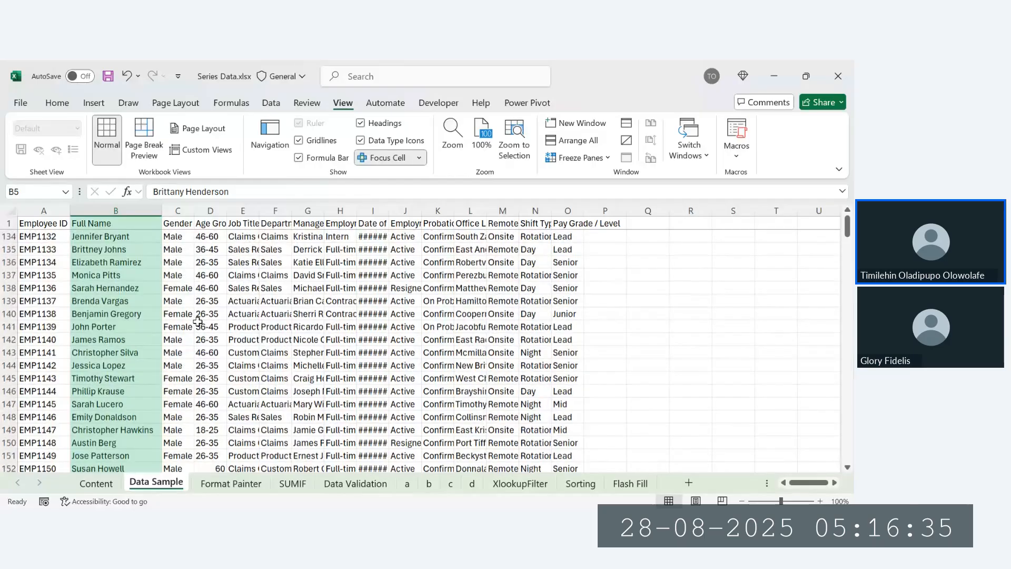
scroll(197, 321, "down", 20)
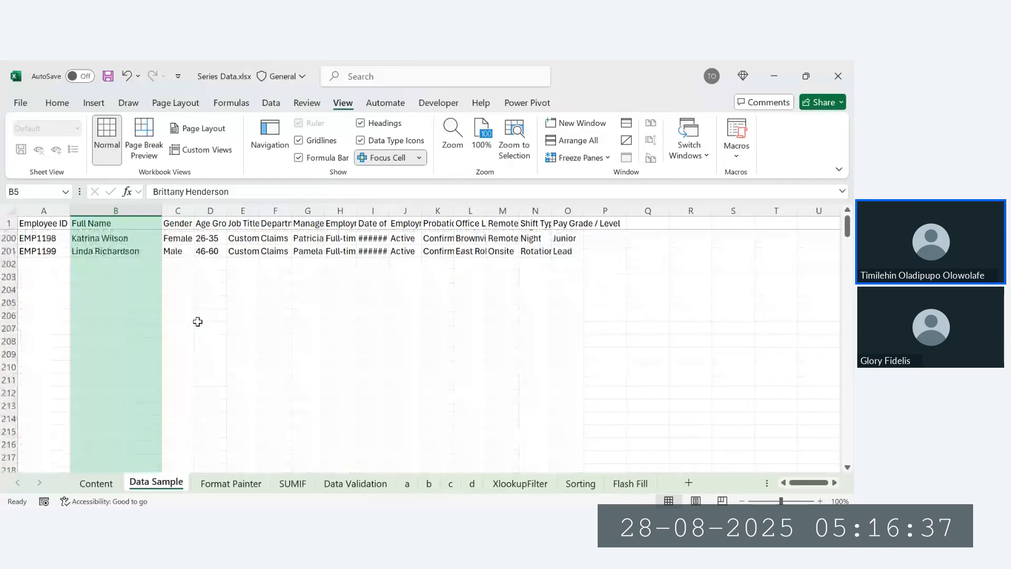
scroll(197, 321, "up", 20)
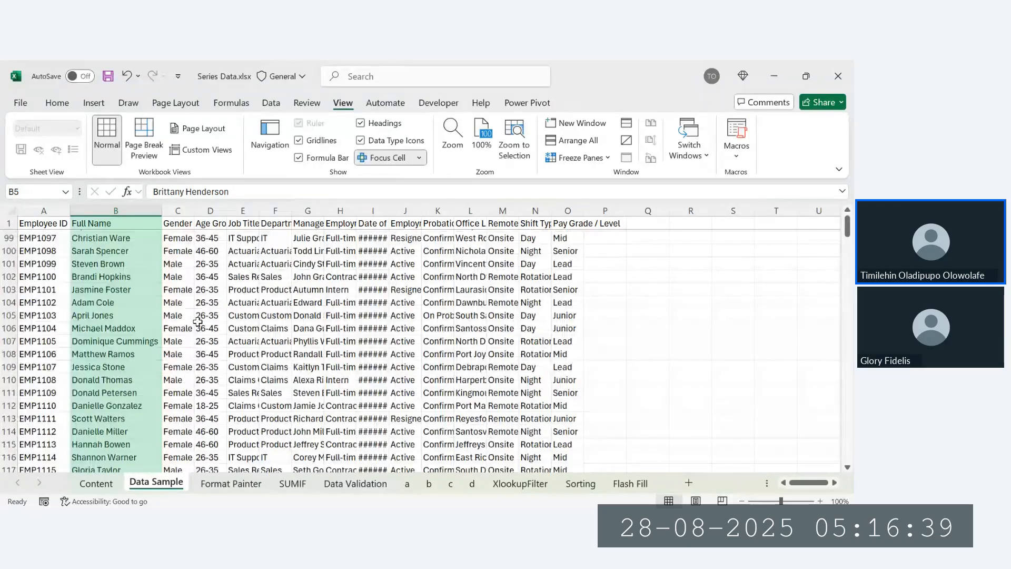
scroll(197, 321, "up", 6)
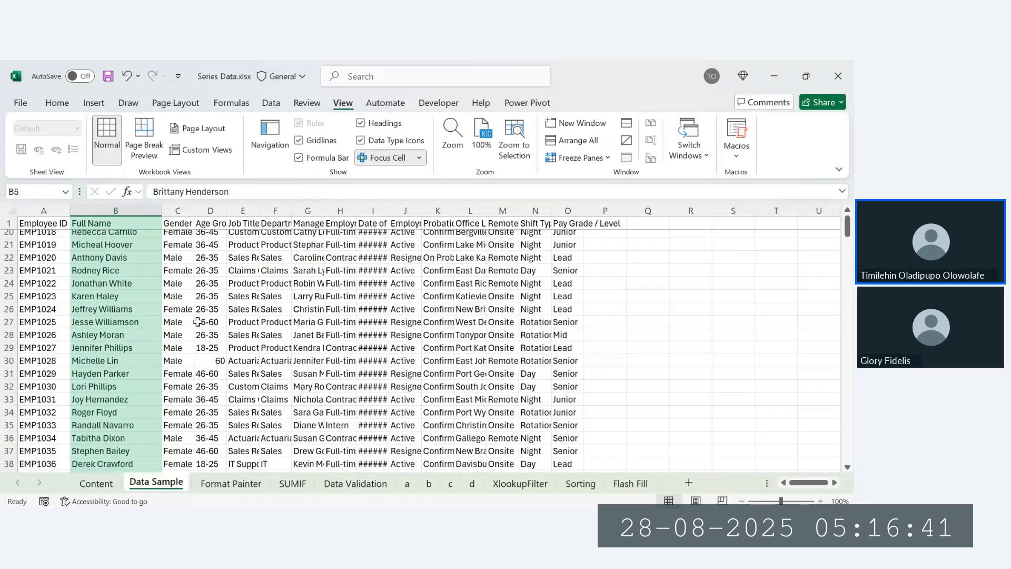
scroll(198, 321, "up", 20)
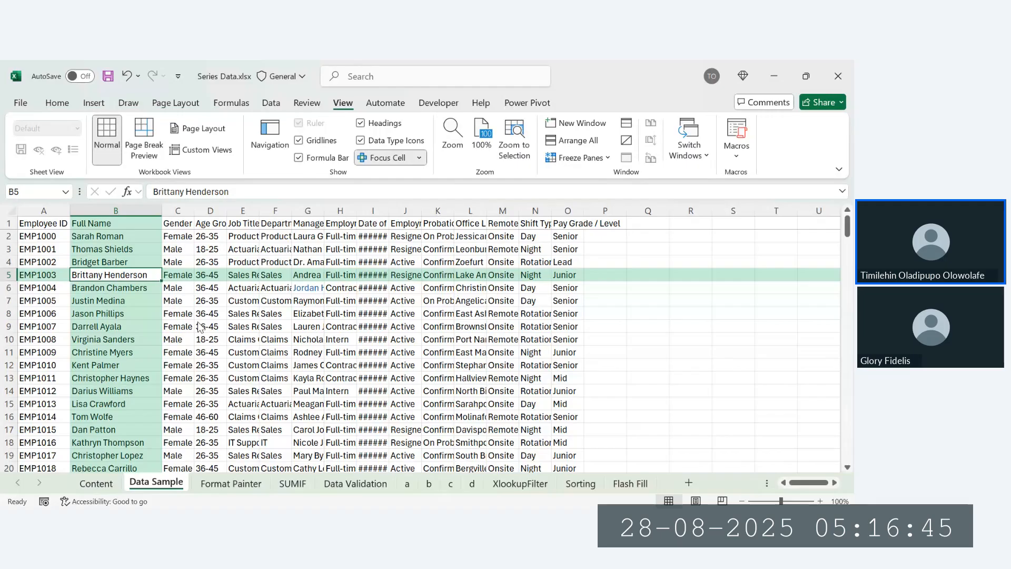
key("F6")
key("Escape")
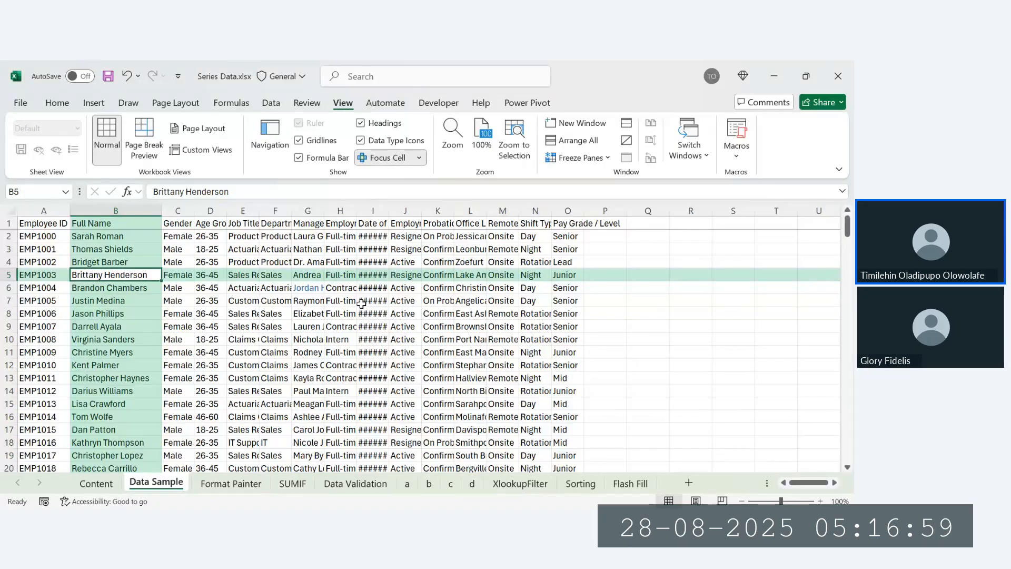
key("alt")
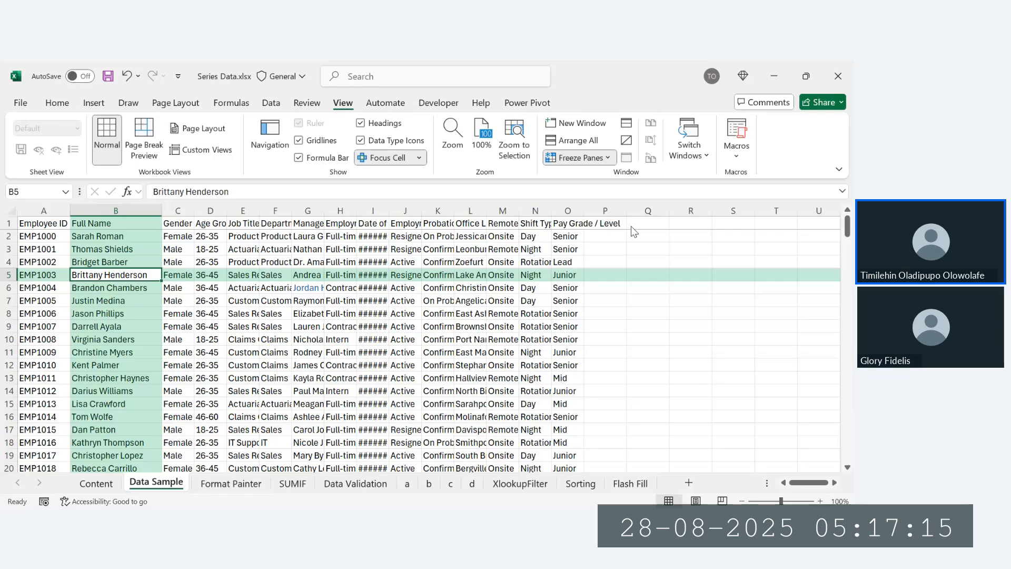
left_click(348, 313)
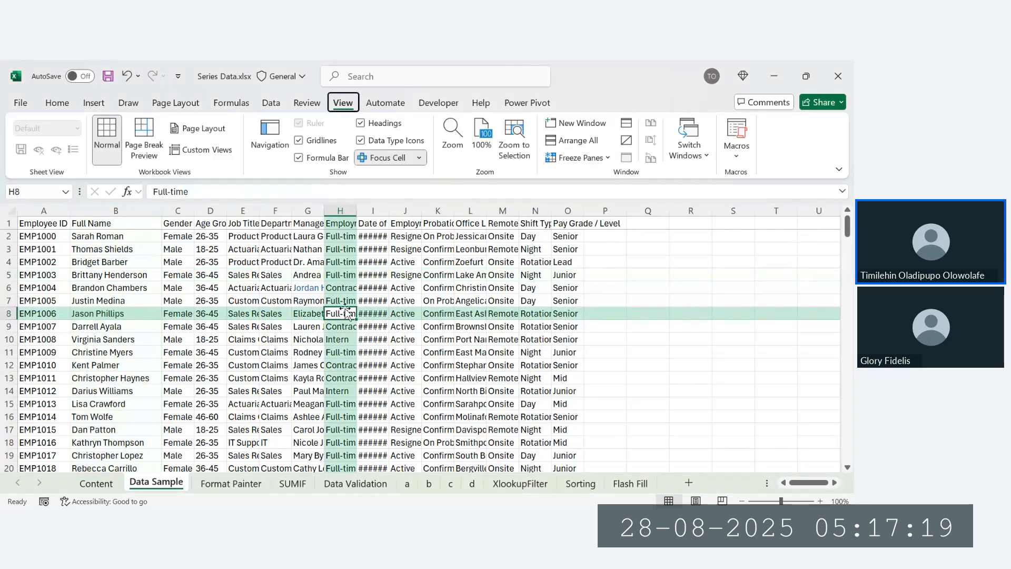
Step: Check the frozen column headings while selecting Department cells further down the table, ending at F42
left_click(266, 287)
scroll(266, 289, "down", 11)
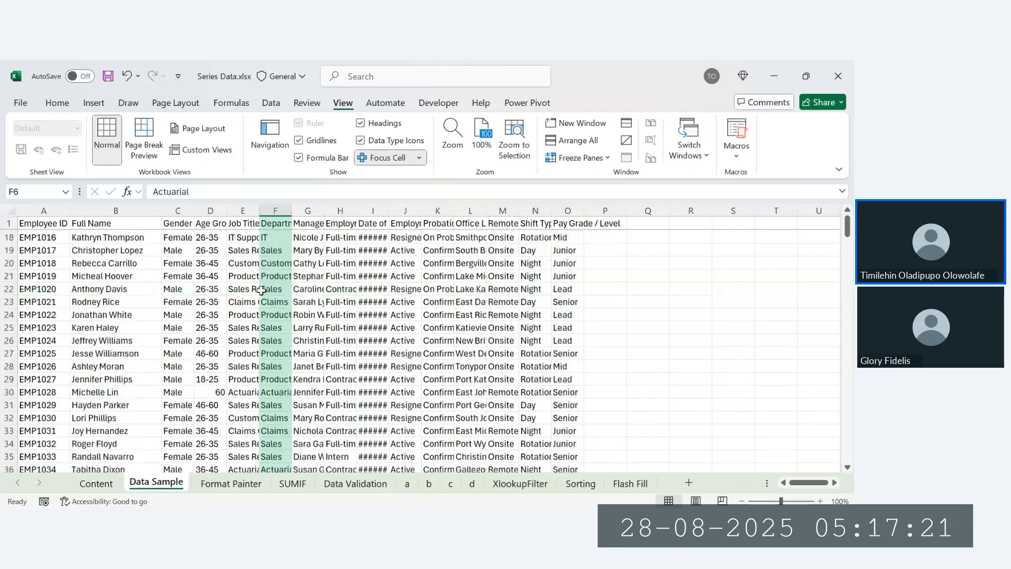
left_click(267, 321)
scroll(266, 324, "down", 3)
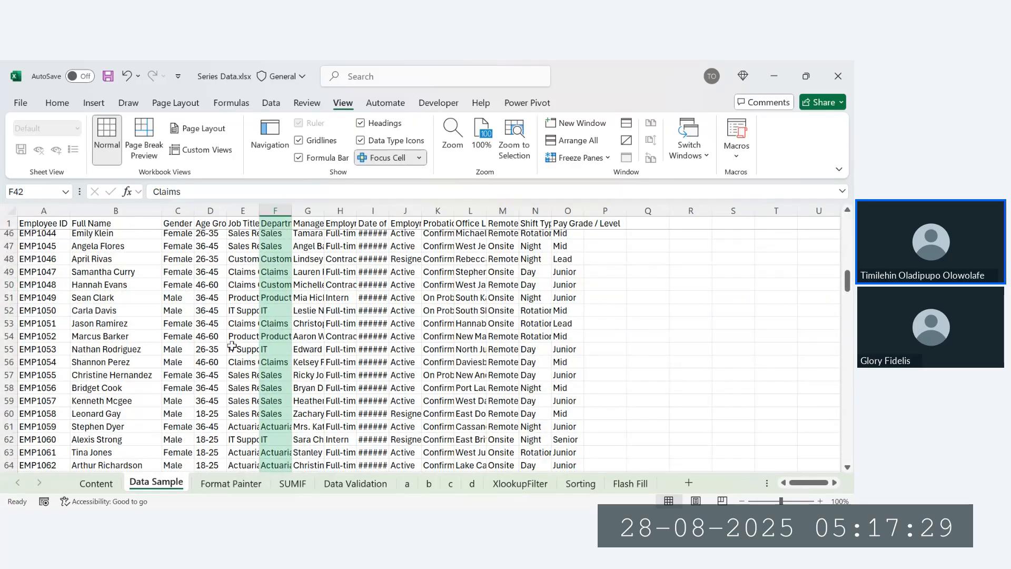
Step: Select the Format Painter topic in F8 of the Content sheet, and return to the Data Sample sheet
left_click(97, 484)
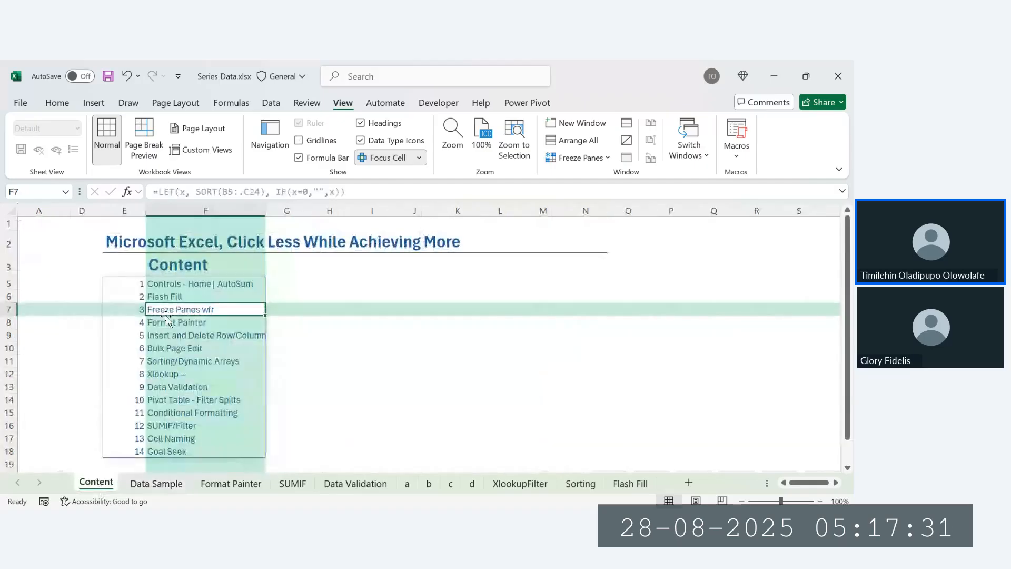
left_click(190, 317)
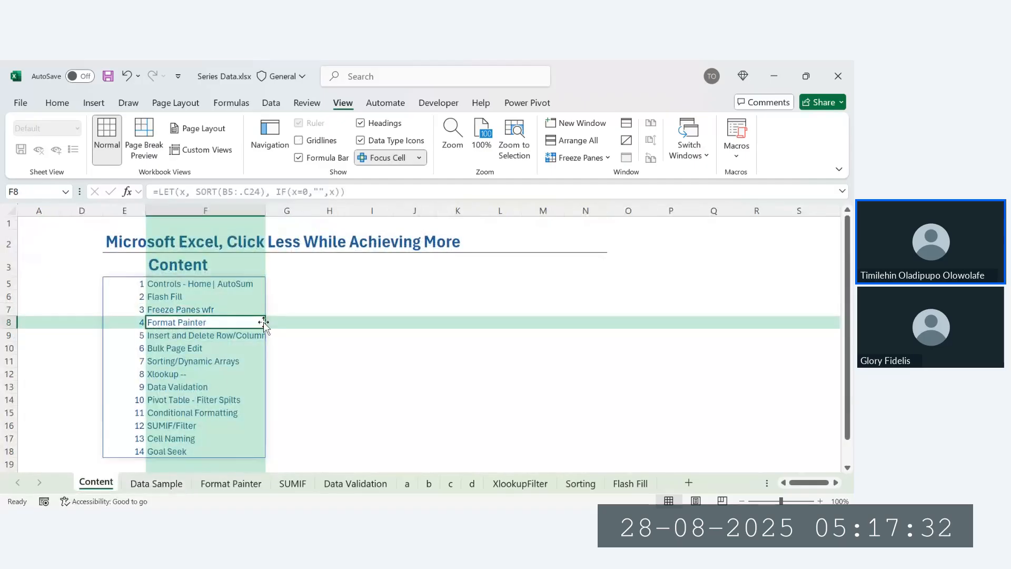
left_click(171, 489)
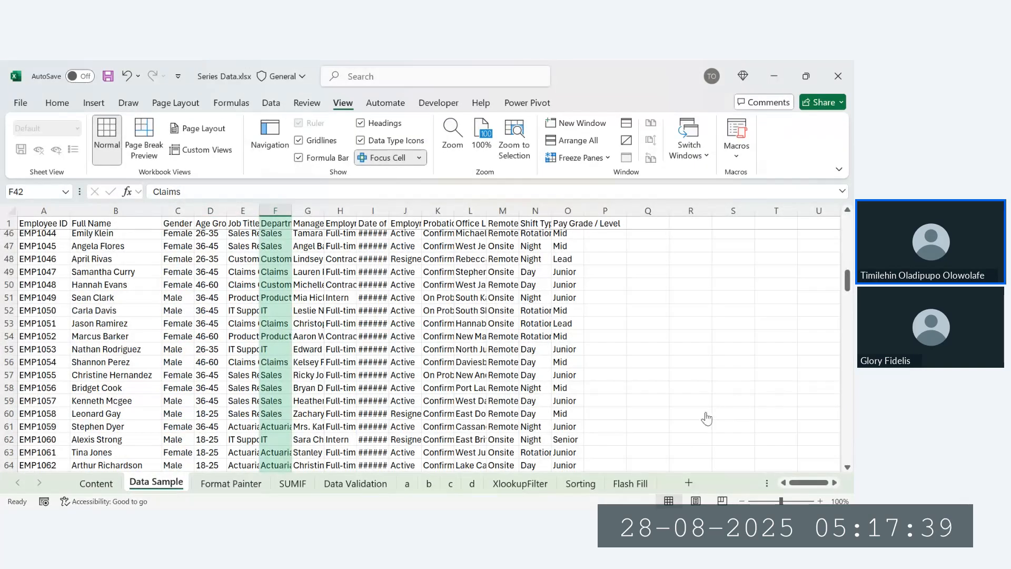
left_click(704, 415)
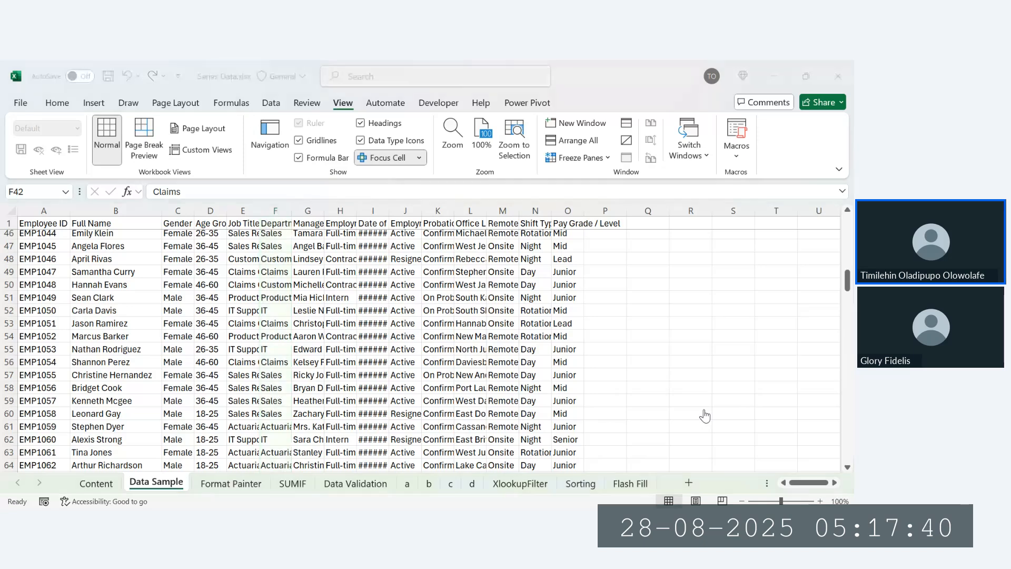
left_click(776, 79)
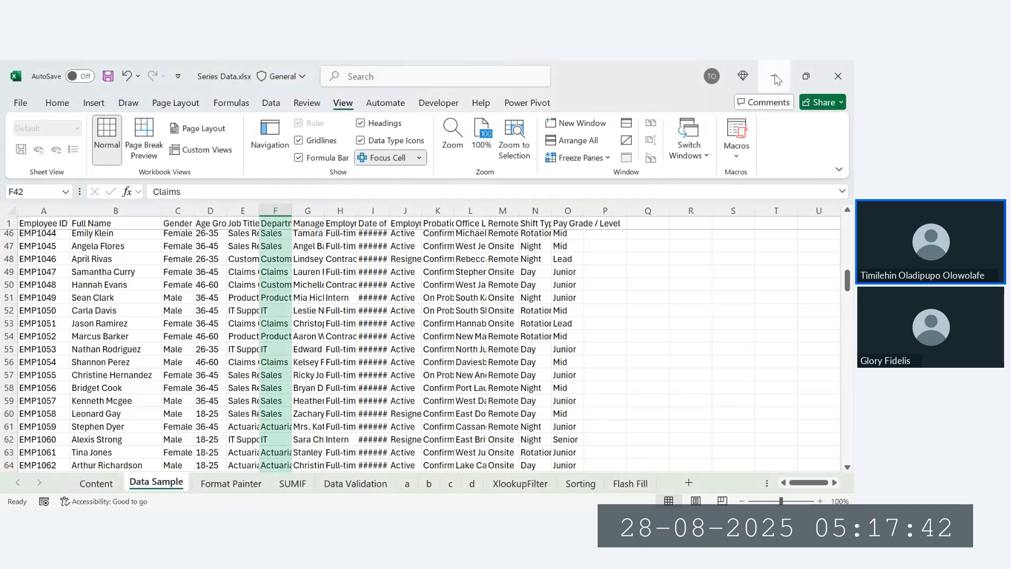
left_click(698, 348)
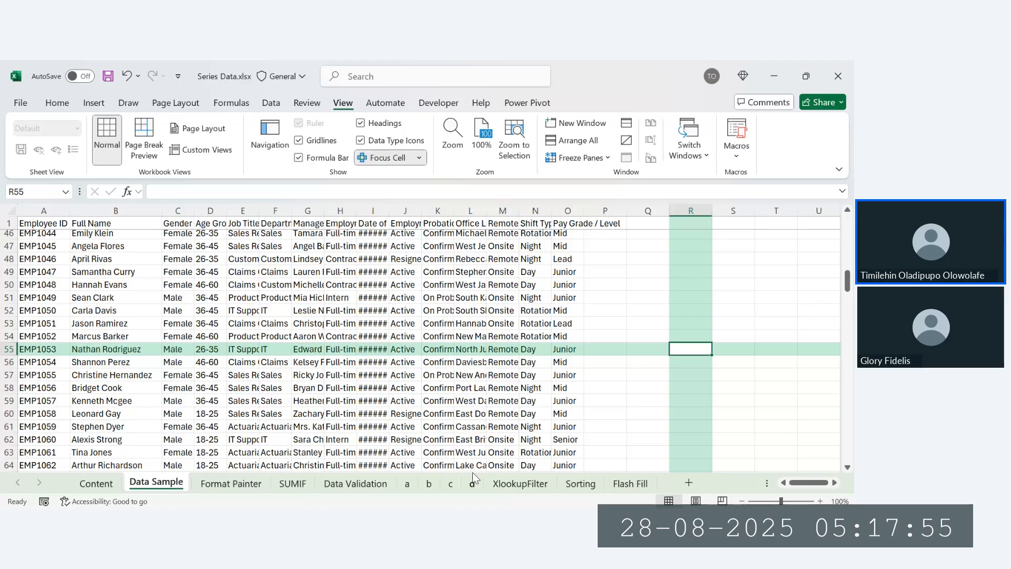
Step: Label the second sales table on the Format Painter sheet by entering August in J2
left_click(237, 483)
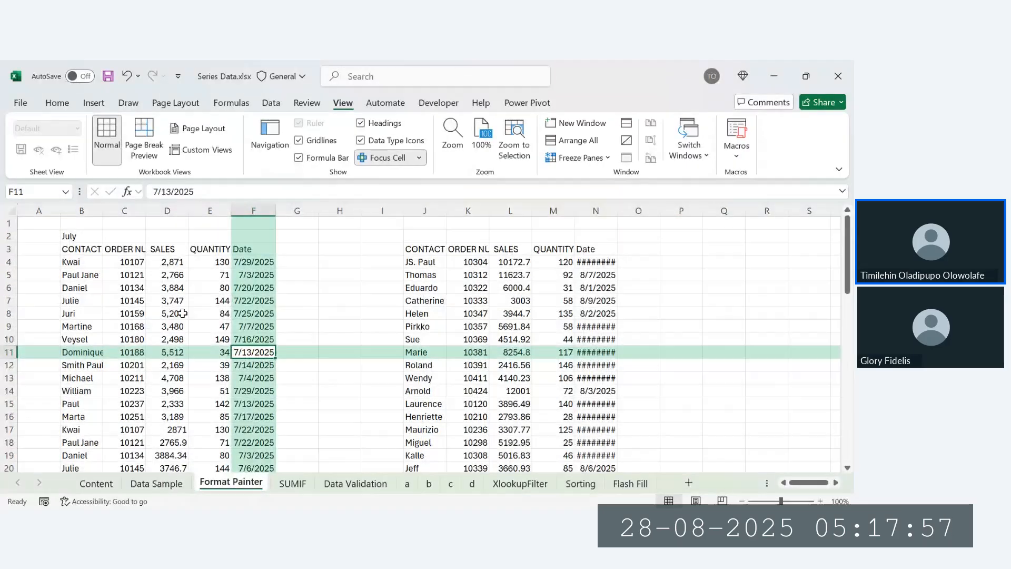
left_click(72, 249)
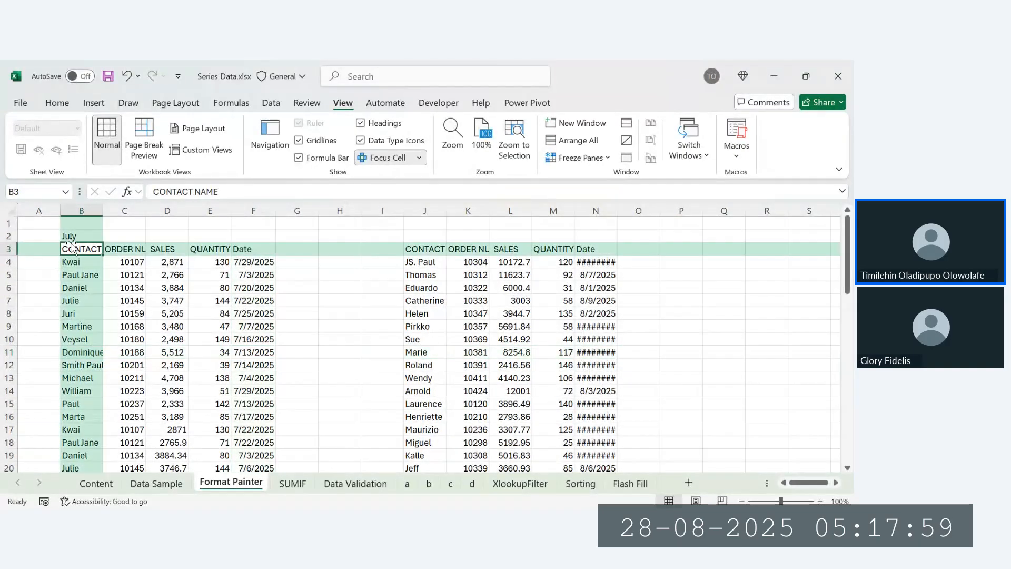
left_click(84, 237)
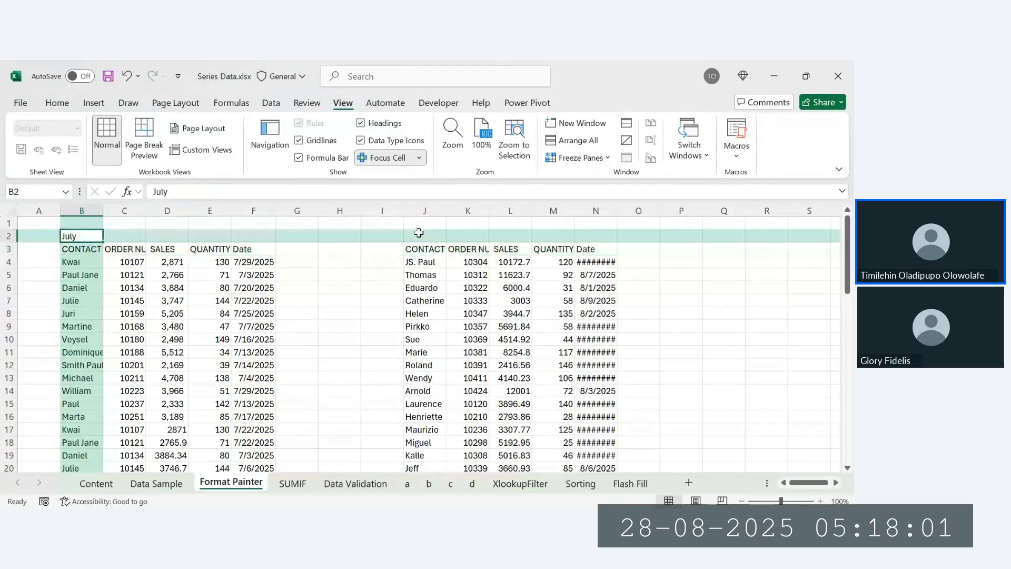
left_click(418, 233)
type("aAugu")
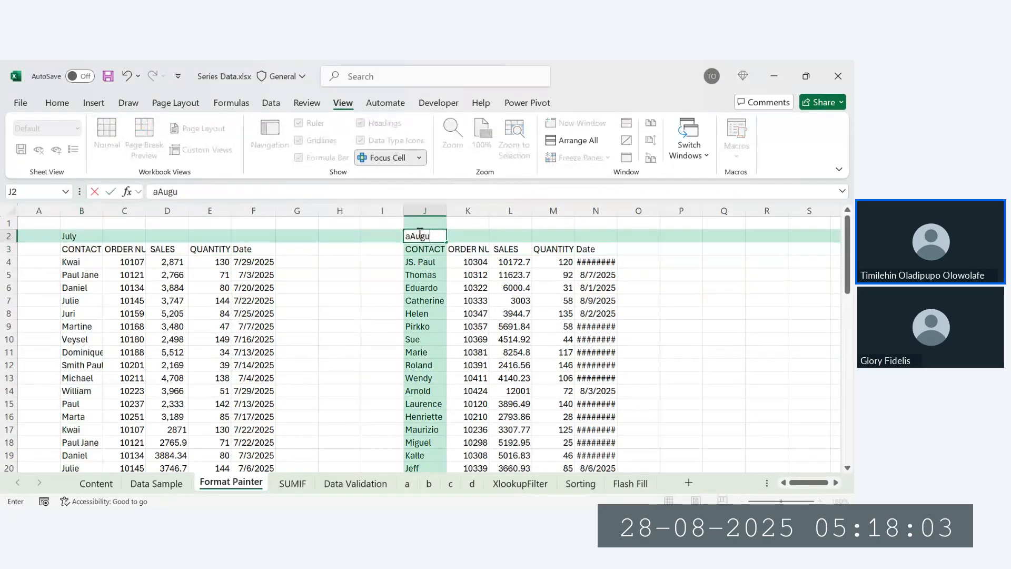
key("BackSpace")
key("BackSpace")
key("BackSpace")
key("BackSpace")
key("BackSpace")
type("August")
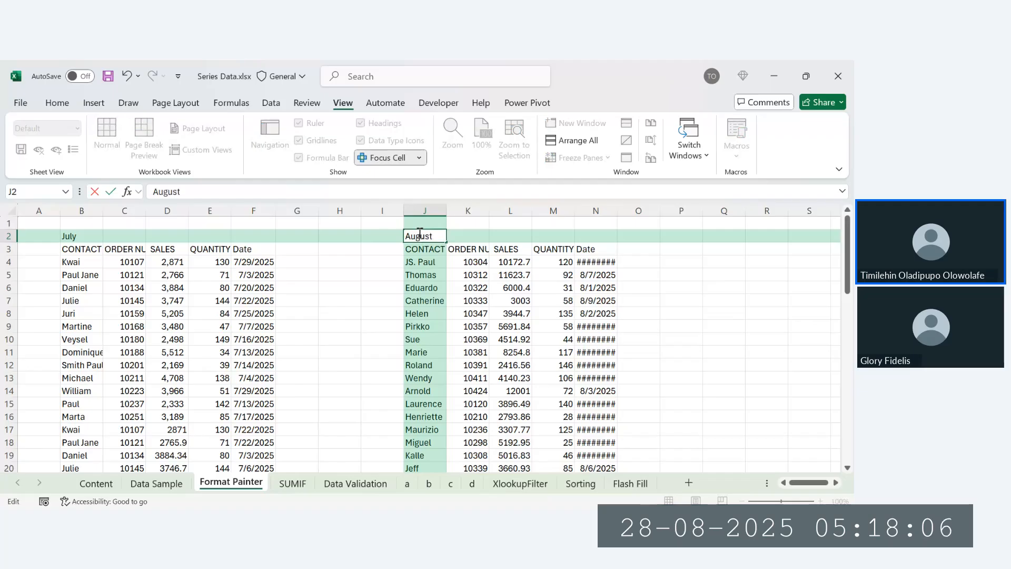
key("Return")
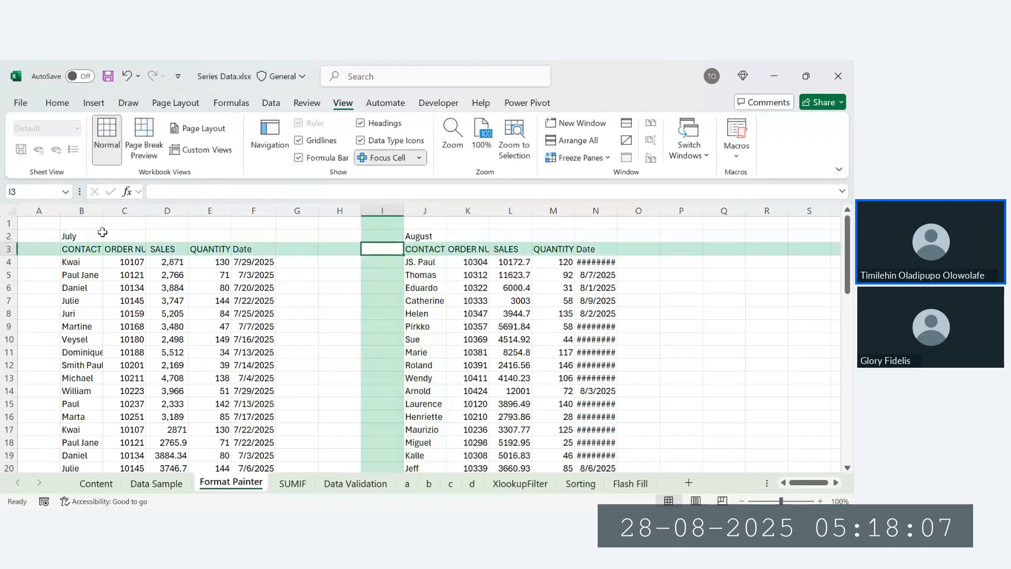
Step: Format the July table's header cells B3:F3 with a dark blue fill and bold white text
left_click(81, 250)
key("ctrl+shift+Right")
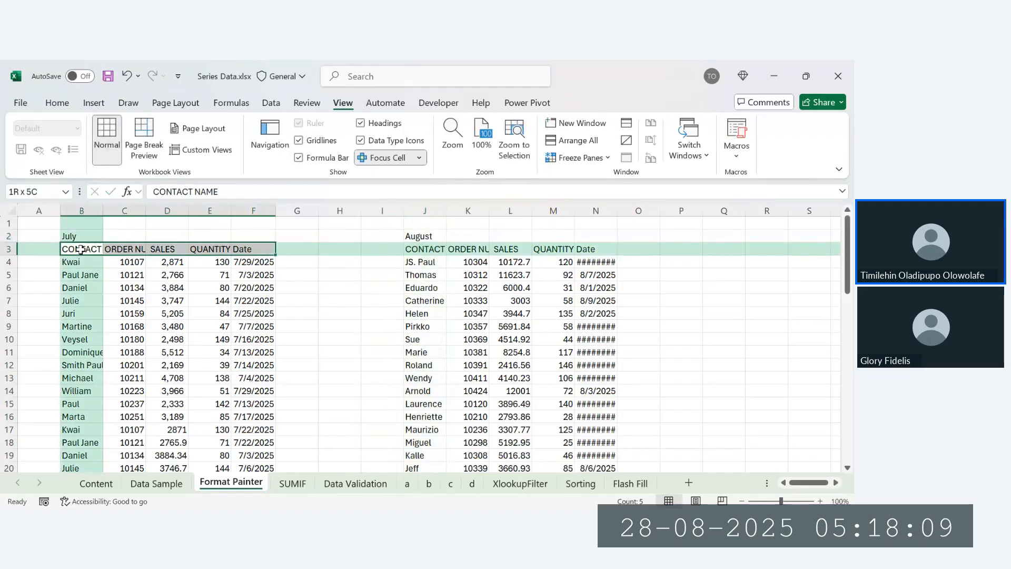
left_click(57, 102)
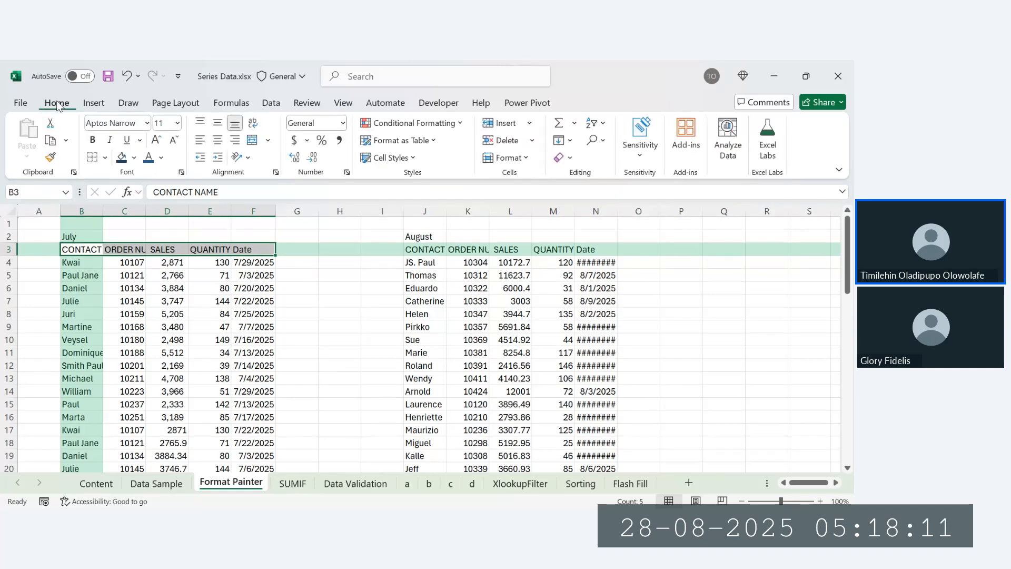
left_click(121, 158)
left_click(161, 157)
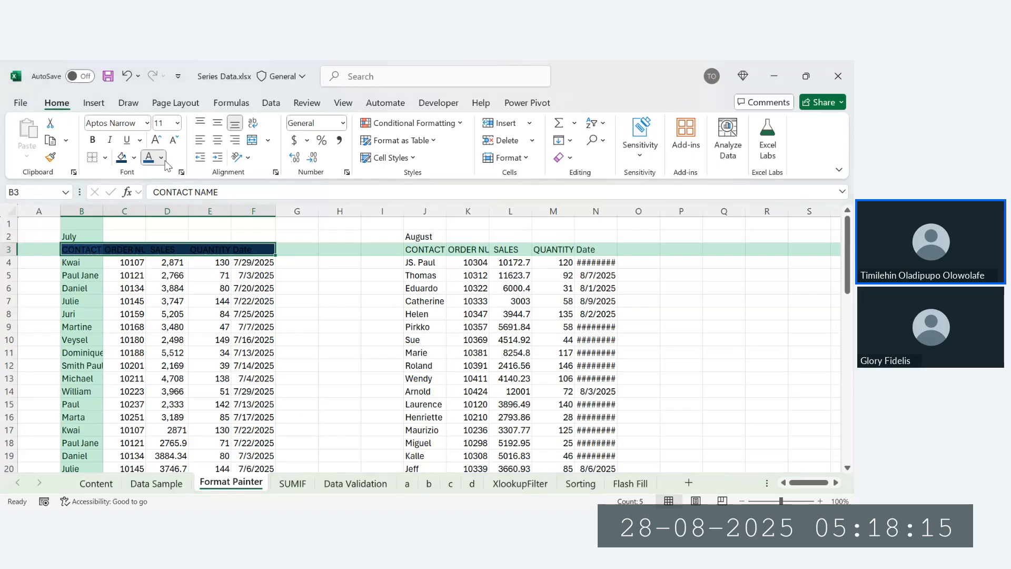
left_click(158, 221)
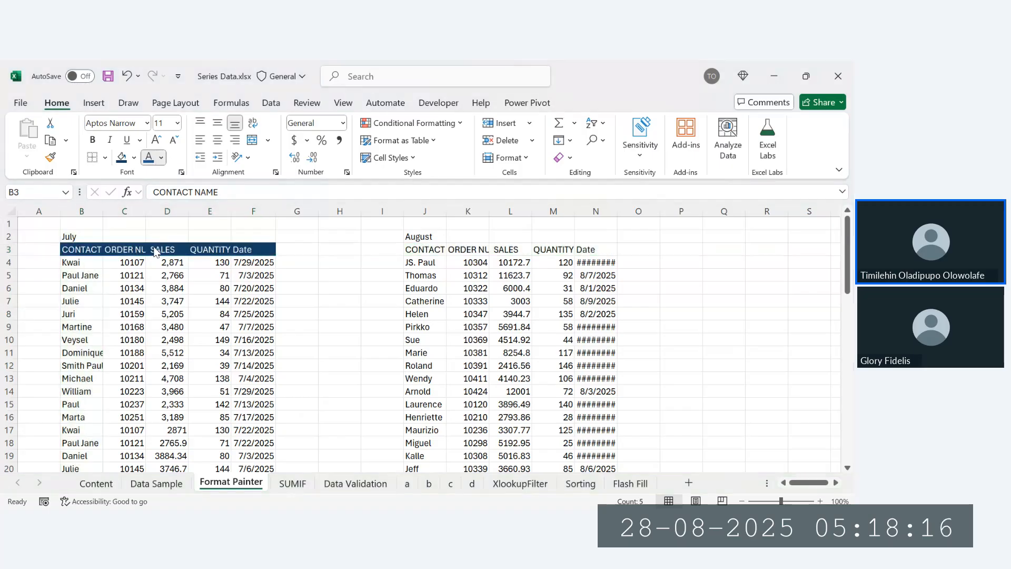
left_click(93, 140)
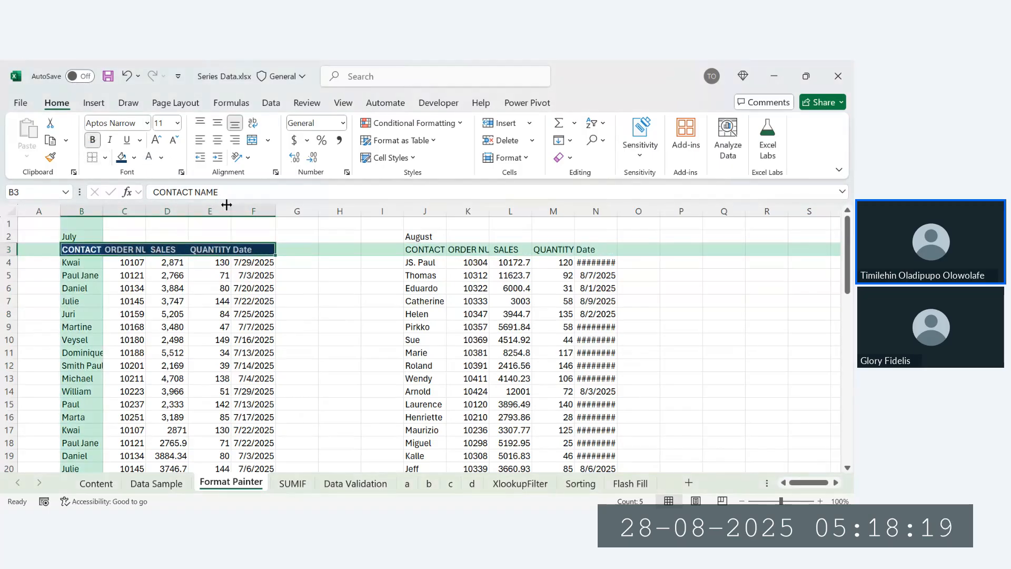
Step: Widen the July table's columns B through F to one equal width on the Format Painter sheet
left_click_drag(231, 211, 247, 211)
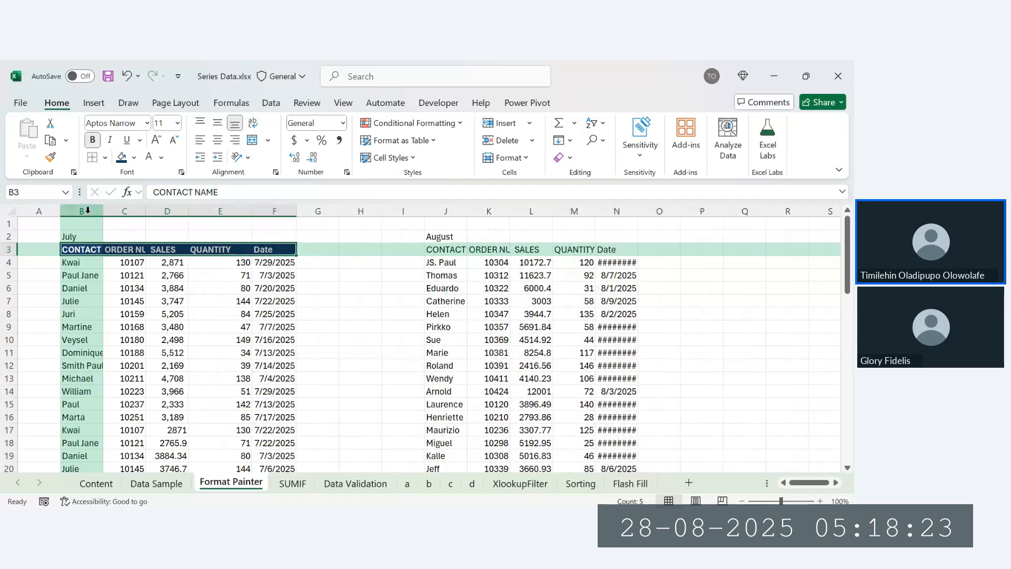
left_click_drag(87, 211, 271, 211)
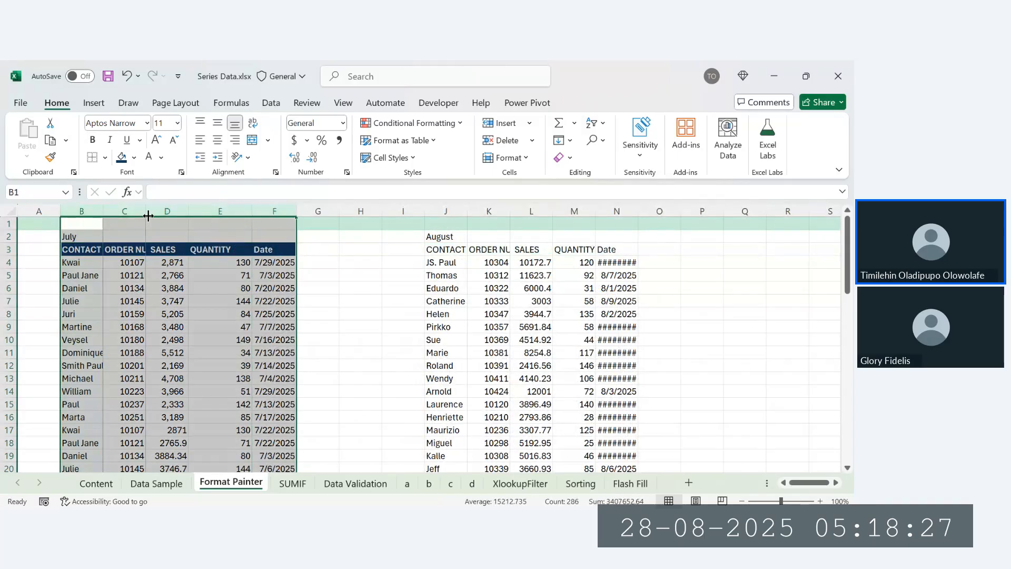
left_click_drag(149, 215, 166, 219)
left_click(138, 315)
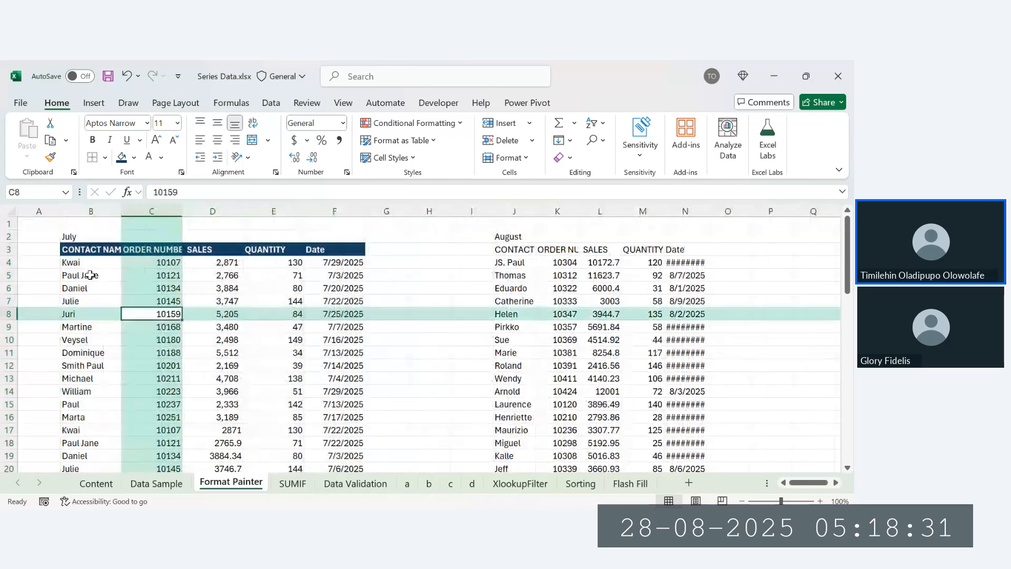
Step: Set the font colour of the July table's data rows B4:F59 to red
left_click(71, 264)
key("ctrl+shift+Right")
key("ctrl+shift+Down")
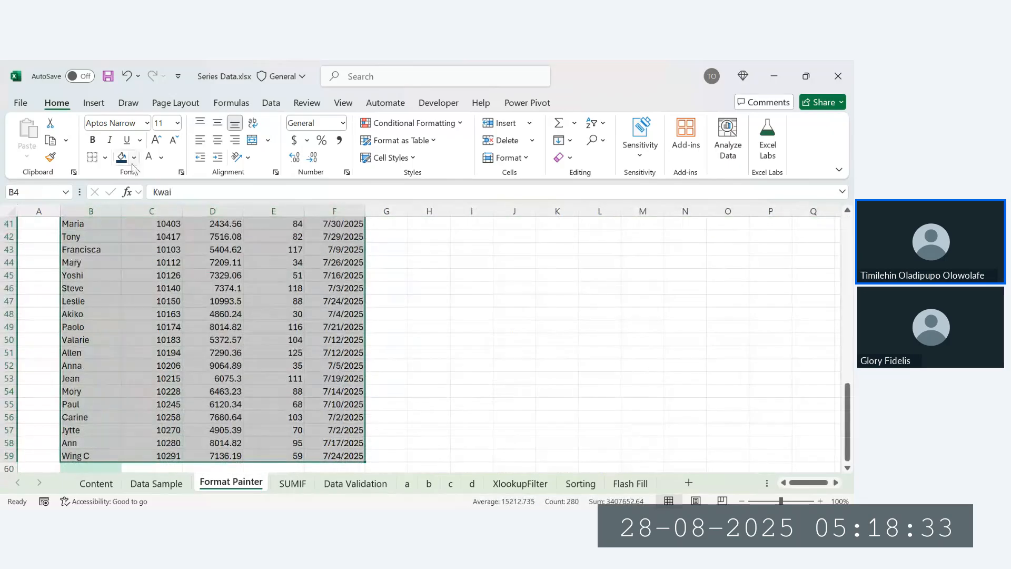
left_click(149, 157)
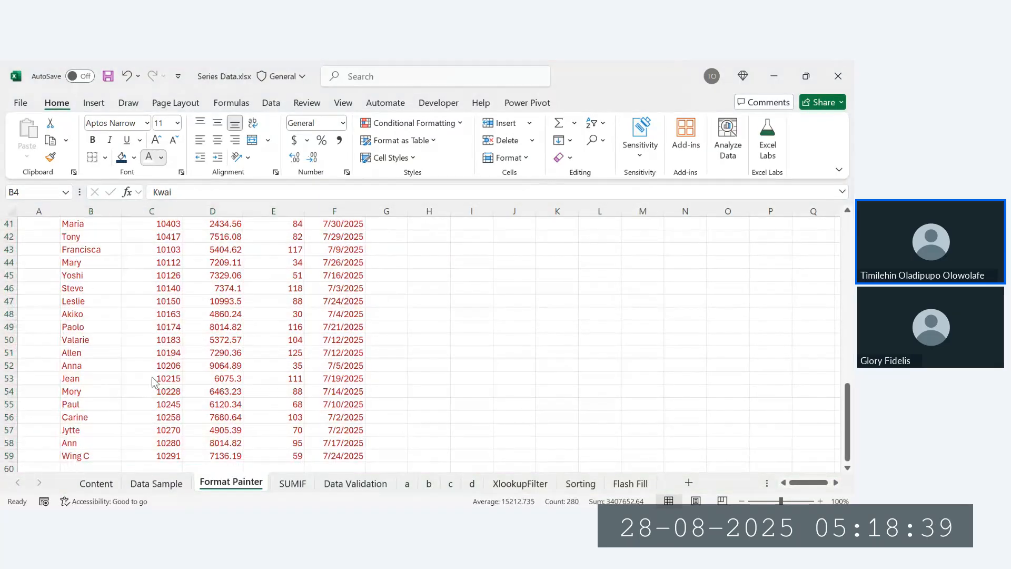
scroll(153, 379, "up", 13)
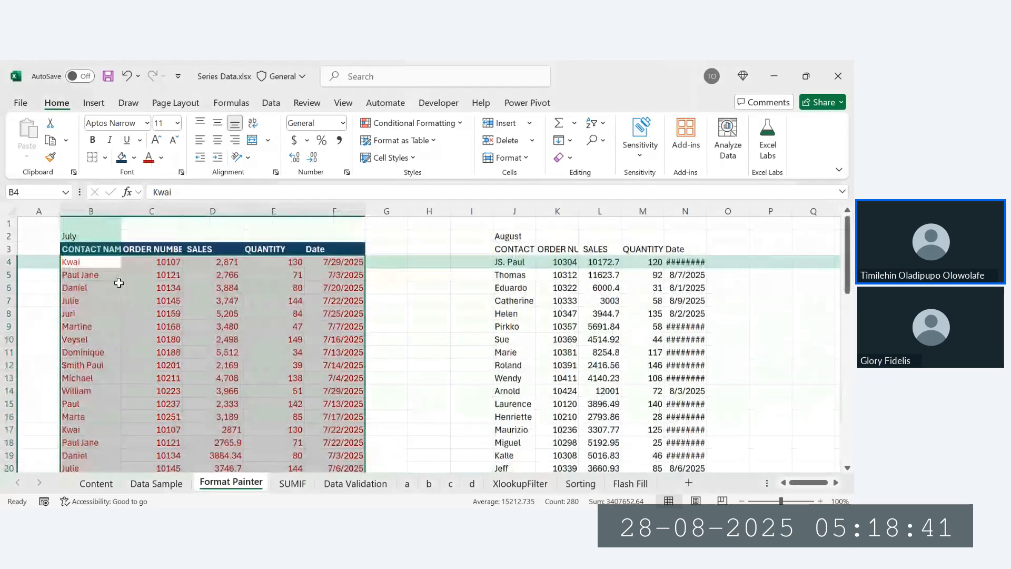
left_click(500, 252)
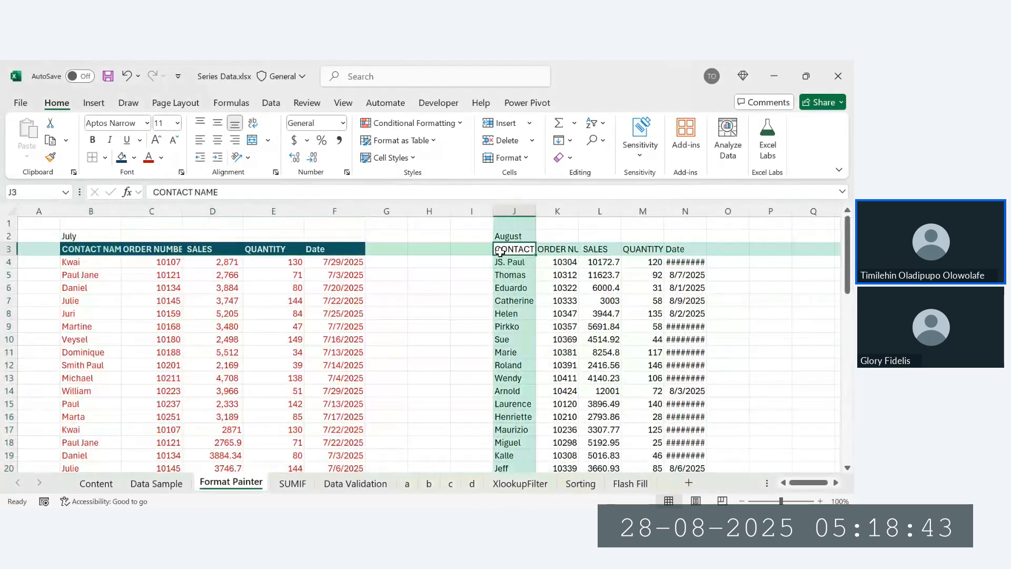
key("ctrl+Right")
key("Left")
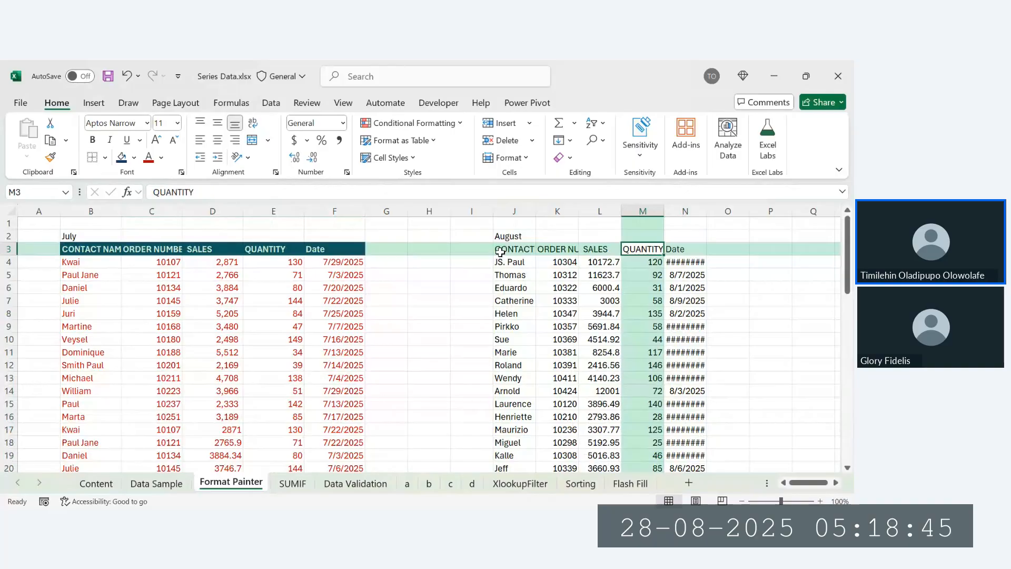
left_click(76, 247)
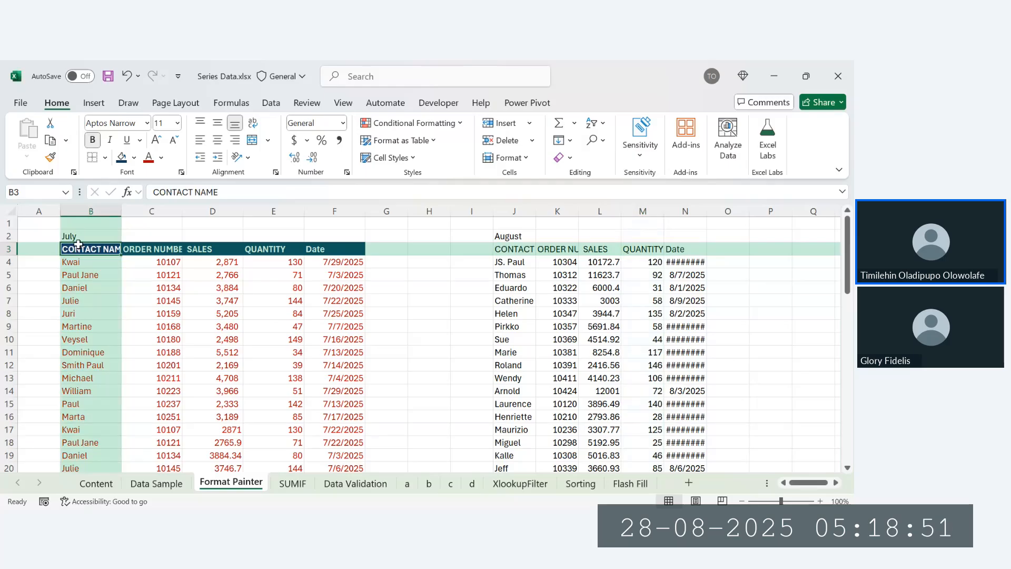
left_click(509, 251)
key("ctrl+shift+Right")
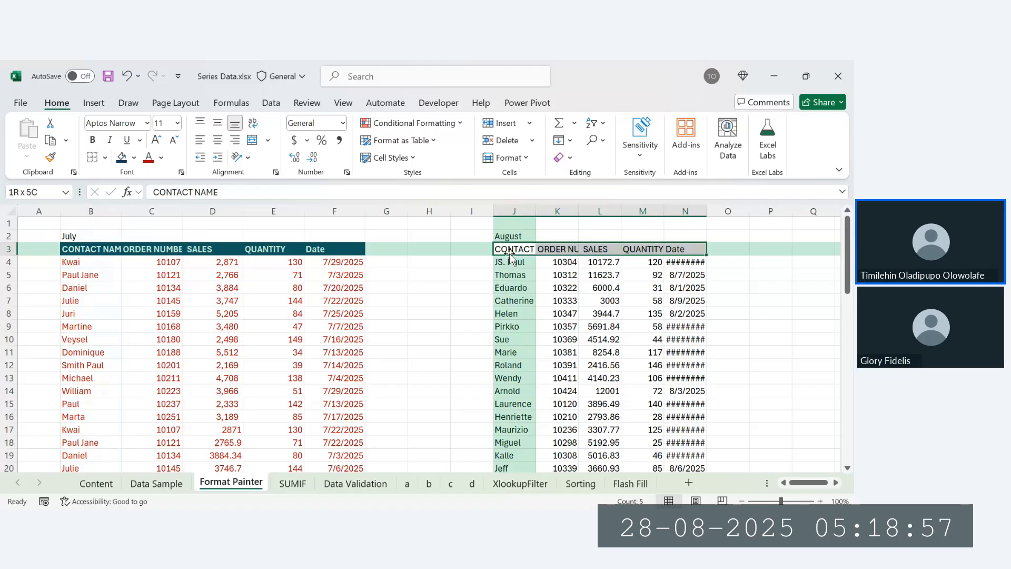
Step: Try copying the July columns' formatting to the August table from J1 with Format Painter, and undo it after checking
left_click(91, 224)
key("ctrl+a")
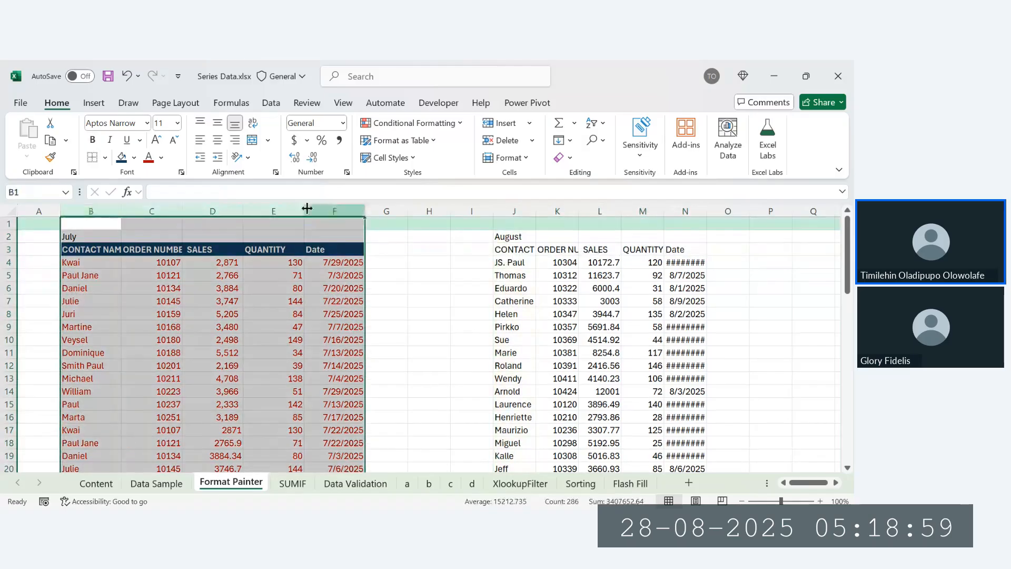
left_click(50, 158)
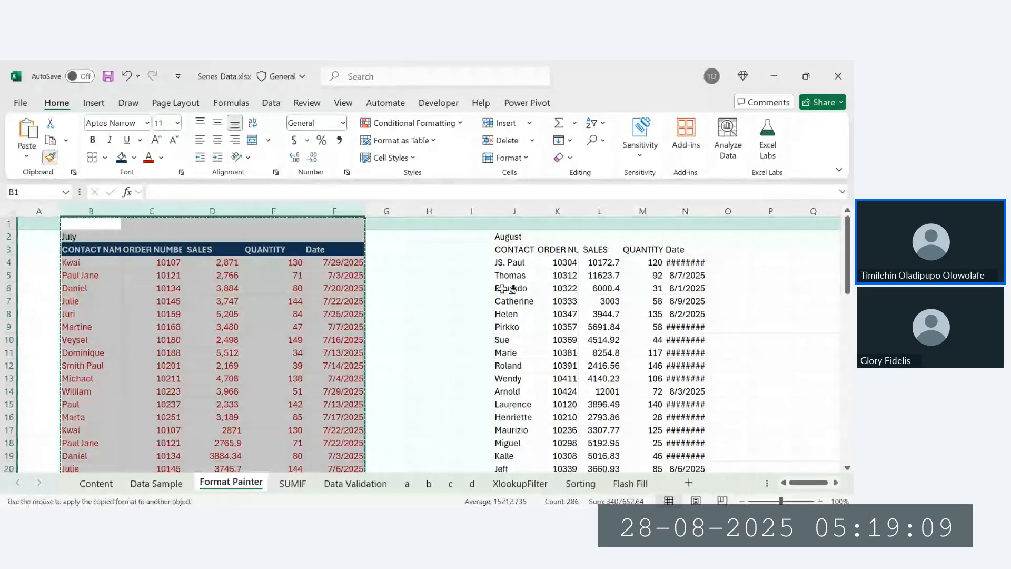
left_click(509, 224)
left_click(732, 325)
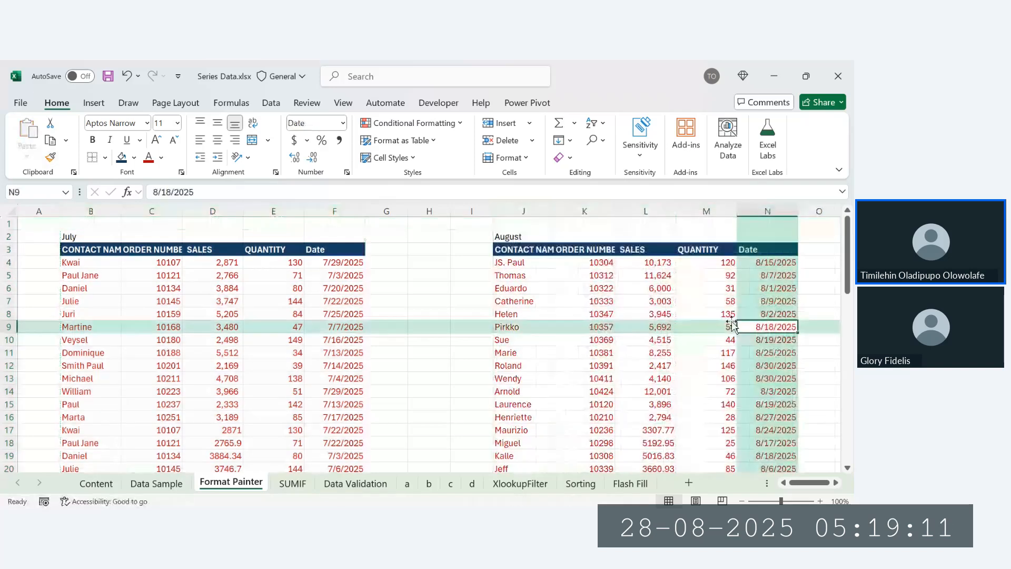
left_click(471, 261)
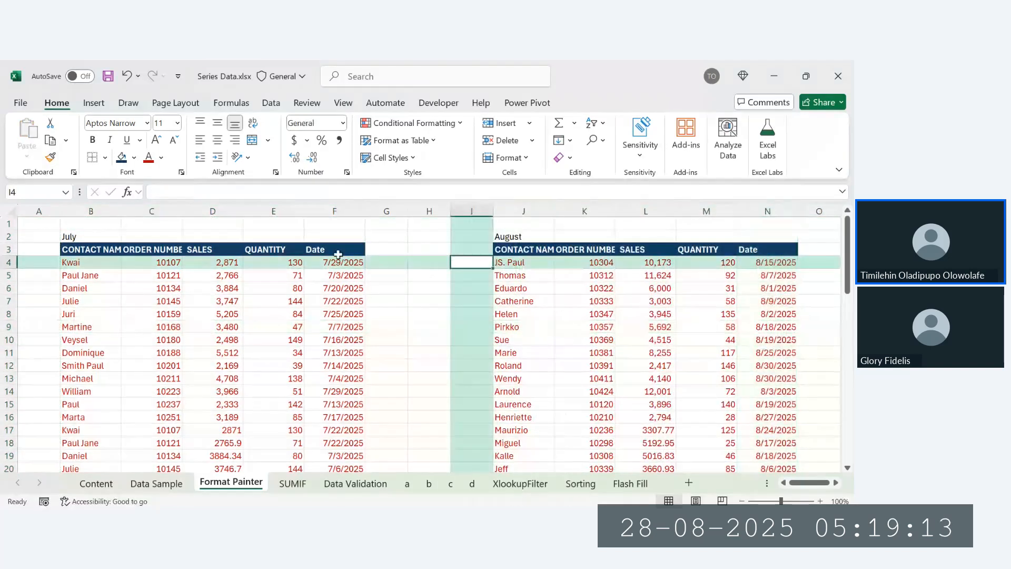
left_click(223, 276)
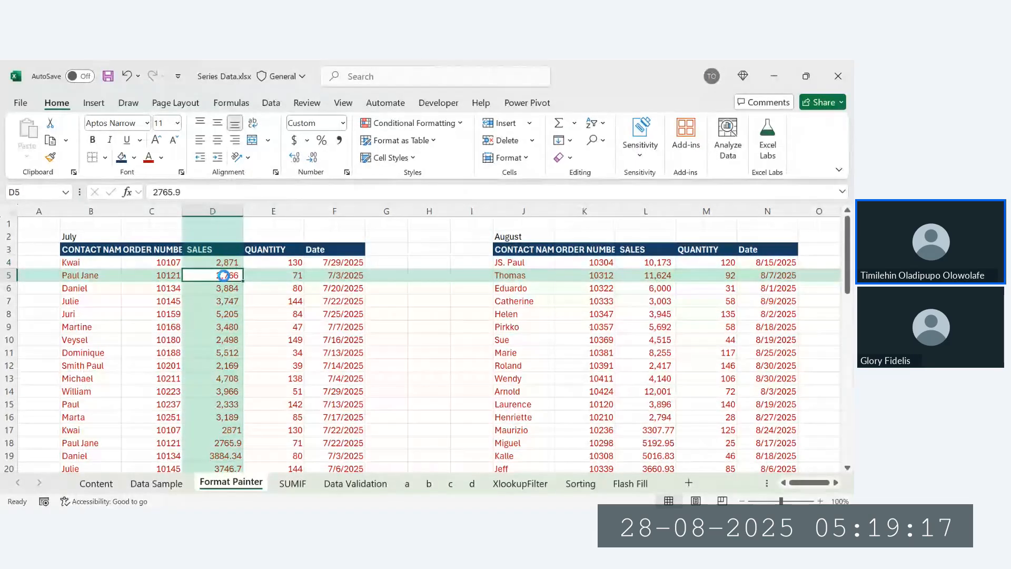
key("ctrl+z")
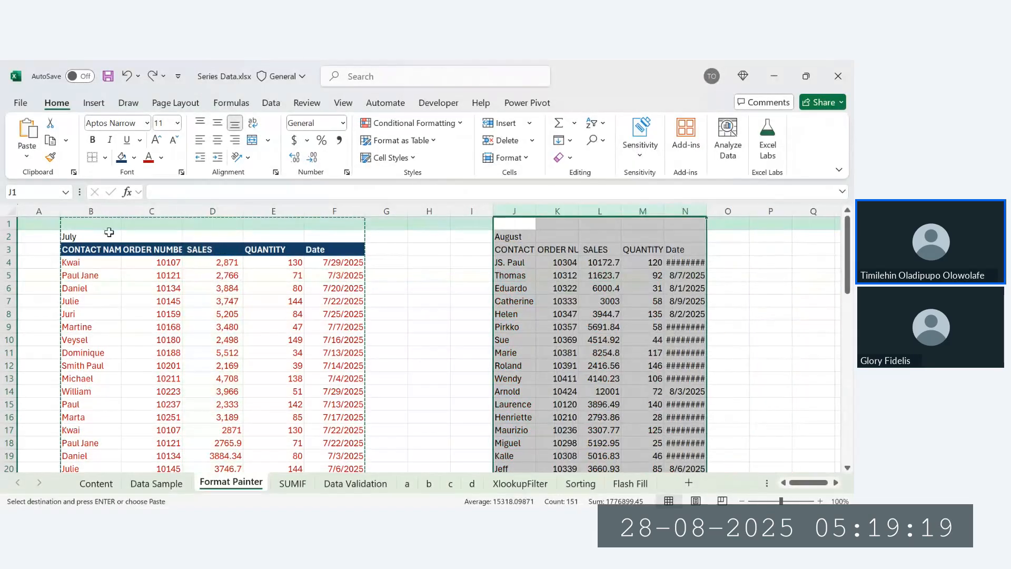
Step: Copy the formatting and widths of whole columns B:F onto the August columns J:N with Format Painter
left_click(87, 207)
left_click_drag(86, 207, 346, 252)
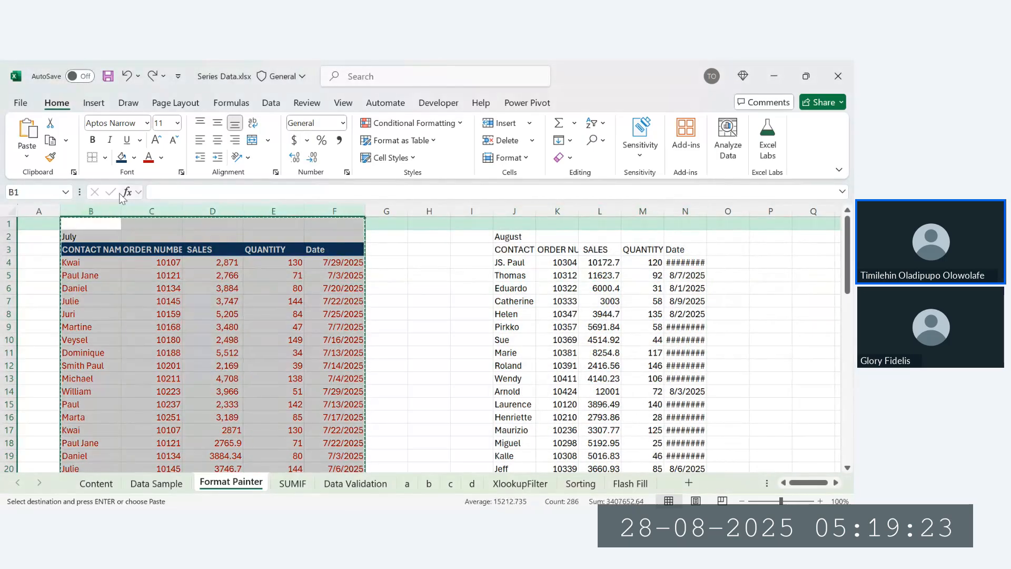
left_click(50, 156)
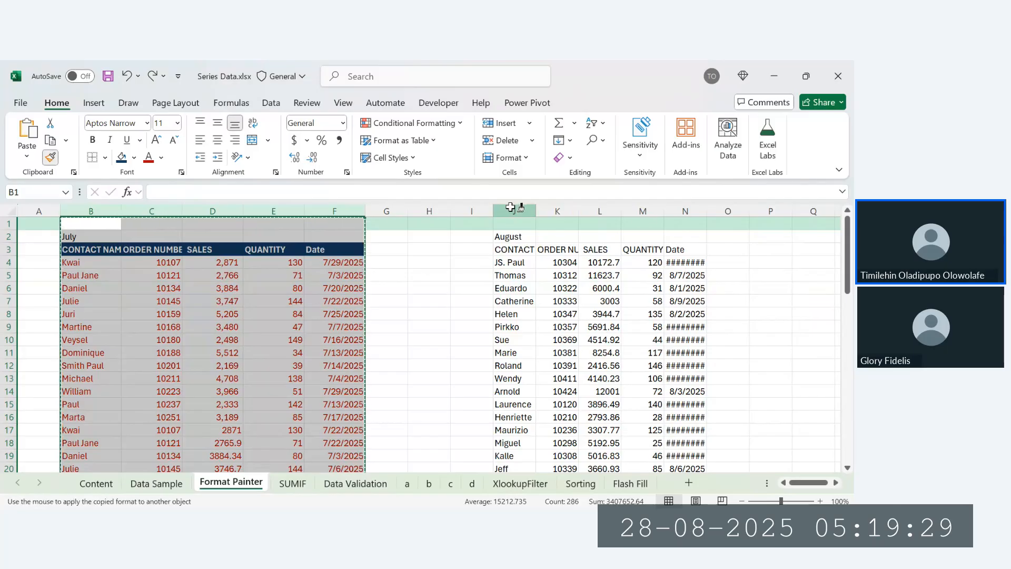
mouse_move(514, 207)
left_mouse_down()
mouse_move(670, 206)
mouse_move(700, 220)
left_mouse_up()
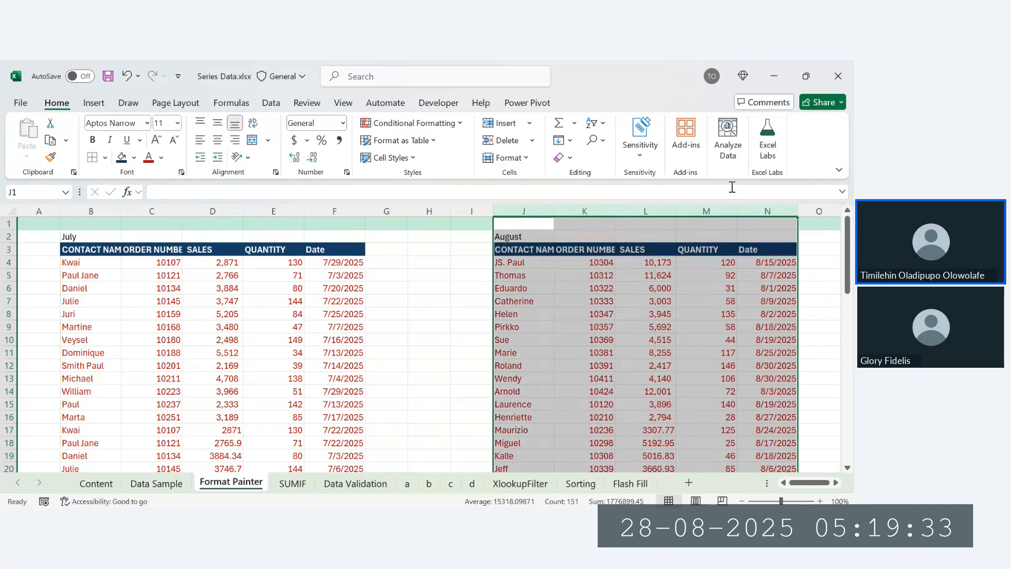
left_click(734, 300)
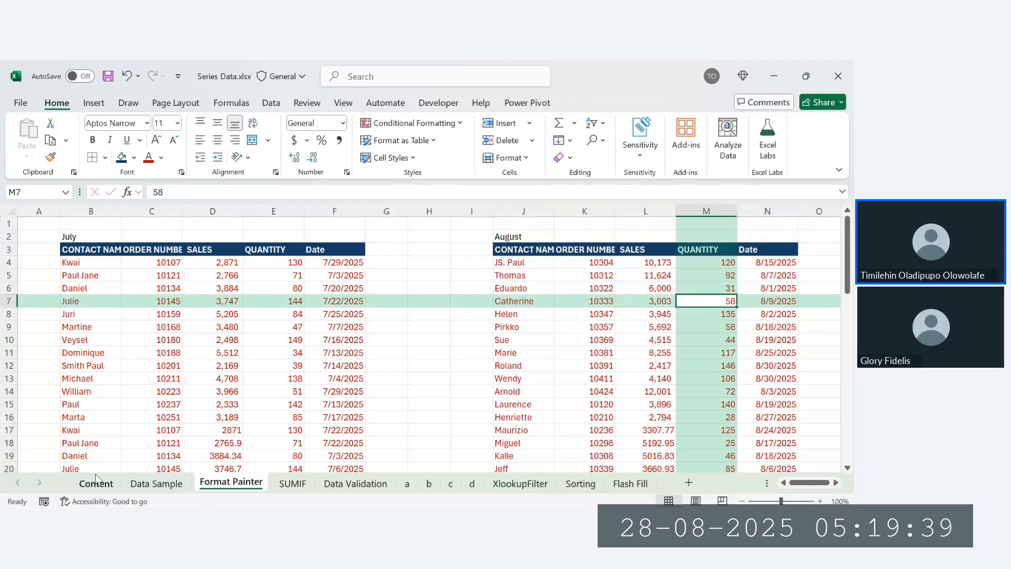
Step: Point out the Insert and Delete Row/Column topic in F9 of the Content sheet
left_click(102, 486)
left_click(194, 338)
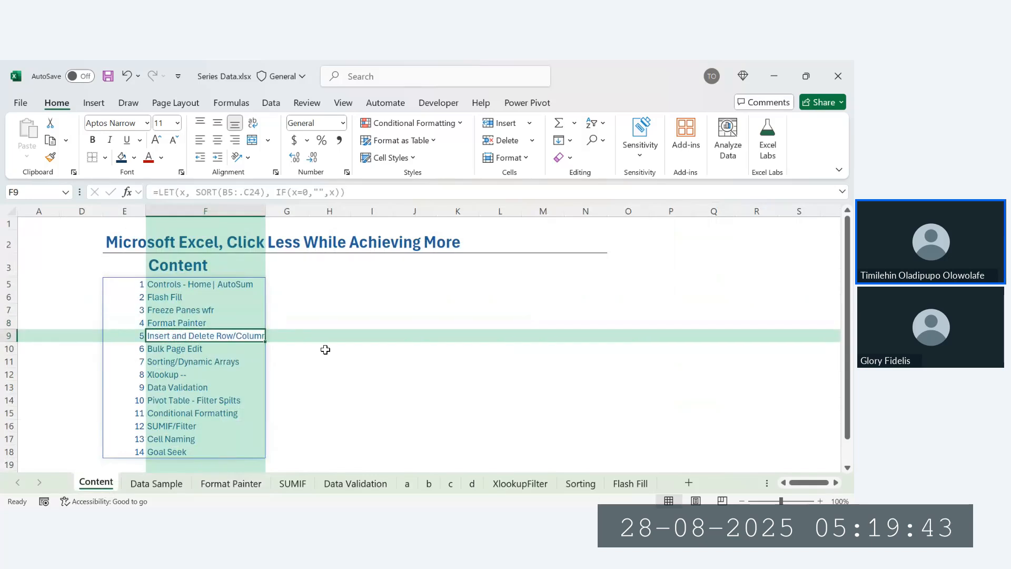
left_click(326, 350)
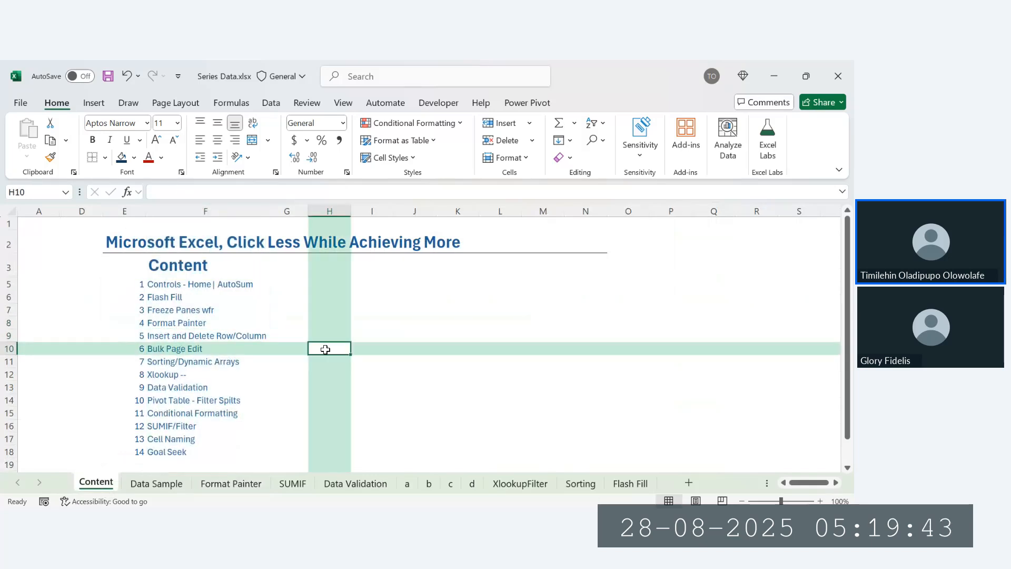
Step: Widen columns A through O of the Data Sample sheet to one equal width and check the resized columns
left_click(156, 482)
scroll(202, 299, "up", 10)
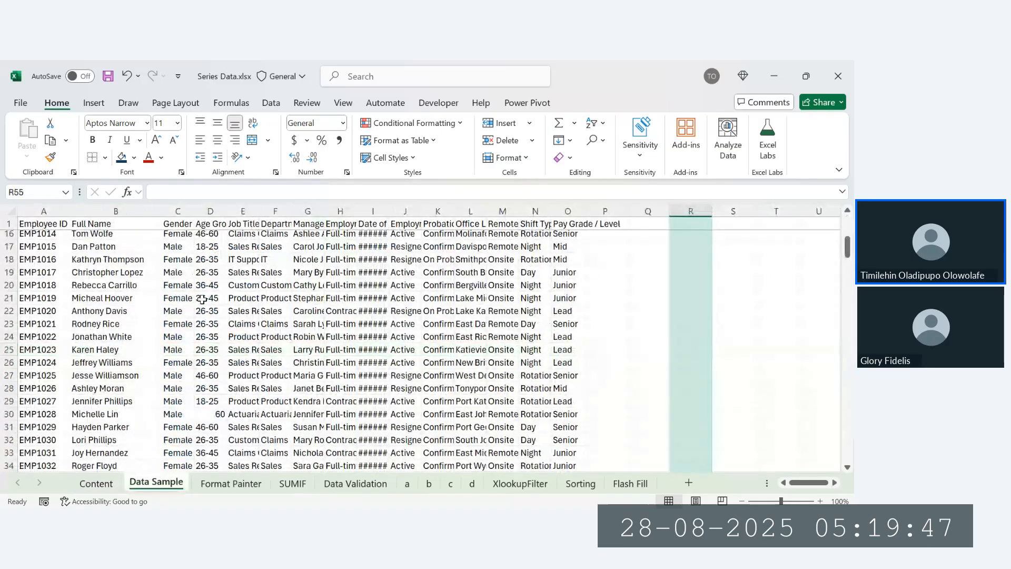
scroll(202, 299, "up", 5)
left_click(47, 209)
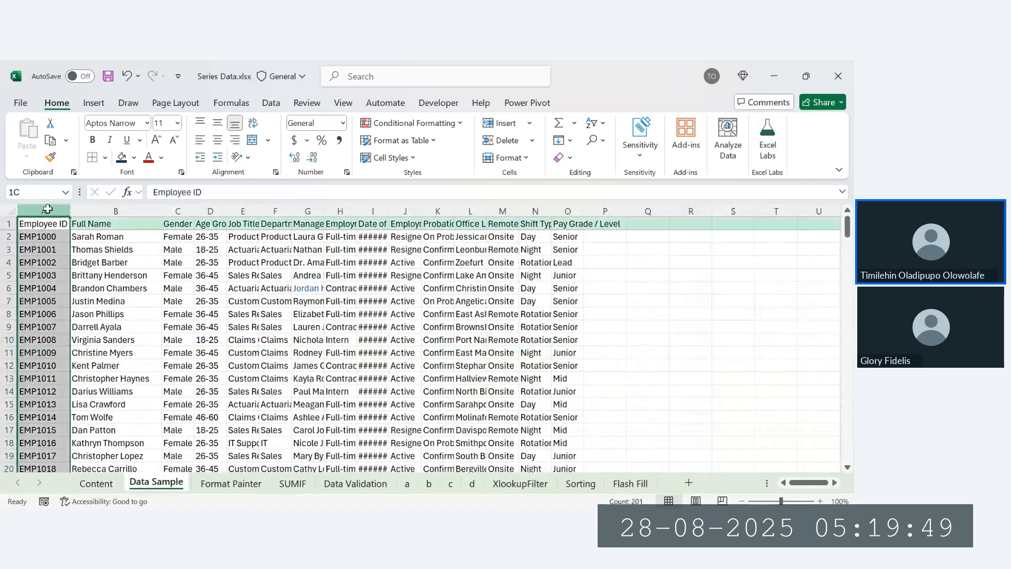
left_click_drag(48, 209, 560, 223)
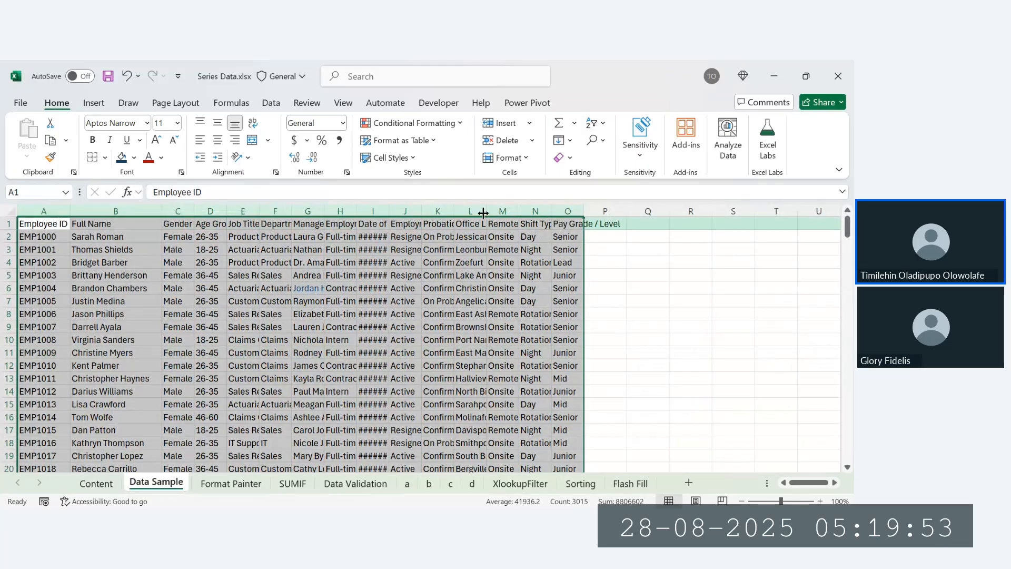
double_click(482, 212)
left_click(508, 299)
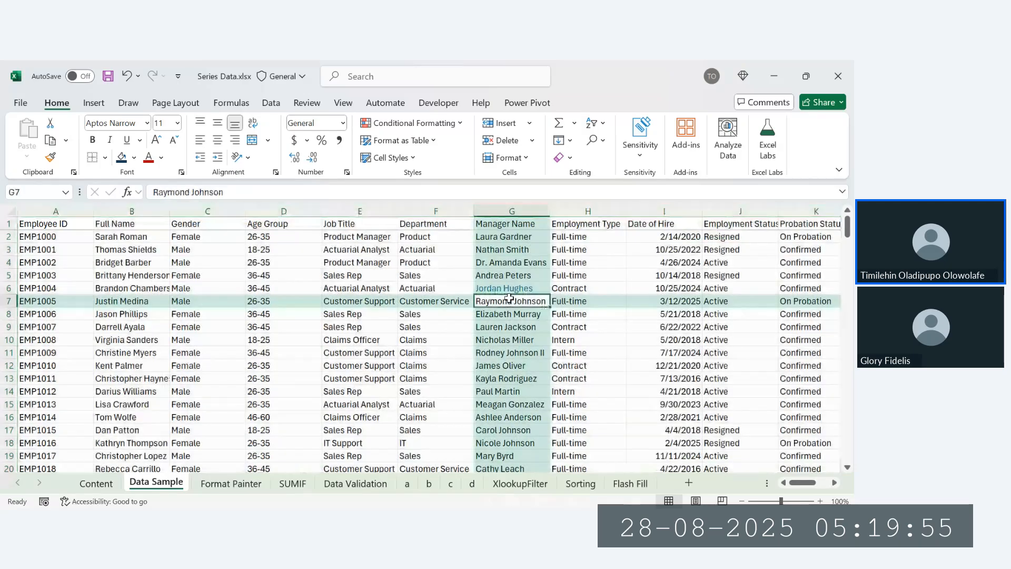
scroll(509, 299, "right", 3)
scroll(508, 299, "left", 3)
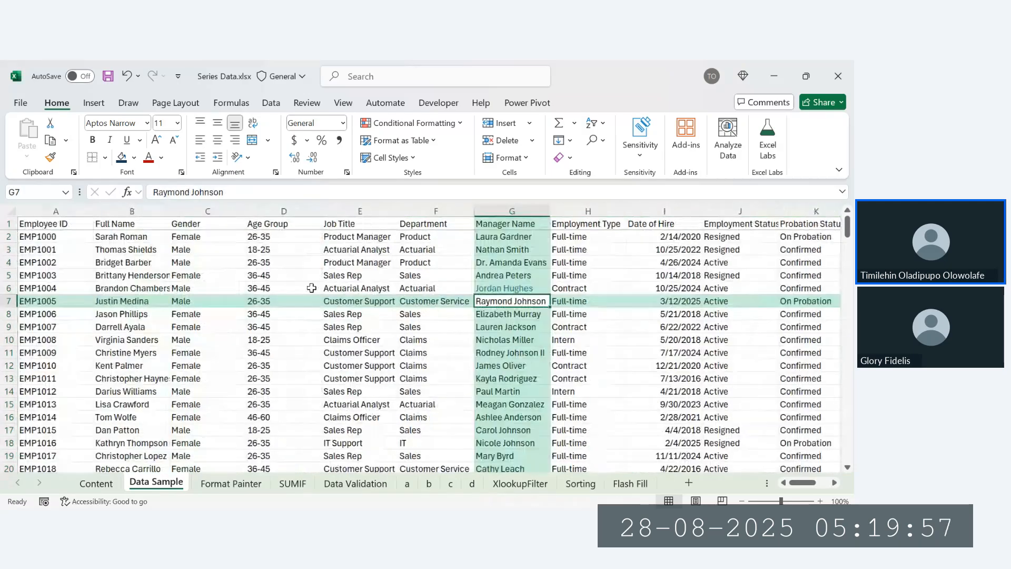
Step: Insert a blank row at row 6 of the Data Sample table, leaving its Employee ID cell empty
left_click(6, 301)
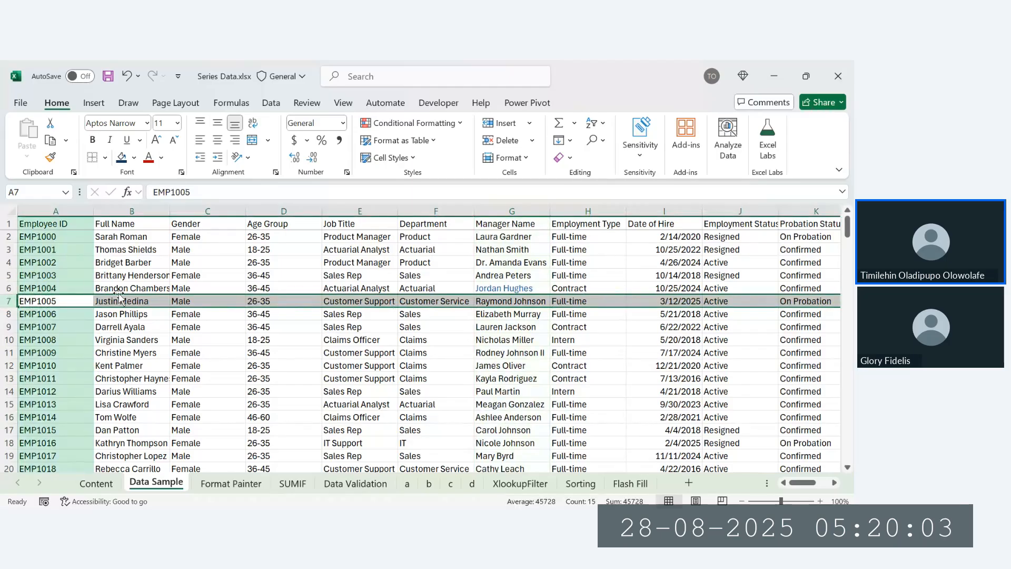
left_click(38, 287)
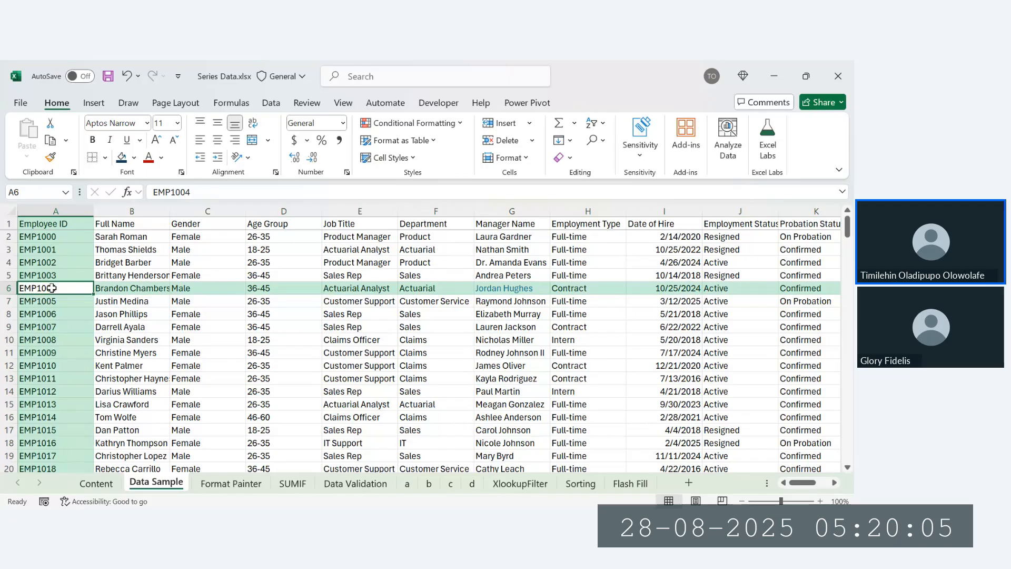
left_click(64, 301)
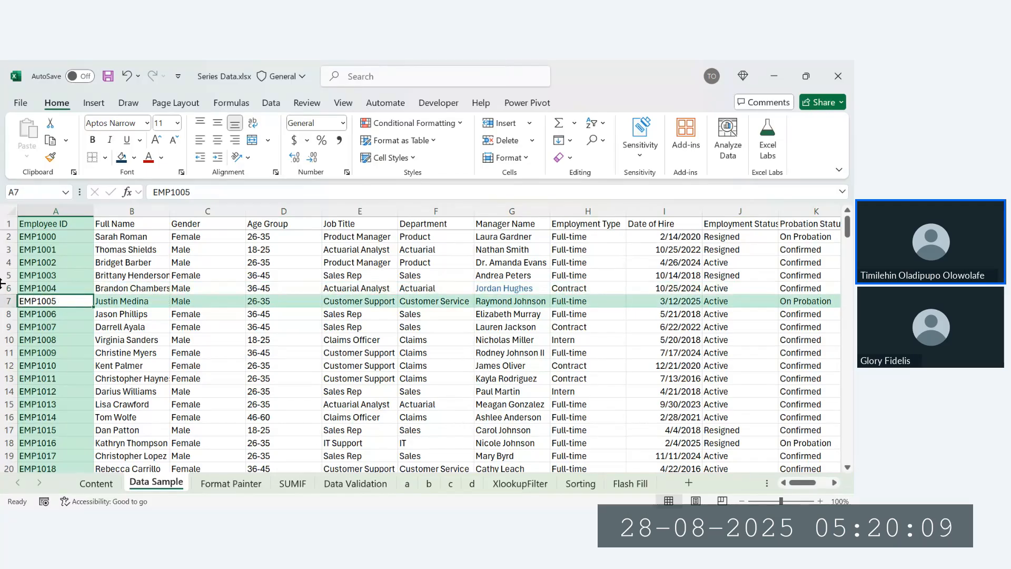
left_click(7, 287)
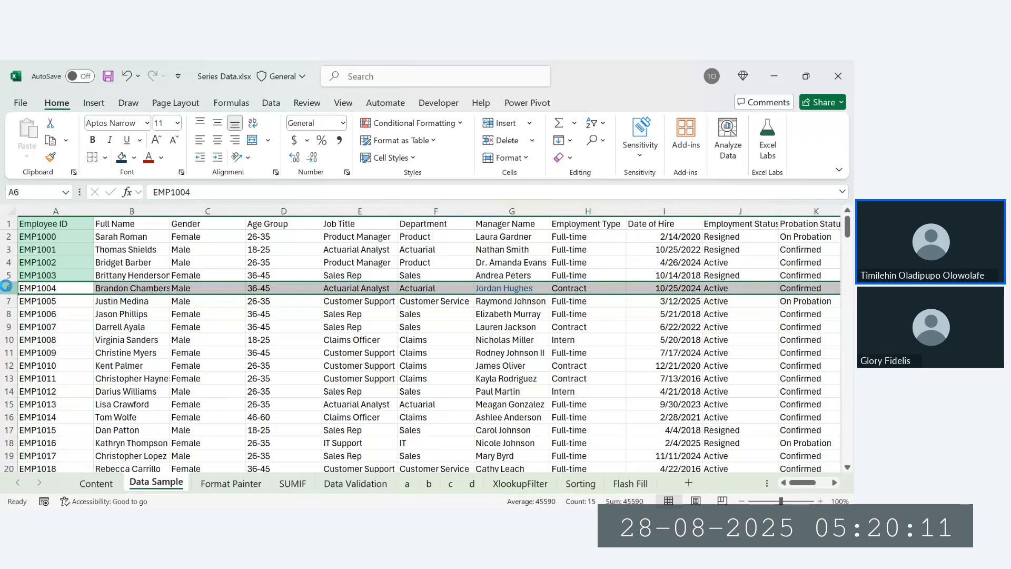
key("ctrl+shift+plus")
left_click(117, 368)
double_click(40, 285)
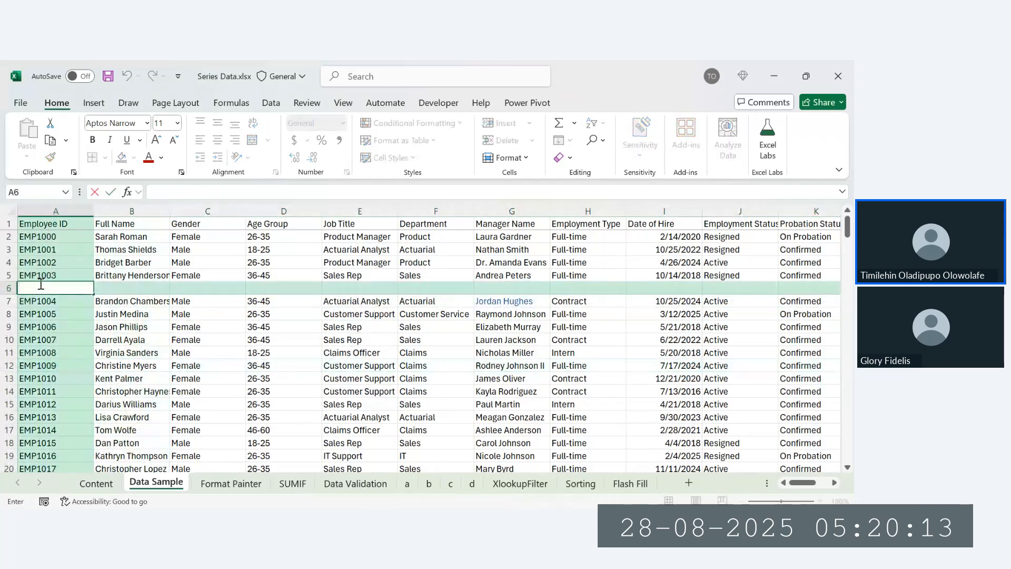
type("e")
key("BackSpace")
key("Return")
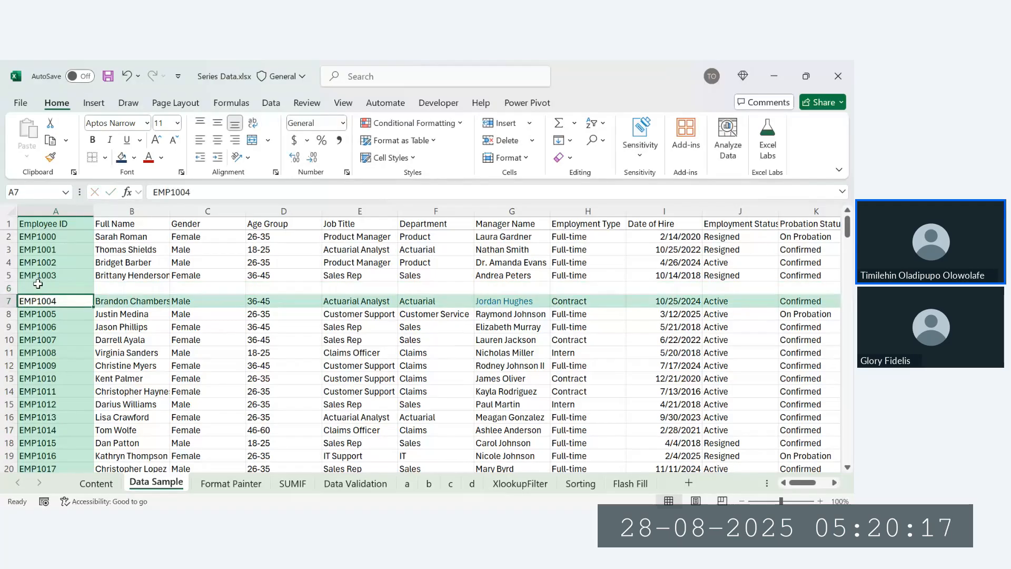
Step: Delete the blank row 6, insert it once more, and delete it again
left_click(7, 288)
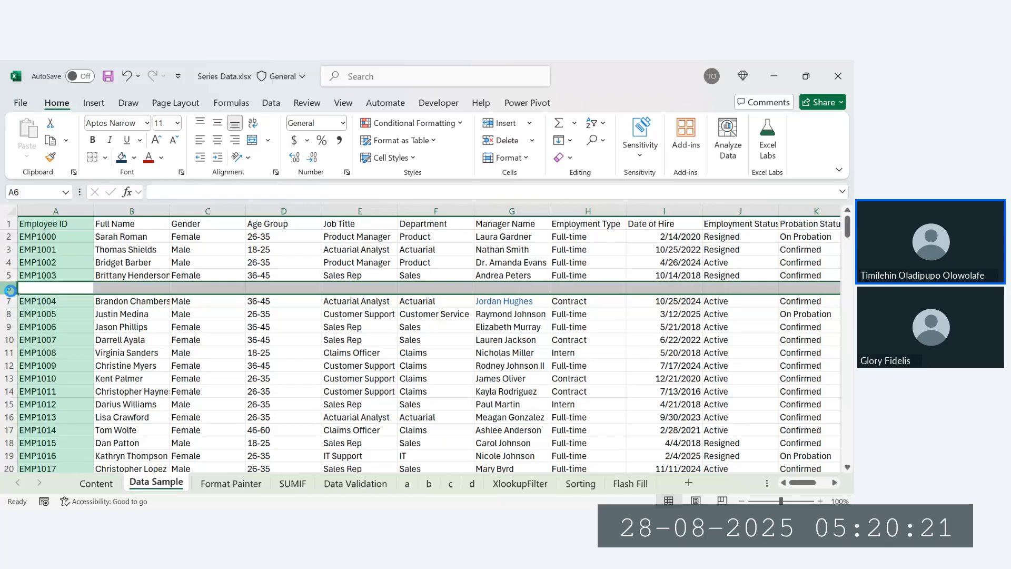
key("ctrl+minus")
key("ctrl+shift+plus")
key("ctrl+minus")
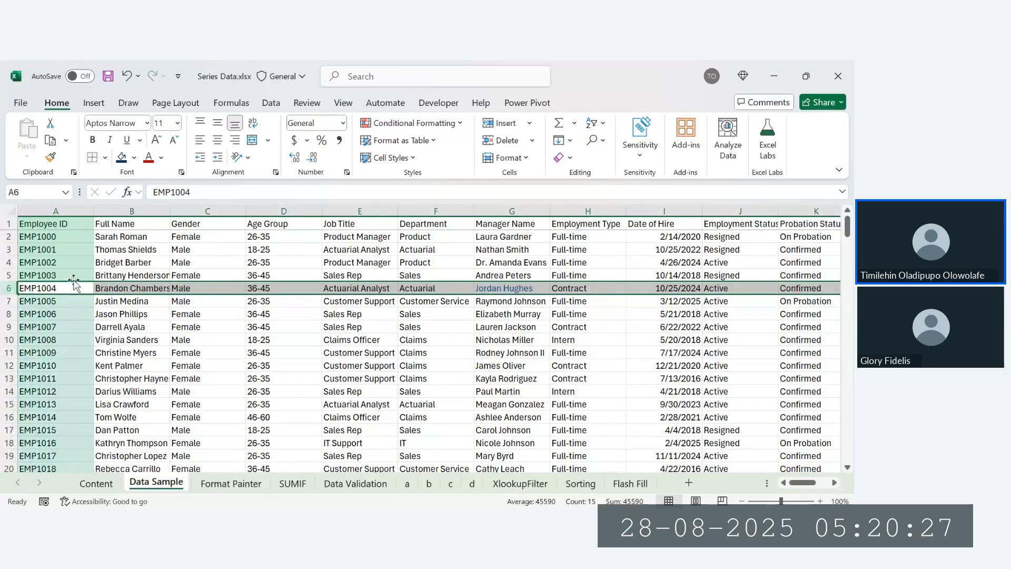
Step: Insert a blank column before Age Group in the Data Sample table and delete it again
left_click(285, 210)
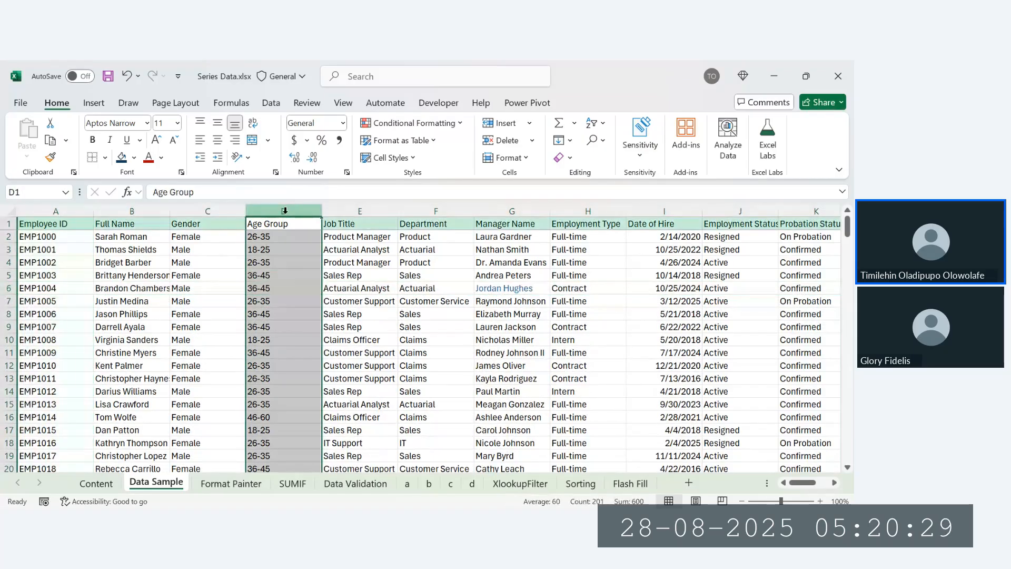
key("ctrl+shift+plus")
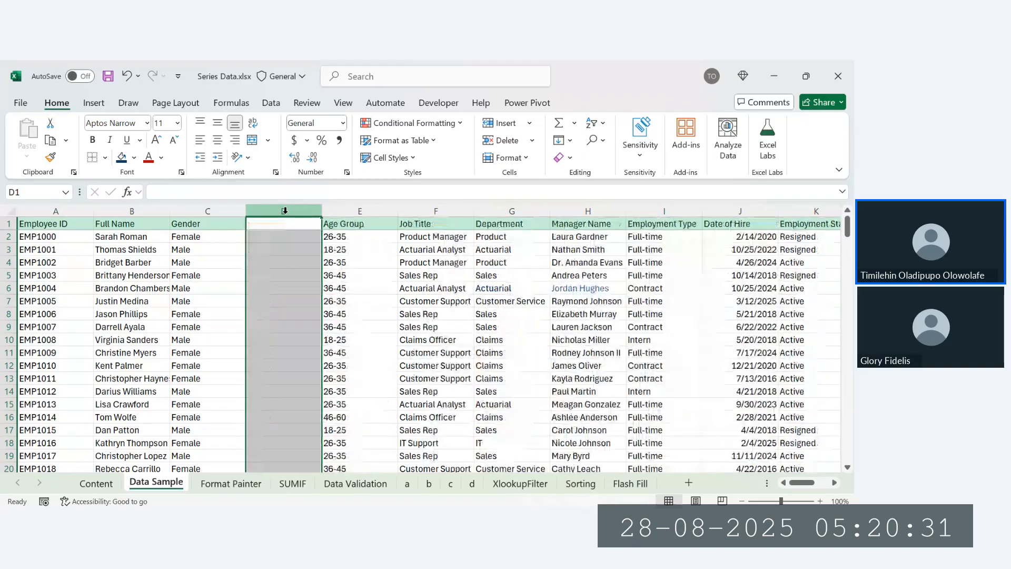
key("ctrl+minus")
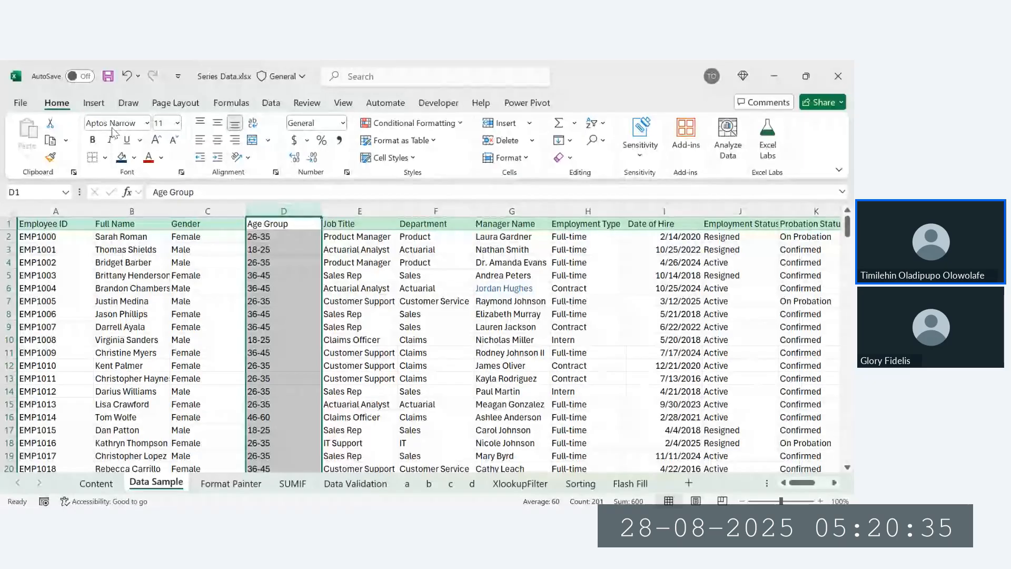
left_click(93, 104)
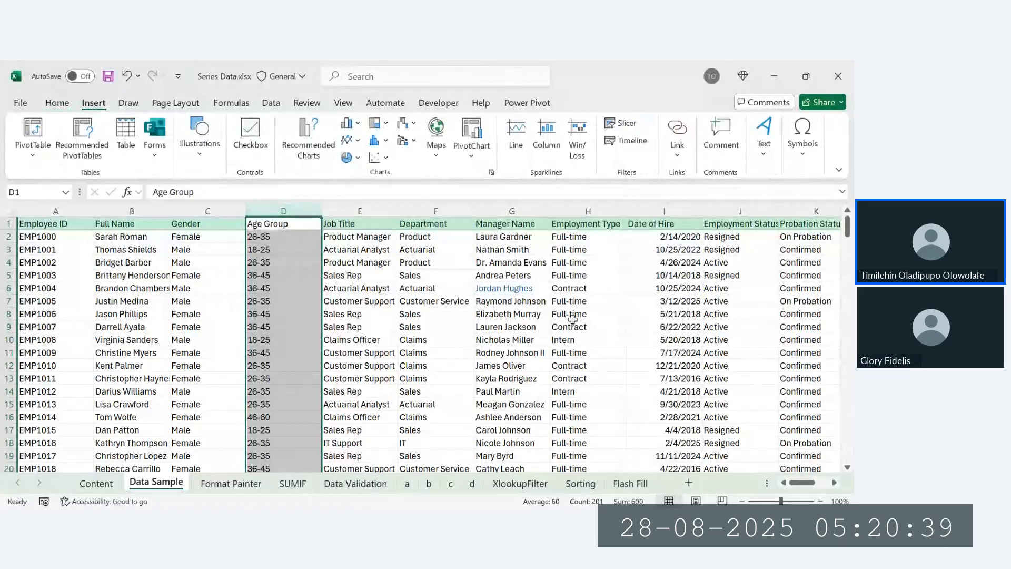
left_click(126, 392)
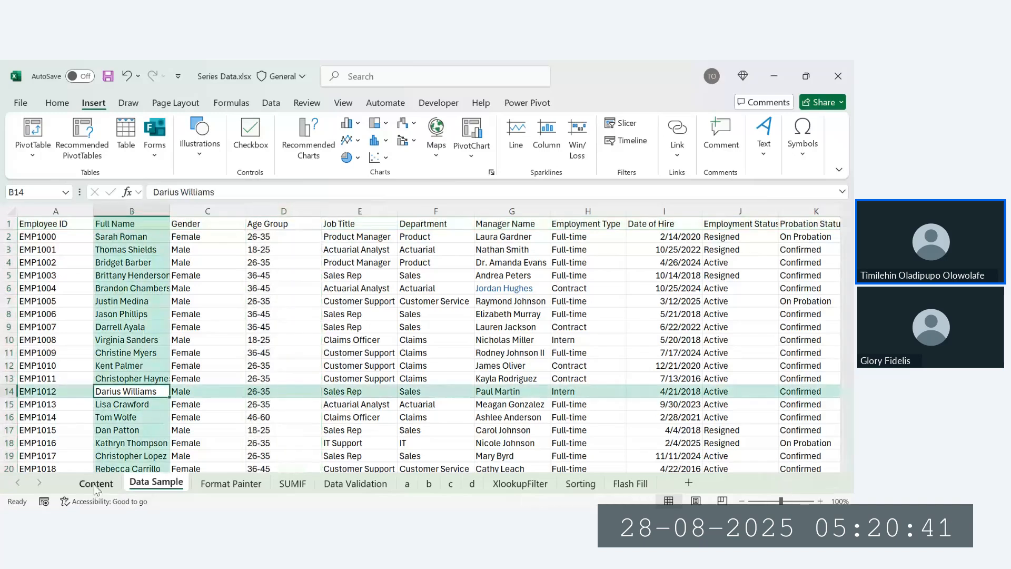
Step: Point out the Bulk Page Edit topic in F10 of the Content sheet and look over sheets a, b and c
left_click(96, 484)
left_click(192, 354)
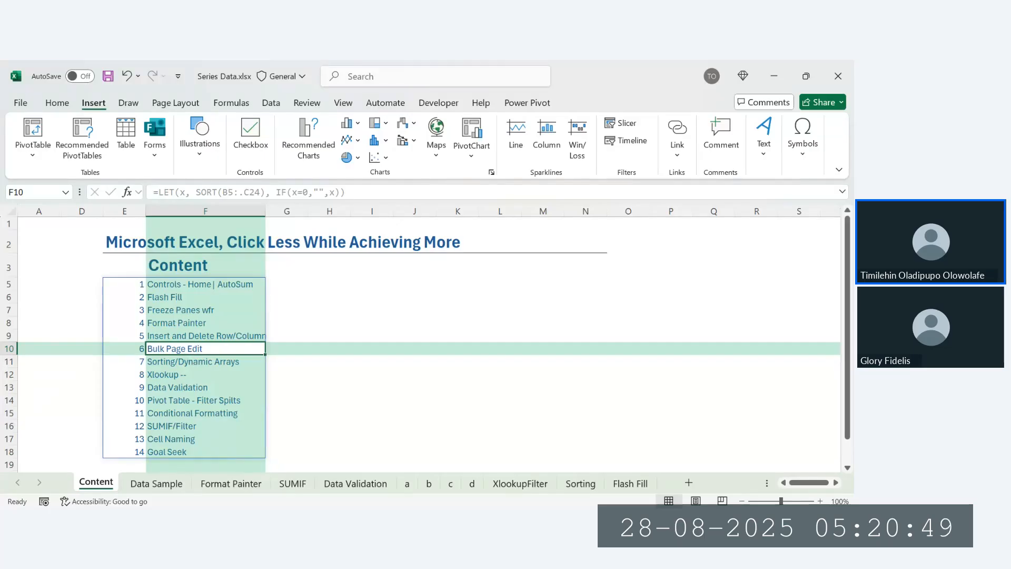
left_click(407, 483)
left_click(428, 485)
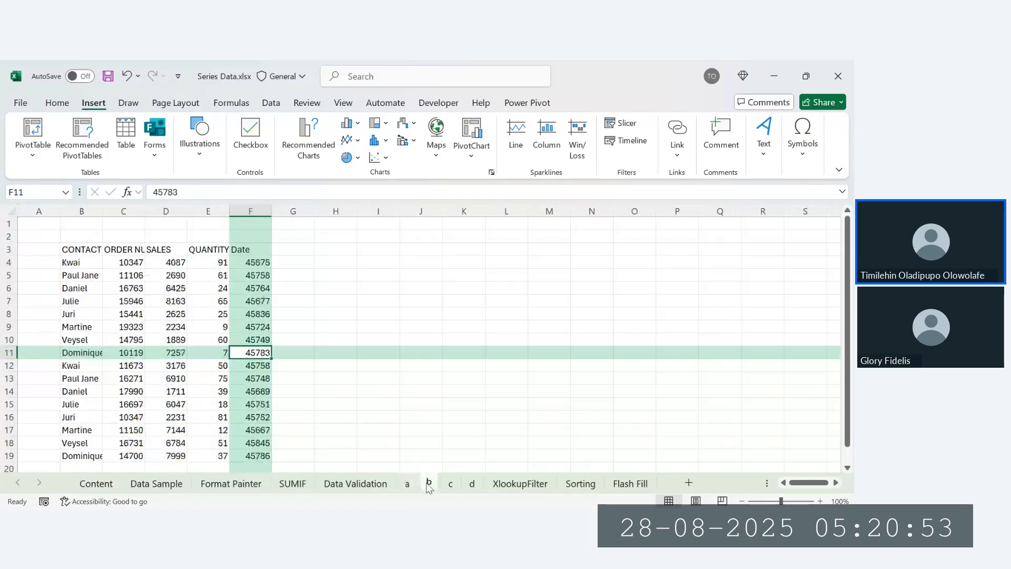
left_click(451, 484)
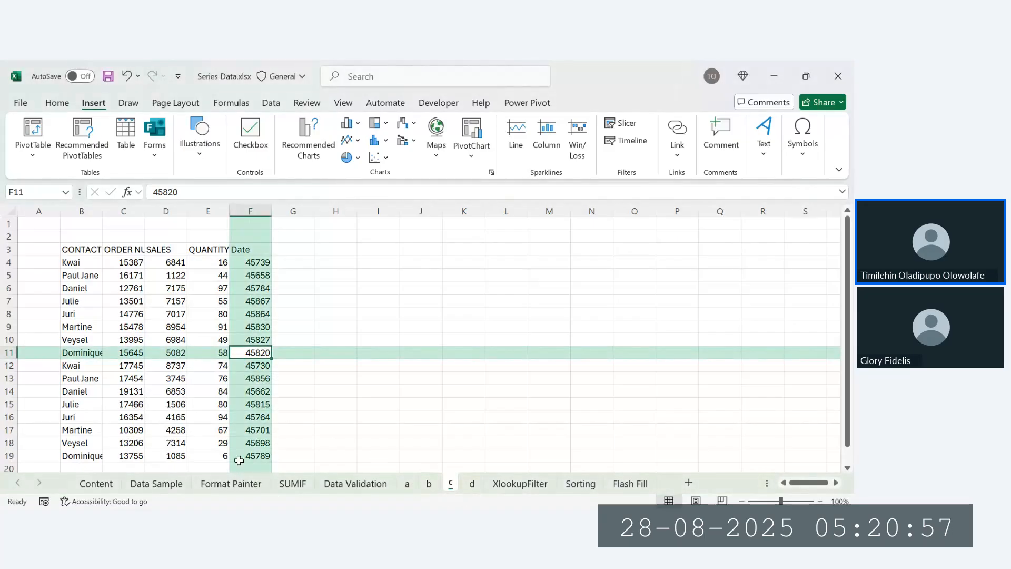
Step: Copy the formatting of table B3:F19 on sheet c with Format Painter and apply it to sheet b from B3
left_click_drag(71, 248, 264, 457)
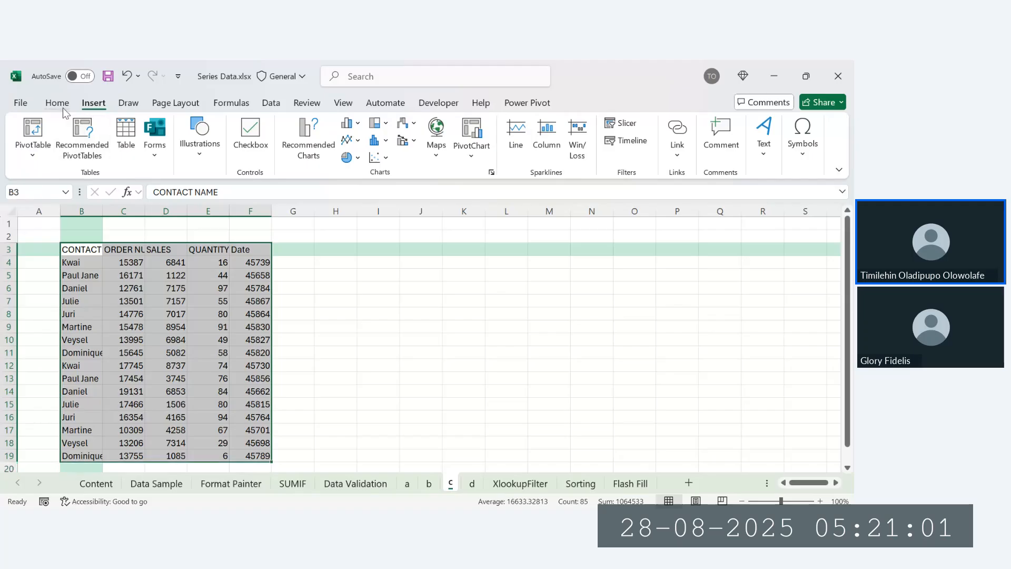
left_click(59, 104)
left_click(50, 157)
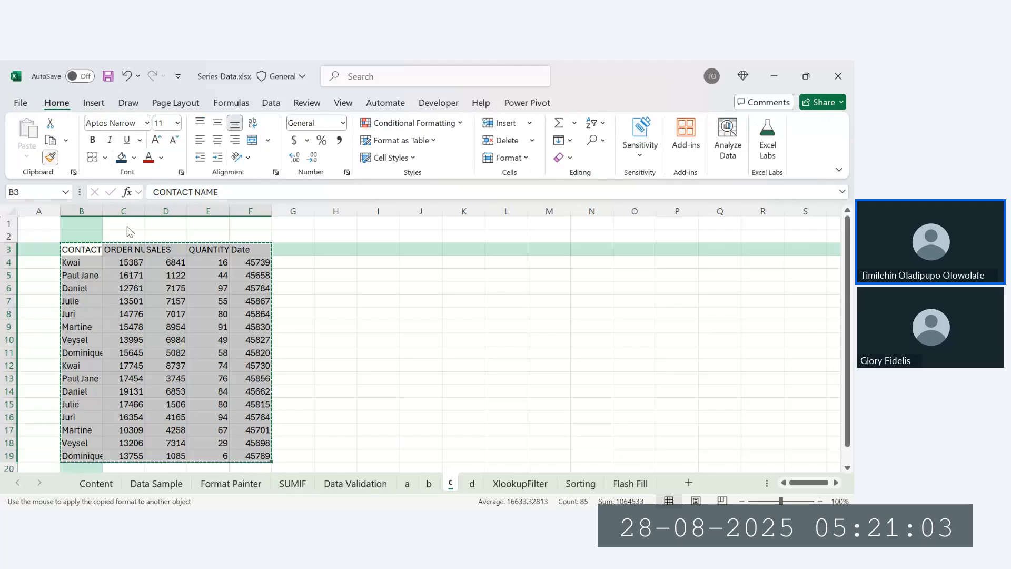
left_click(428, 482)
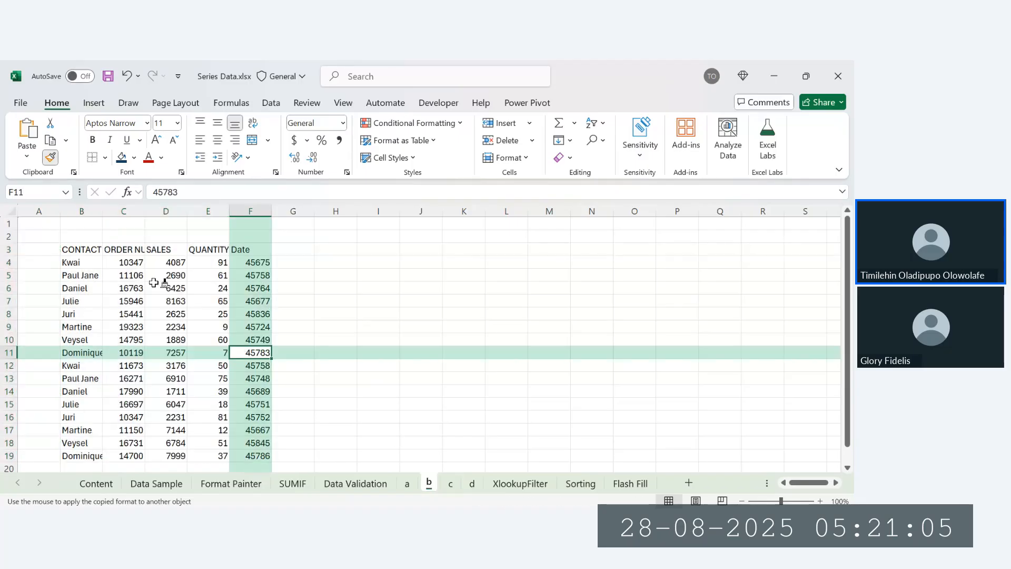
left_click(71, 249)
left_click(316, 275)
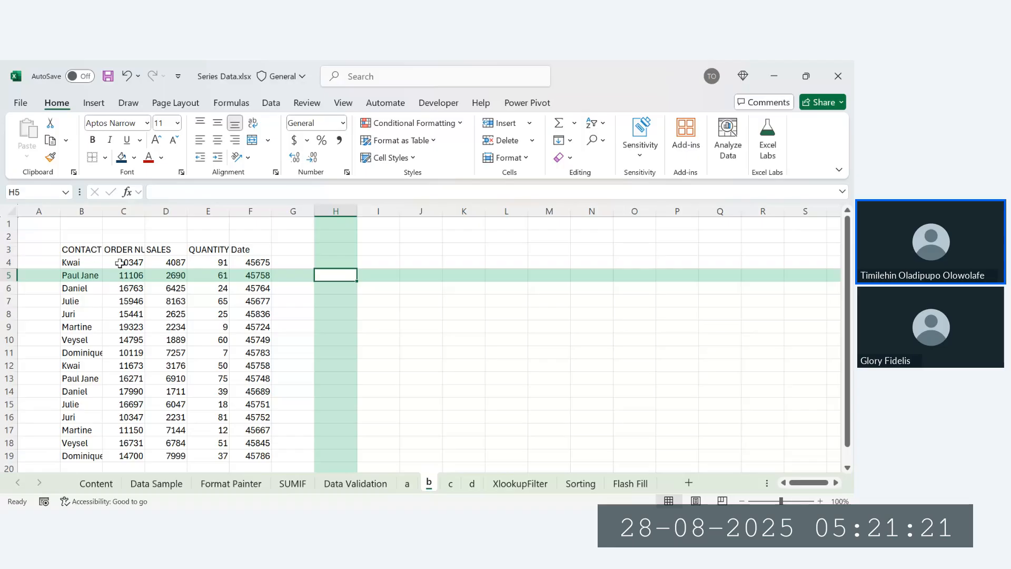
Step: Compare the identically laid-out tables on sheets a, b, c and d, checking the empty cells beside the table on sheet d
left_click(412, 486)
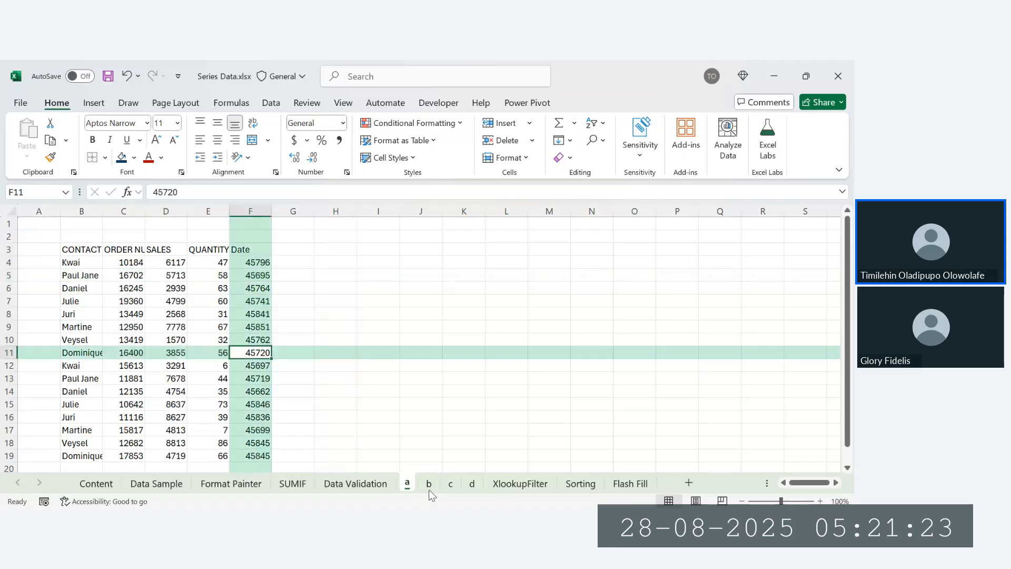
left_click(428, 482)
left_click(429, 483)
left_click(450, 484)
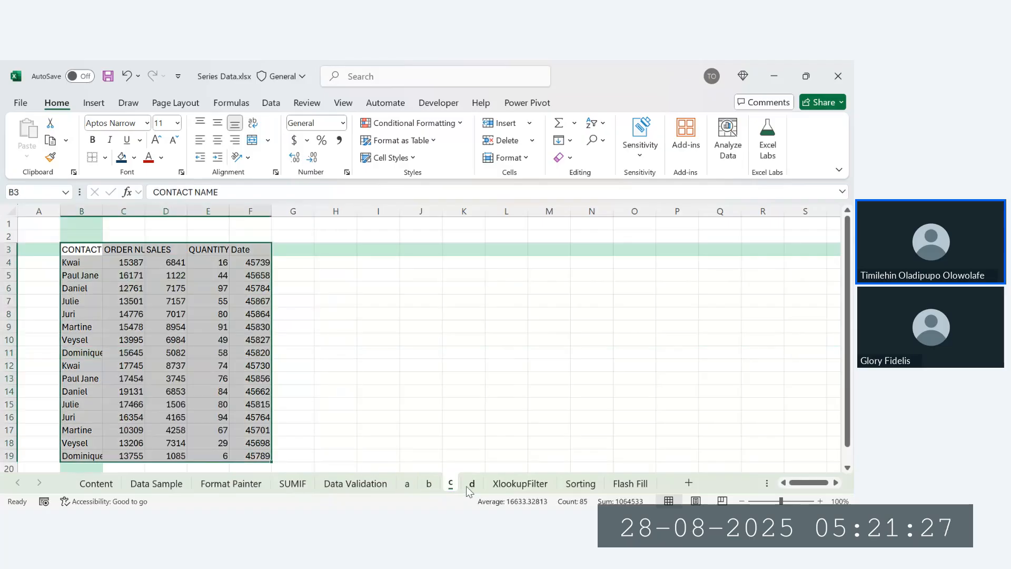
left_click(471, 483)
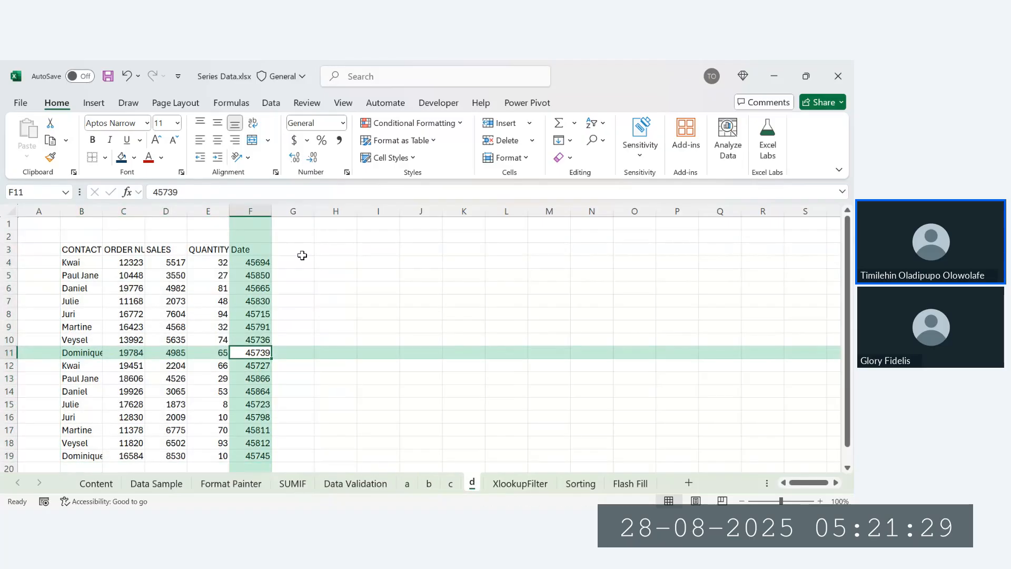
left_click(342, 261)
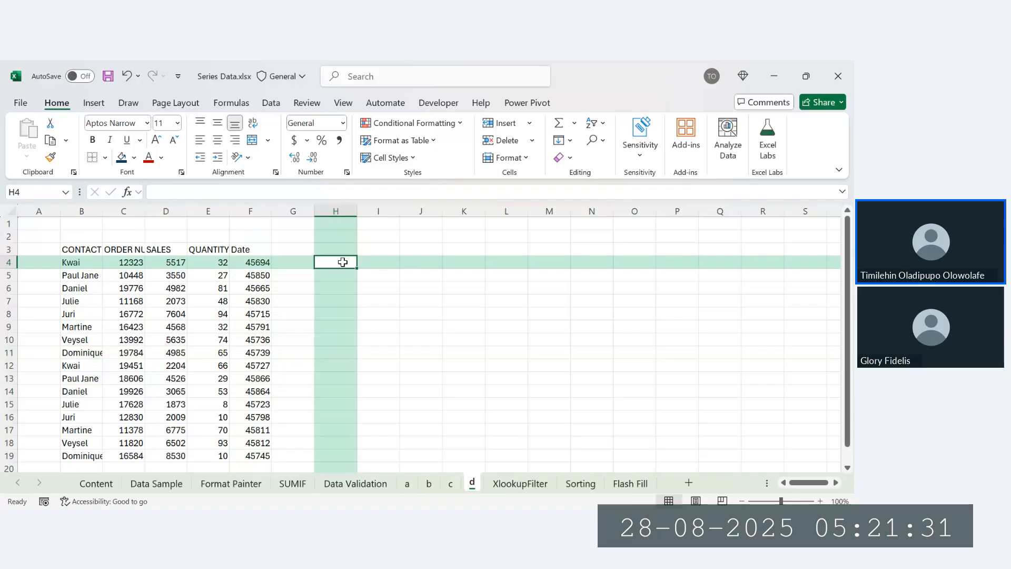
left_click(291, 261)
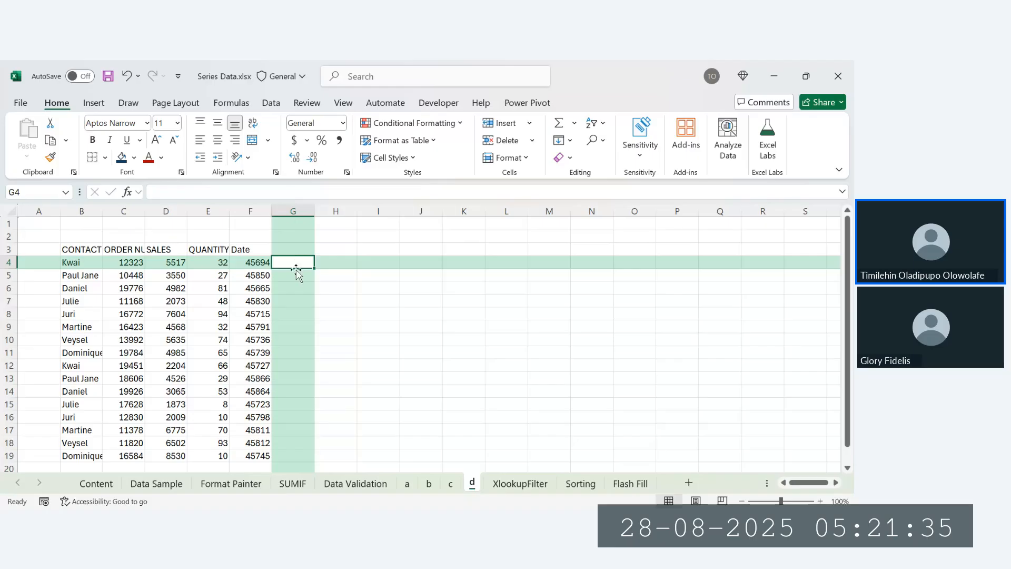
Step: Group sheets a through d for simultaneous editing, with sheet a active
left_click(407, 483)
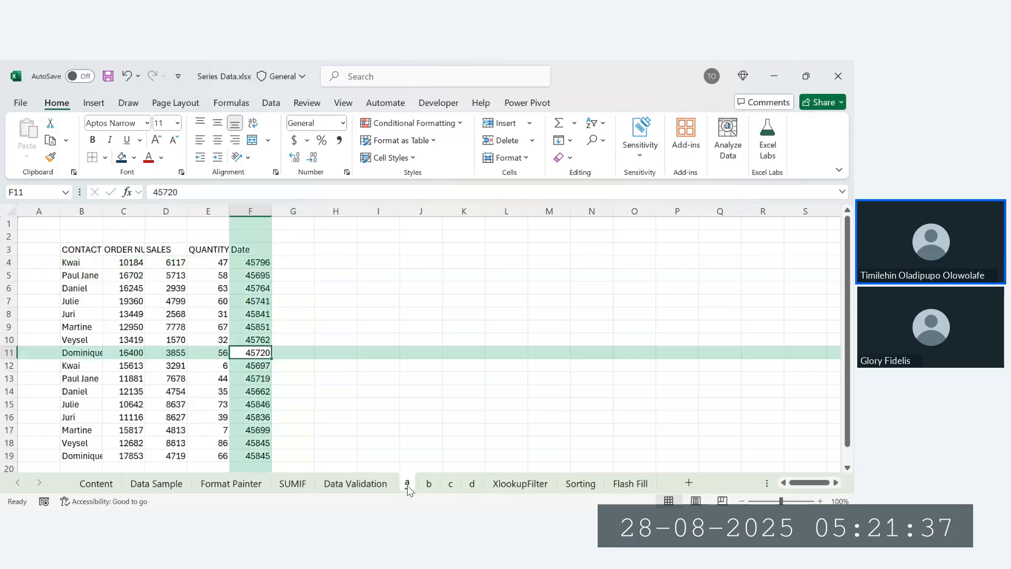
left_click(428, 483, "shift")
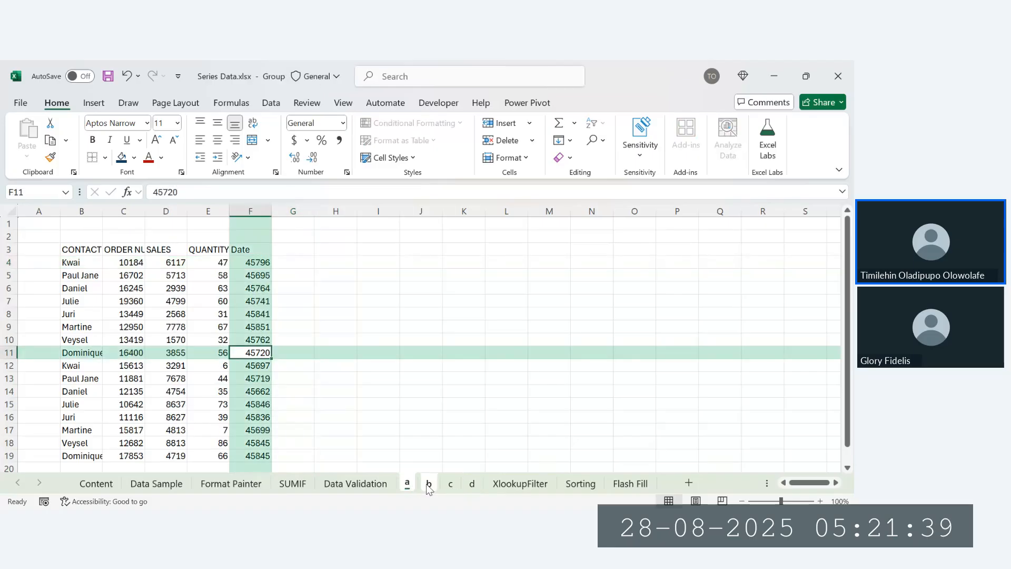
left_click(453, 484, "shift")
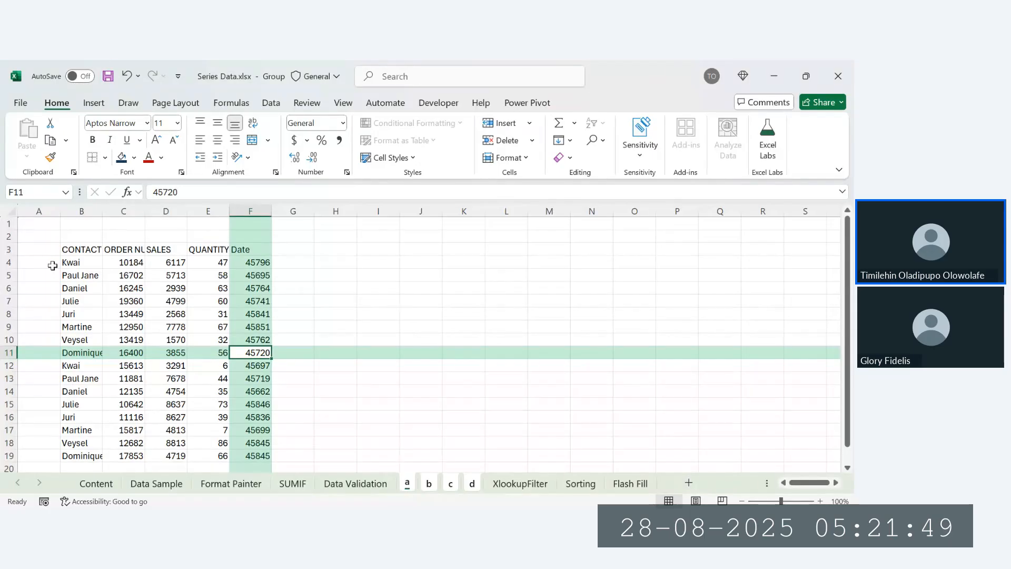
Step: Select header cell B3 in the grouped sheets and check the selection on b, c and d before returning to a
left_click(68, 254)
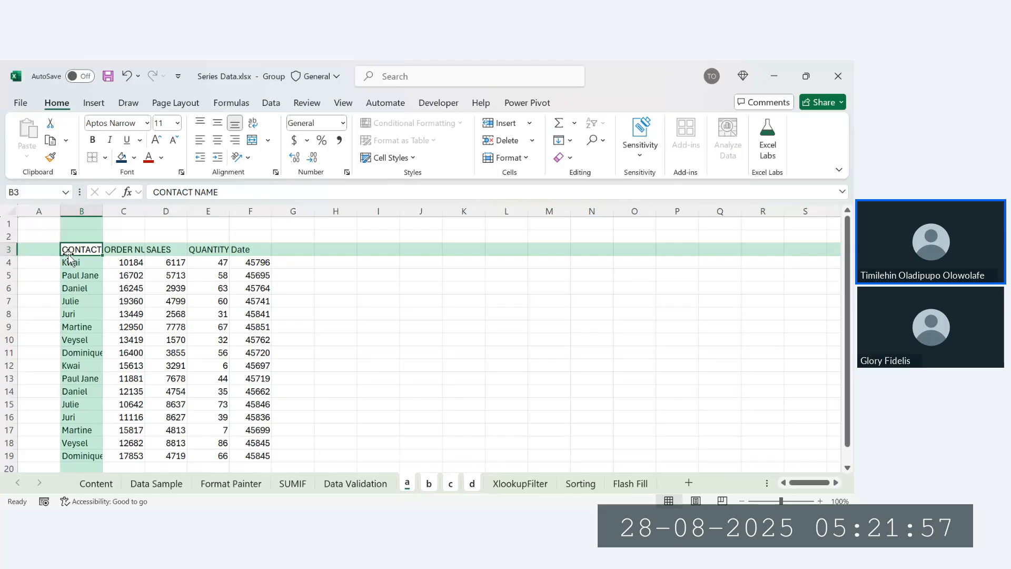
left_click(430, 485)
left_click(450, 485)
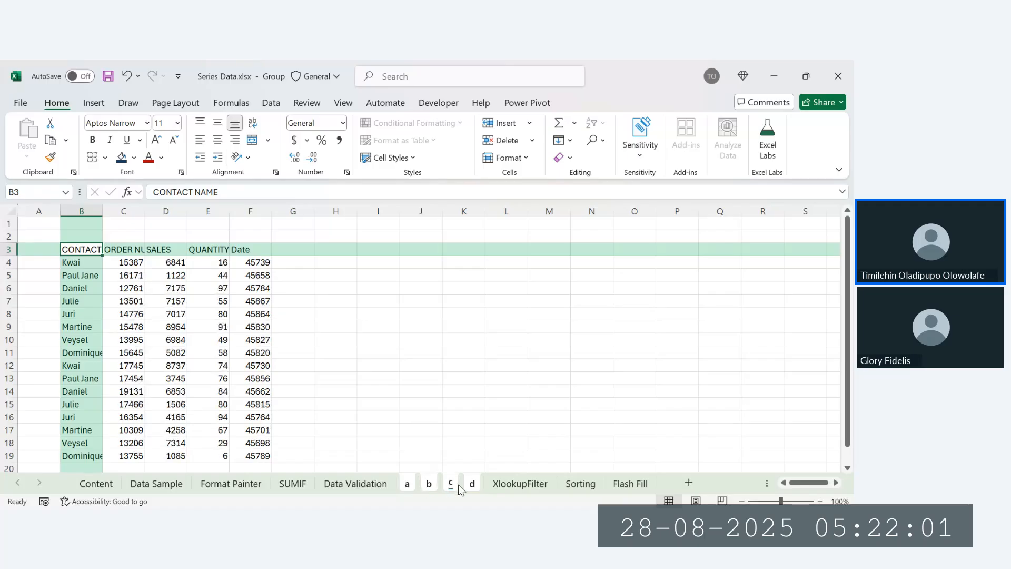
left_click(473, 484)
left_click(405, 484)
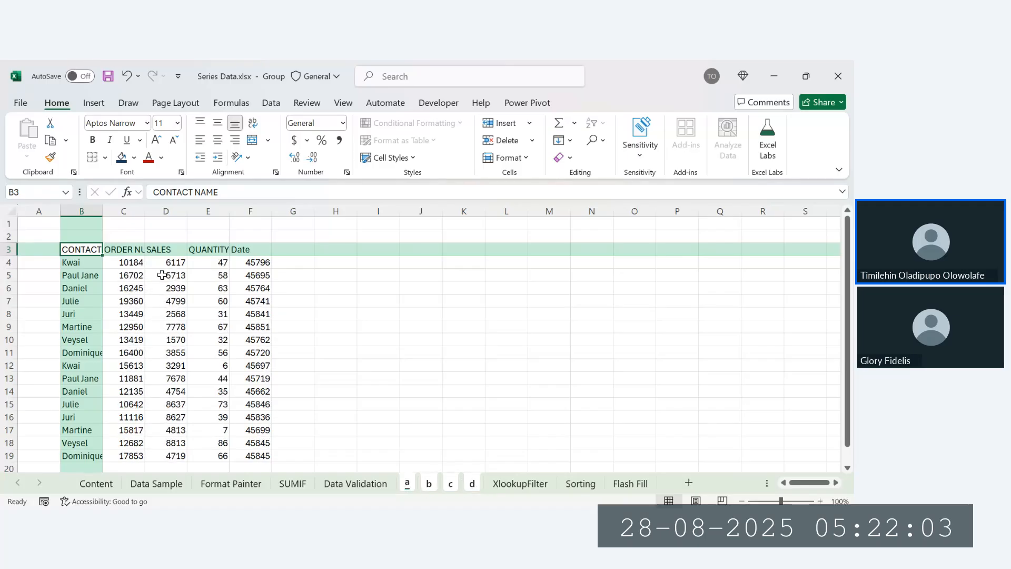
Step: Format headers B3:F3 on the grouped sheets as bold white text on a dark blue fill, and autofit their column widths
key("ctrl+shift+Right")
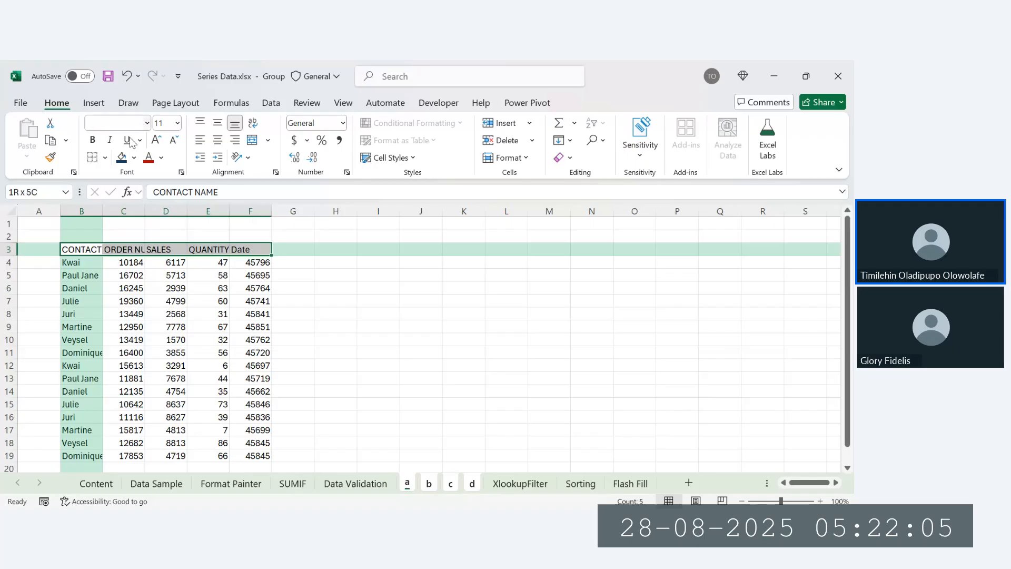
left_click(92, 139)
left_click(162, 158)
left_click(149, 201)
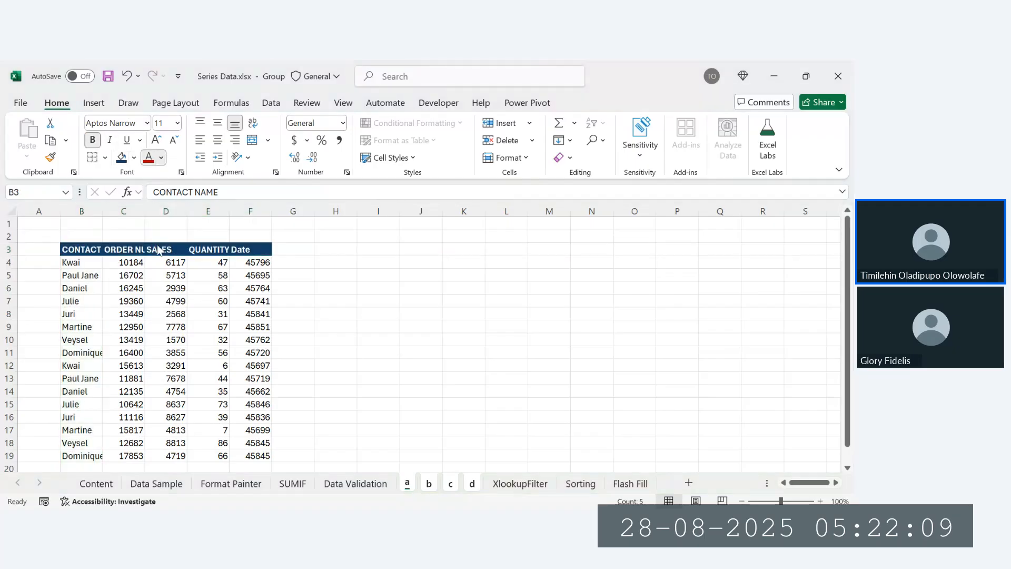
key("alt+h")
key("o")
key("i")
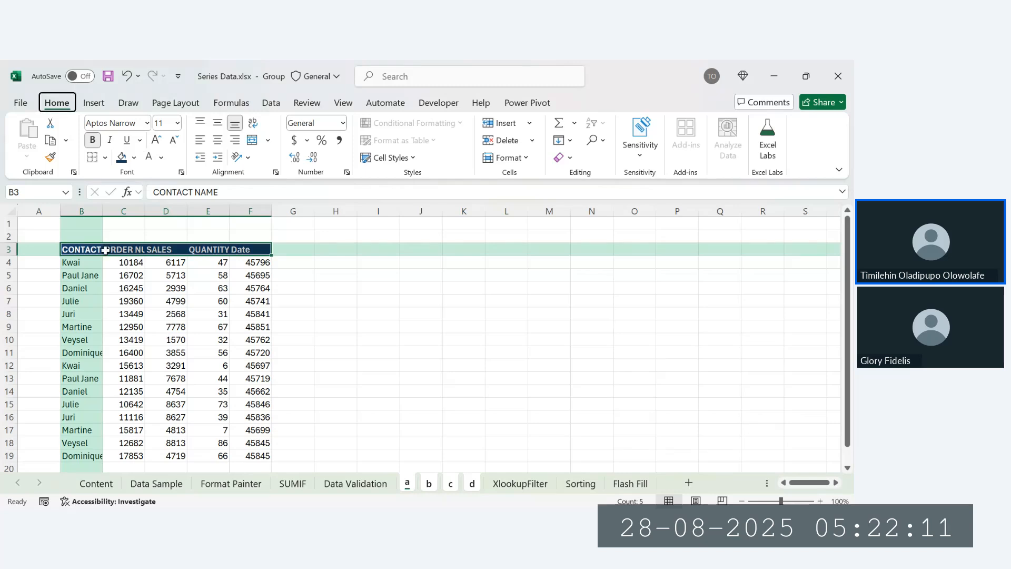
Step: Set the font colour of the data rows B4:F19 to red on all grouped sheets
left_click(71, 263)
key("ctrl+shift+End")
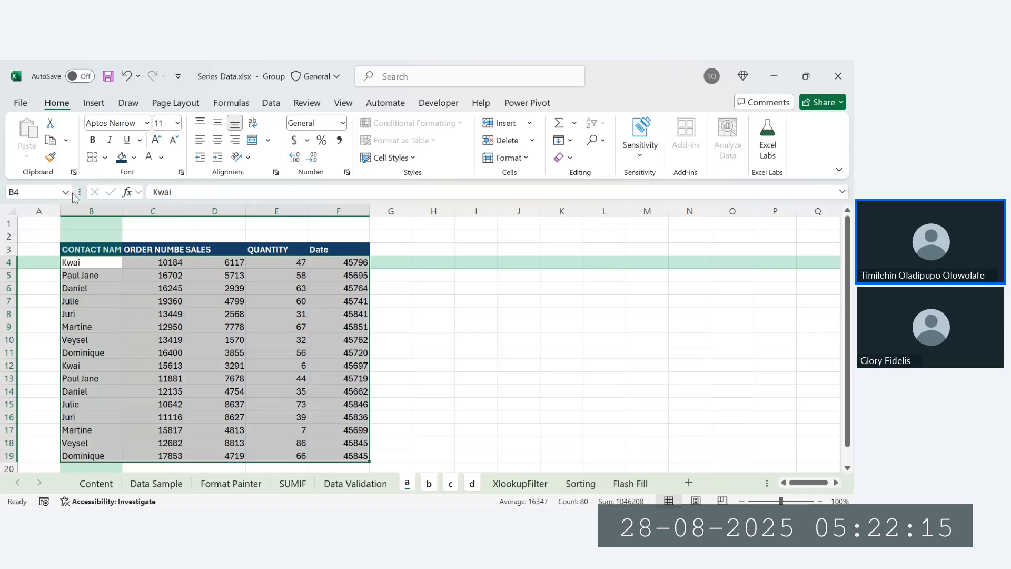
left_click(150, 159)
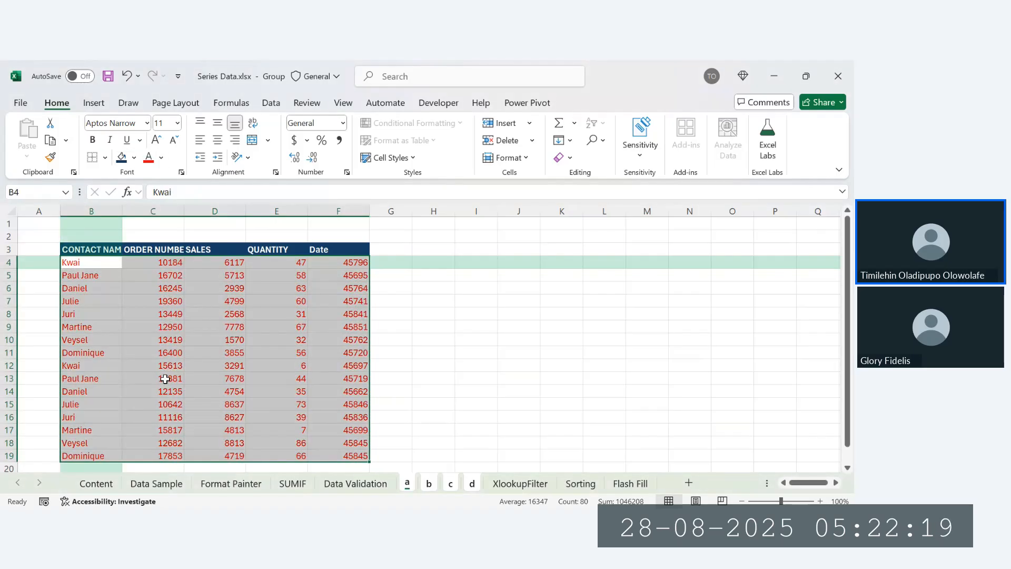
left_click(427, 235)
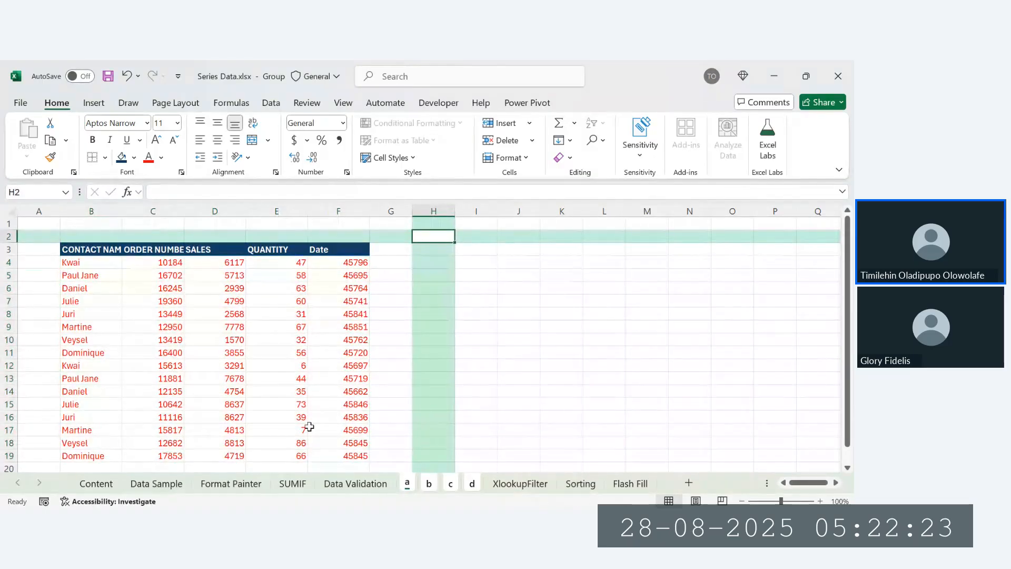
Step: Check the header and font formatting on sheets b, c and d, and return to sheet a
left_click(429, 484)
left_click(235, 351)
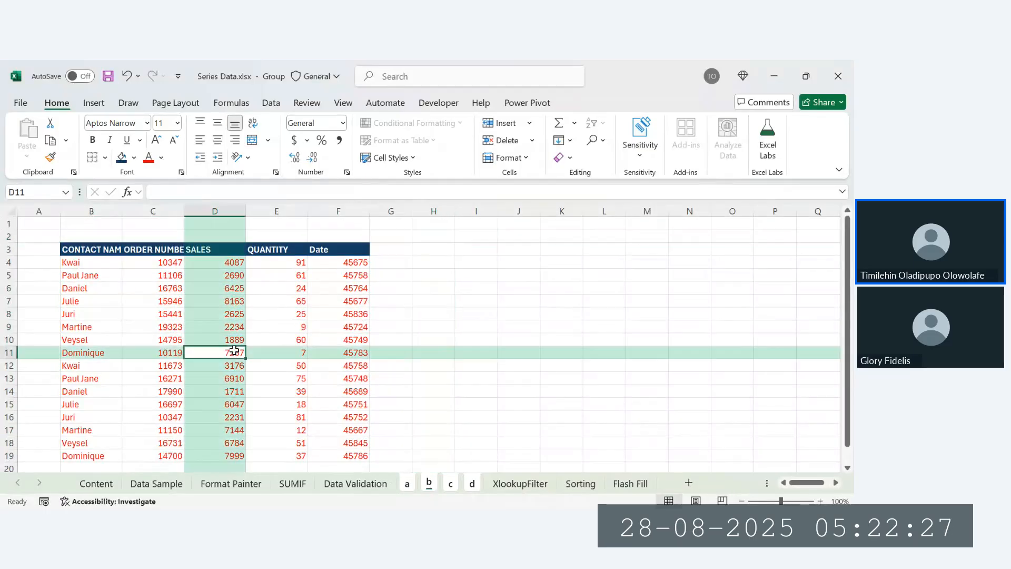
left_click(451, 484)
left_click(296, 325)
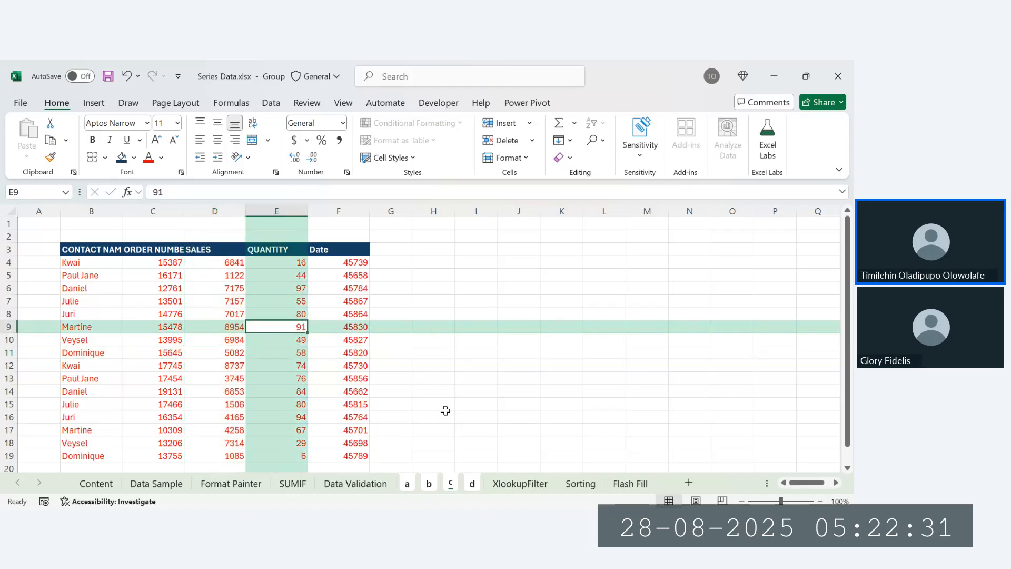
left_click(473, 486)
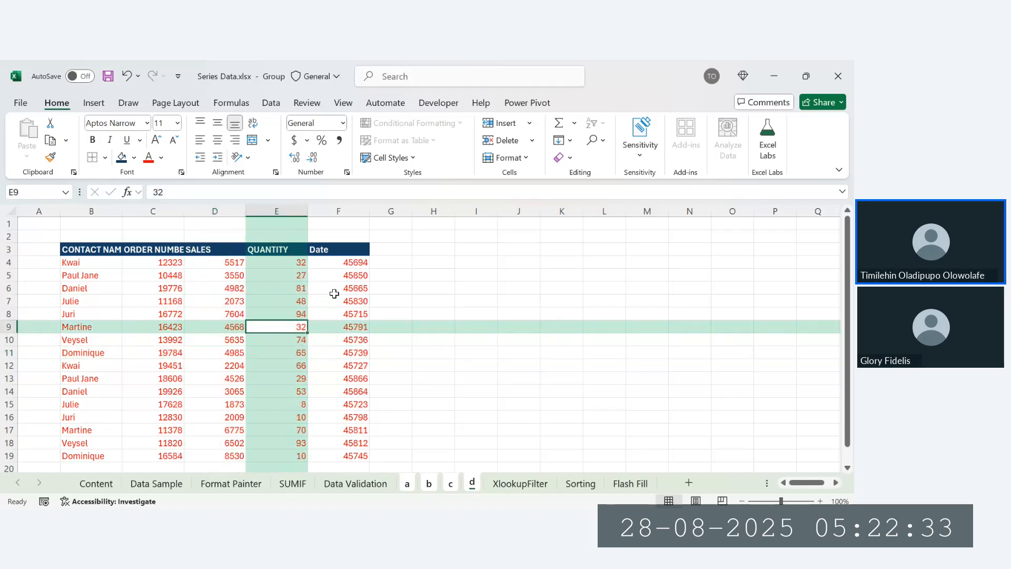
left_click(407, 483)
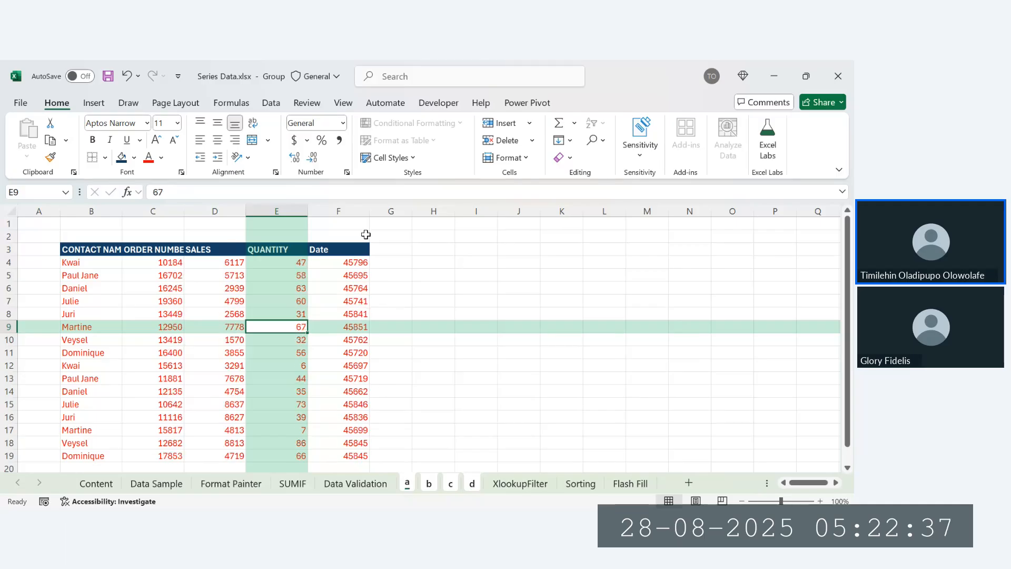
Step: Add a Revenue header in G3 on the grouped sheets and multiply sales by quantity in G4 with =D4*E4
left_click(389, 248)
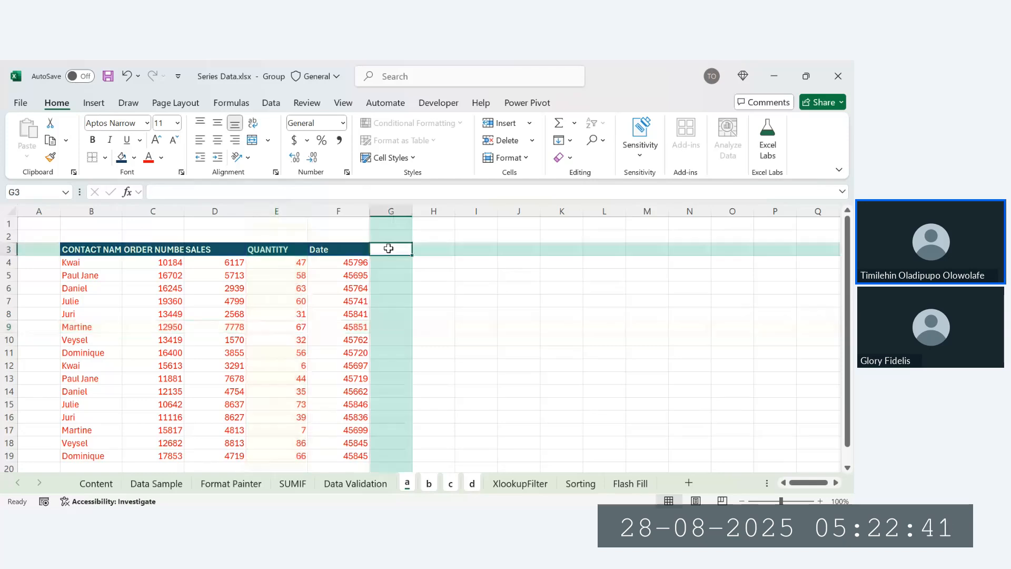
type("Revenue")
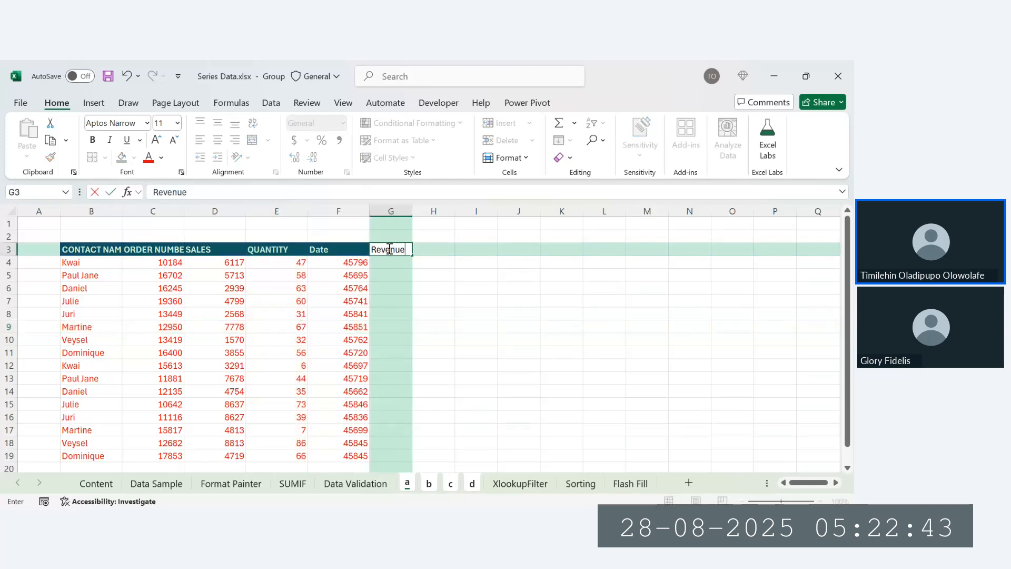
key("Return")
type("=")
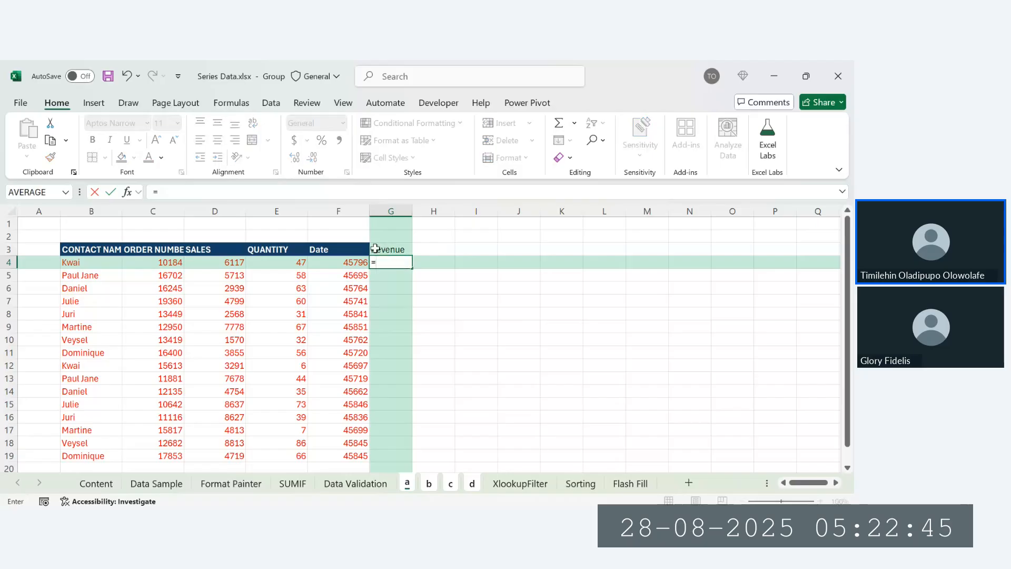
left_click(225, 264)
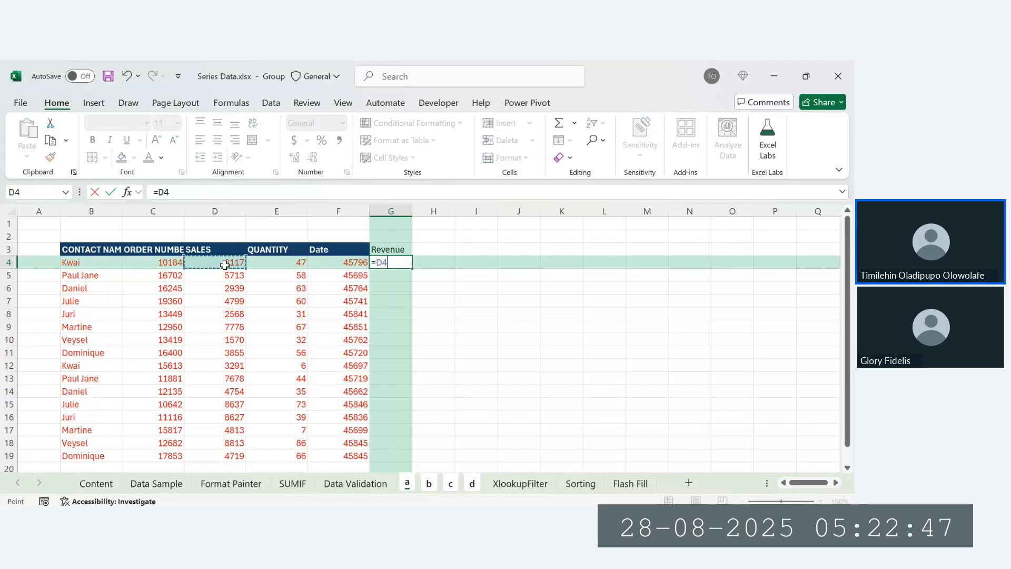
type("*")
left_click(272, 258)
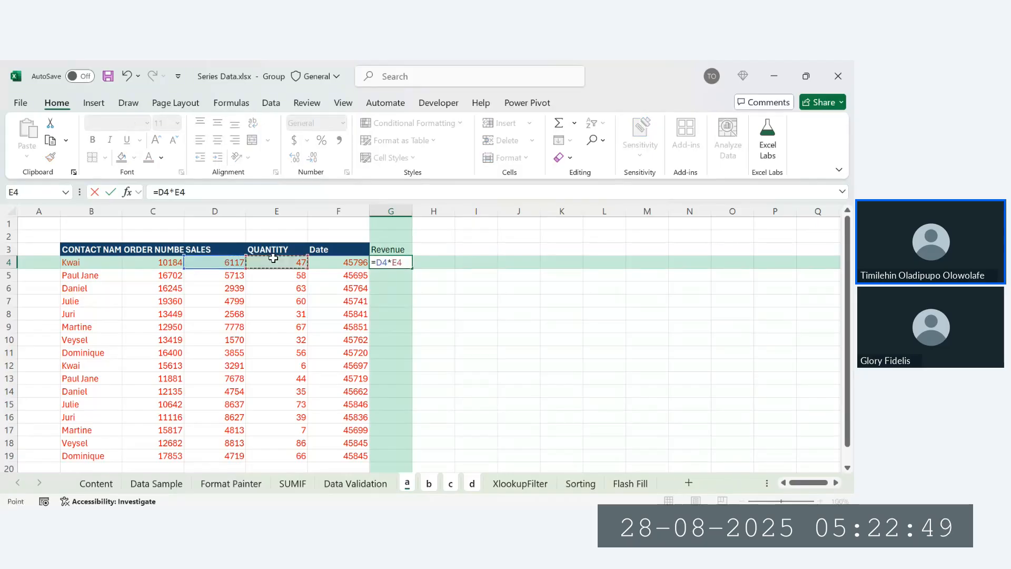
key("Return")
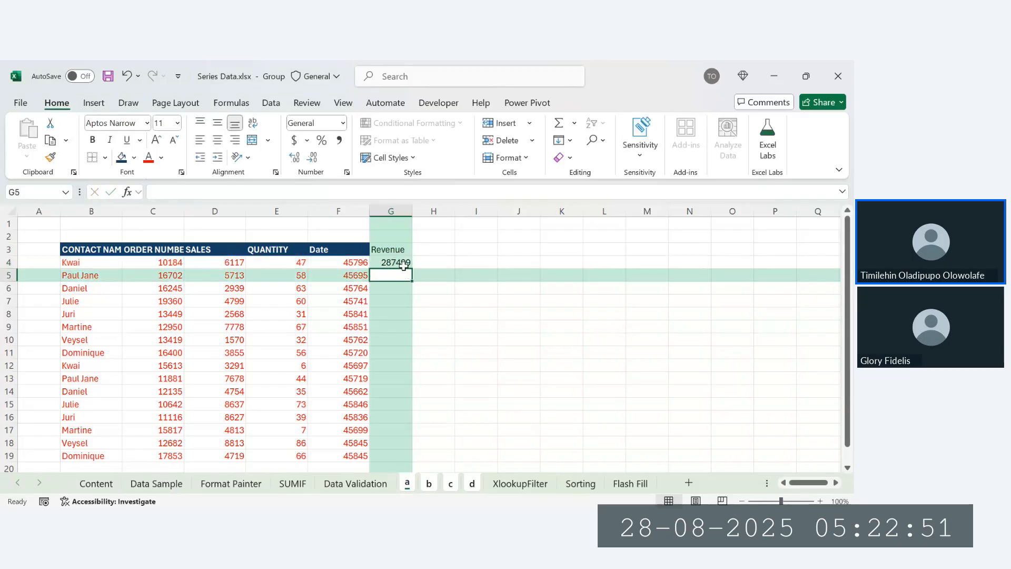
Step: Fill the revenue formula from G4 down to G19 on the grouped sheets and check the formula in G5
double_click(407, 265)
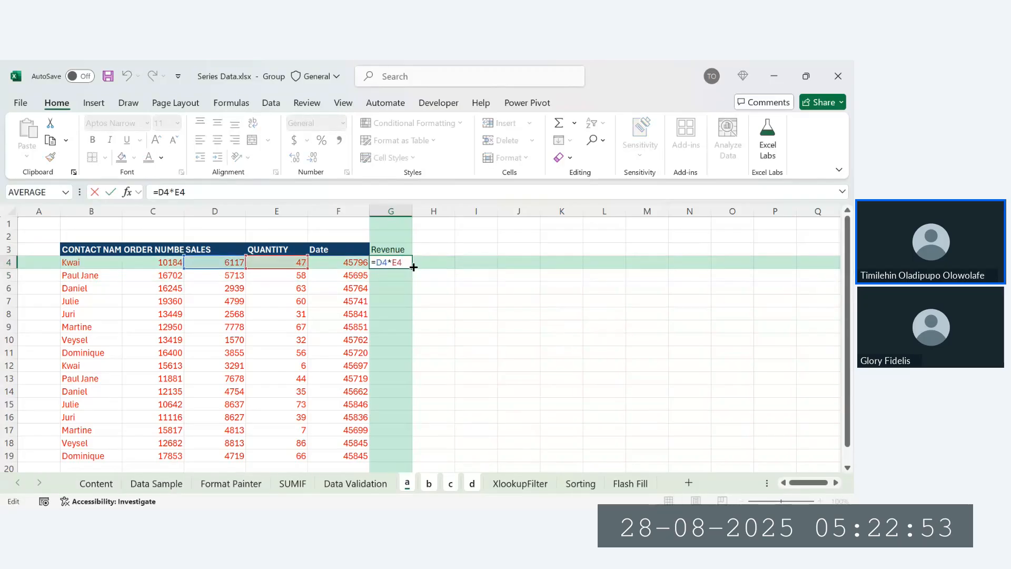
key("Return")
left_click(410, 265)
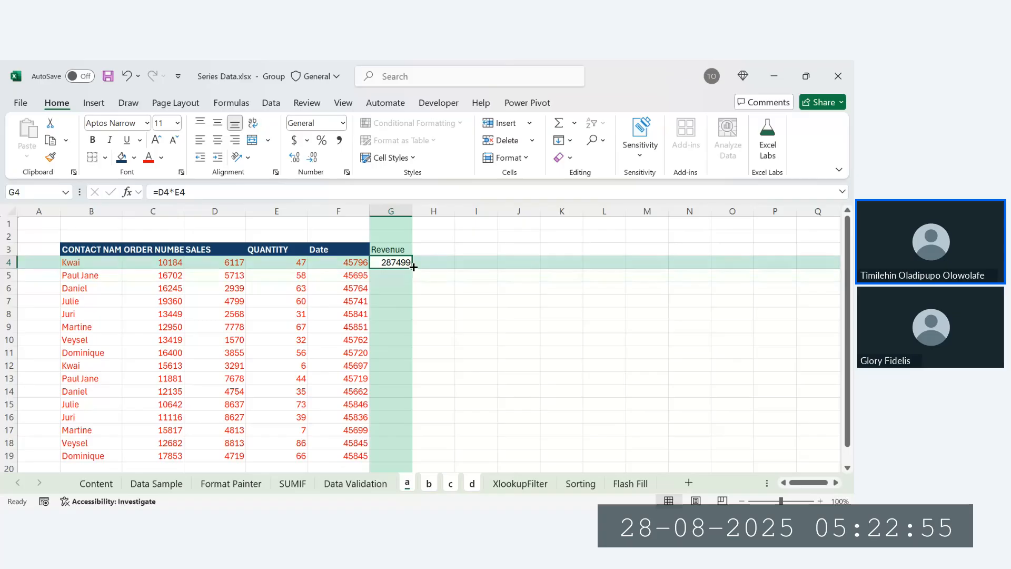
left_click_drag(414, 267, 417, 462)
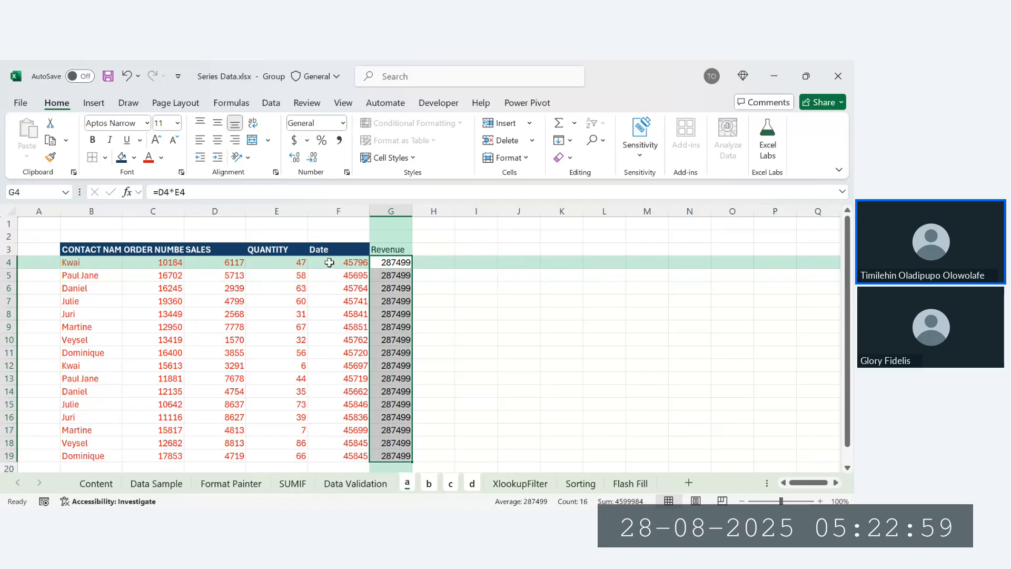
left_click(402, 274)
double_click(403, 276)
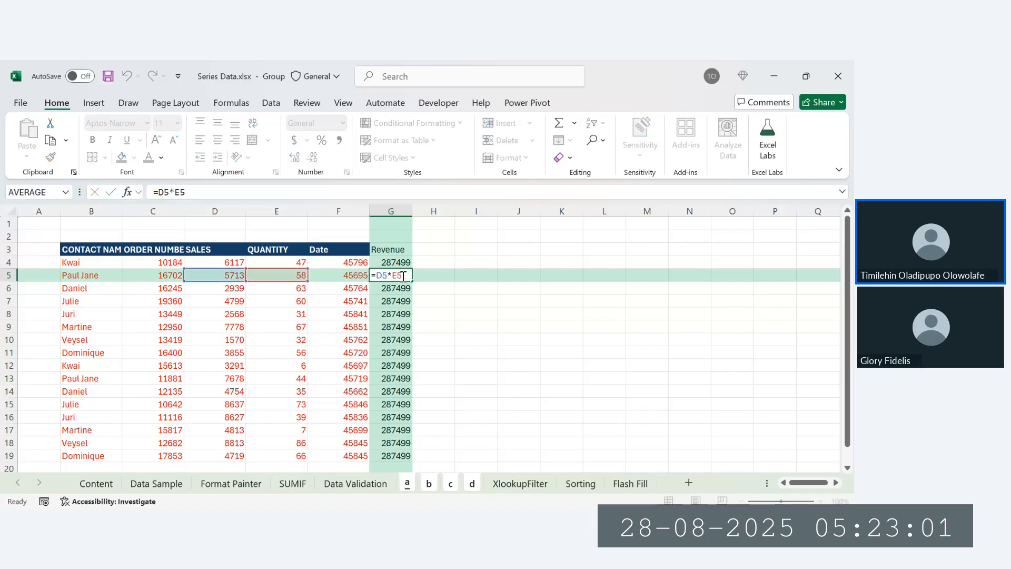
key("Return")
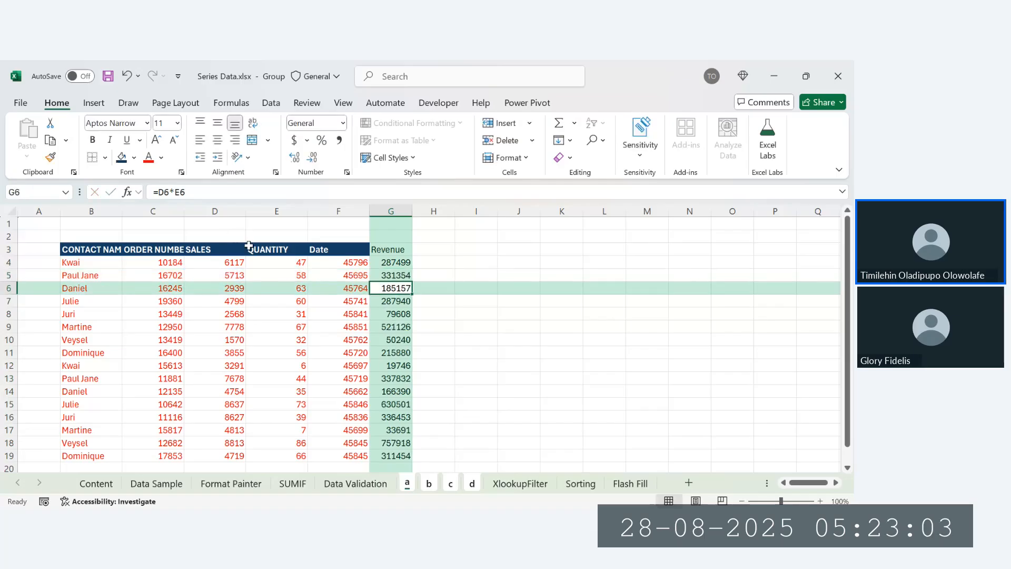
Step: Try to copy the formatting of E3:F19 onto the Revenue column with Format Painter
left_click_drag(249, 246, 347, 456)
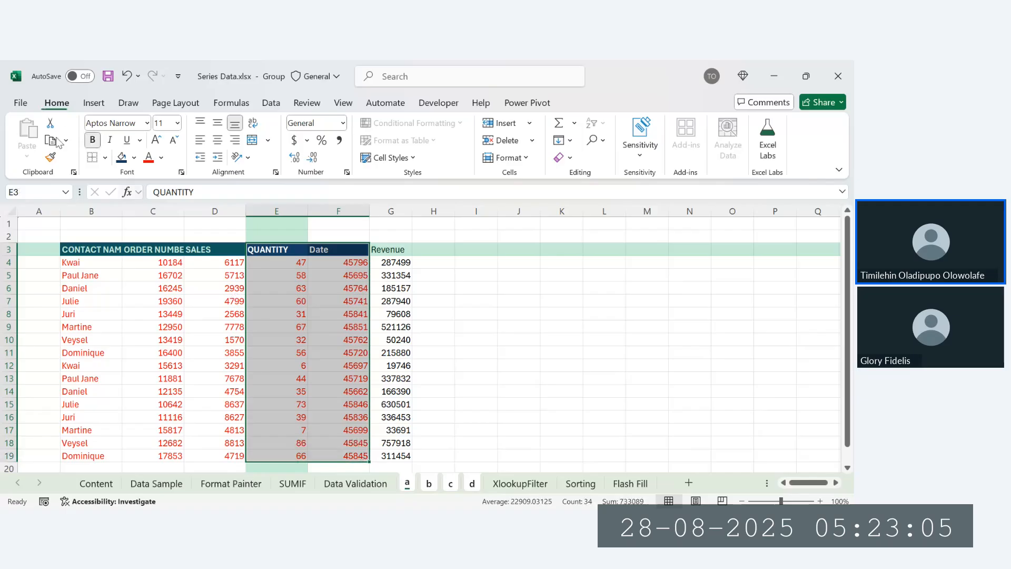
left_click(50, 157)
left_click(350, 248)
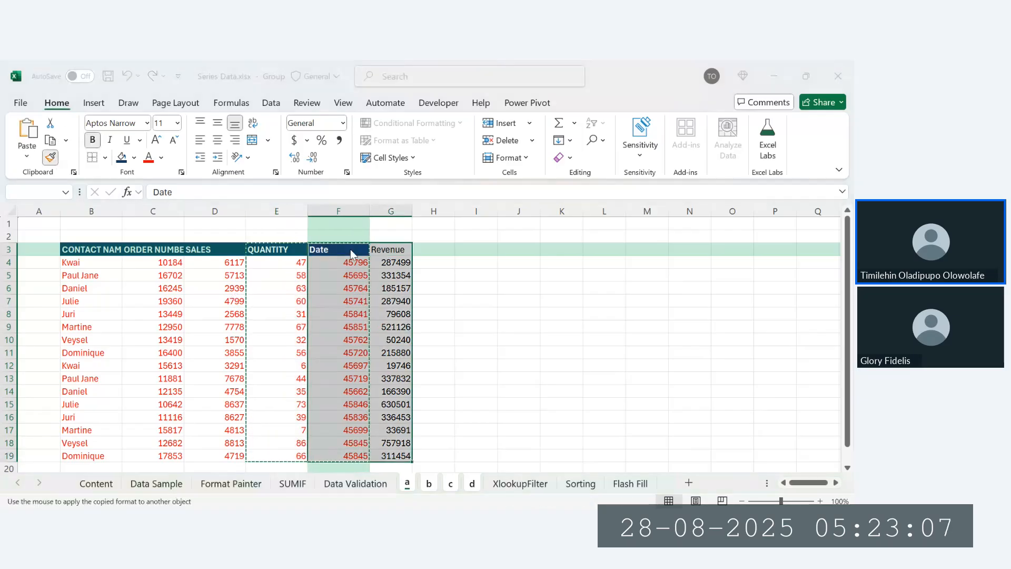
Step: Format header G3 as white text on a dark blue fill and set the revenue values in G4:G19 to red
left_click(390, 252)
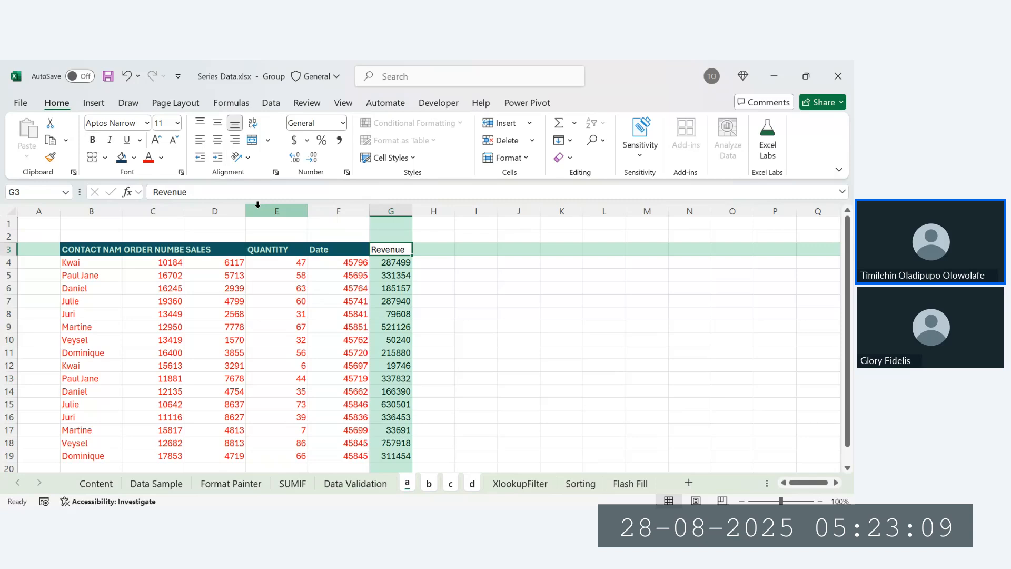
left_click(161, 158)
left_click(149, 242)
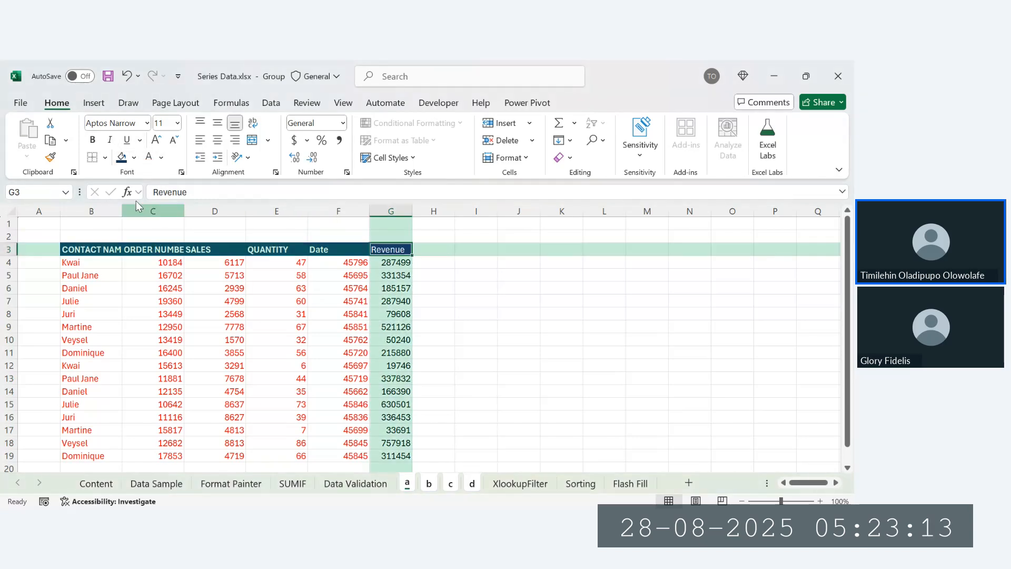
left_click(385, 266)
key("ctrl+shift+Down")
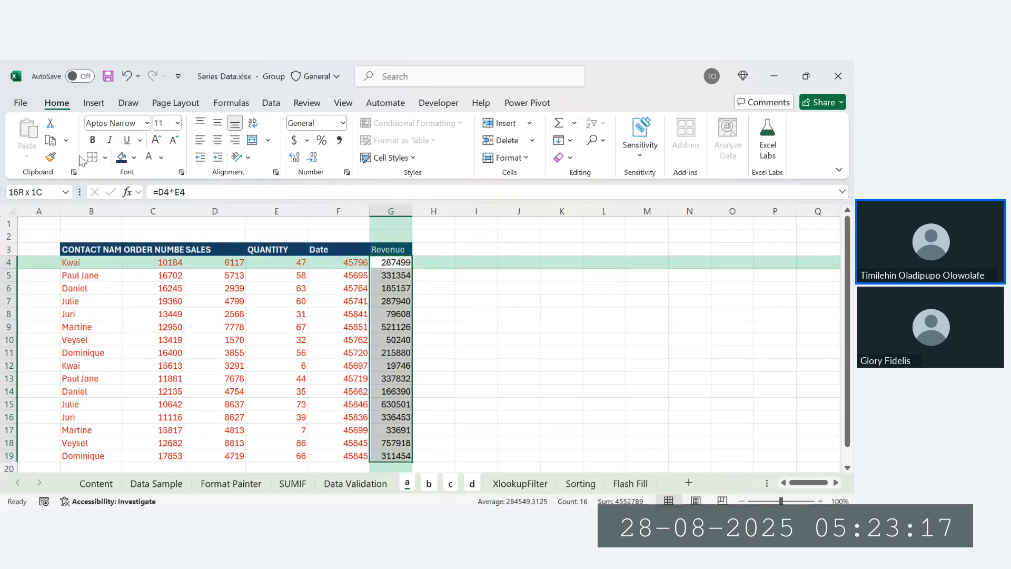
left_click(149, 157)
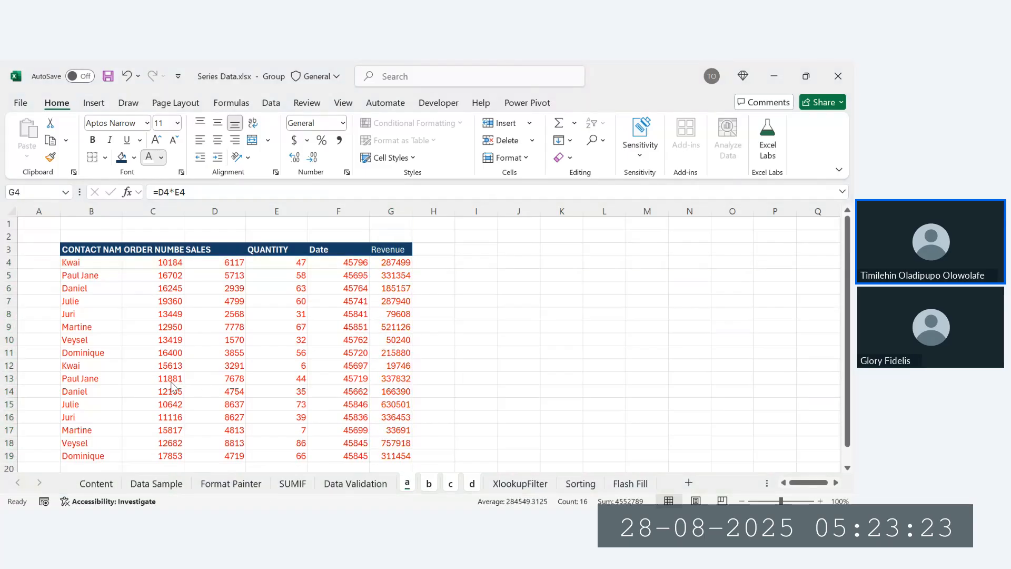
Step: Check the new Revenue column on sheets b, c and d, and return to sheet a
key("ctrl+Page_Down")
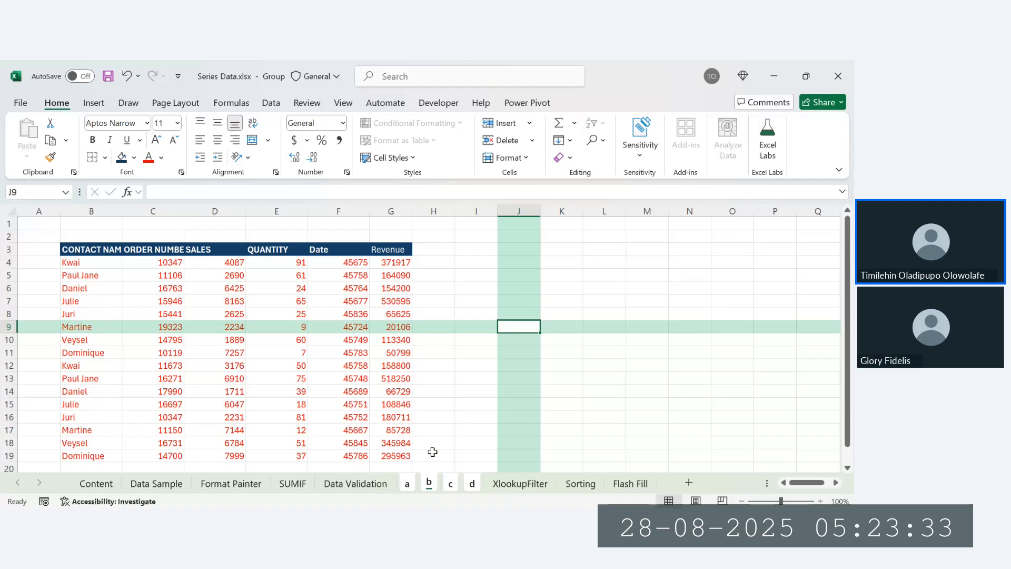
left_click(451, 483)
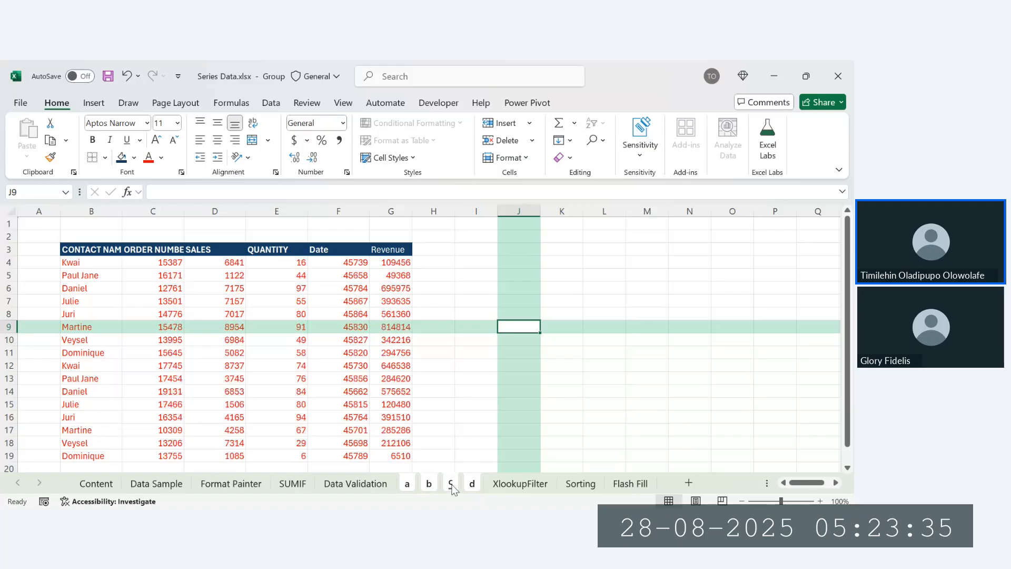
left_click(472, 483)
left_click(451, 483)
left_click(429, 484)
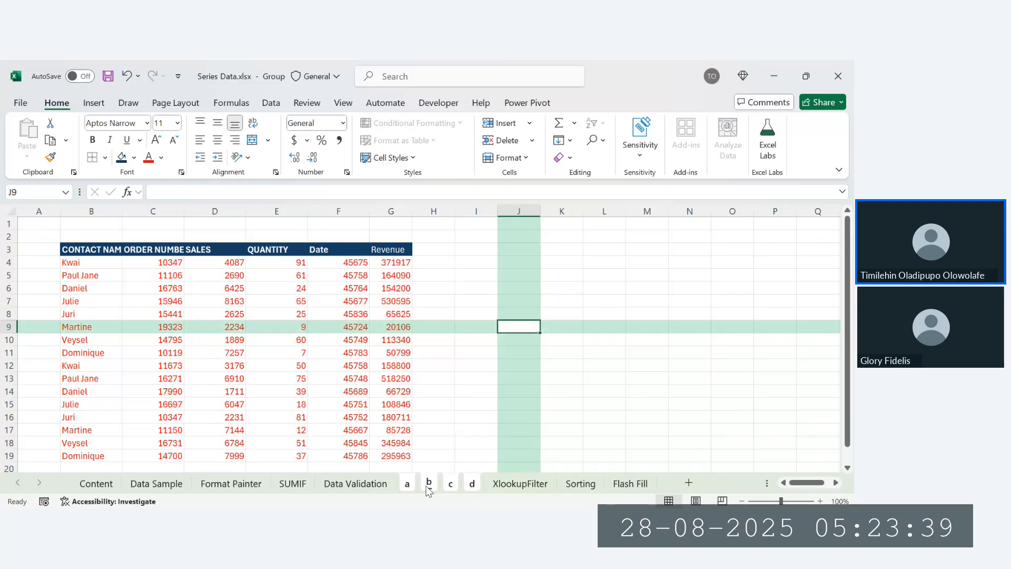
left_click(407, 483)
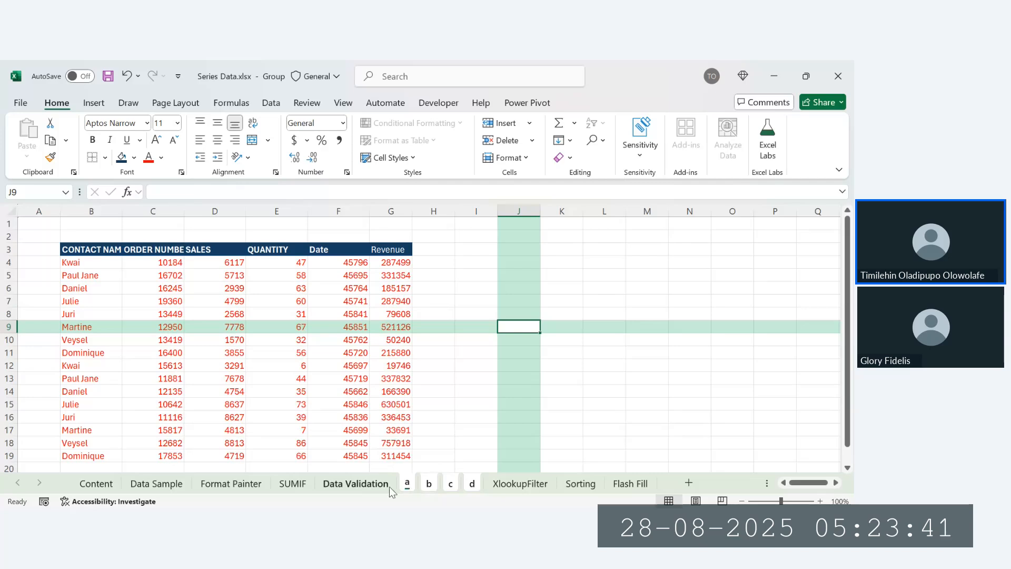
Step: Ungroup sheets a to d and go back to the Content sheet
left_click(388, 484)
left_click(96, 483)
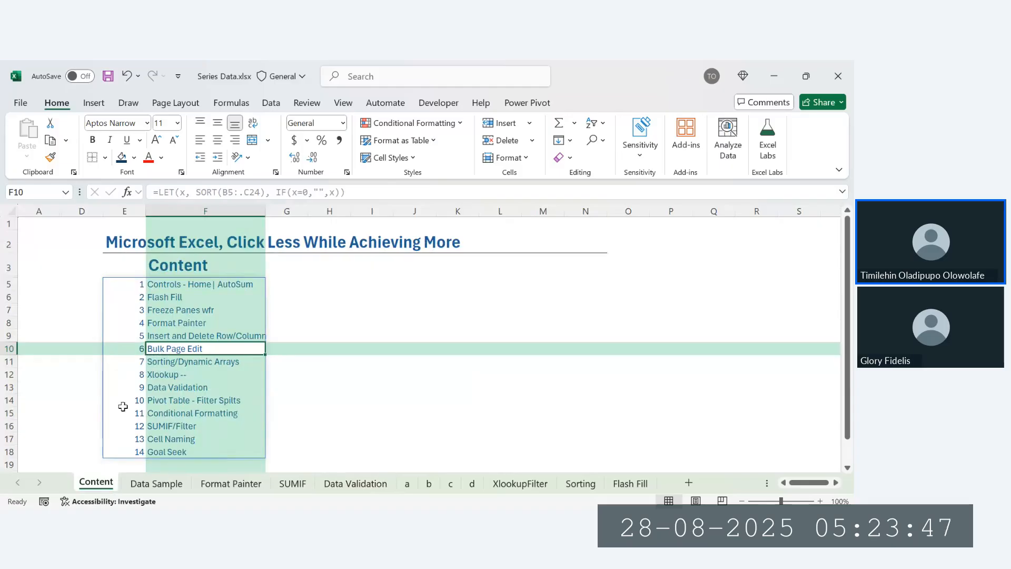
Step: Move to the Pivot Table entry in the Content list and open the Data Sample sheet
key("Down")
key("Down")
key("Down")
key("Down")
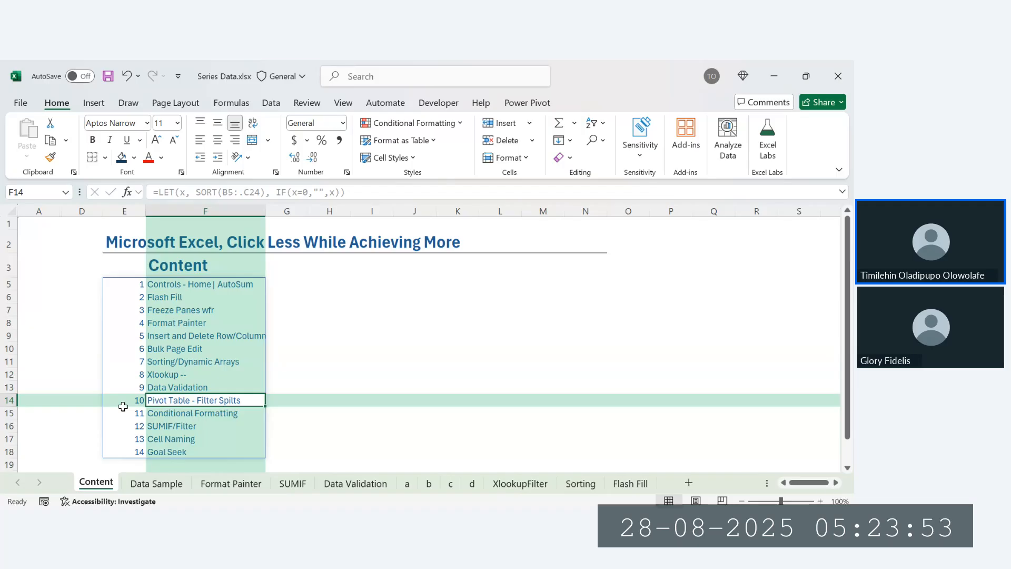
left_click(169, 488)
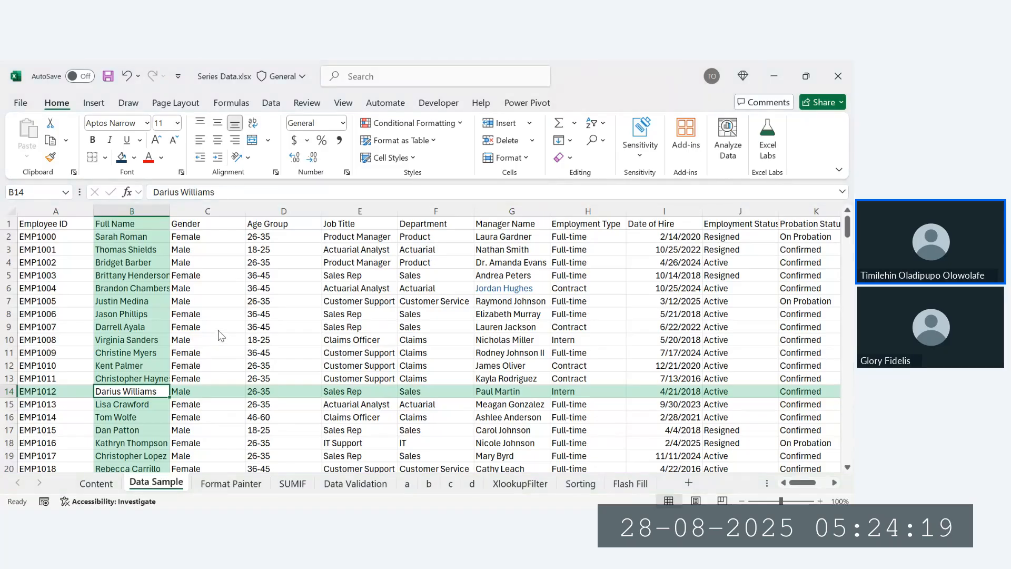
key("ctrl+f")
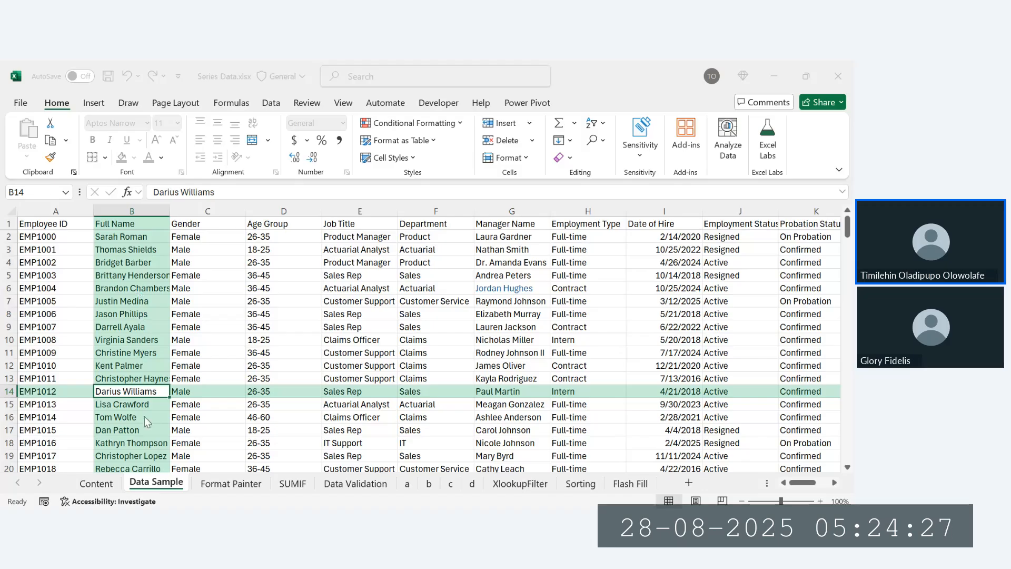
left_click(237, 436)
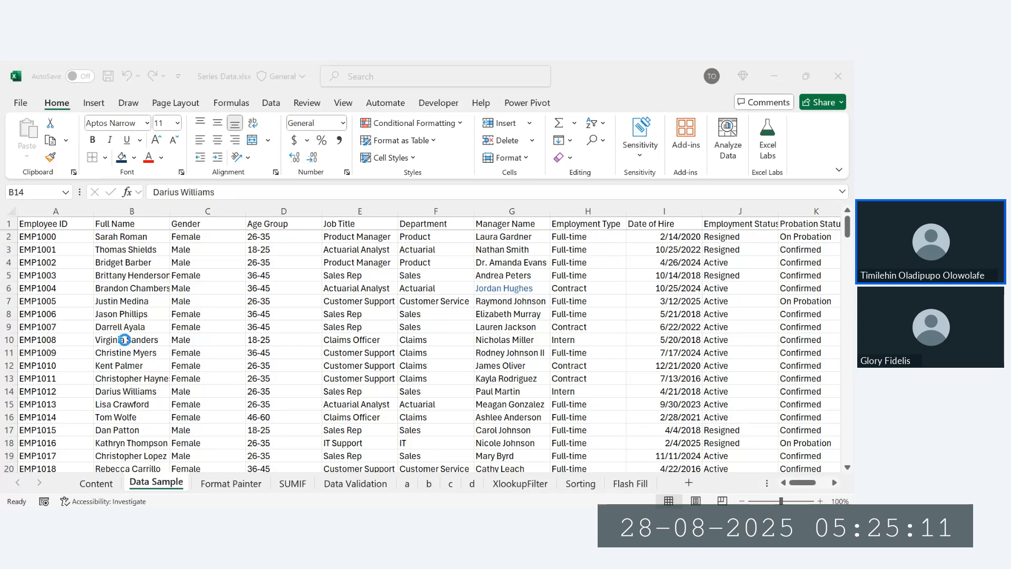
key("ctrl+c")
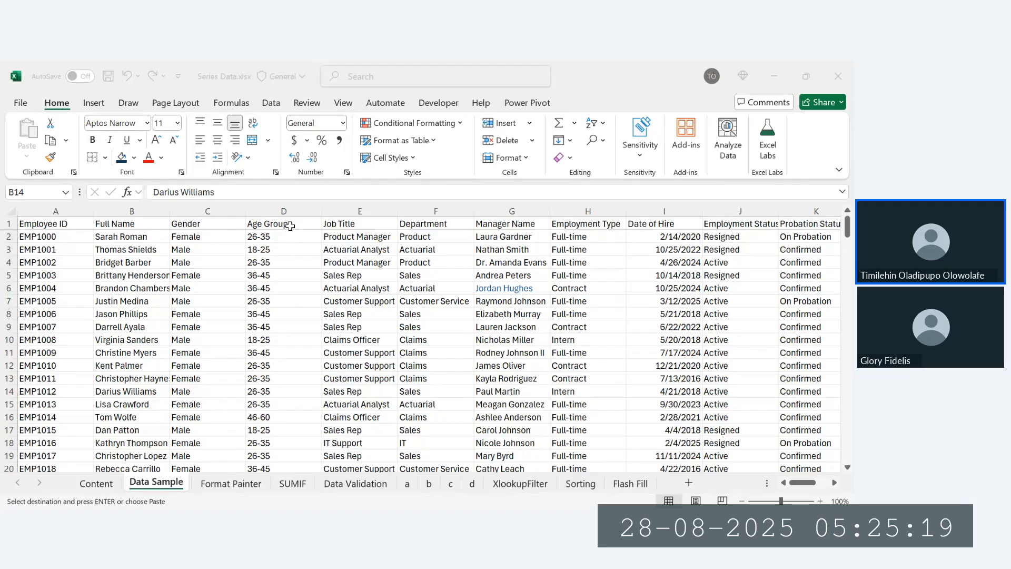
key("Escape")
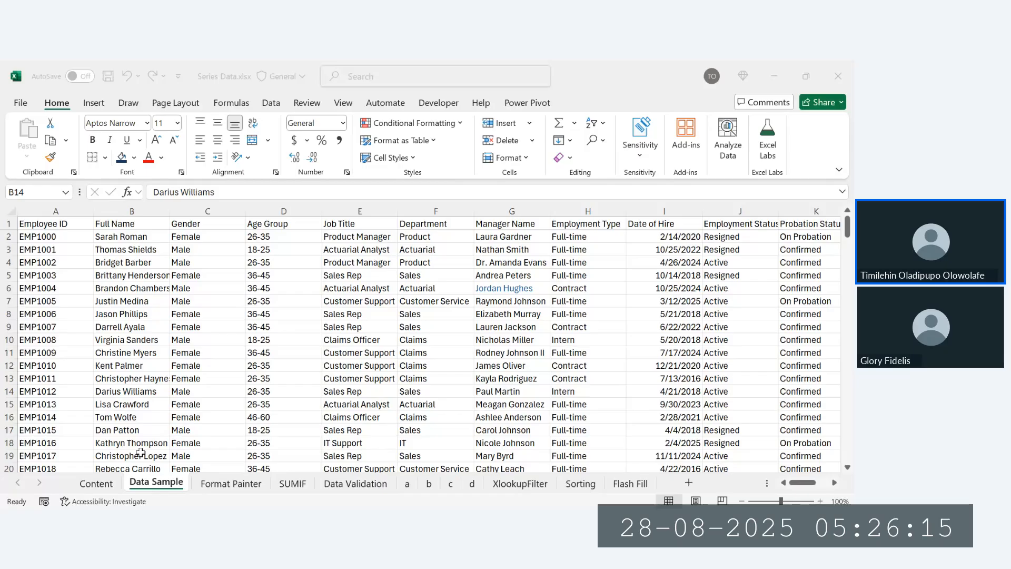
key("ctrl+t")
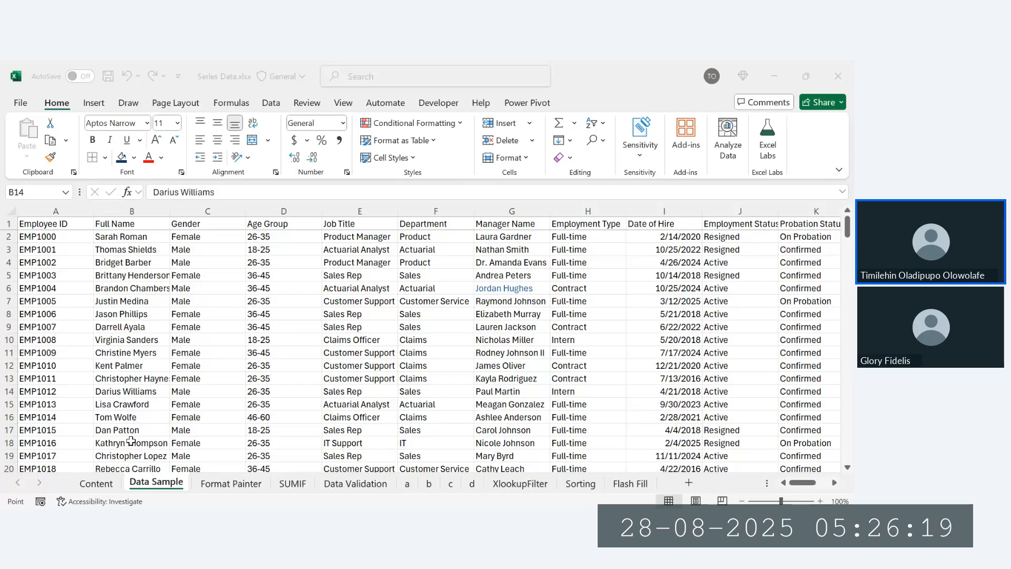
left_click(570, 208)
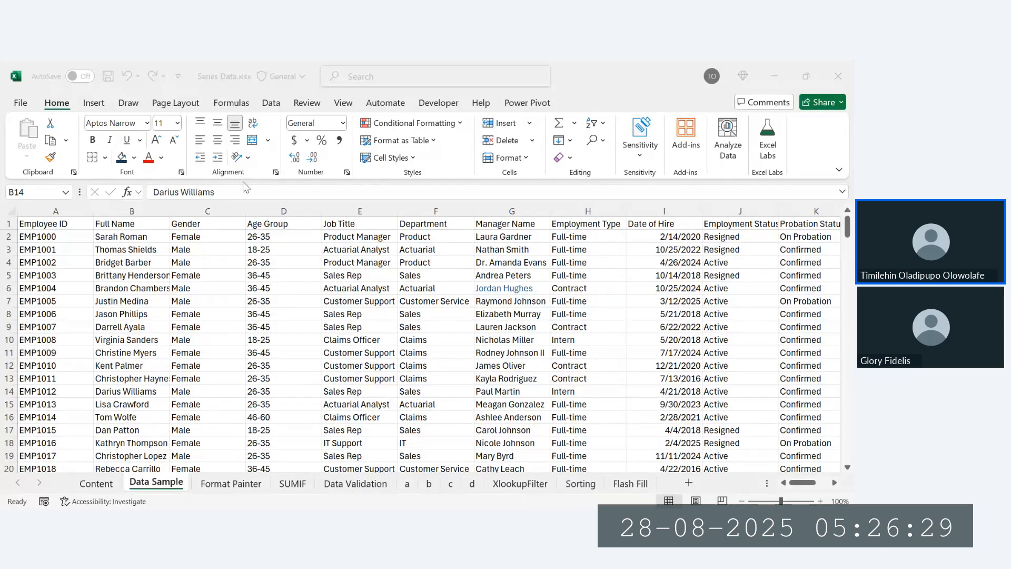
left_click(141, 129)
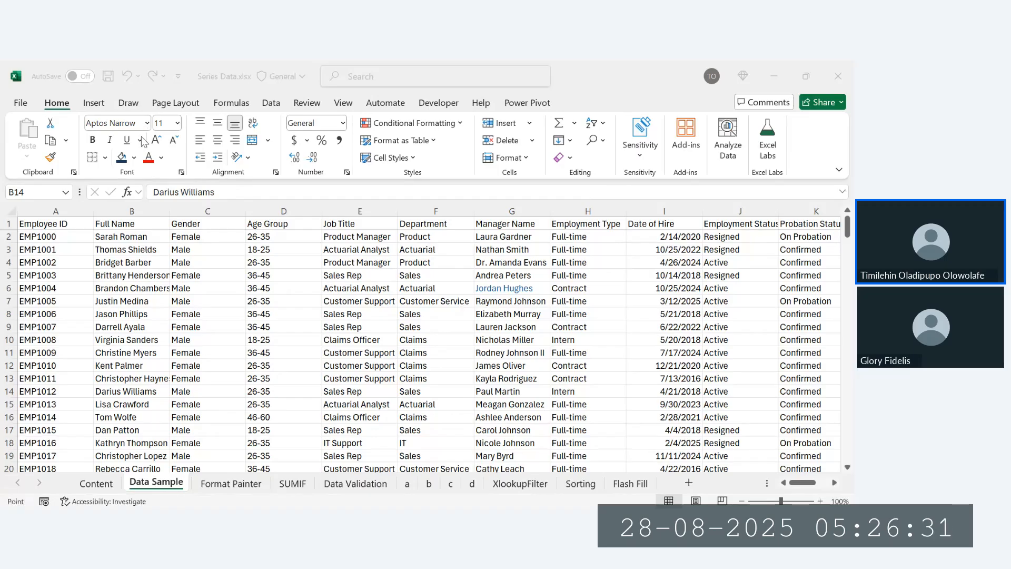
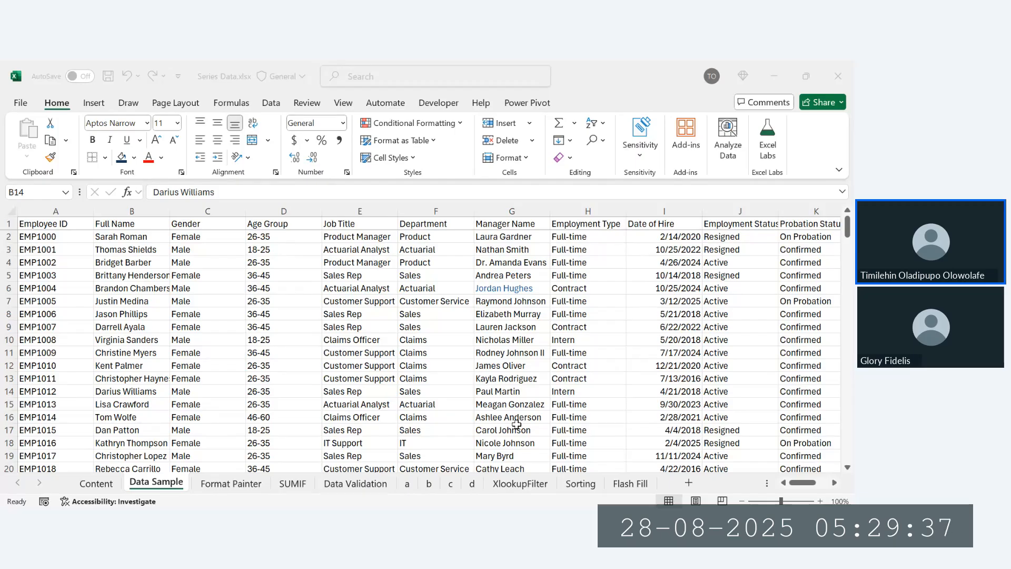
left_click(489, 419)
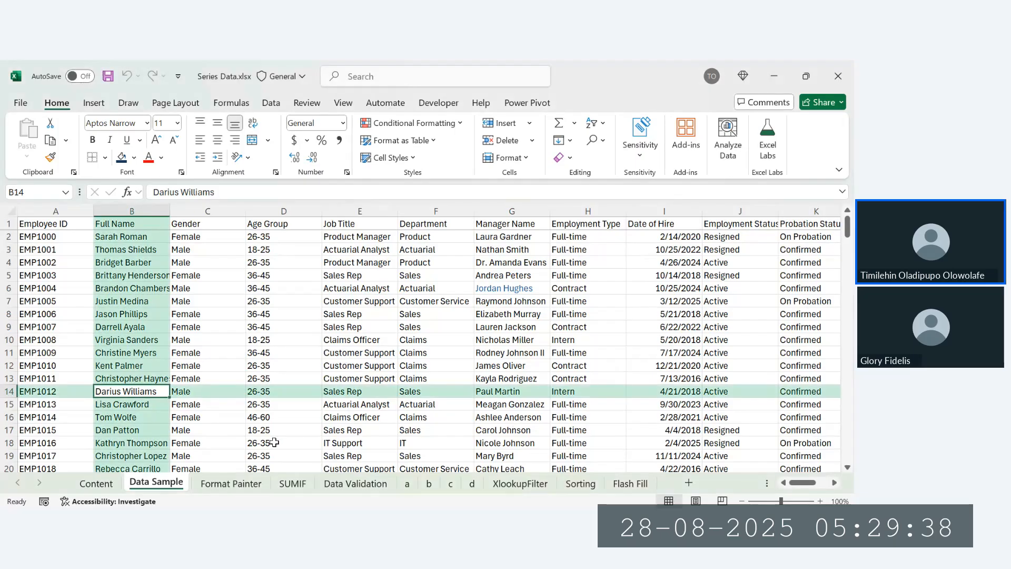
Step: Return to the Content sheet and select empty cell H6 beside the topic list
left_click(96, 484)
left_click(331, 297)
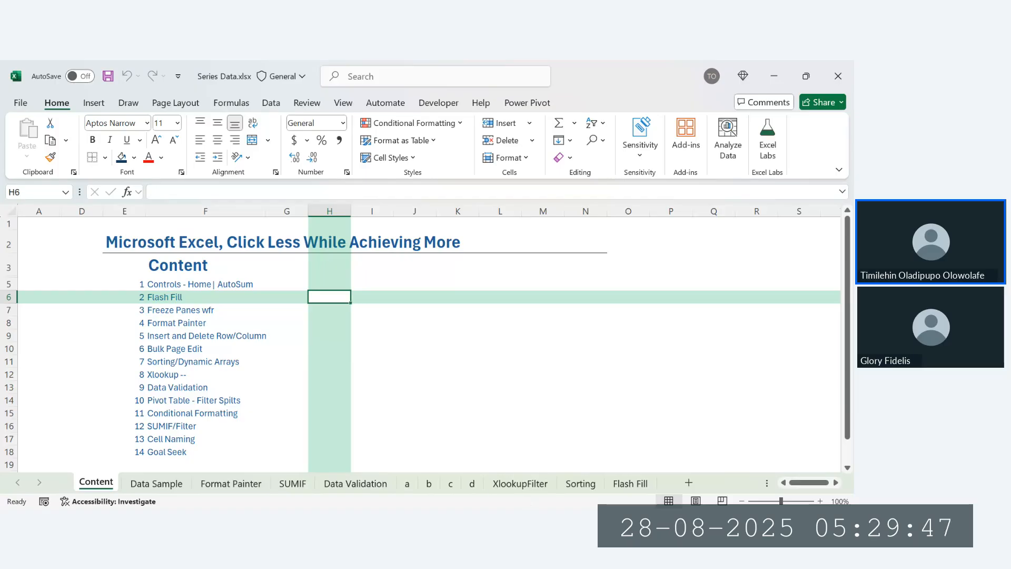
left_click(480, 454)
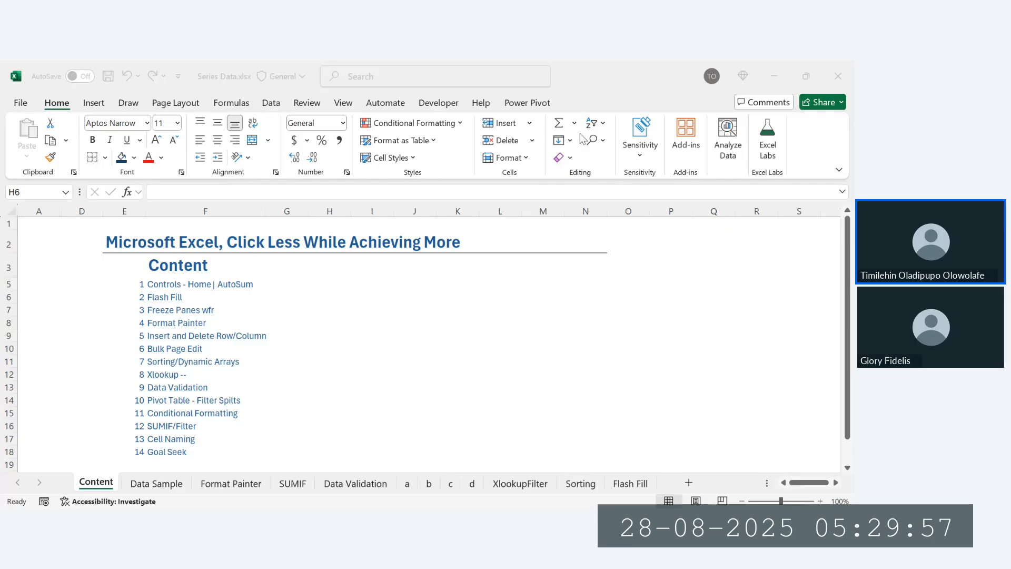
left_click(785, 74)
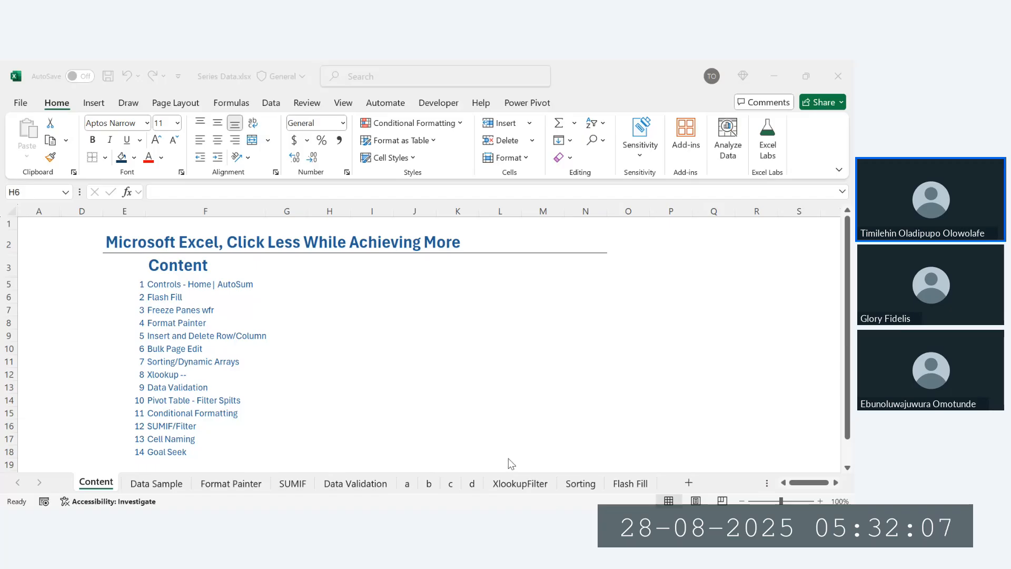
key("alt+Tab")
key("alt+Tab")
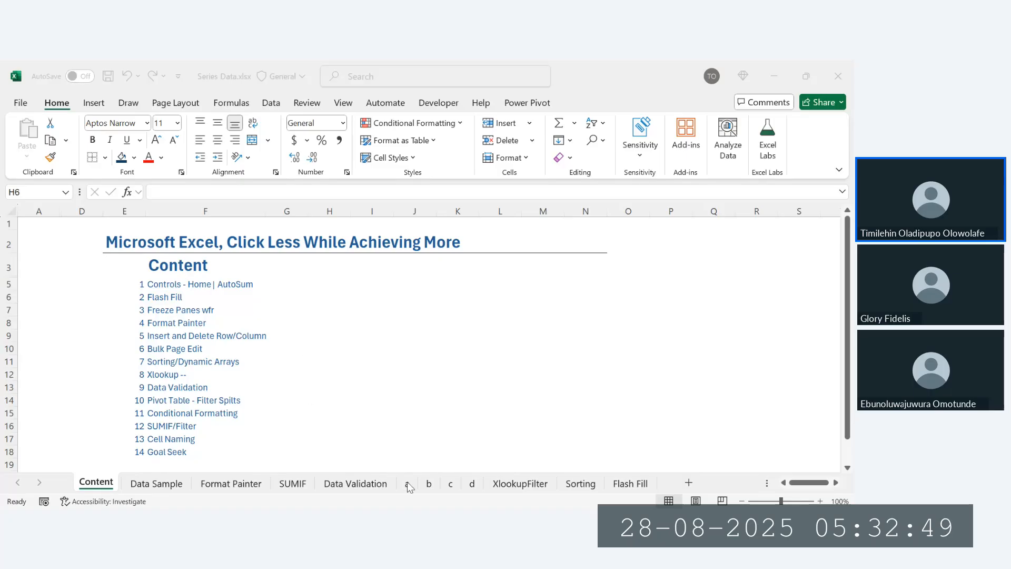
left_click(172, 483)
key("ctrl+c")
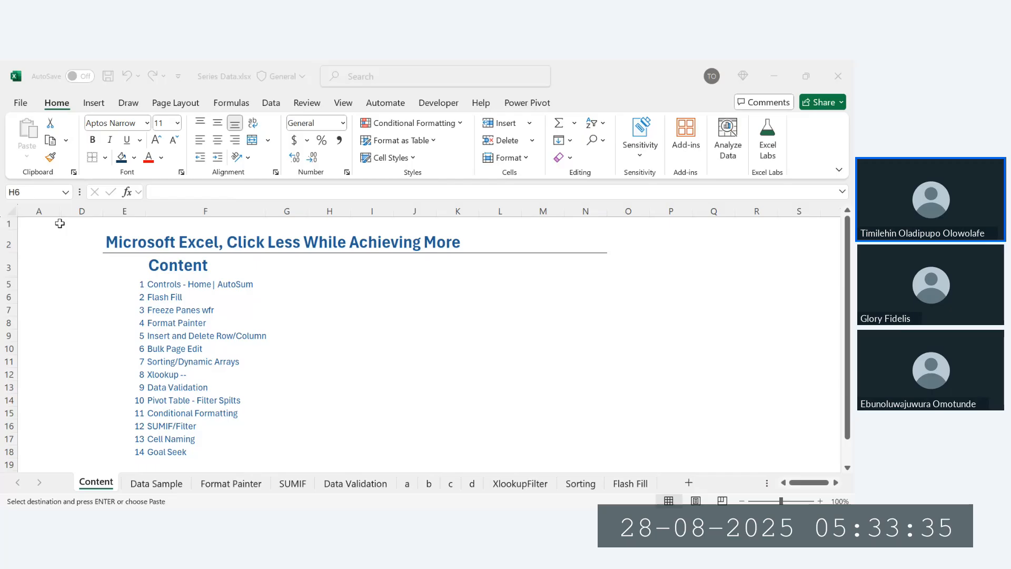
key("Escape")
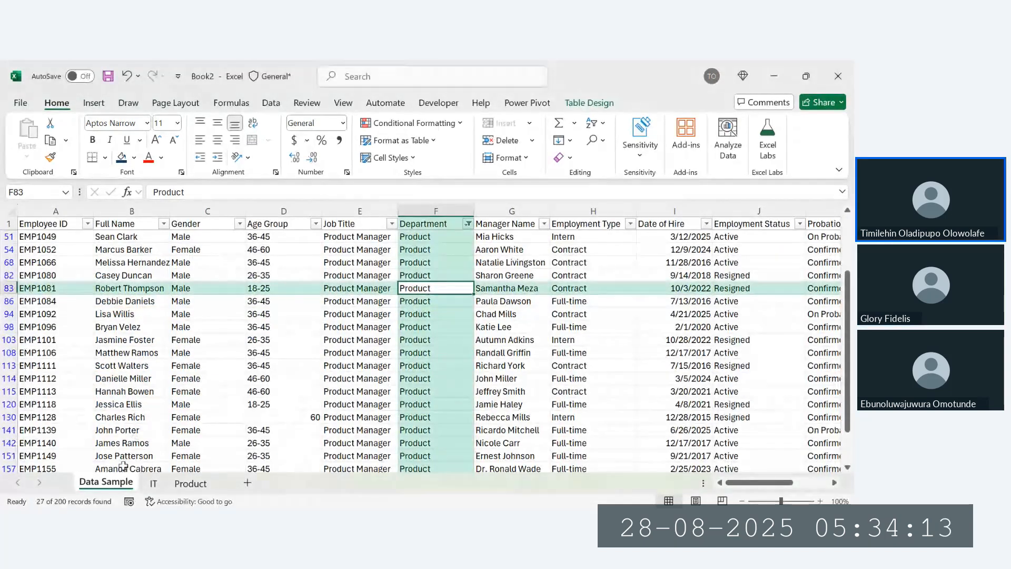
Step: Group the IT and Product sheets in Book2 and delete them together
left_click(153, 483)
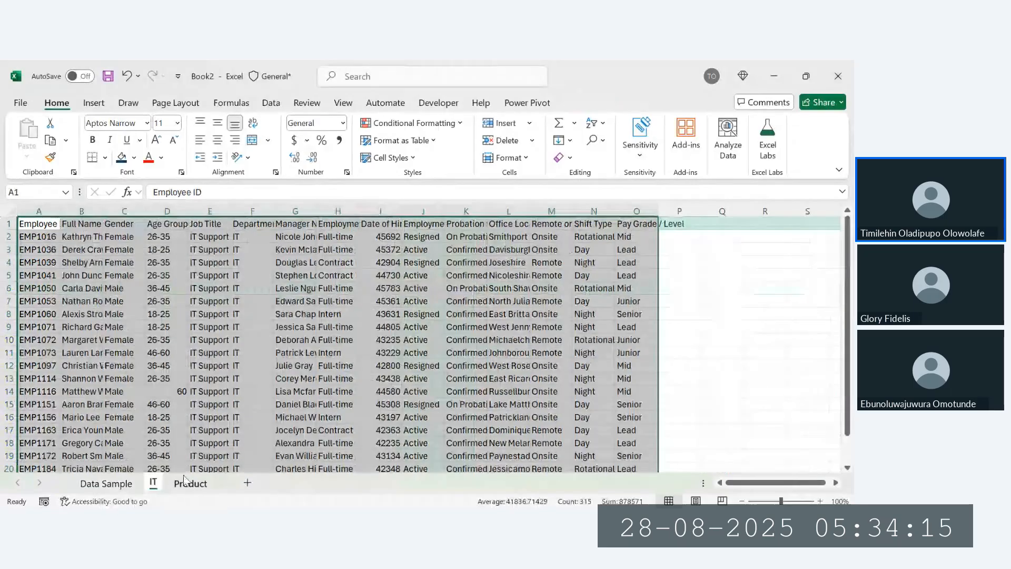
left_click(187, 481, "shift")
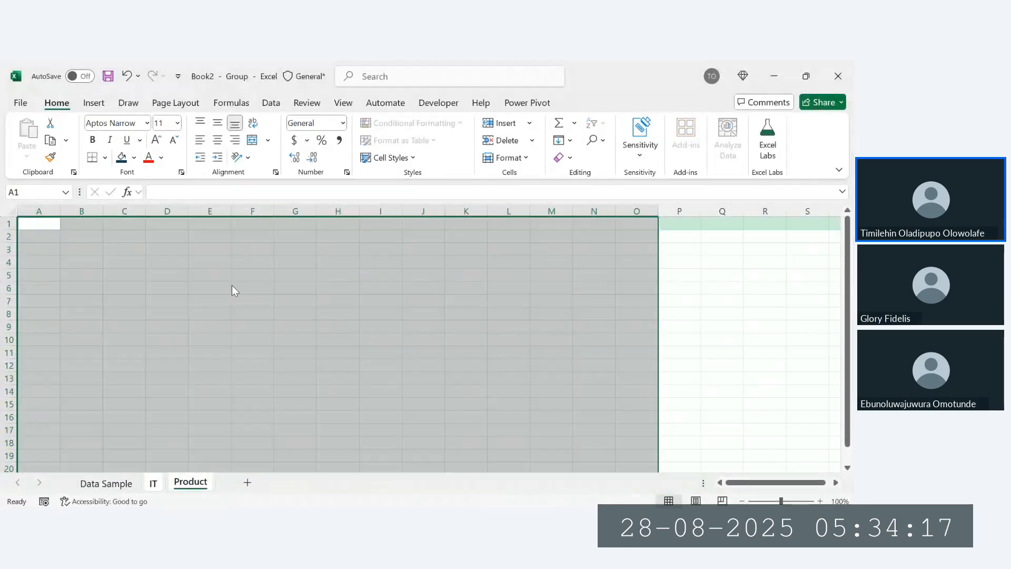
left_click(400, 331)
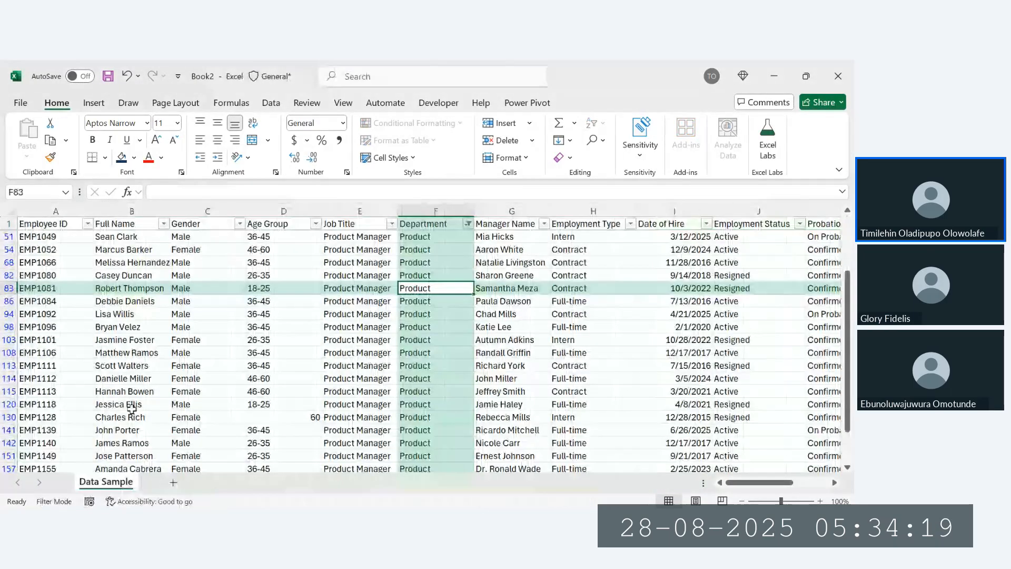
Step: Clear the Department filter on the Data Sample table by switching filtering off and back on
scroll(425, 308, "up", 2)
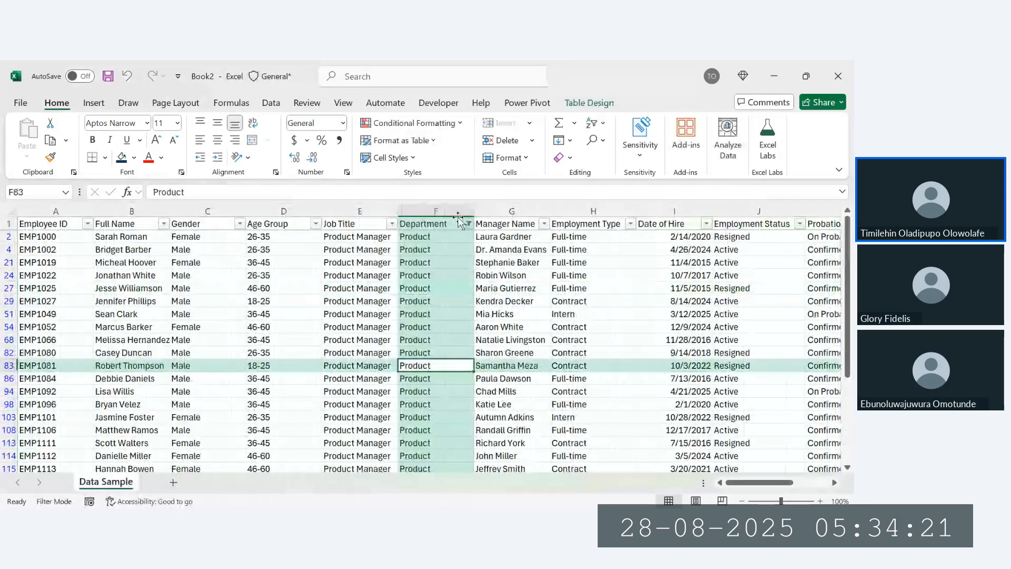
left_click(447, 224)
key("ctrl+shift+l")
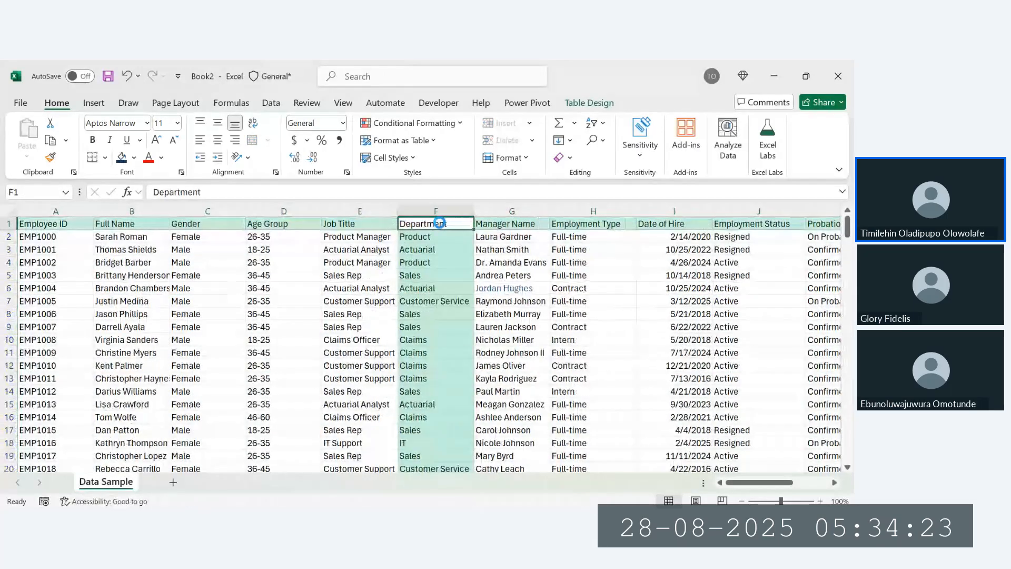
key("ctrl+shift+l")
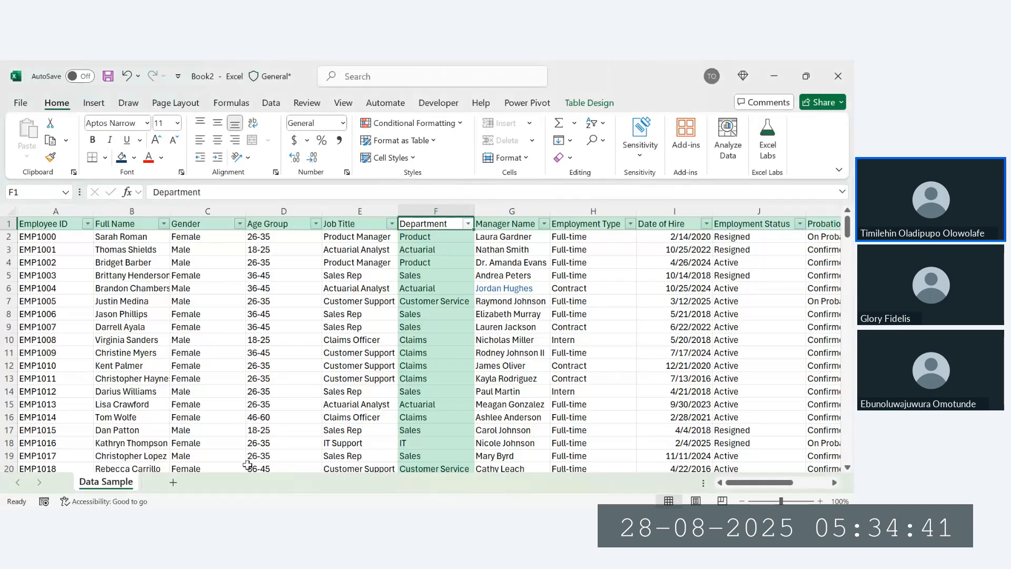
Step: Add a new worksheet after Data Sample and name it Sales
left_click(174, 483)
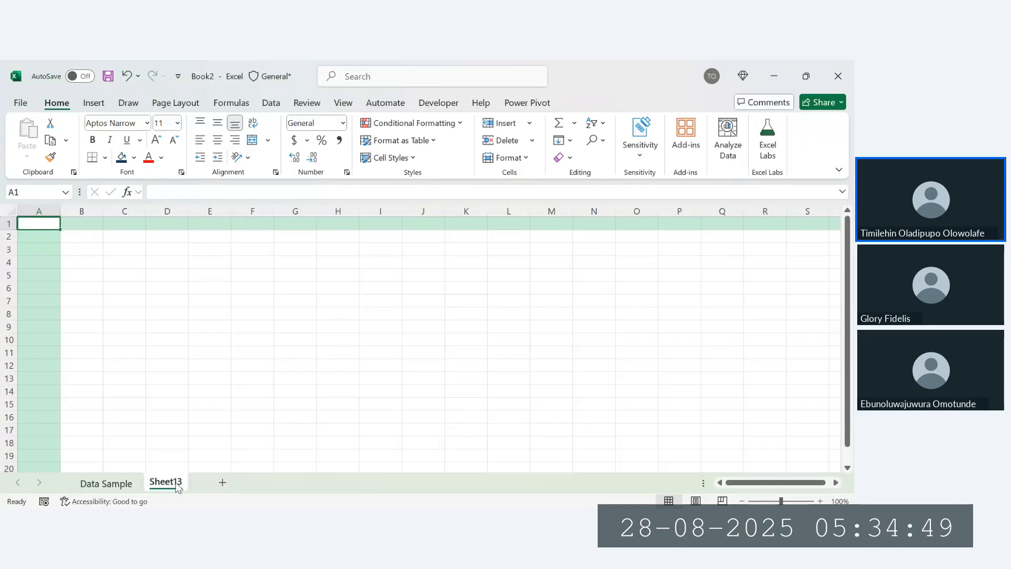
double_click(165, 482)
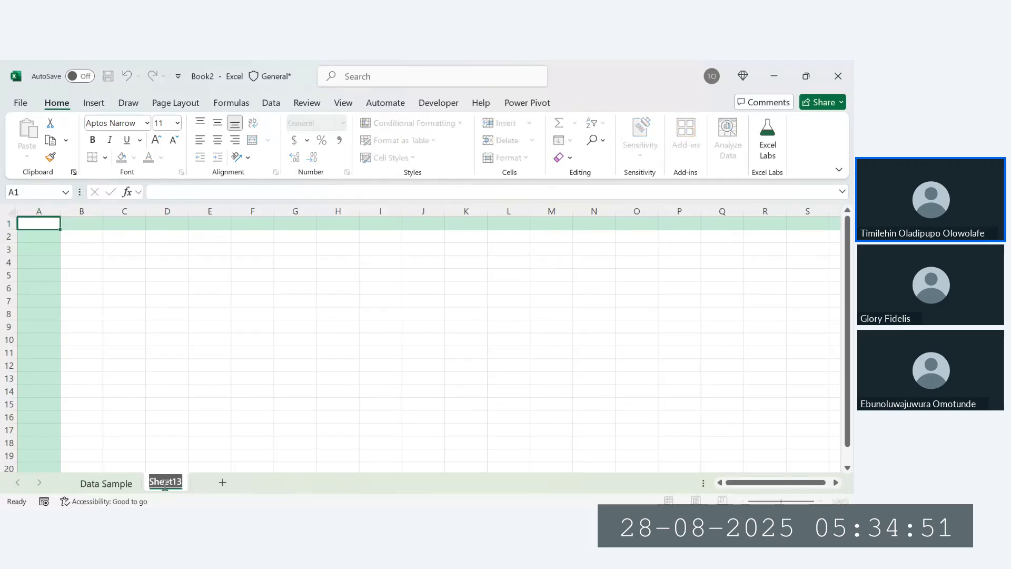
type("Sales")
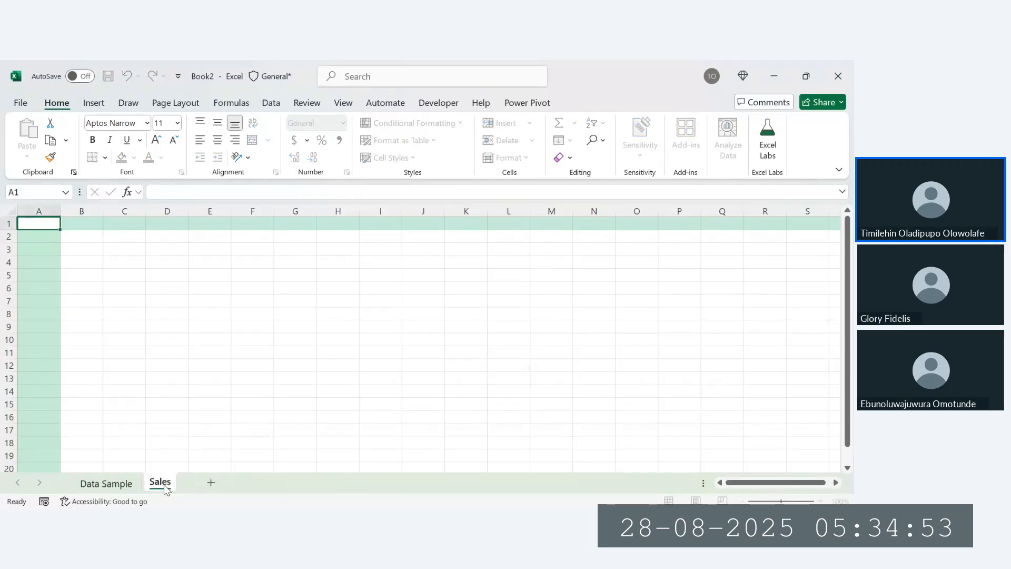
key("Return")
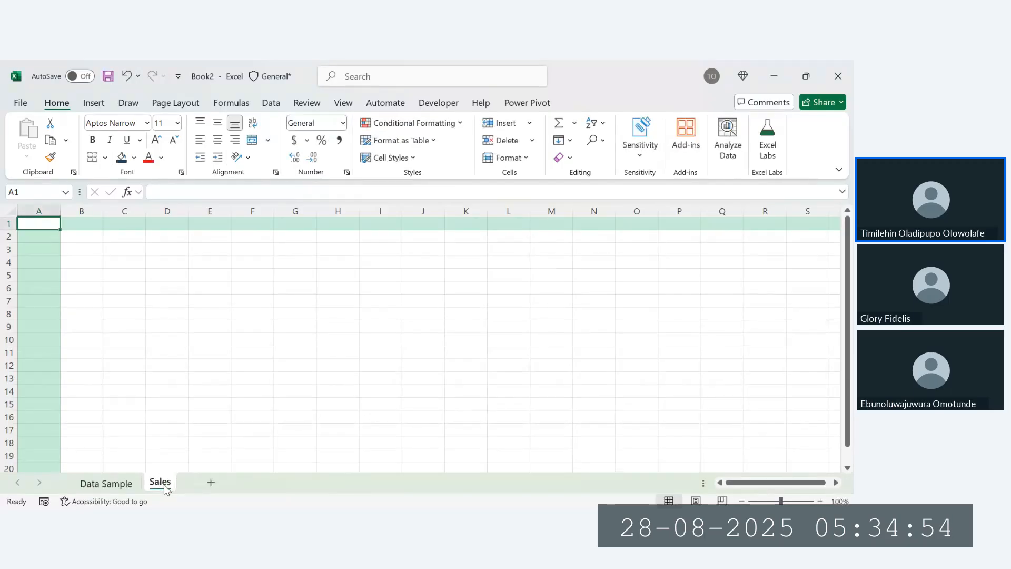
Step: Filter the Data Sample table's Department column to Sales and copy the whole filtered range including the headers
left_click(97, 485)
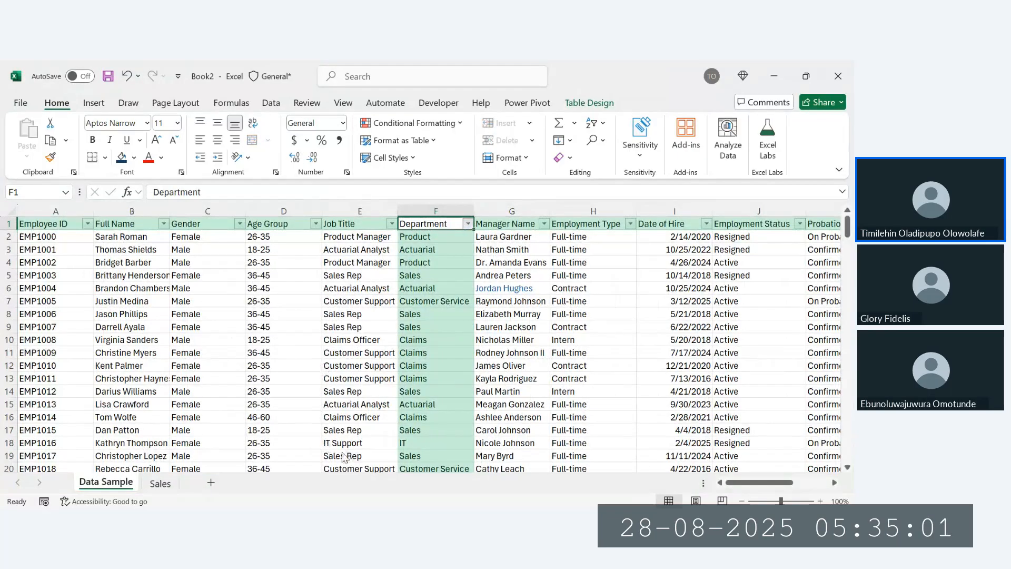
left_click(377, 475)
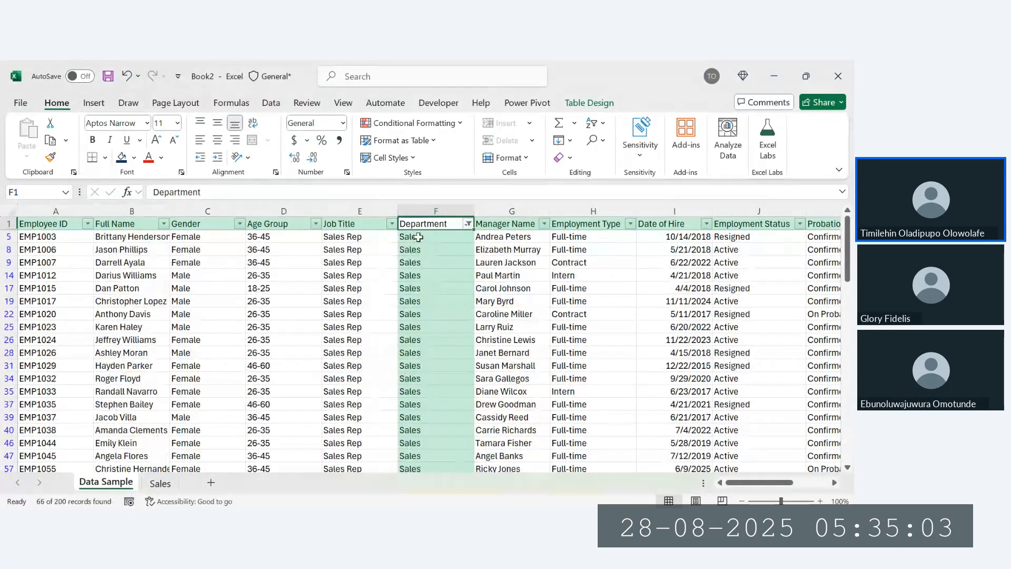
left_click(418, 236)
key("ctrl+Home")
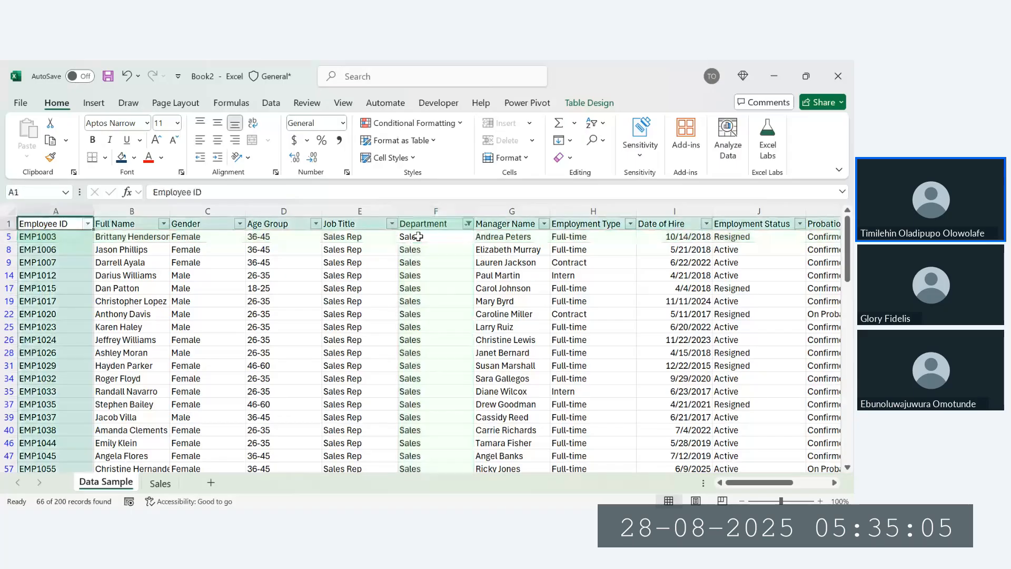
key("ctrl+shift+End")
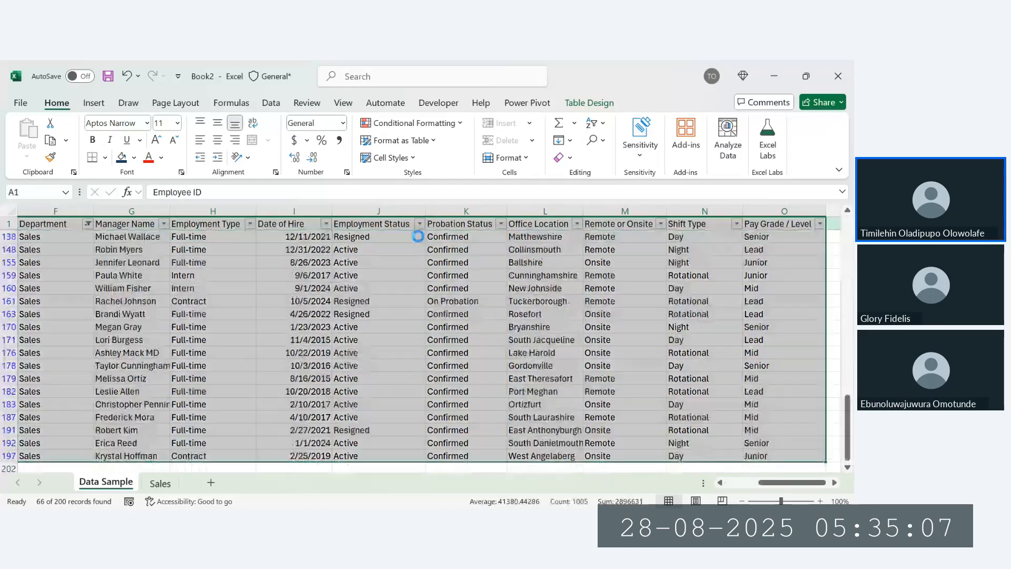
key("ctrl+c")
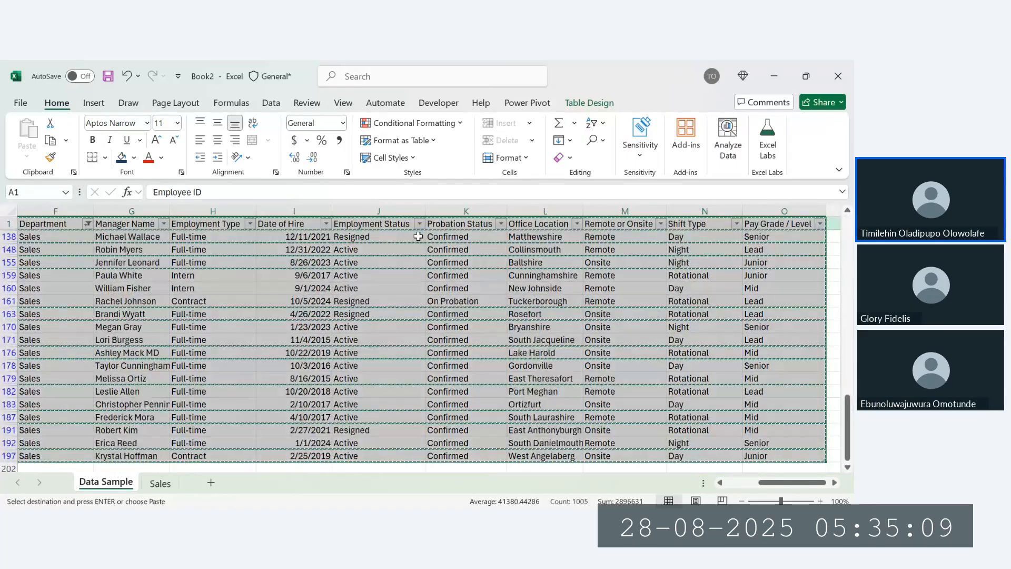
Step: Paste the copied Sales rows into the Sales sheet from A1 and add filters to its header row
left_click(160, 483)
key("ctrl+v")
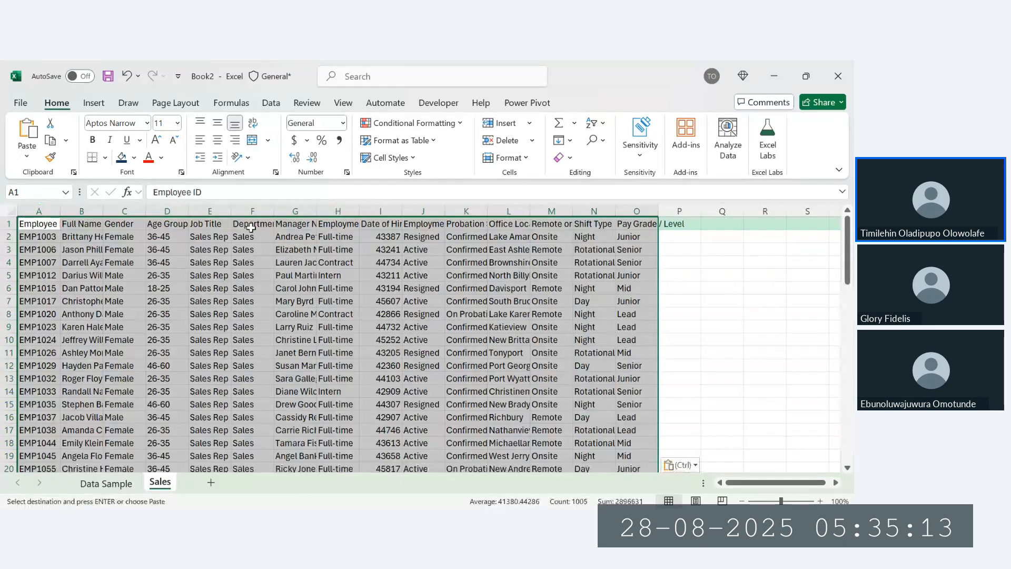
left_click(253, 223)
key("Escape")
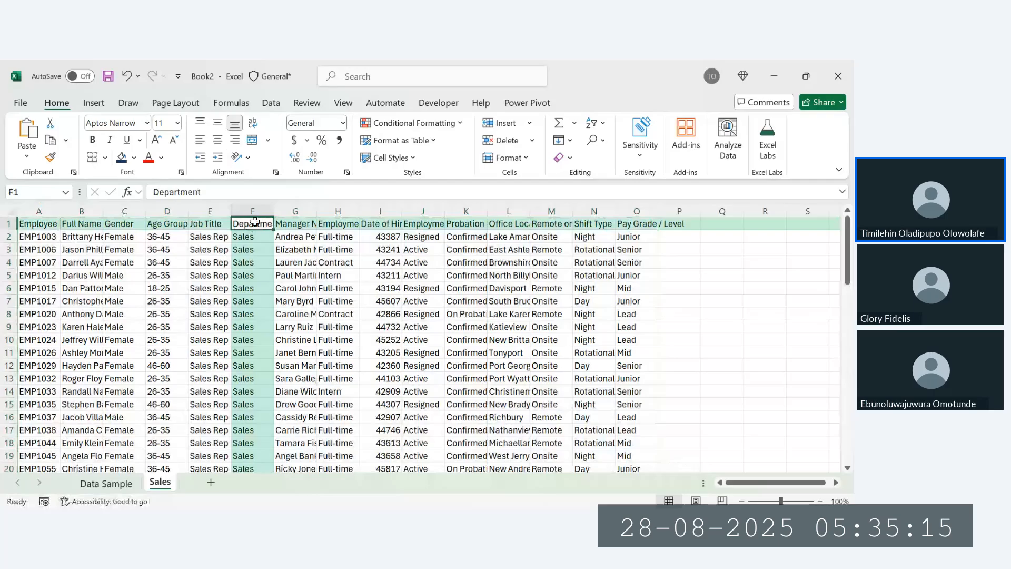
key("ctrl+shift+l")
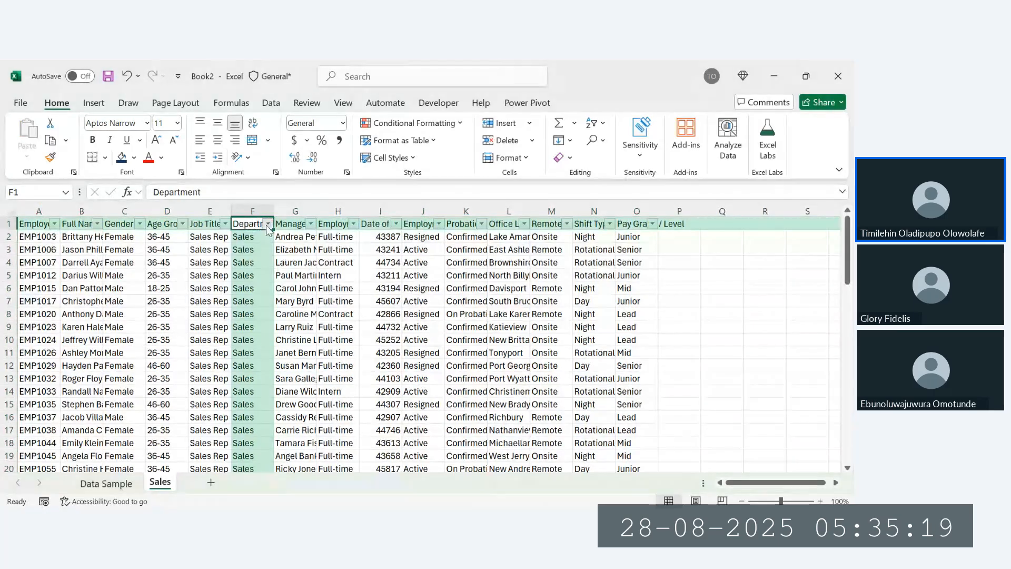
Step: Add another worksheet after Sales and name it Product
left_click(211, 482)
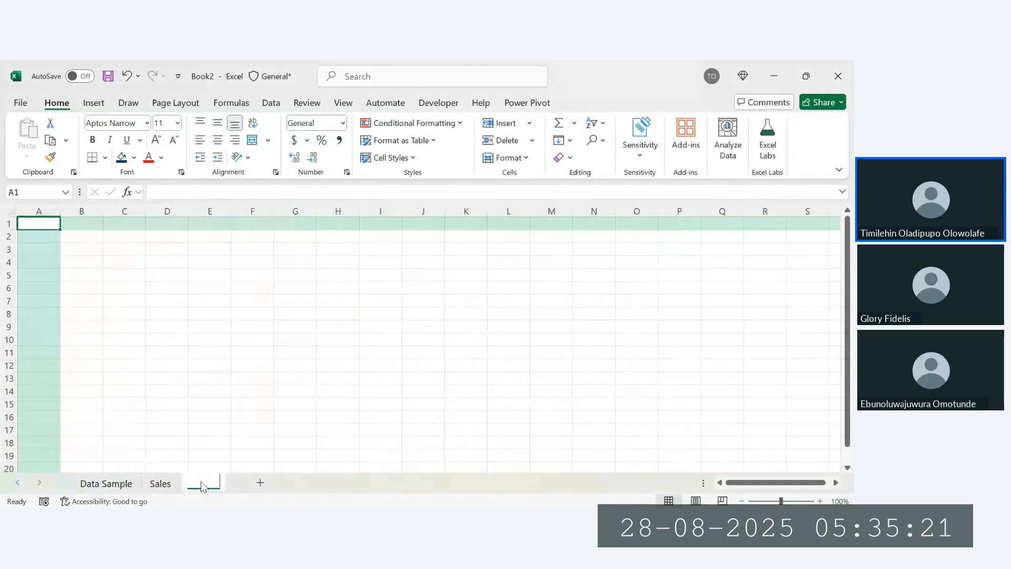
double_click(202, 484)
type("Product")
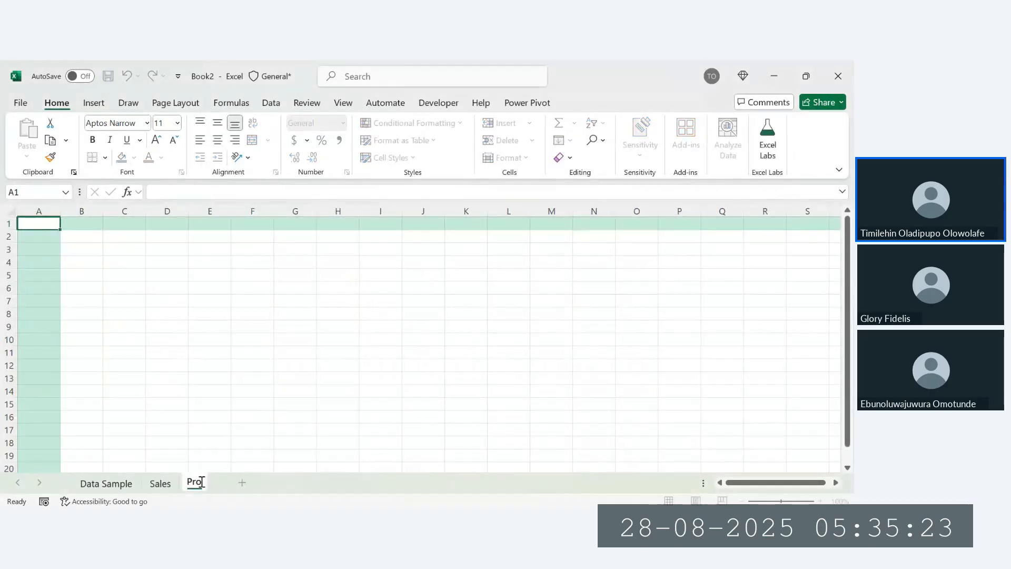
key("Return")
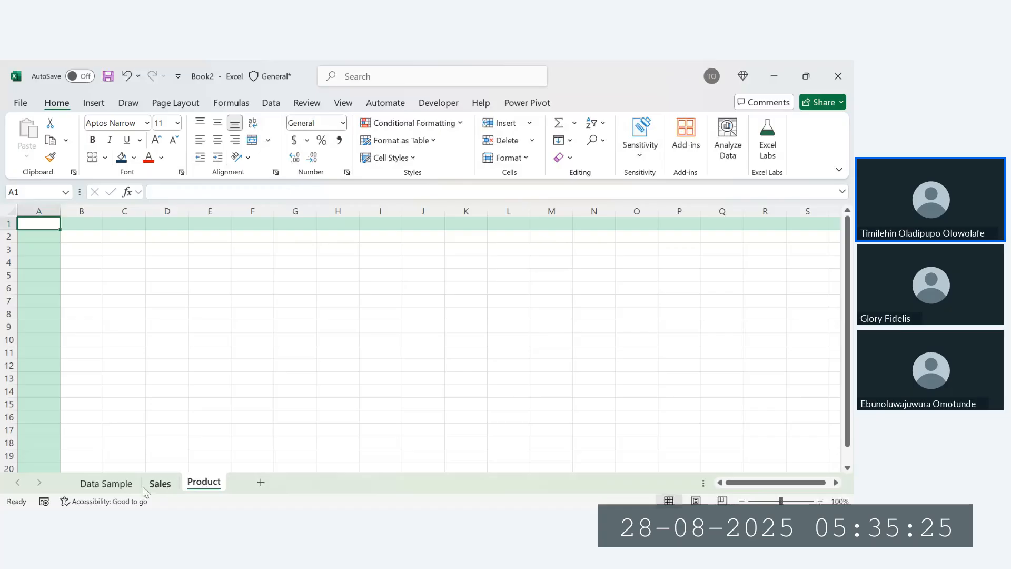
Step: Clear the Sales filter on the Data Sample table and filter the Department column to Product
left_click(105, 486)
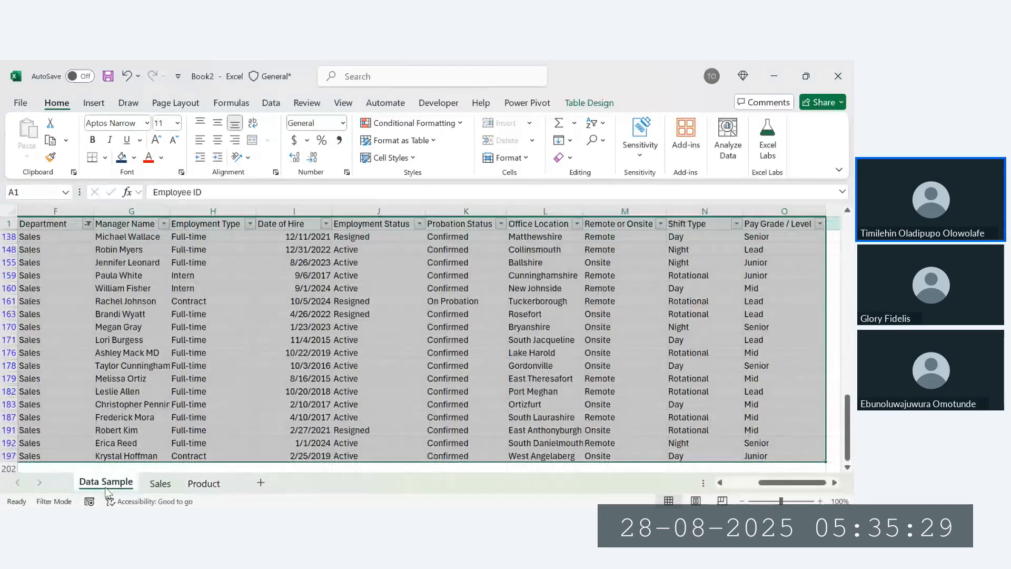
scroll(66, 247, "up", 3)
left_click(63, 226)
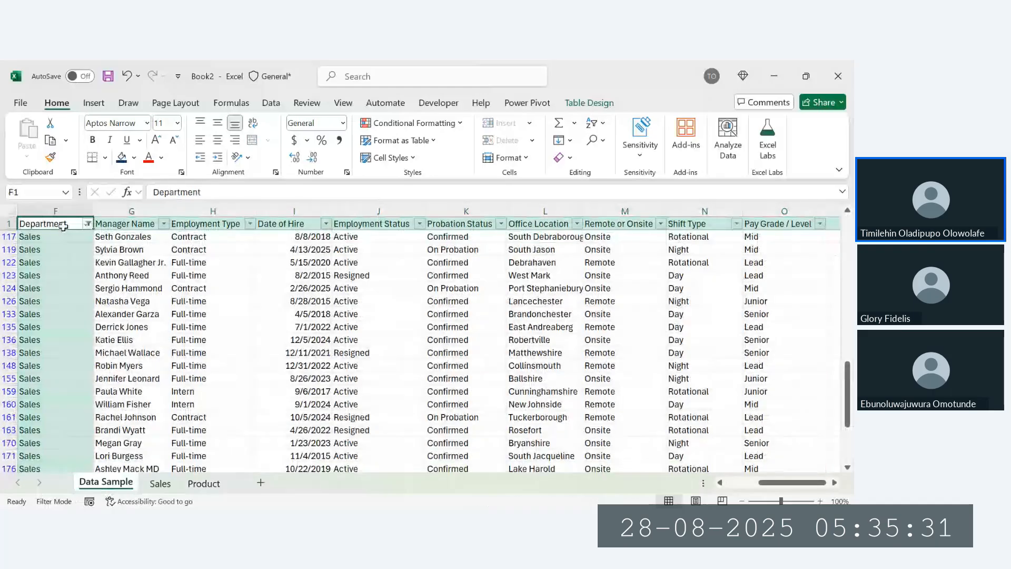
scroll(63, 227, "left", 4)
key("ctrl+shift+l")
key("ctrl+shift+l")
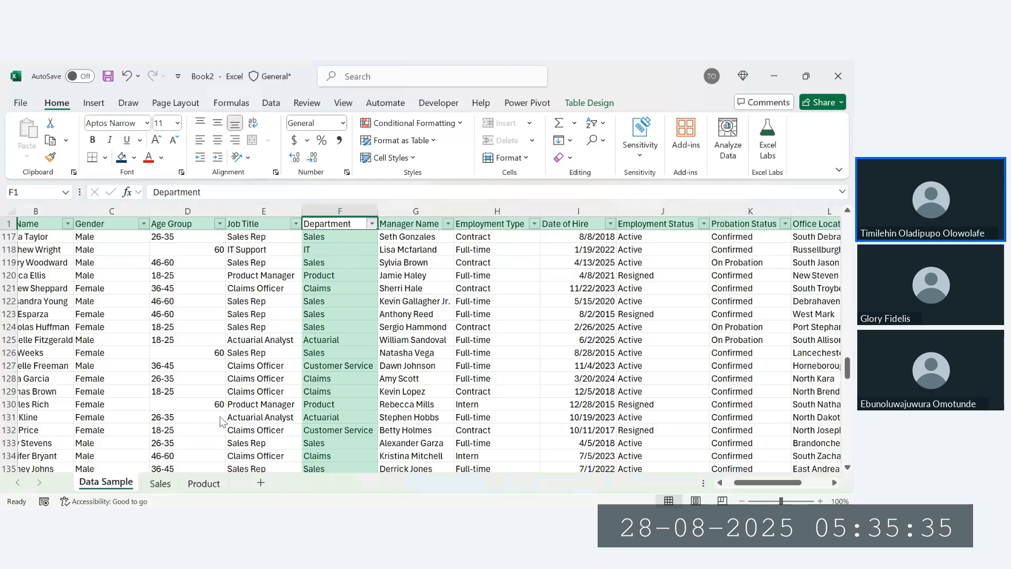
left_click(278, 445)
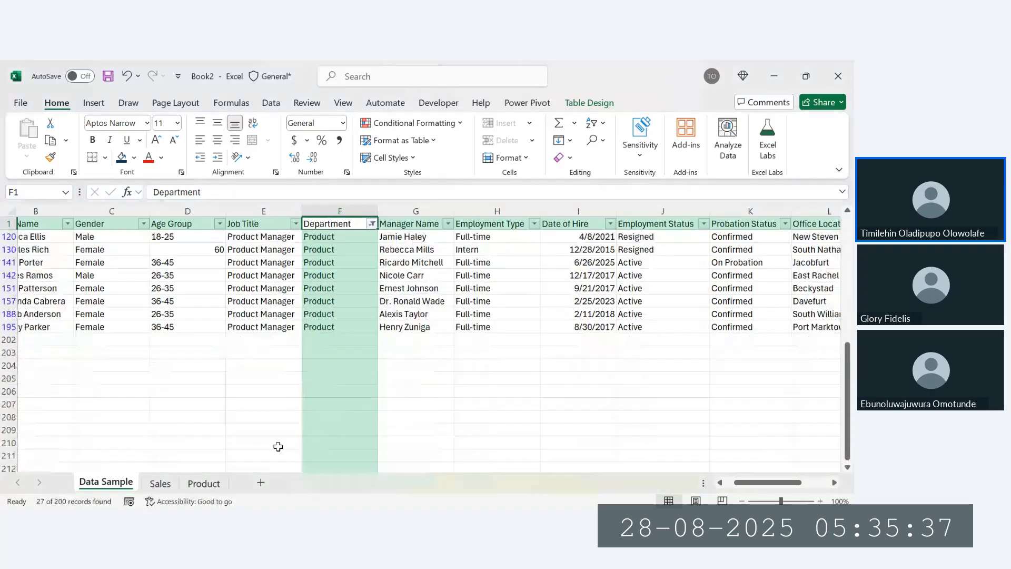
Step: Copy the filtered Product range with its headers into the Product sheet from A1, and return to Data Sample
scroll(298, 250, "up", 7)
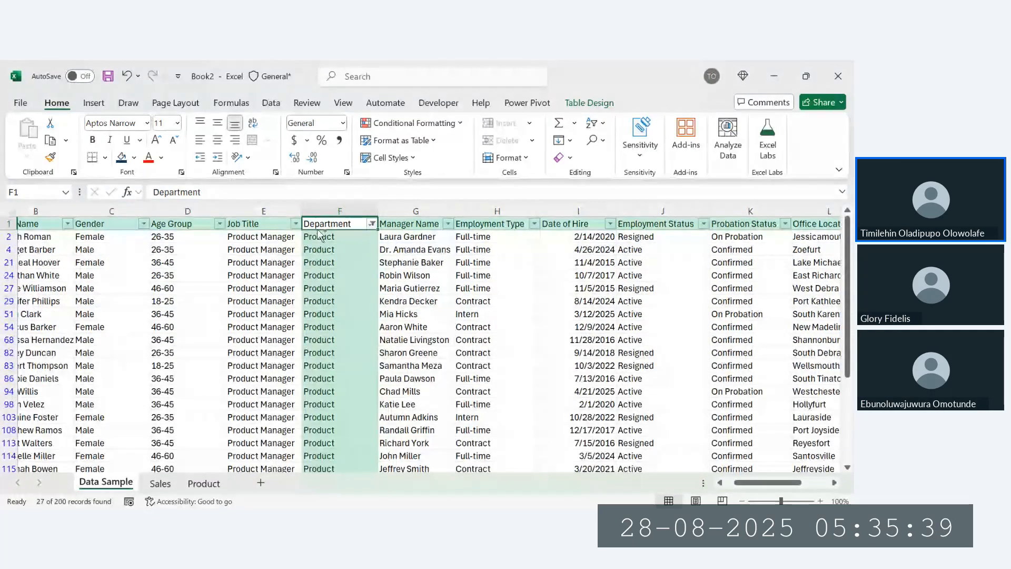
left_click_drag(316, 223, 19, 223)
key("Left")
key("ctrl+Left")
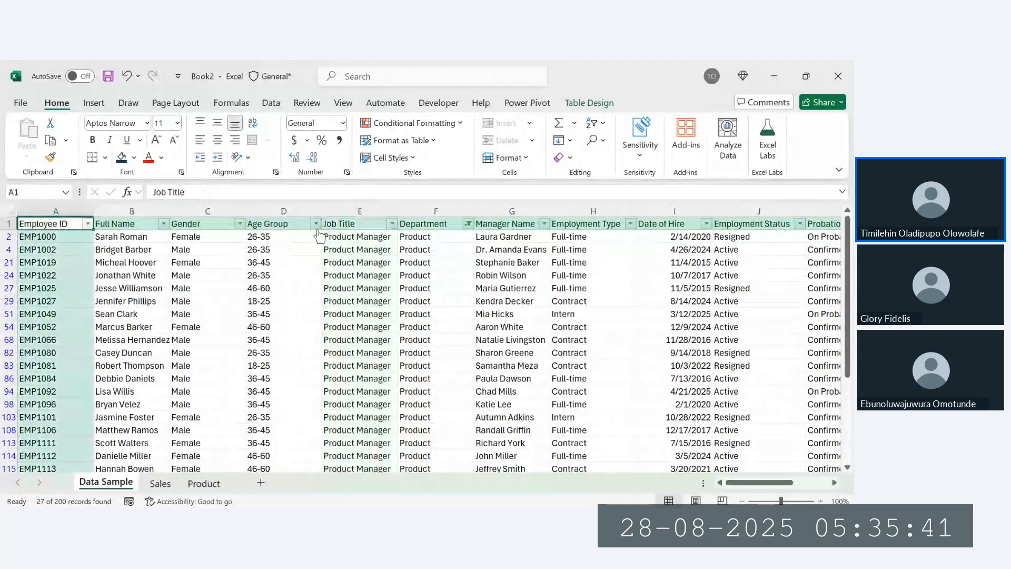
key("ctrl+shift+End")
key("ctrl+c")
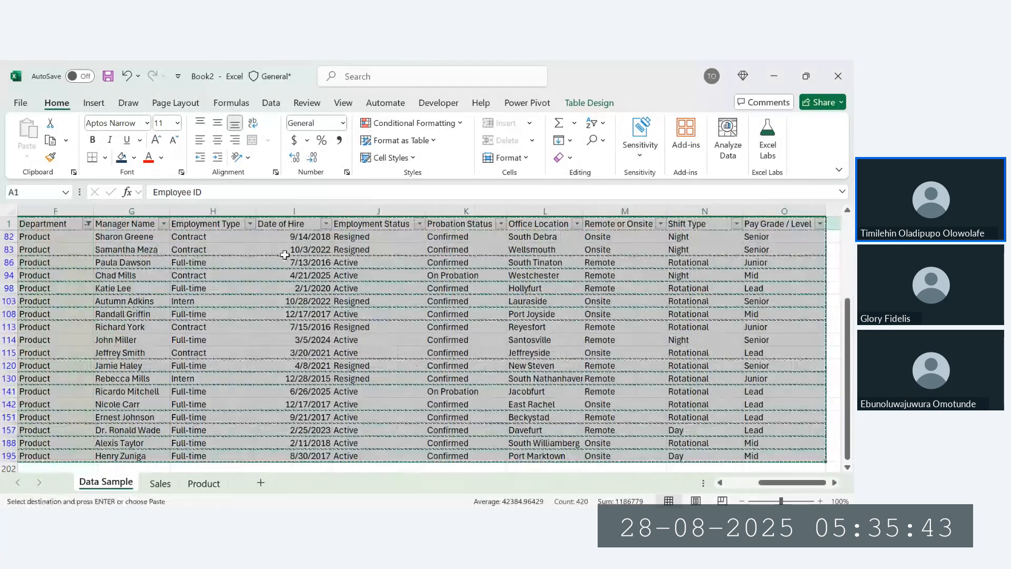
left_click(203, 483)
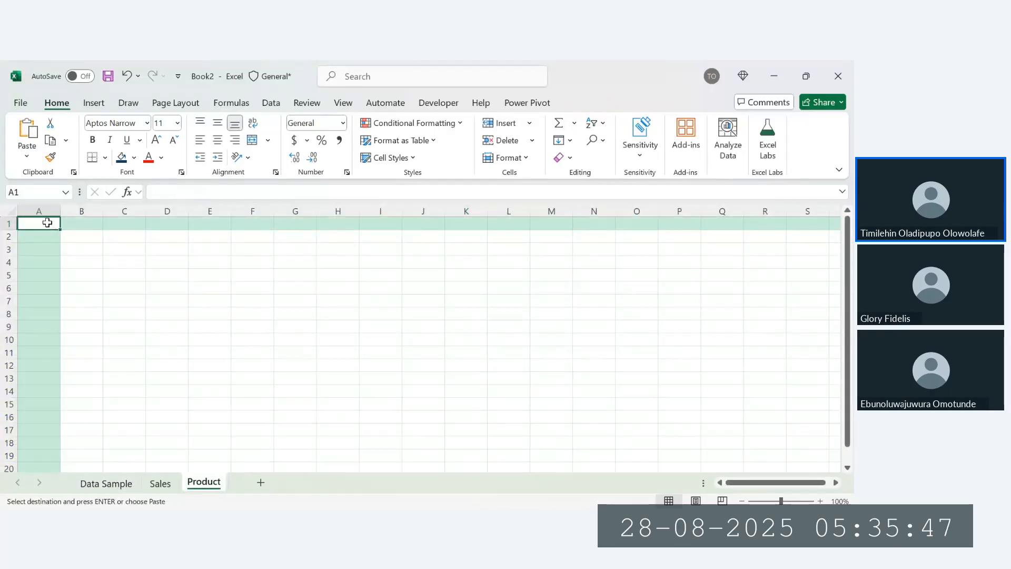
key("Return")
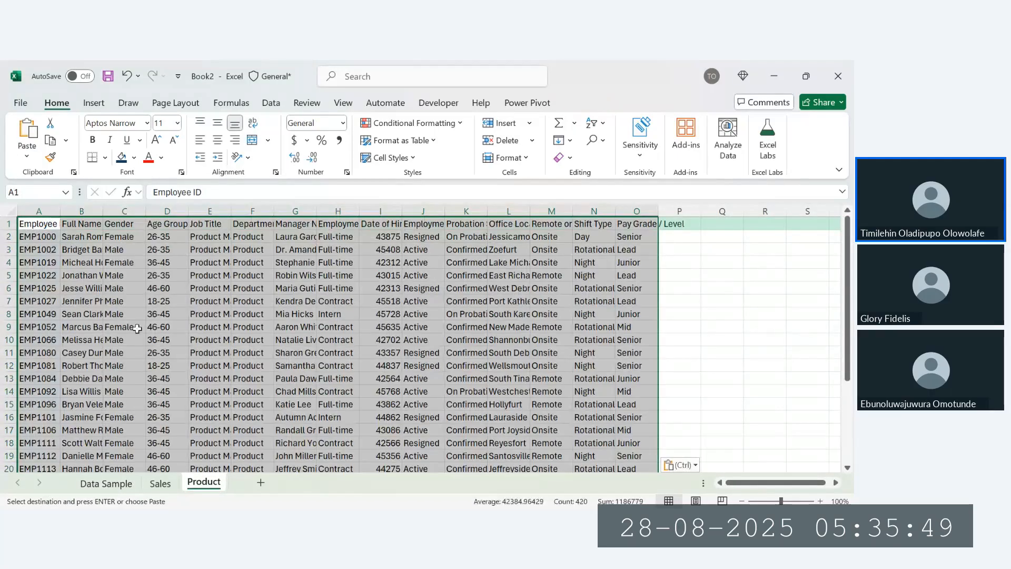
left_click(106, 483)
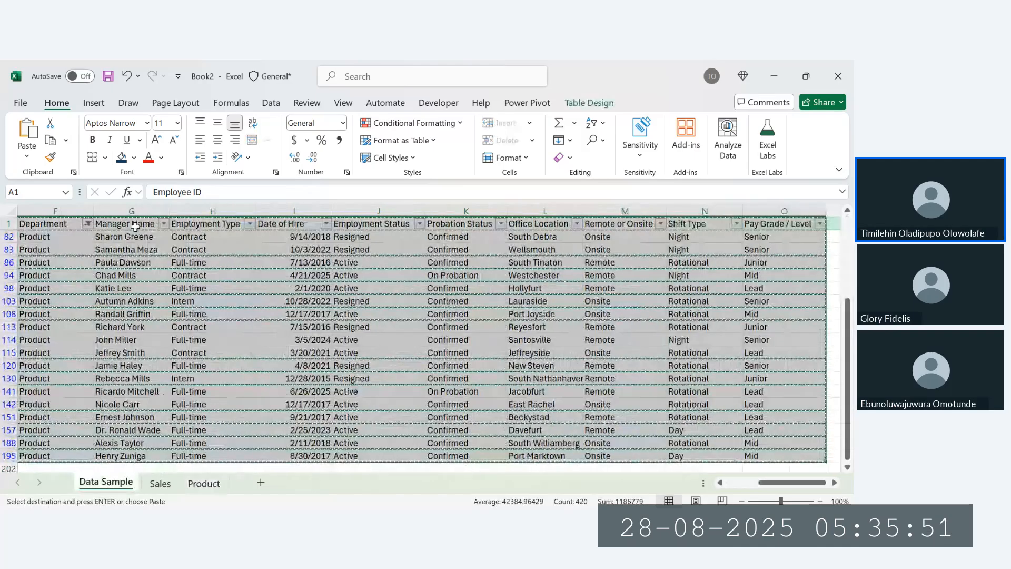
Step: Group the Sales and Product sheets and delete both, leaving only Data Sample in the workbook
left_click(63, 223)
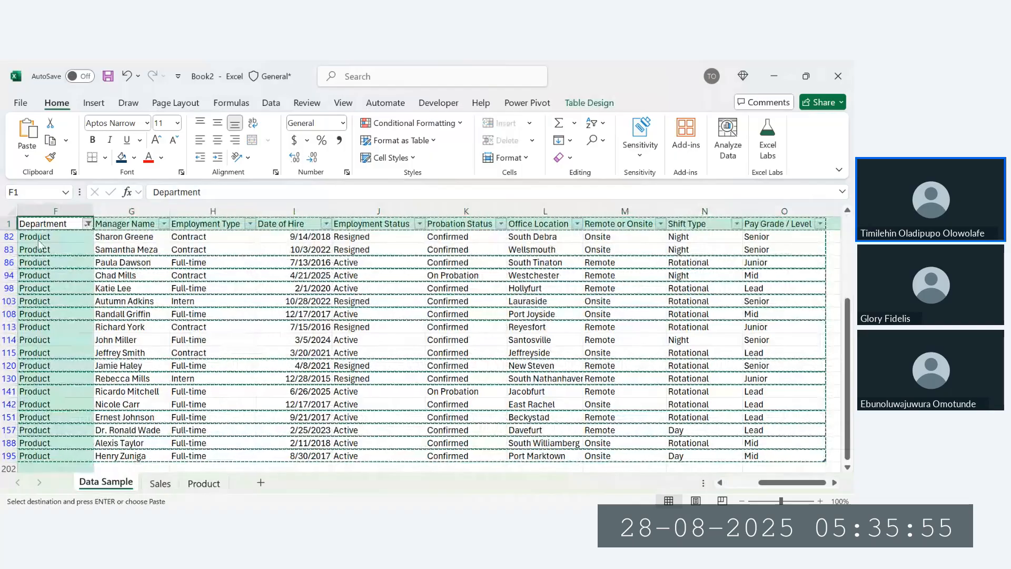
left_click(160, 483)
left_click(210, 485, "ctrl")
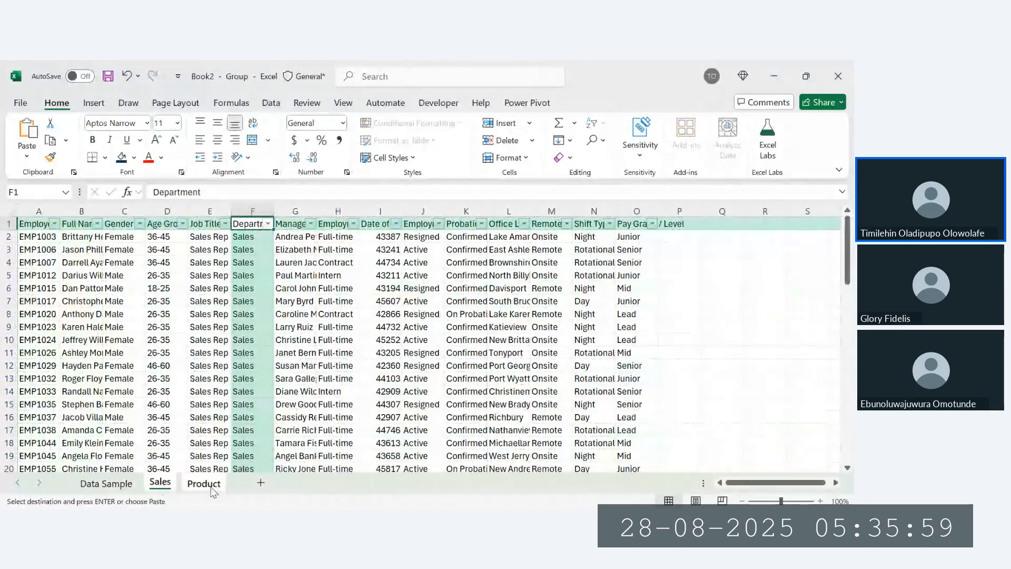
left_click(209, 484)
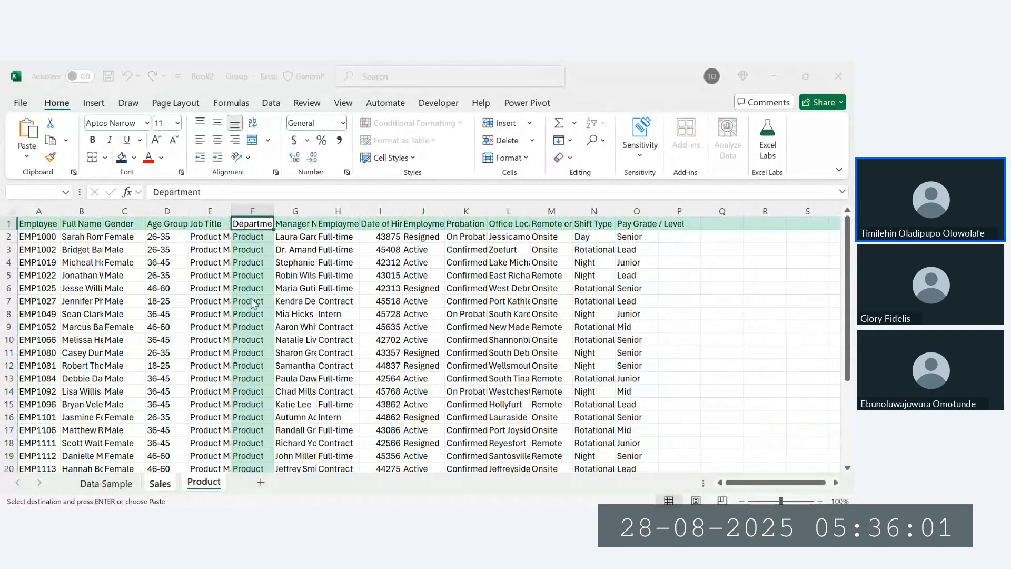
left_click(396, 332)
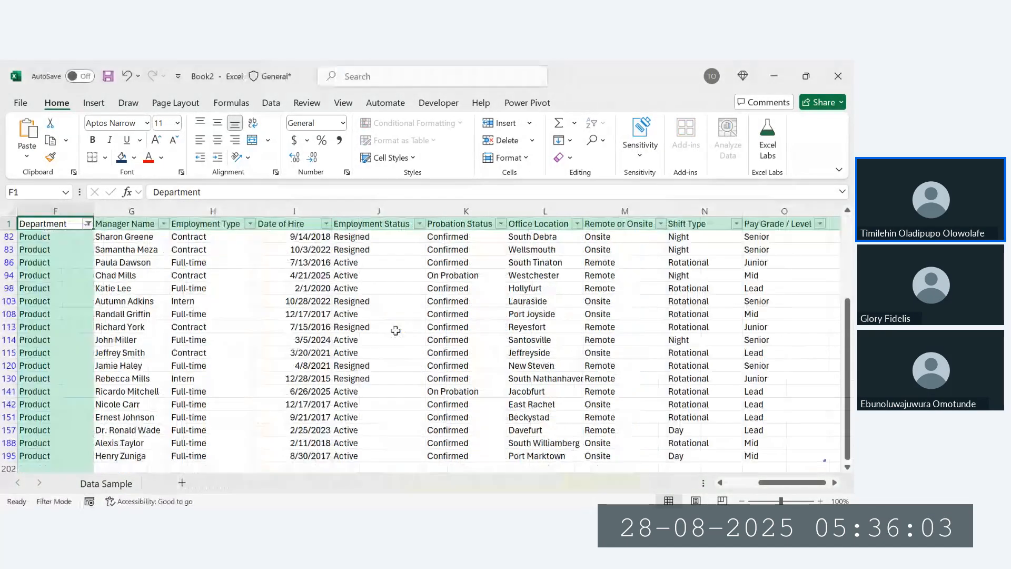
Step: Remove the filters from the Data Sample table and convert the table back to a normal range
key("ctrl+shift+l")
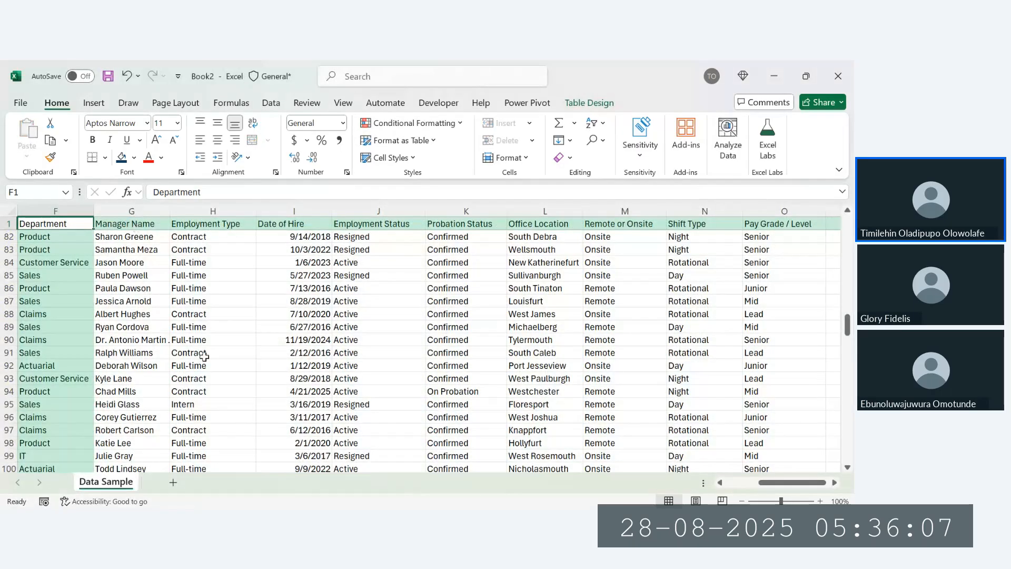
left_click(204, 355)
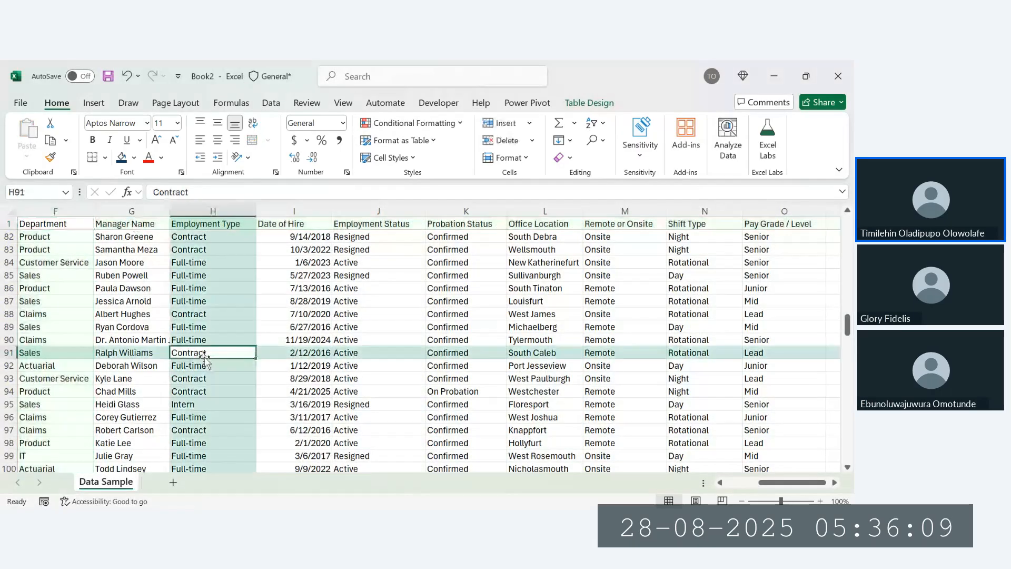
key("ctrl+a")
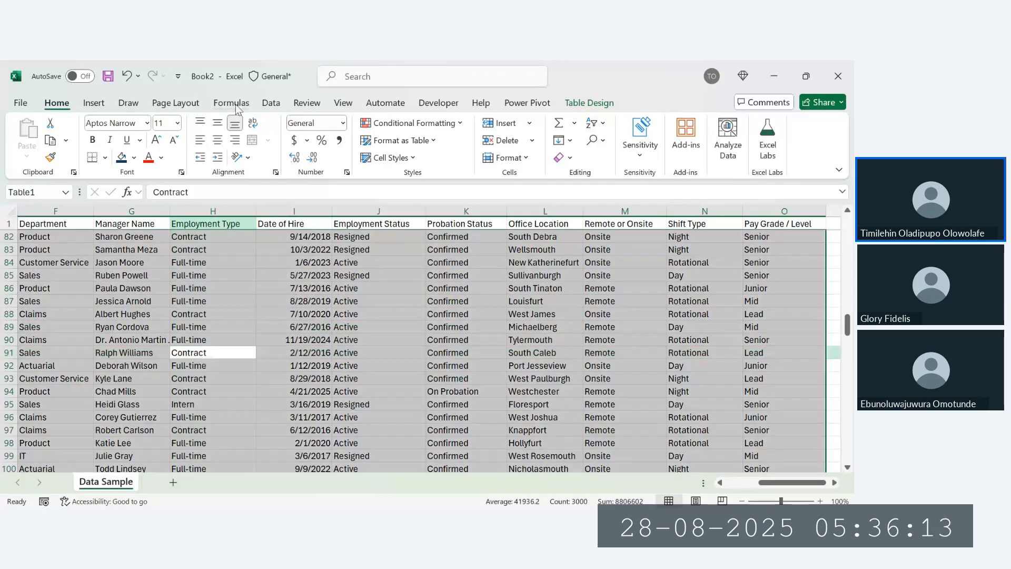
left_click(589, 102)
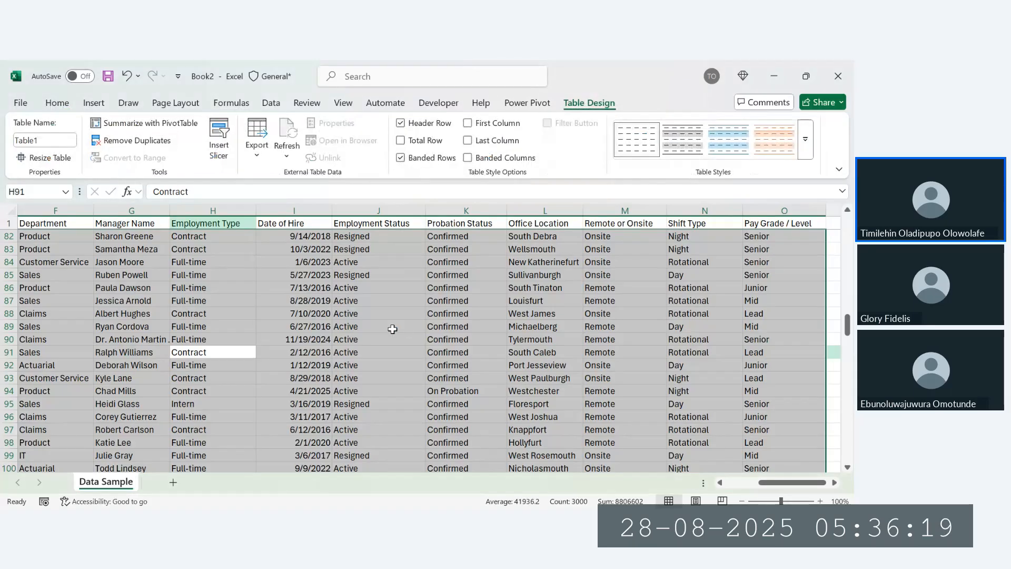
Step: Turn the whole Data Sample range, including its header row, into a new table
left_click(338, 335)
key("ctrl+a")
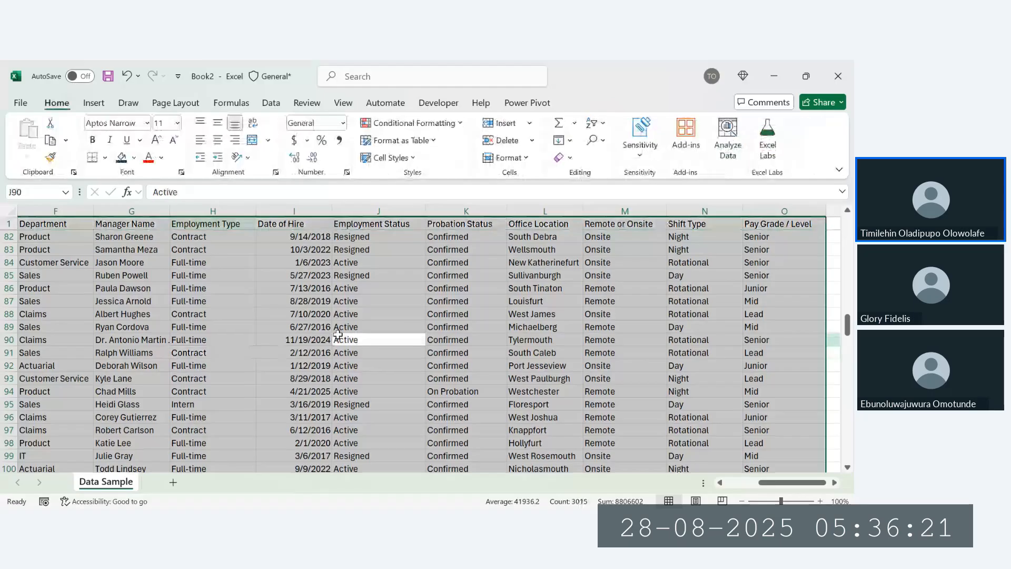
key("ctrl+t")
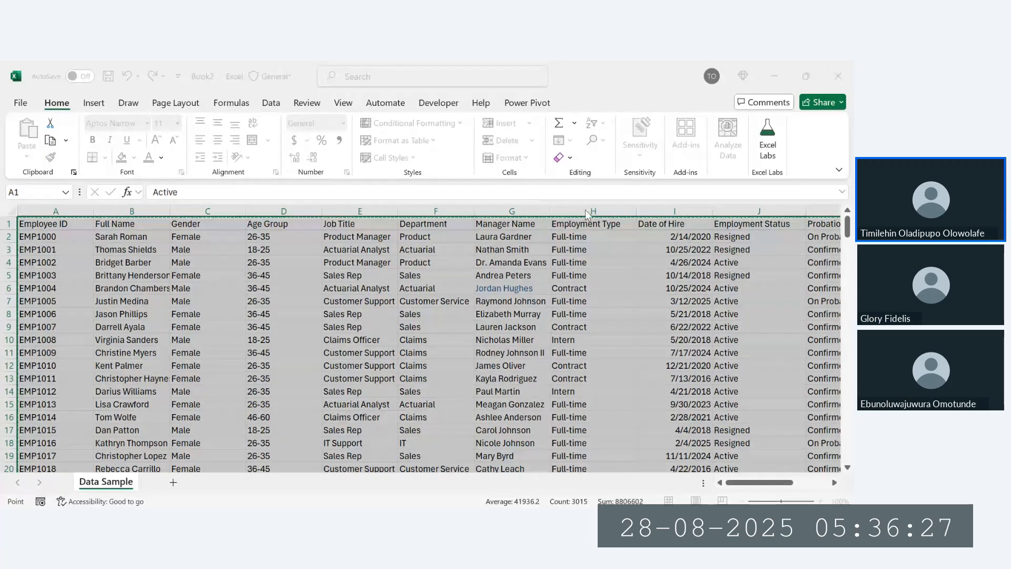
key("Return")
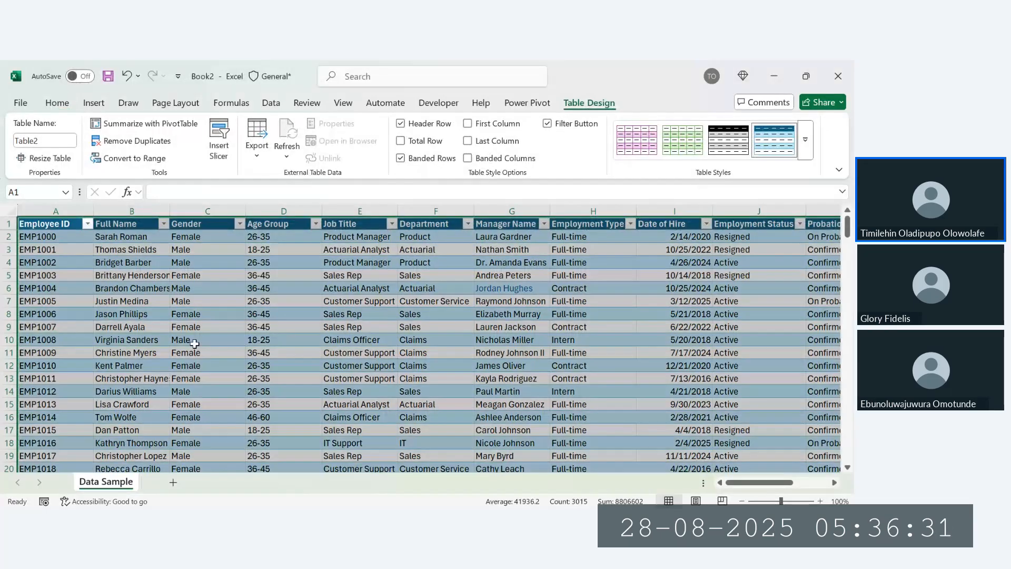
Step: Summarize the Data Sample table with a PivotTable on a new worksheet
left_click(221, 341)
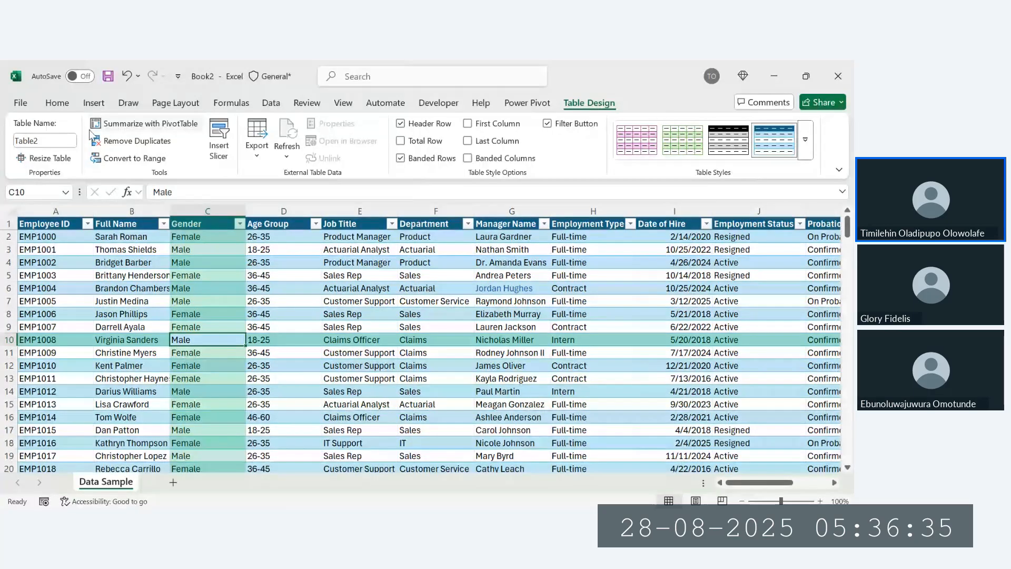
left_click(132, 141)
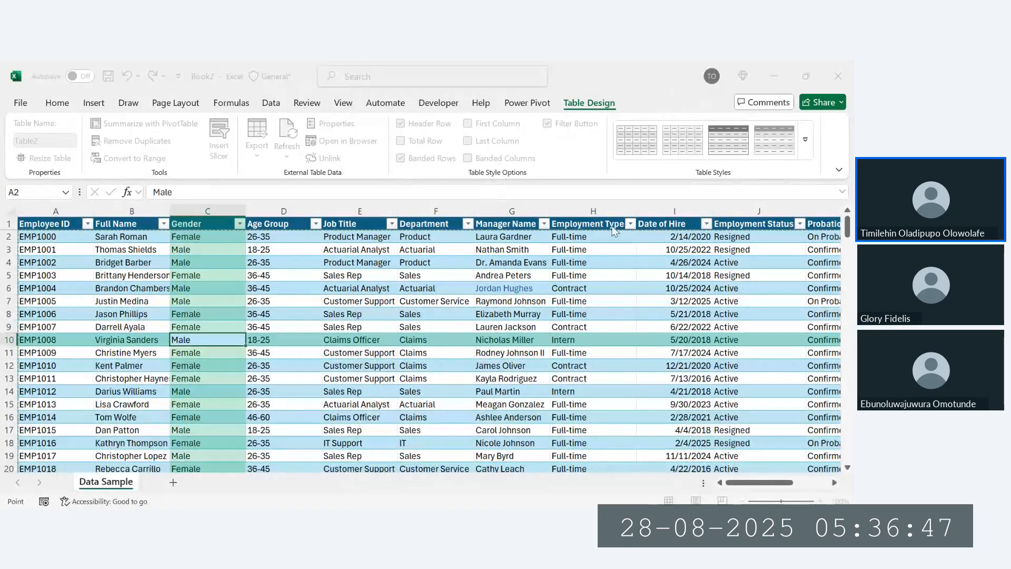
key("Escape")
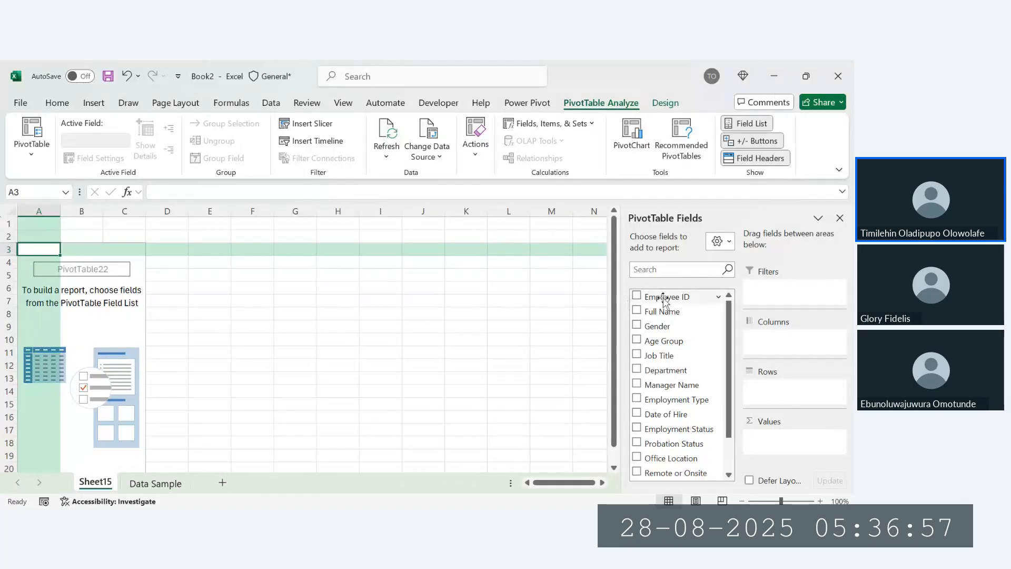
Step: Add Employee ID, Full Name, Gender, Age Group and Job Title as row fields of the pivot table
left_click_drag(664, 298, 786, 387)
left_click_drag(649, 310, 776, 404)
left_click(637, 326)
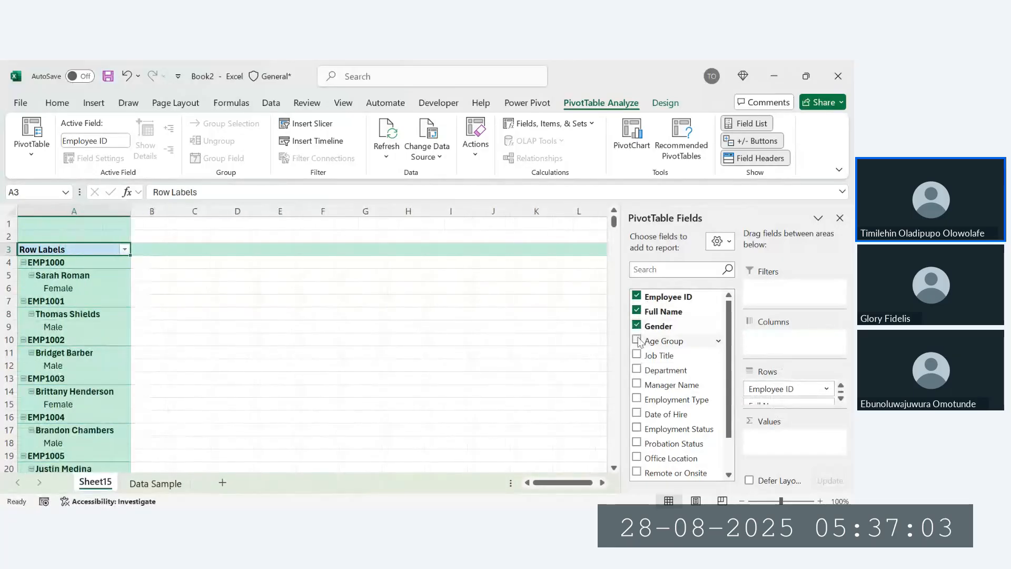
left_click(636, 340)
left_click(637, 354)
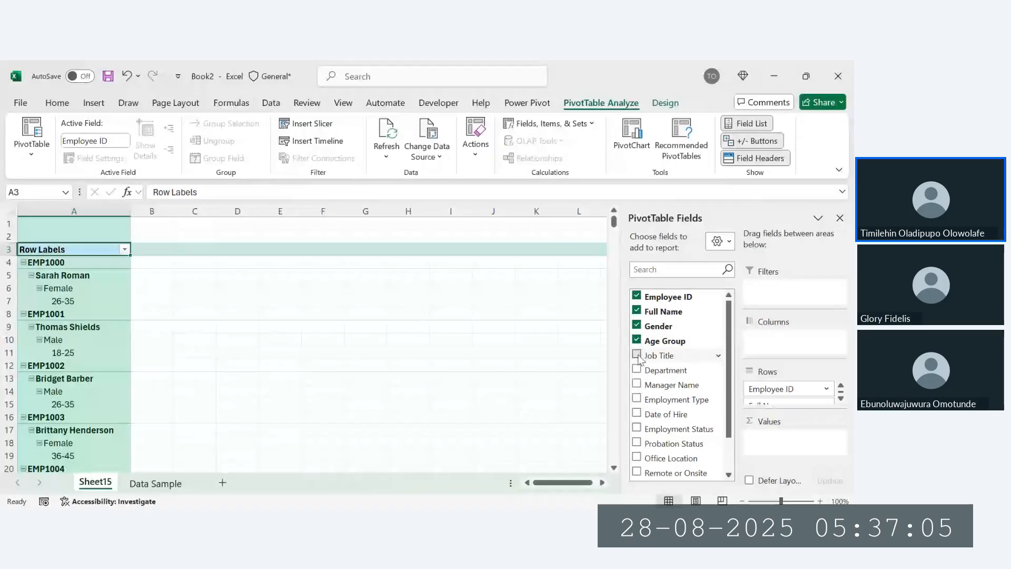
Step: Add Manager Name, Employment Type, Employment Status, Probation Status, Office Location, Remote or Onsite, Shift Type and Pay Grade / Level to the pivot table rows
left_click(637, 384)
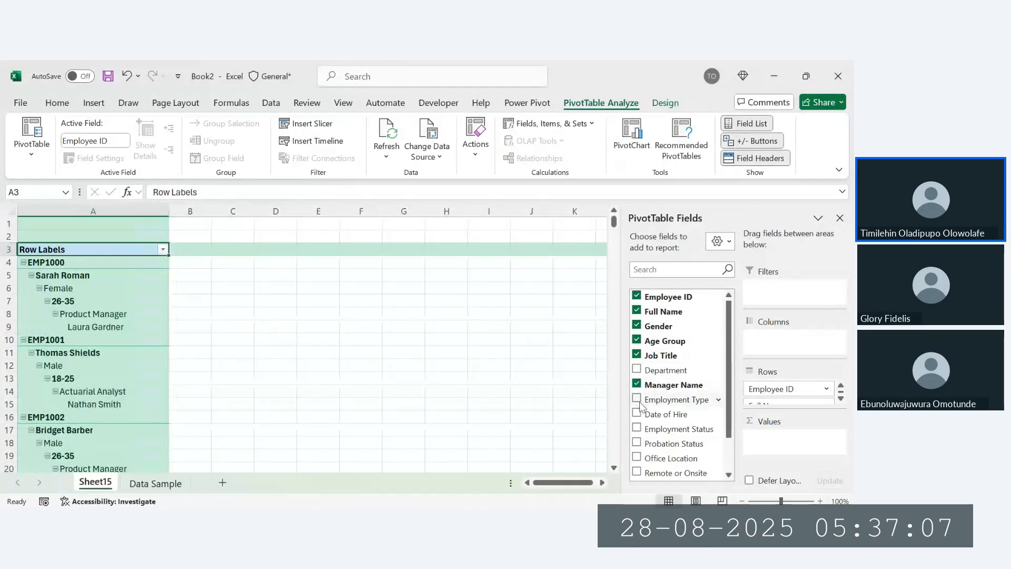
left_click(636, 399)
left_click(636, 428)
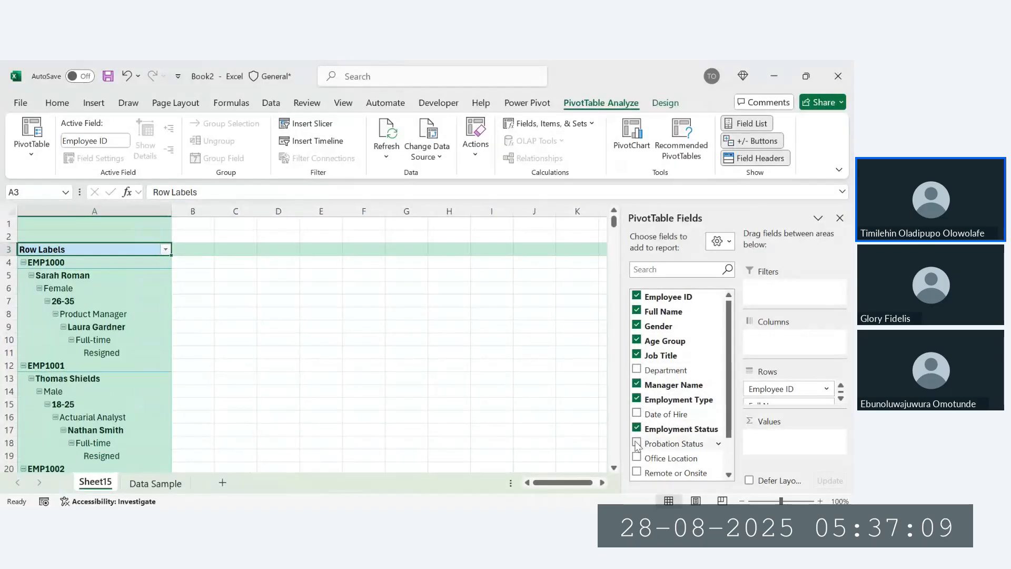
left_click(636, 442)
left_click(636, 458)
left_click(636, 472)
scroll(638, 473, "down", 1)
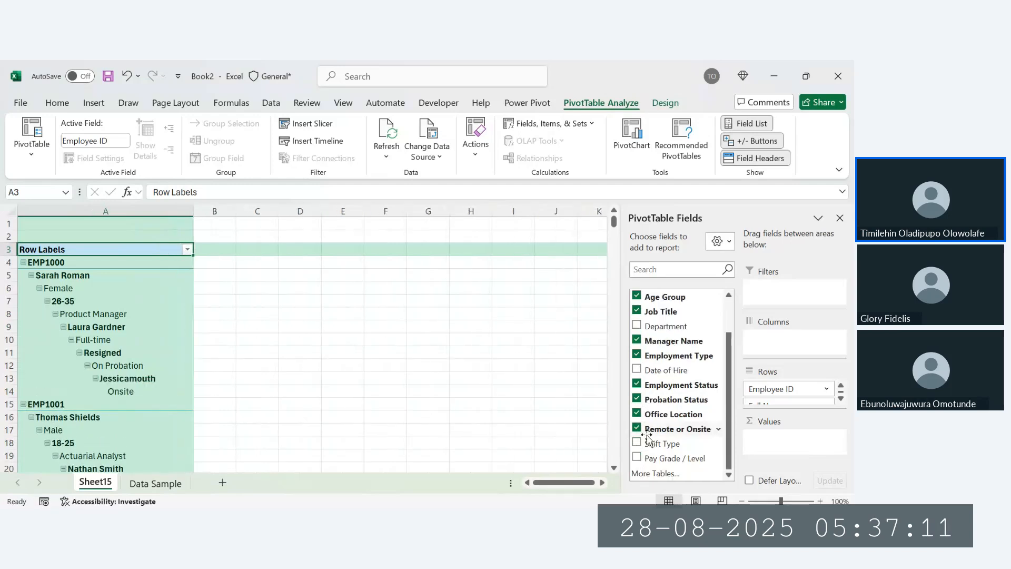
left_click(636, 443)
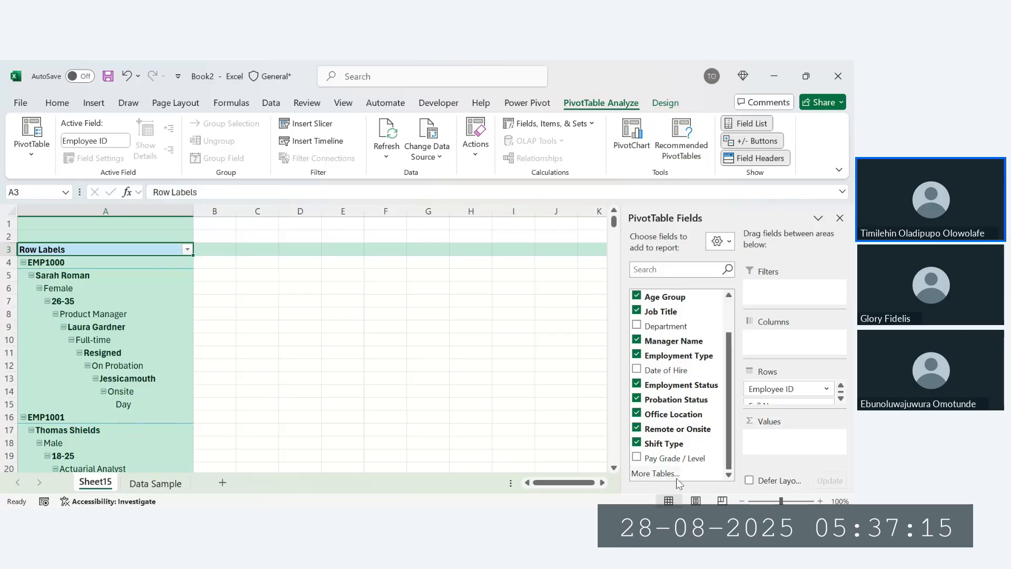
left_click(636, 457)
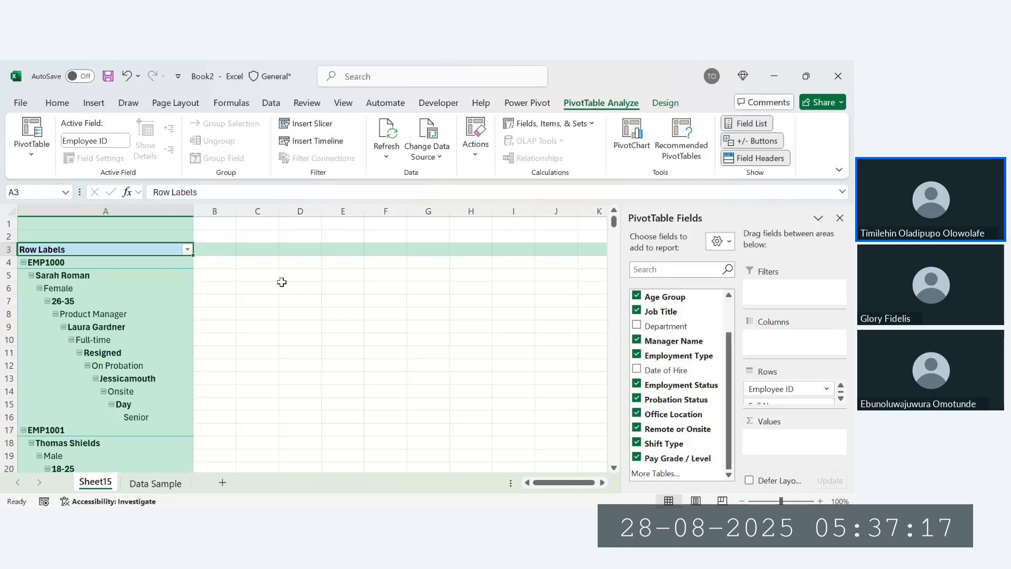
Step: Set the pivot table's report layout to tabular form and turn off its subtotals
left_click(287, 262)
left_click(119, 275)
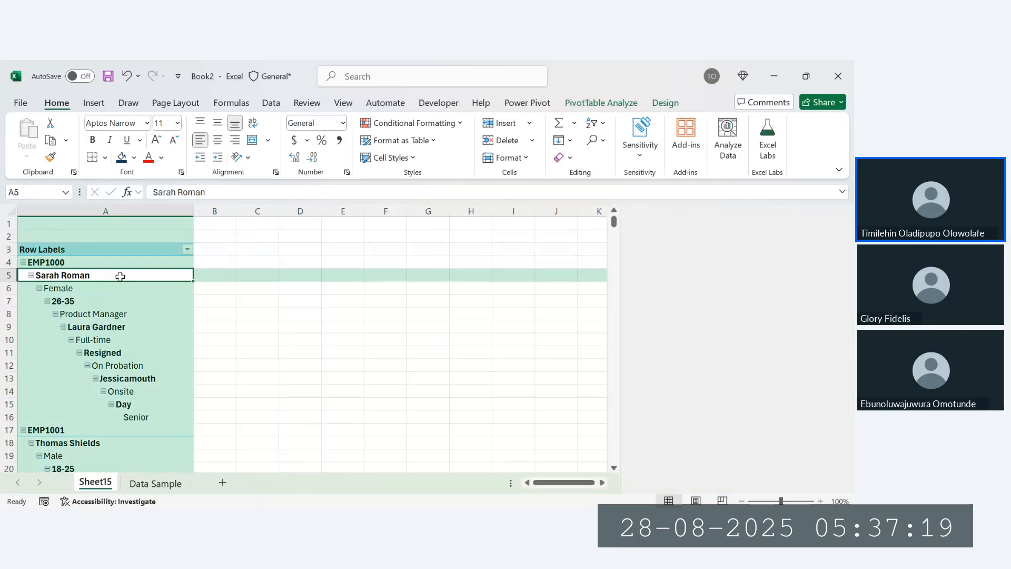
left_click(665, 103)
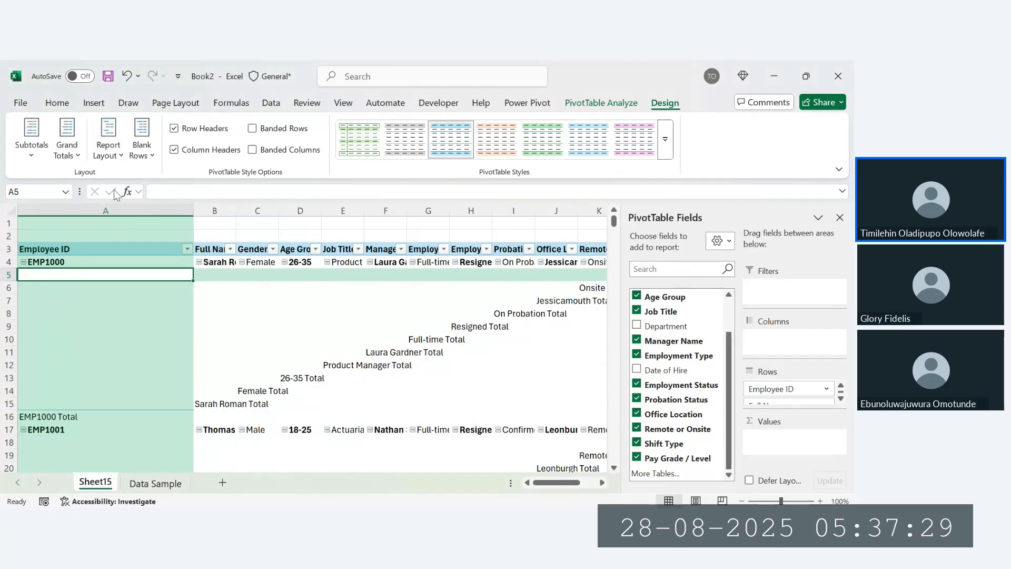
left_click(62, 185)
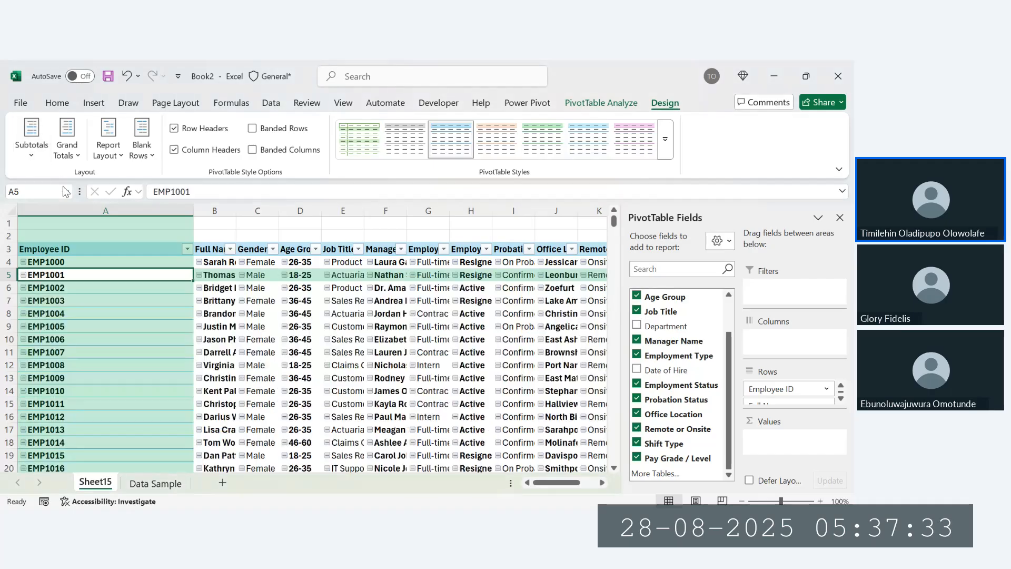
left_click(329, 234)
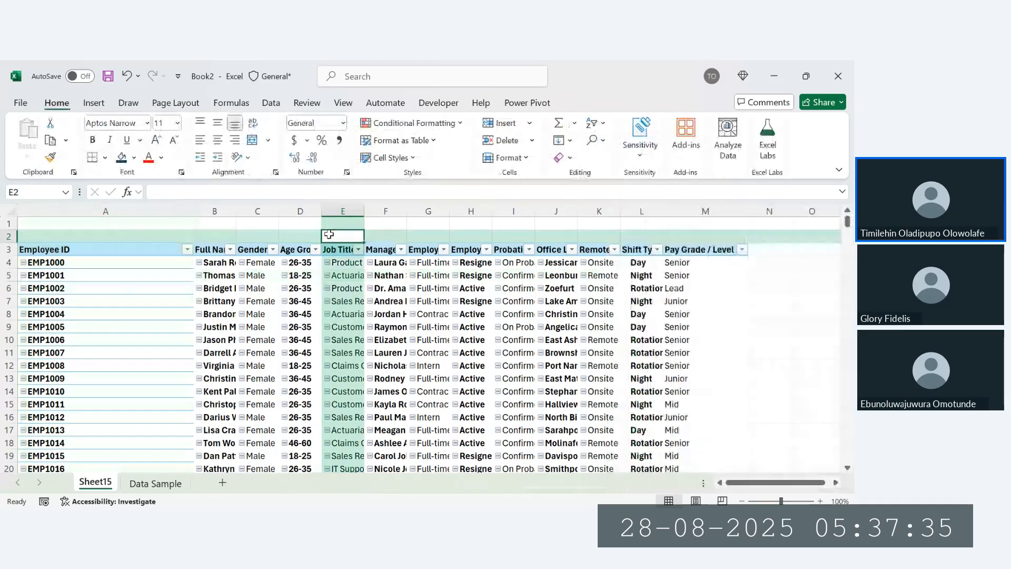
Step: Examine the columns of the Data Sample table to compare its layout with the pivot table, and return to Sheet15
left_click(155, 483)
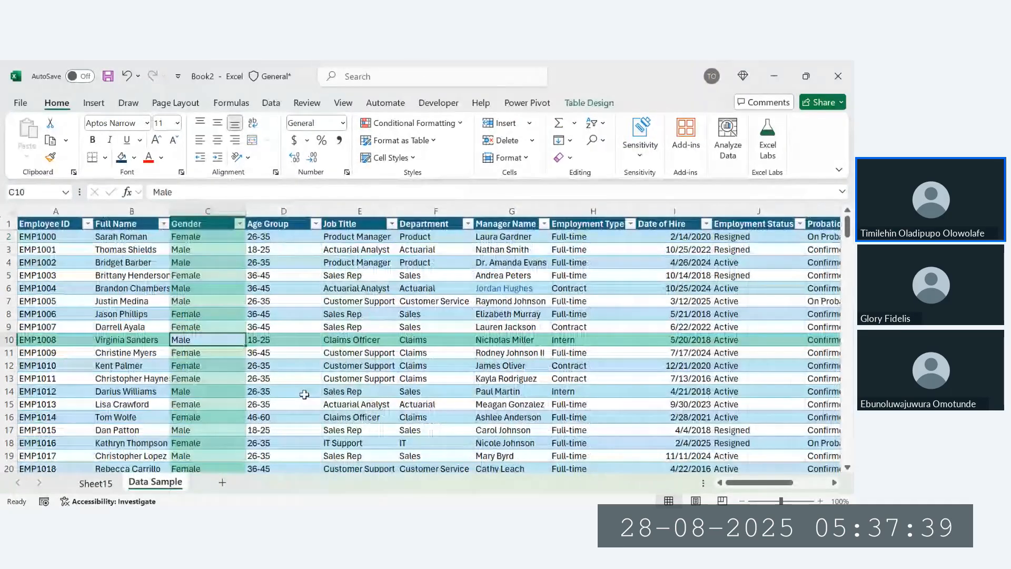
left_click(567, 314)
scroll(567, 313, "right", 2)
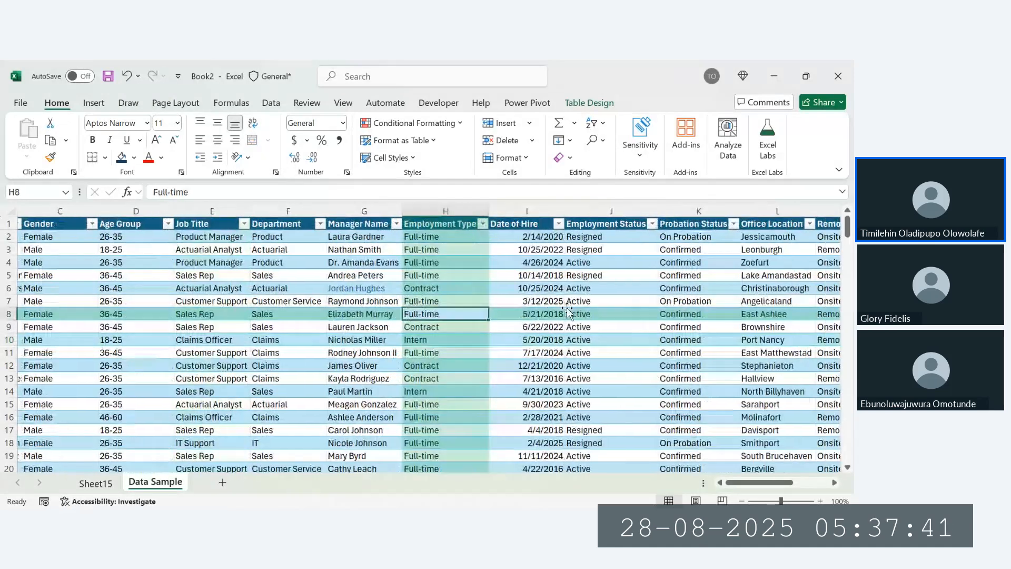
scroll(567, 311, "right", 1)
scroll(269, 455, "left", 3)
left_click(95, 482)
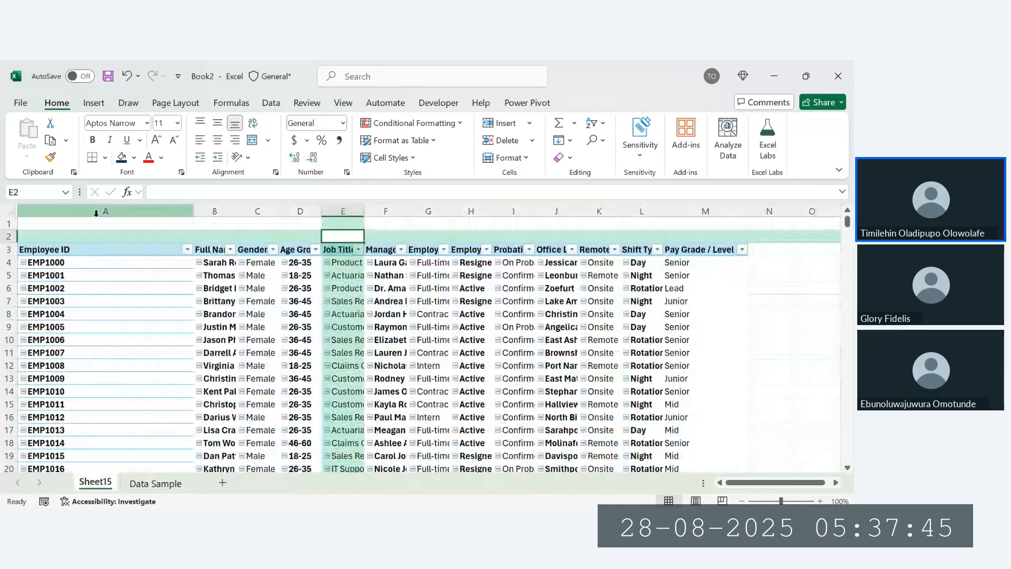
Step: Narrow the pivot table's Employee ID column and add Department as a report filter
left_click_drag(193, 210, 97, 210)
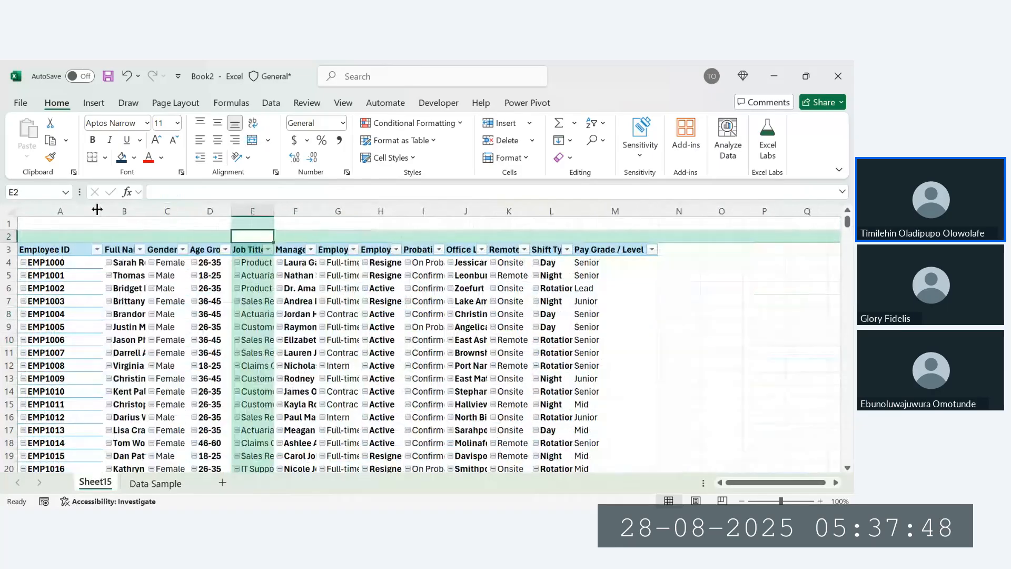
left_click(171, 271)
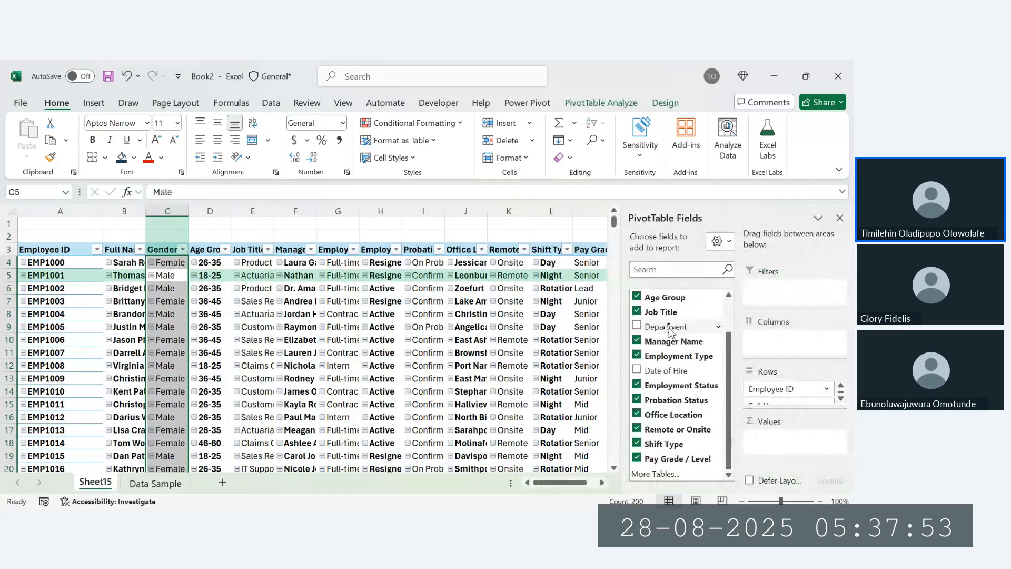
left_click_drag(669, 332, 790, 289)
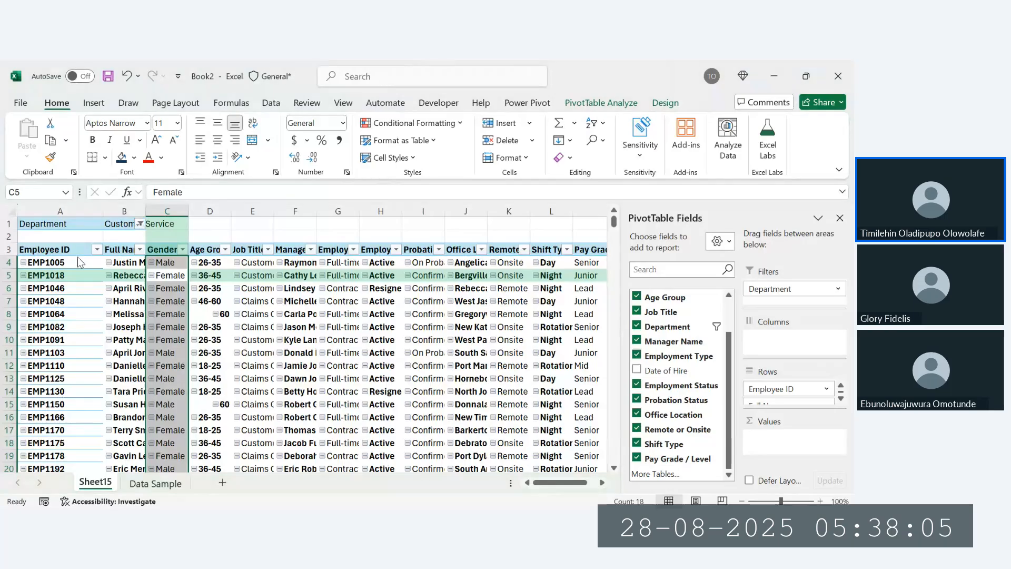
Step: Try the pivot table's Department filter with Customer Service and IT, and reset it to all departments
left_click(21, 307)
left_click(121, 443)
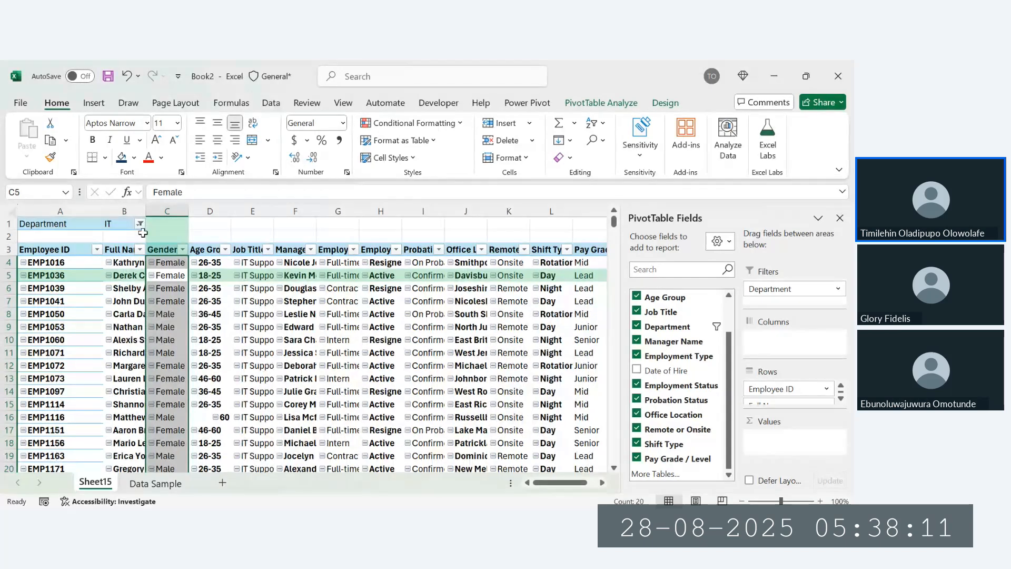
left_click(26, 259)
left_click(112, 396)
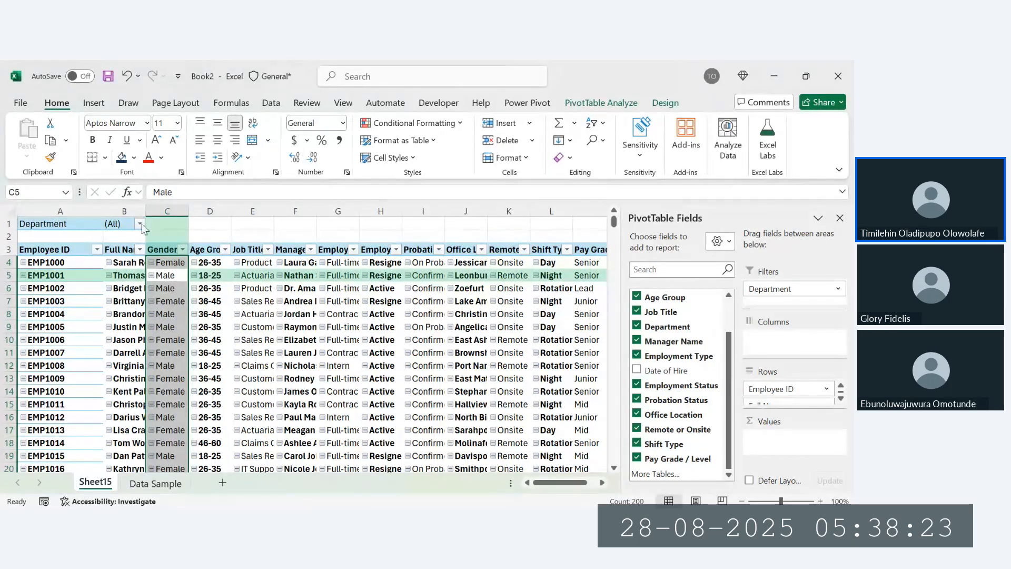
Step: Select the Department filter cell B1 and close the PivotTable field list
left_click(126, 223)
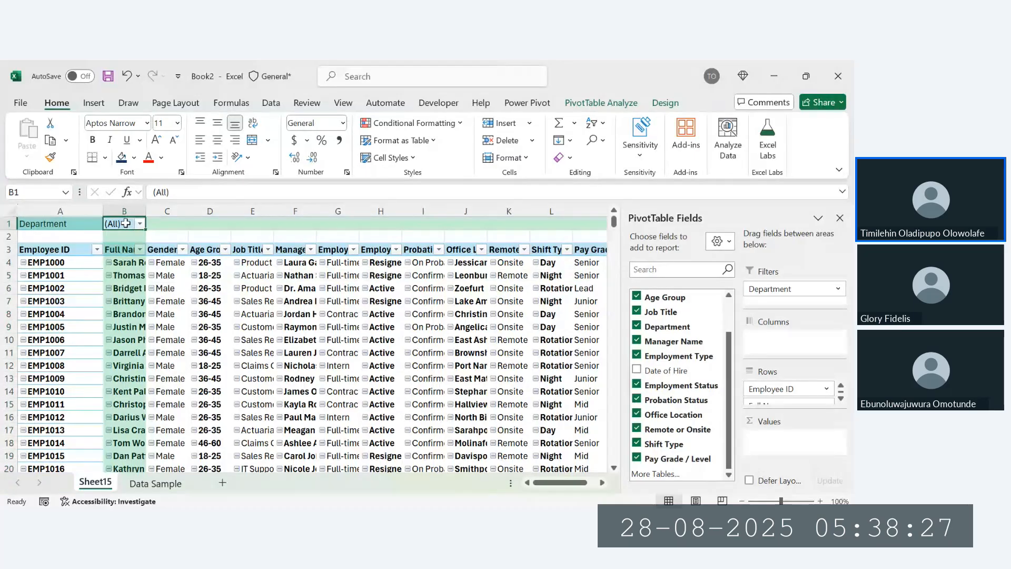
left_click(837, 218)
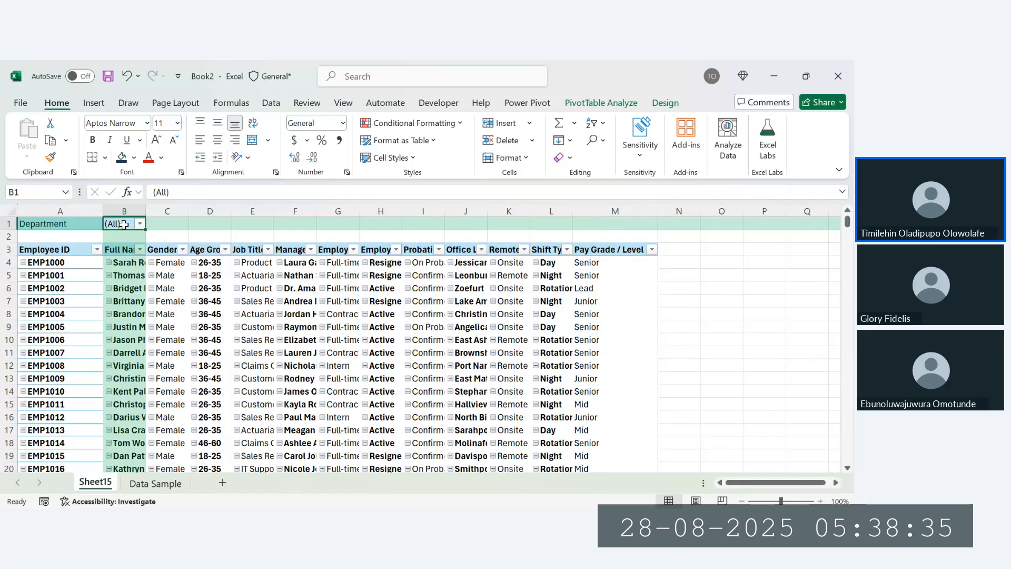
Step: Generate a separate pivot table sheet for every department from the Department report filter
left_click(613, 105)
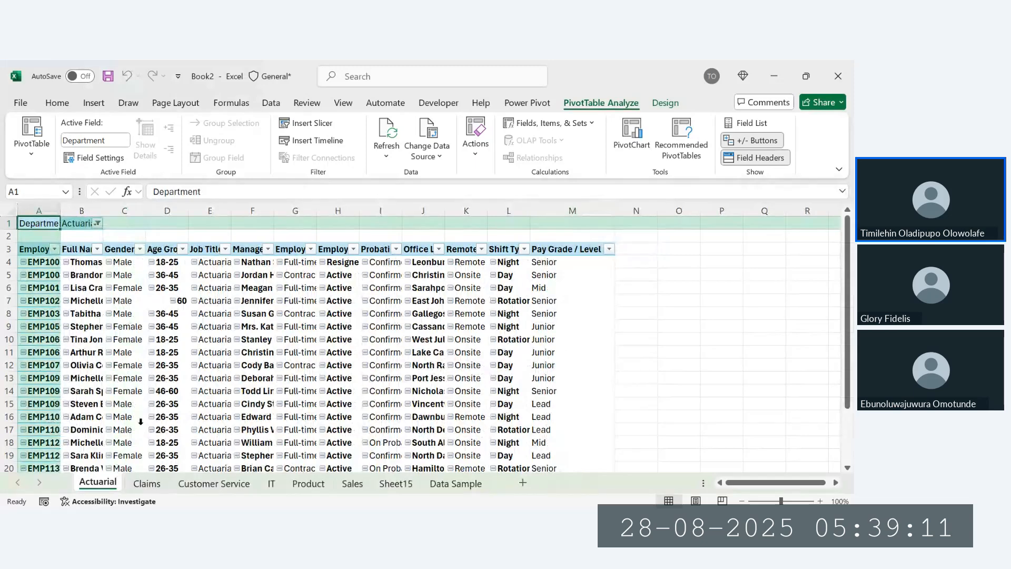
Step: Examine the generated department sheets from Actuarial to Sales and back, then review the Actuarial sheet's rows down to the end
left_click(146, 483)
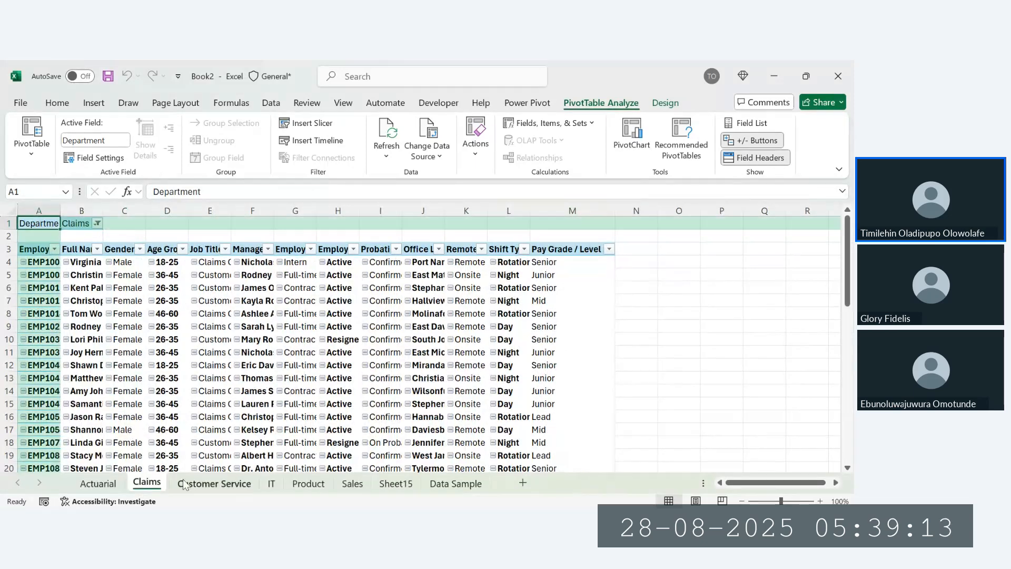
left_click(214, 483)
left_click(271, 484)
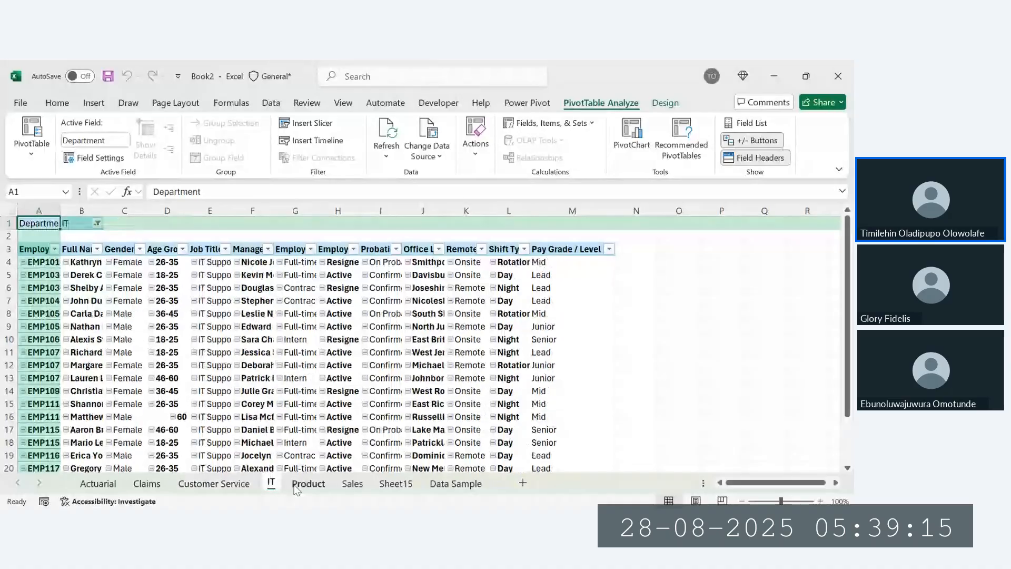
left_click(308, 483)
left_click(351, 483)
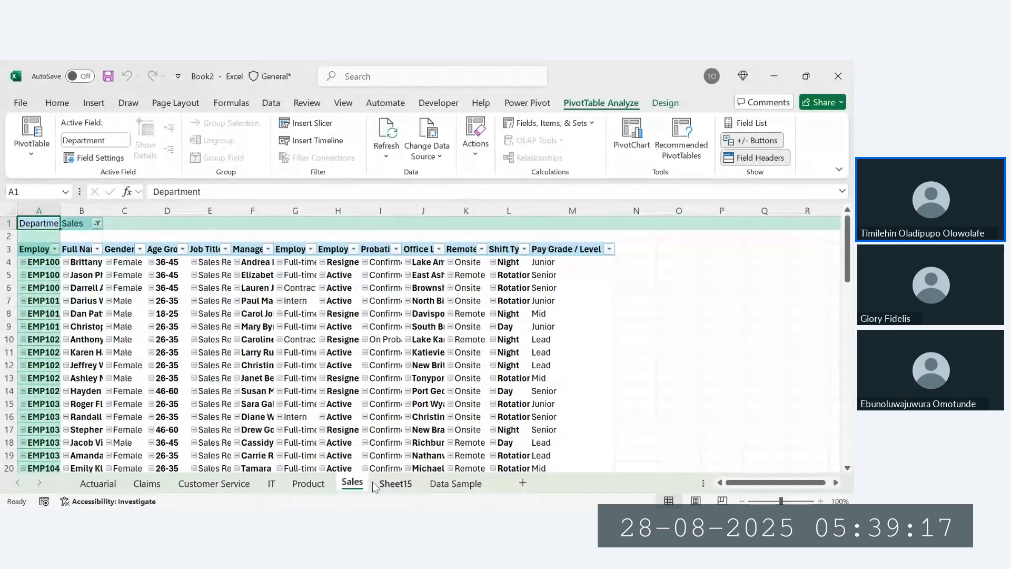
left_click(308, 484)
left_click(270, 483)
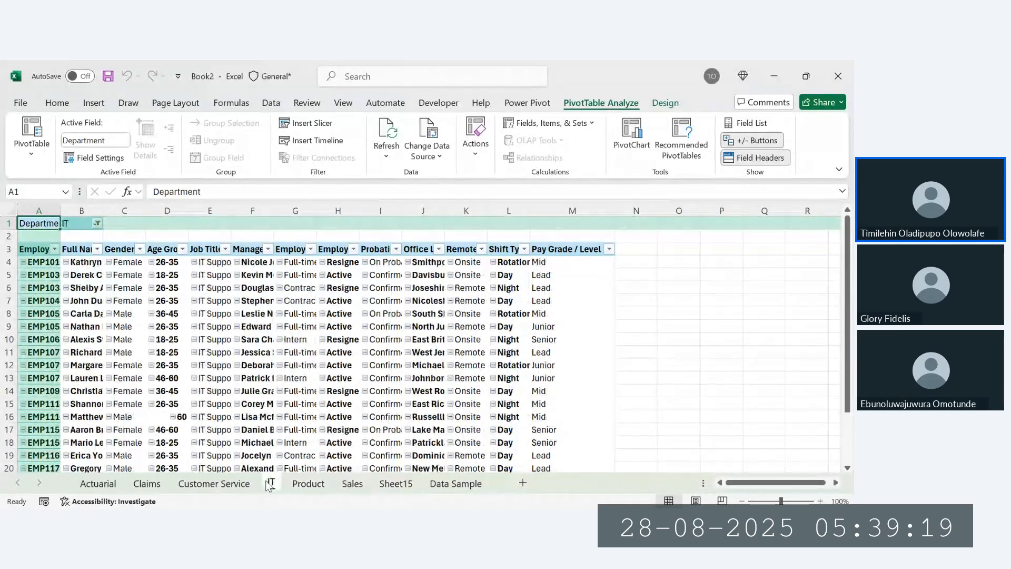
left_click(236, 484)
left_click(150, 485)
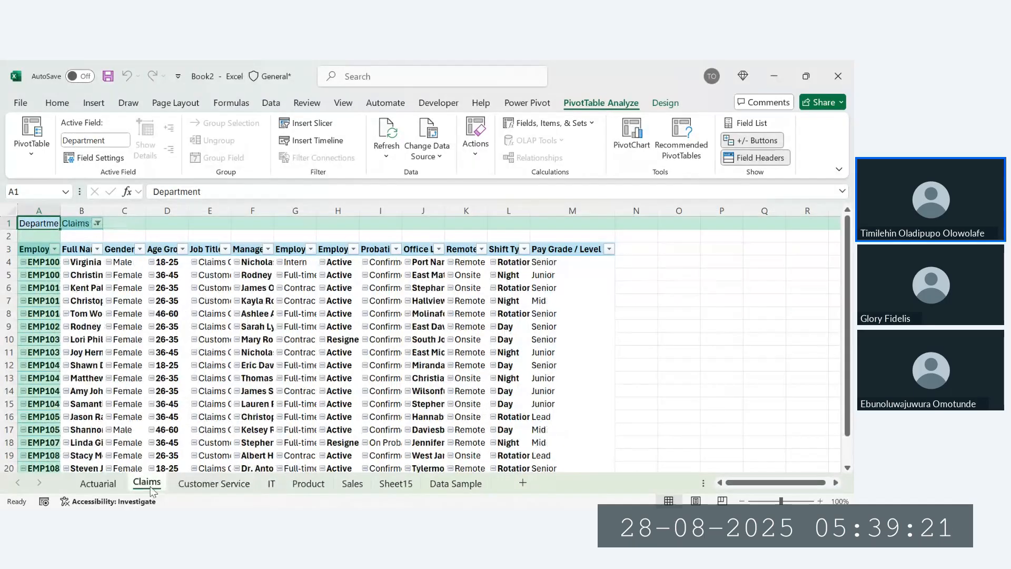
left_click(98, 483)
scroll(182, 332, "down", 3)
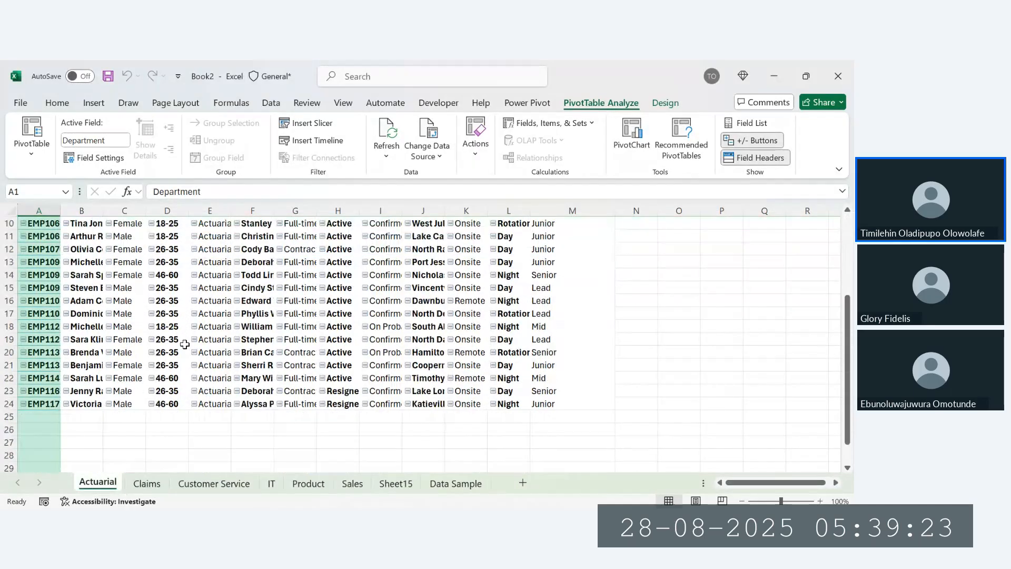
scroll(185, 344, "up", 3)
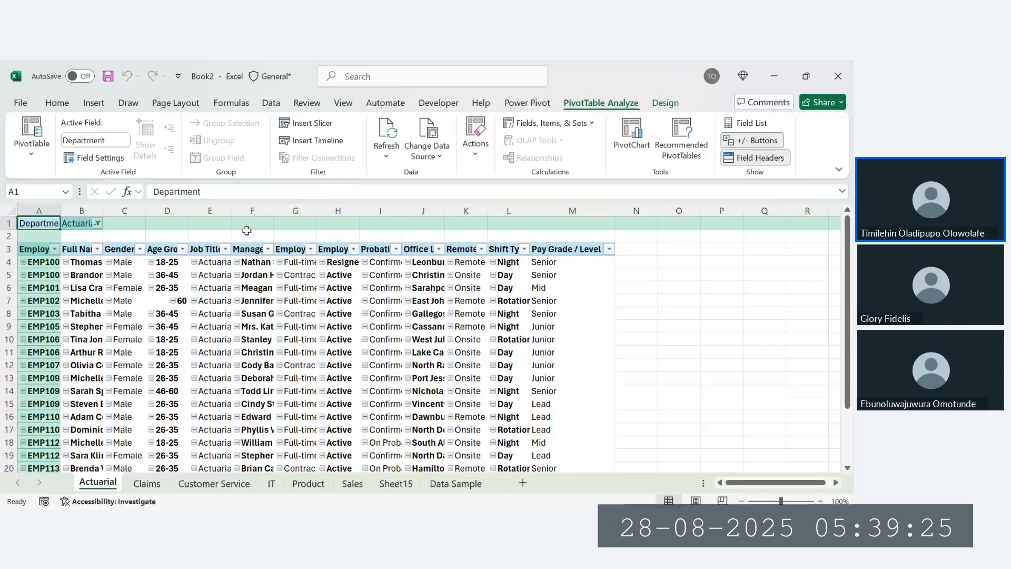
left_click(246, 232)
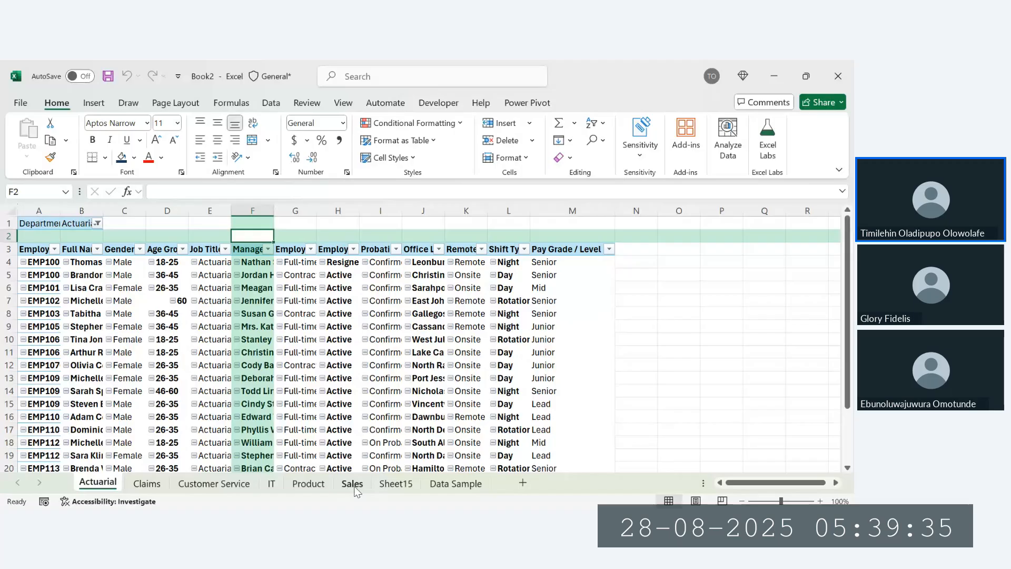
Step: Switch to the Techlytics Deck in PowerPoint and start its slide show from the first slide
key("alt+Tab")
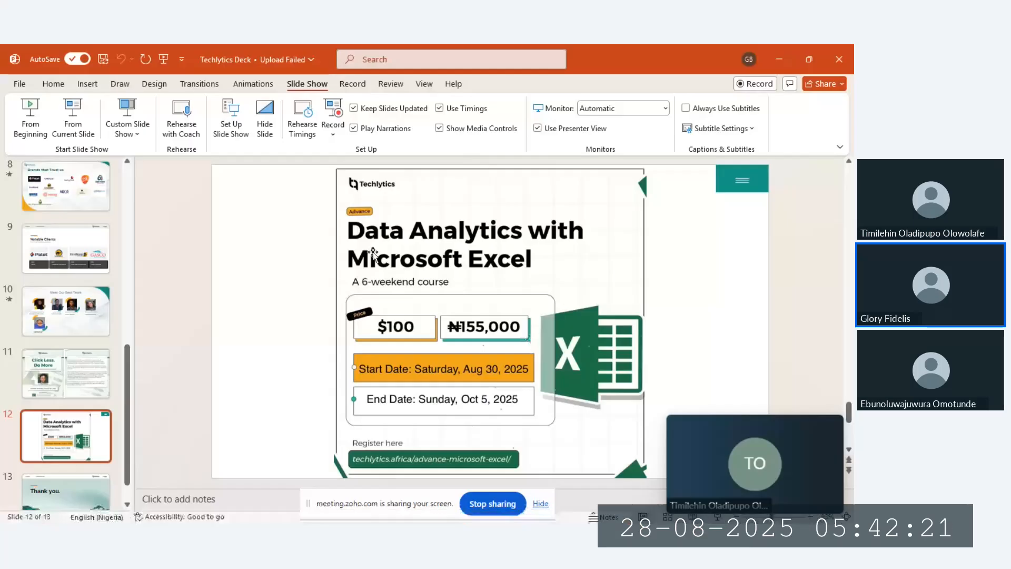
left_click(15, 116)
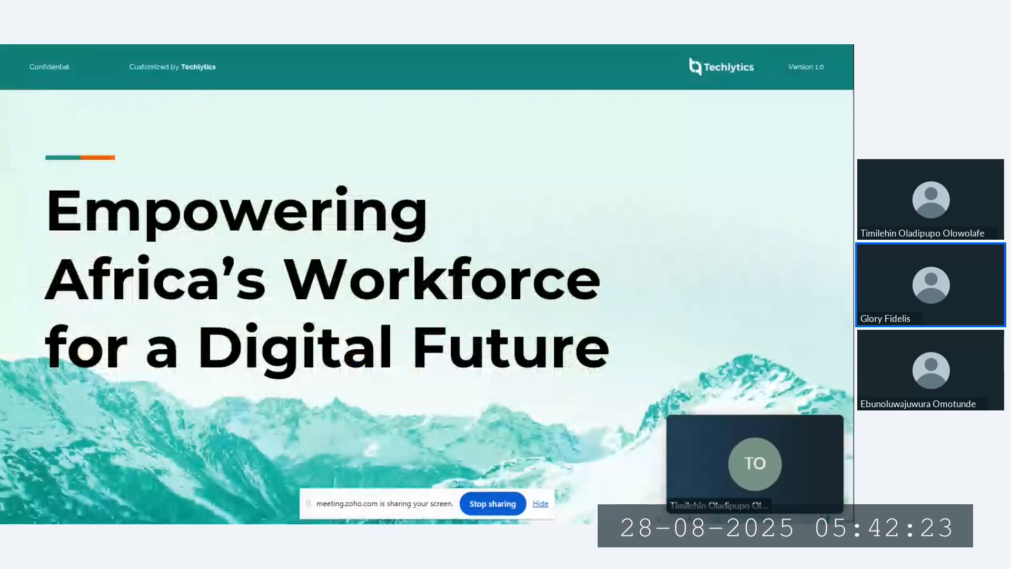